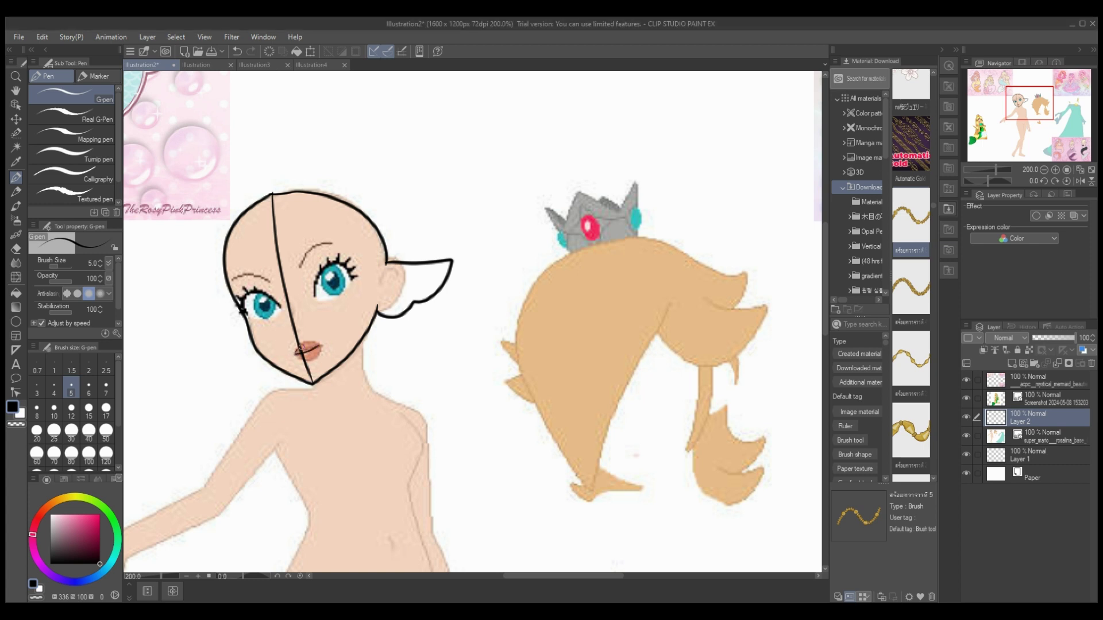
Trace thick black outlines around both eyes and draw over both eyebrows on the base face with the size 5 G-pen.
mouse_move(315, 302)
mouse_down()
mouse_move(317, 265)
mouse_move(353, 279)
mouse_up()
mouse_move(313, 303)
mouse_down()
mouse_move(364, 270)
mouse_move(351, 279)
mouse_up()
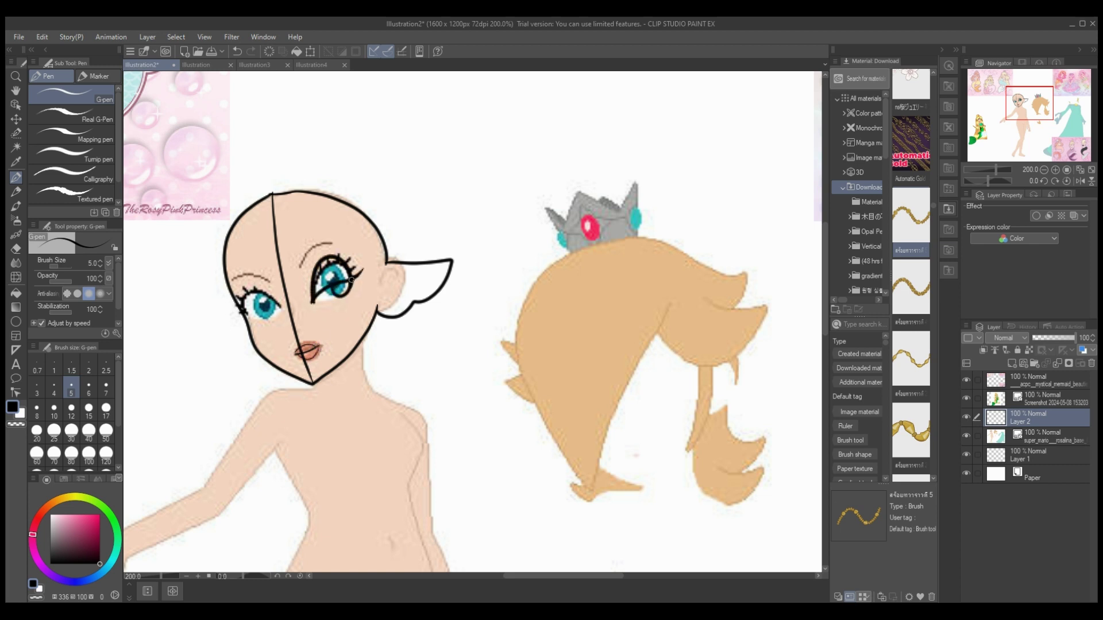
drag(603, 576, 567, 575)
mouse_move(487, 314)
mouse_down()
mouse_move(474, 292)
mouse_move(452, 290)
mouse_move(451, 315)
mouse_move(486, 308)
mouse_move(449, 316)
mouse_move(479, 313)
mouse_up()
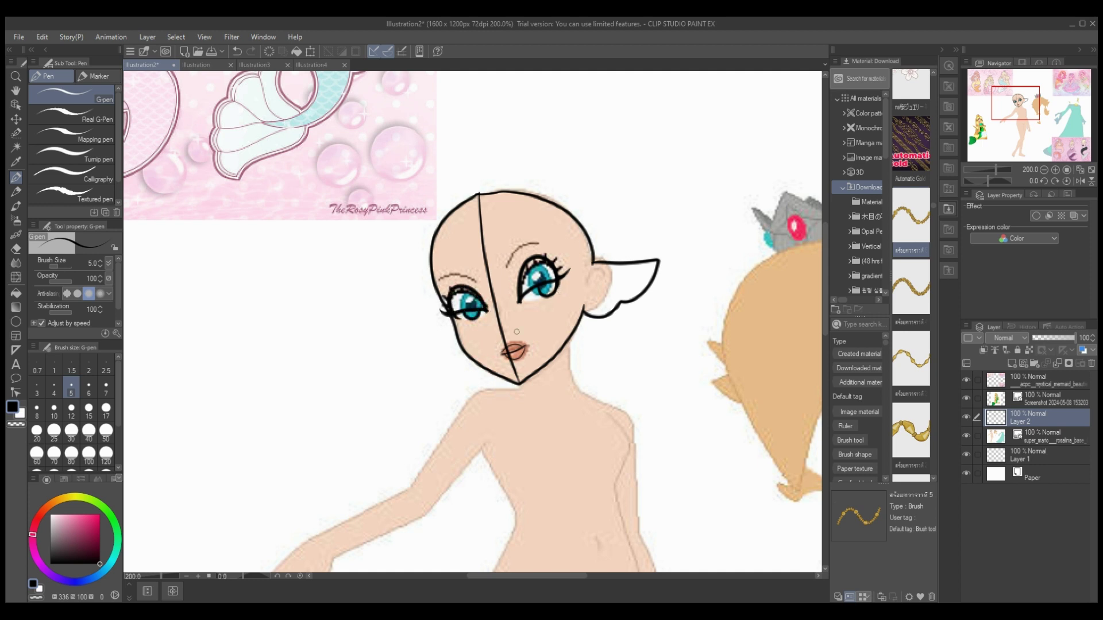
drag(511, 255, 556, 244)
drag(480, 274, 441, 275)
Add a new layer and outline the neck and torso of the base body, tapering to a point between the hips.
drag(161, 576, 156, 576)
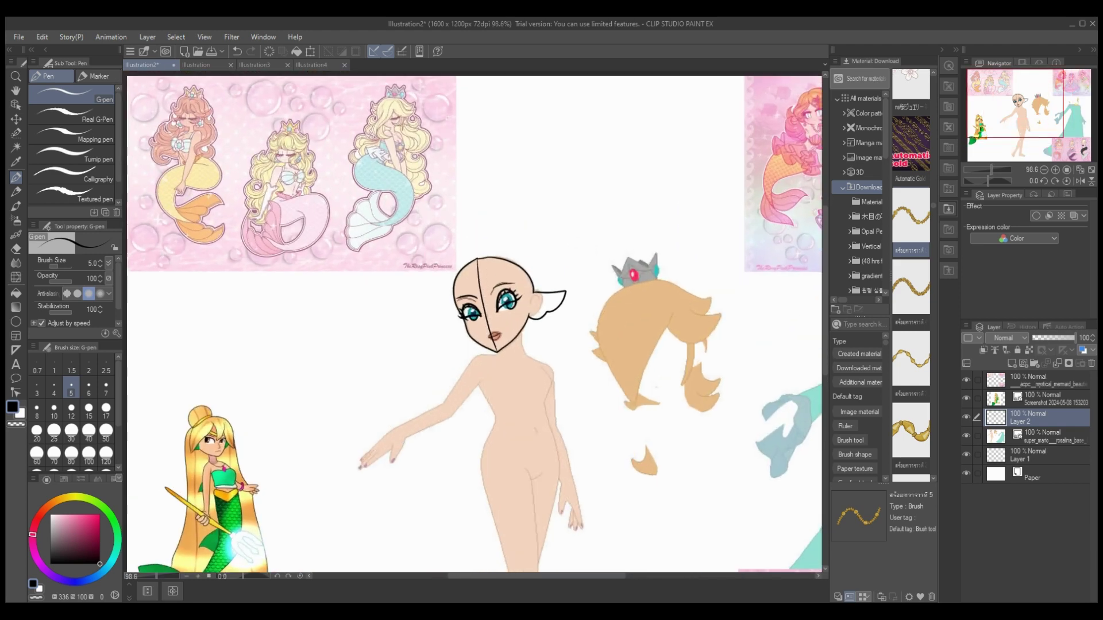
click(1011, 363)
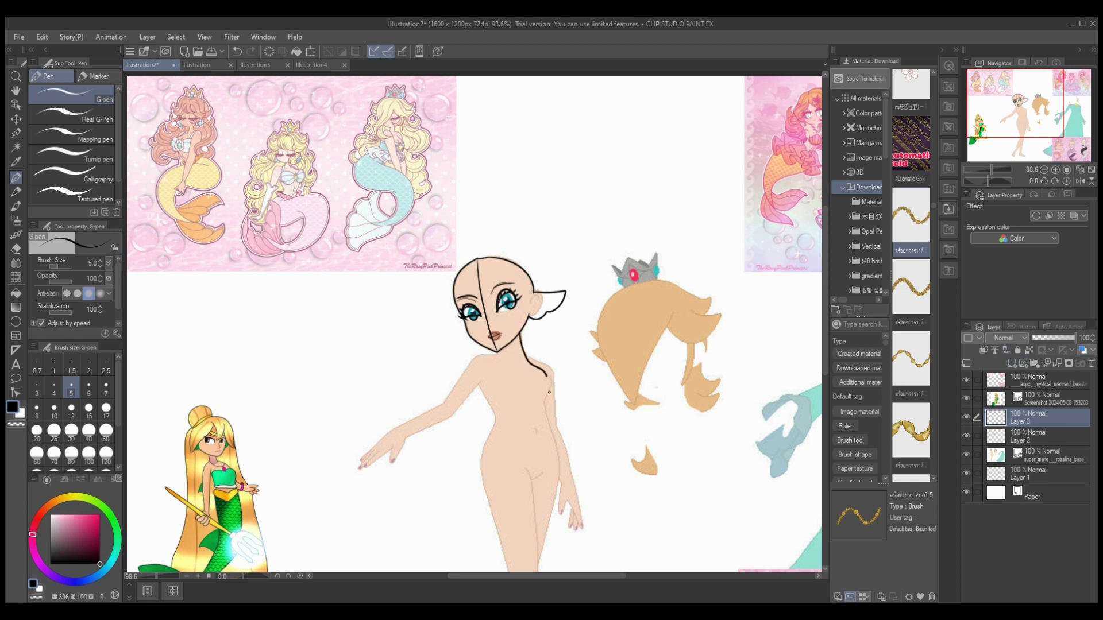
mouse_move(549, 393)
mouse_down()
mouse_move(556, 450)
mouse_move(521, 483)
mouse_up()
mouse_move(502, 352)
mouse_down()
mouse_move(480, 360)
mouse_move(493, 424)
mouse_move(486, 453)
mouse_move(521, 495)
mouse_up()
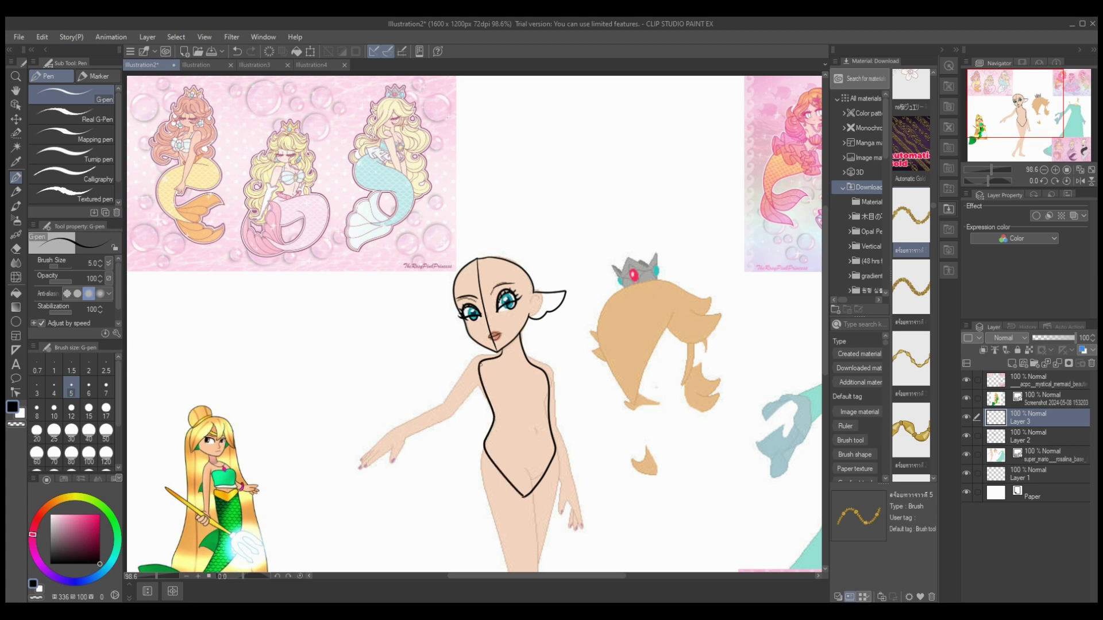
Draw both arms from the shoulders, with the outstretched arm lowered diagonally away from the torso and rounded at the wrist.
drag(480, 364, 420, 481)
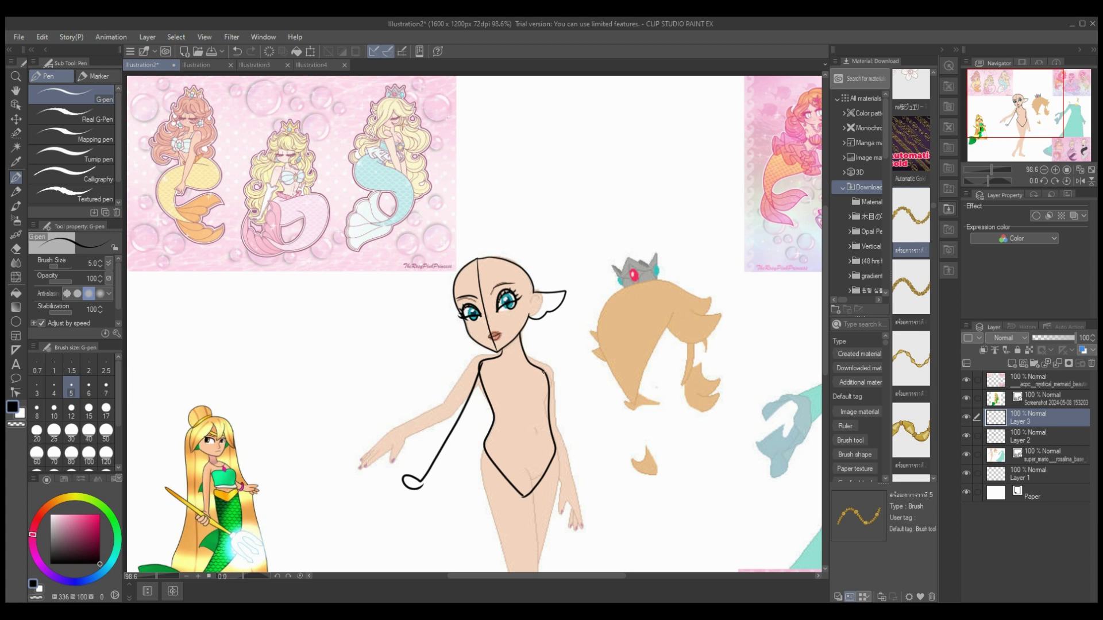
drag(551, 389, 572, 492)
drag(485, 390, 419, 487)
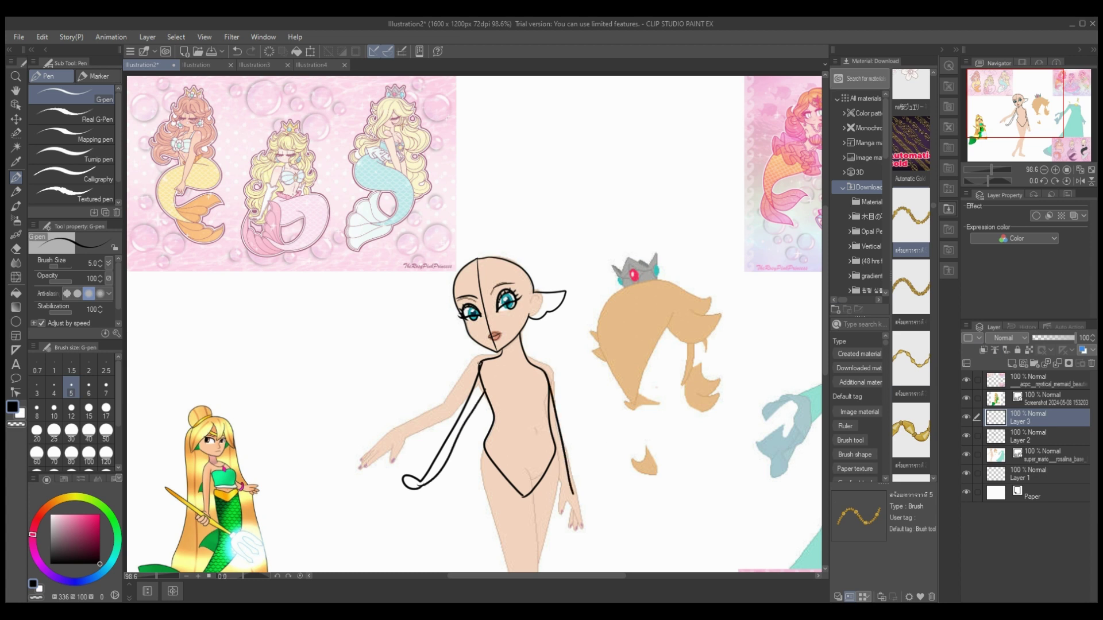
mouse_move(479, 363)
mouse_down()
mouse_move(436, 445)
mouse_move(408, 469)
mouse_up()
key(ctrl+z)
mouse_move(474, 371)
mouse_down()
mouse_move(411, 464)
mouse_move(416, 488)
mouse_up()
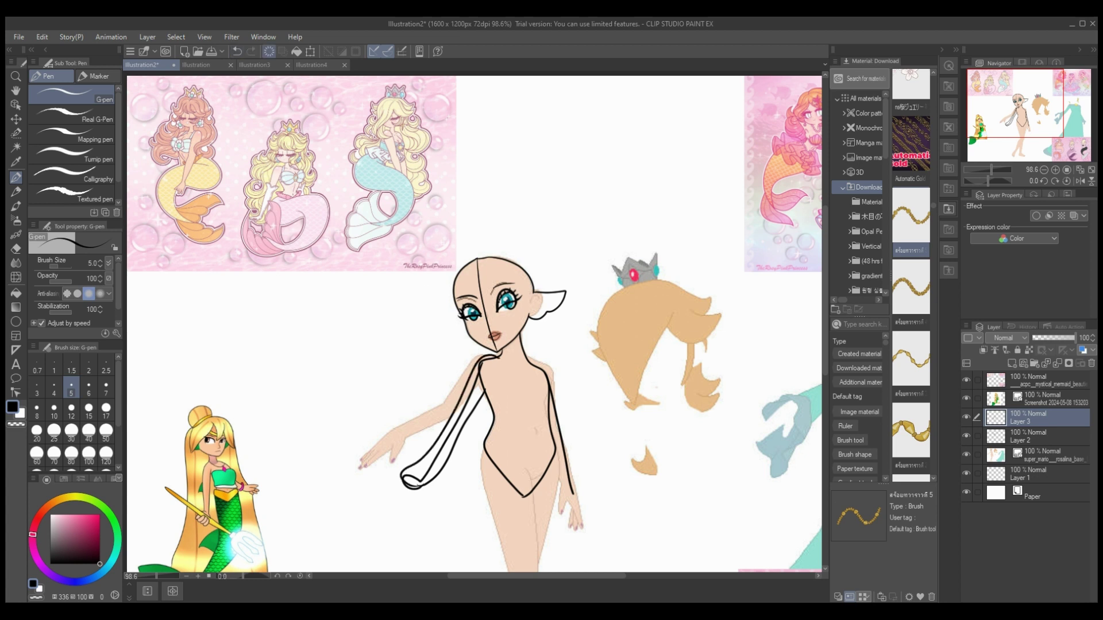
Add a new layer above the reference images and trace the gloved hand of the crowned mermaid with the pink tail.
click(1046, 380)
click(1011, 363)
click(198, 576)
click(198, 576)
click(197, 576)
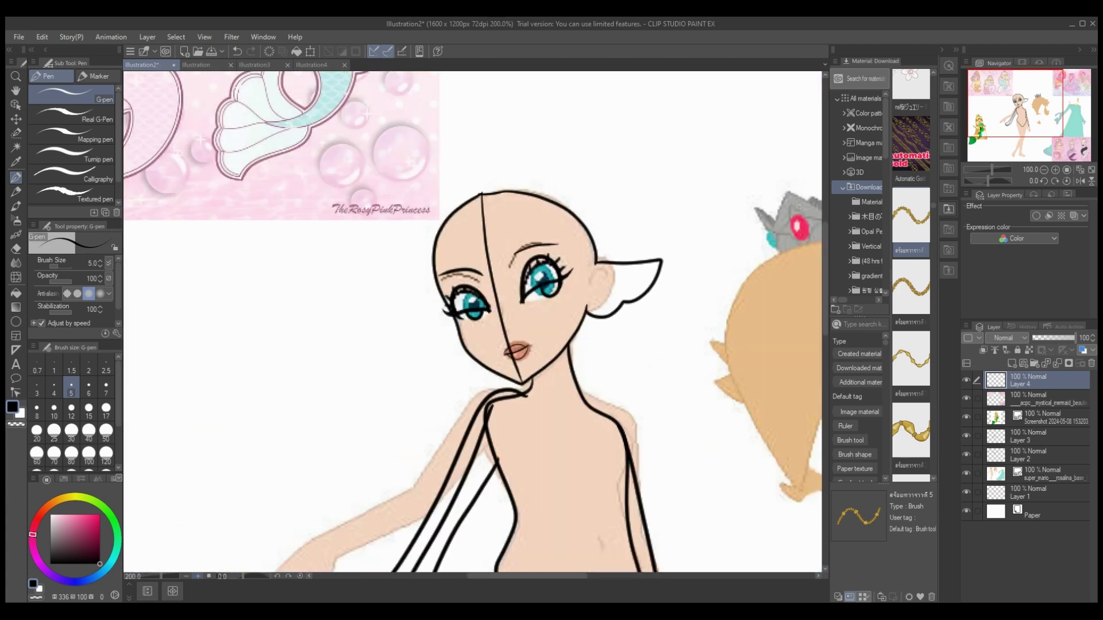
click(197, 576)
click(198, 576)
drag(518, 576, 441, 575)
drag(825, 270, 825, 183)
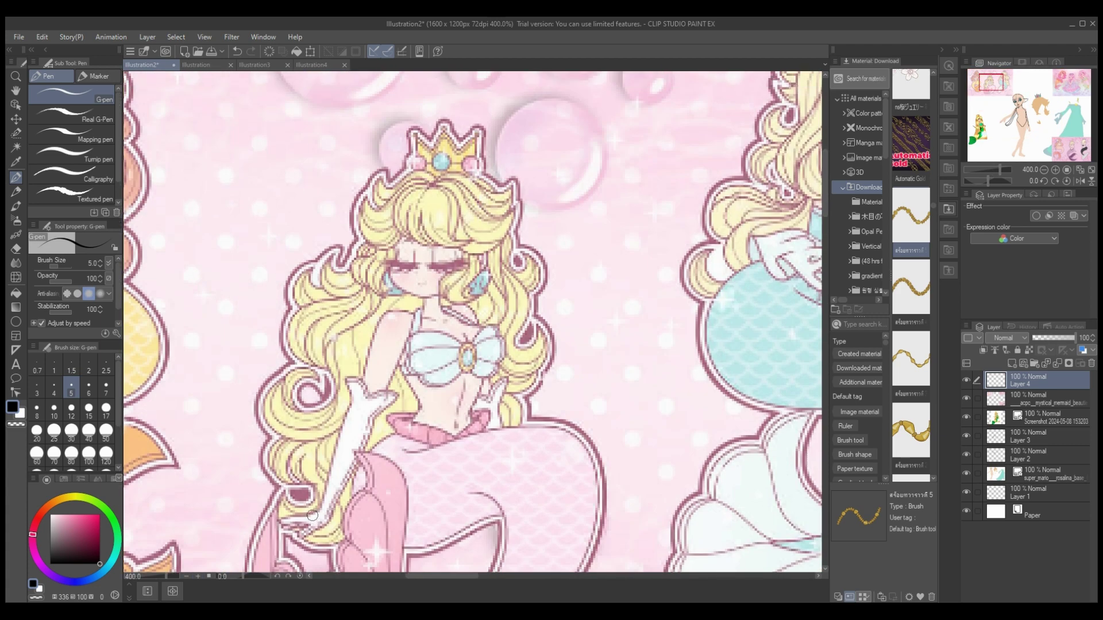
mouse_move(312, 514)
mouse_down()
mouse_move(298, 535)
mouse_move(328, 525)
mouse_move(336, 508)
mouse_move(283, 530)
mouse_move(308, 523)
mouse_move(428, 536)
mouse_move(495, 508)
mouse_up()
Transform the traced hand to fit the wrist of the lowered diagonal arm and move its layer below the reference image layers.
click(309, 51)
drag(825, 183, 824, 228)
mouse_move(496, 184)
mouse_down()
mouse_move(528, 378)
mouse_move(572, 527)
mouse_up()
drag(825, 228, 825, 273)
key(ctrl+minus)
key(ctrl+minus)
key(ctrl+minus)
key(ctrl+minus)
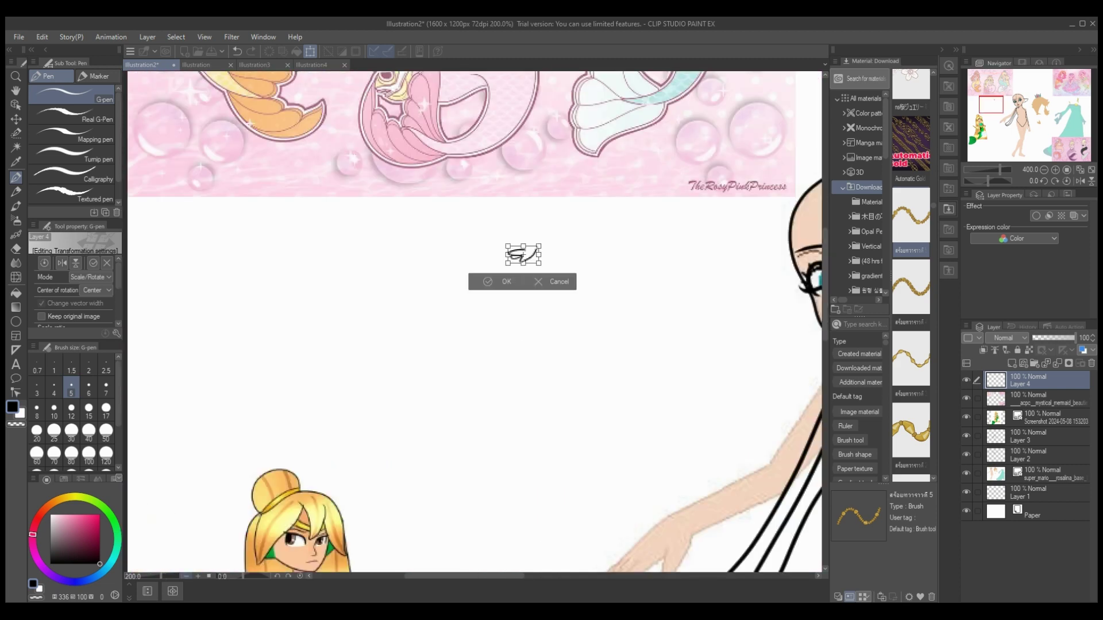
drag(498, 288, 615, 466)
click(566, 505)
drag(1028, 380, 1028, 426)
click(16, 249)
click(70, 433)
mouse_move(573, 467)
mouse_down()
mouse_move(592, 469)
mouse_move(584, 461)
mouse_move(605, 476)
mouse_up()
click(237, 51)
On Layer 3, redraw the diagonal arm's contour and outline the other arm down to its hand and fingers with the G-pen.
click(1028, 436)
key(p)
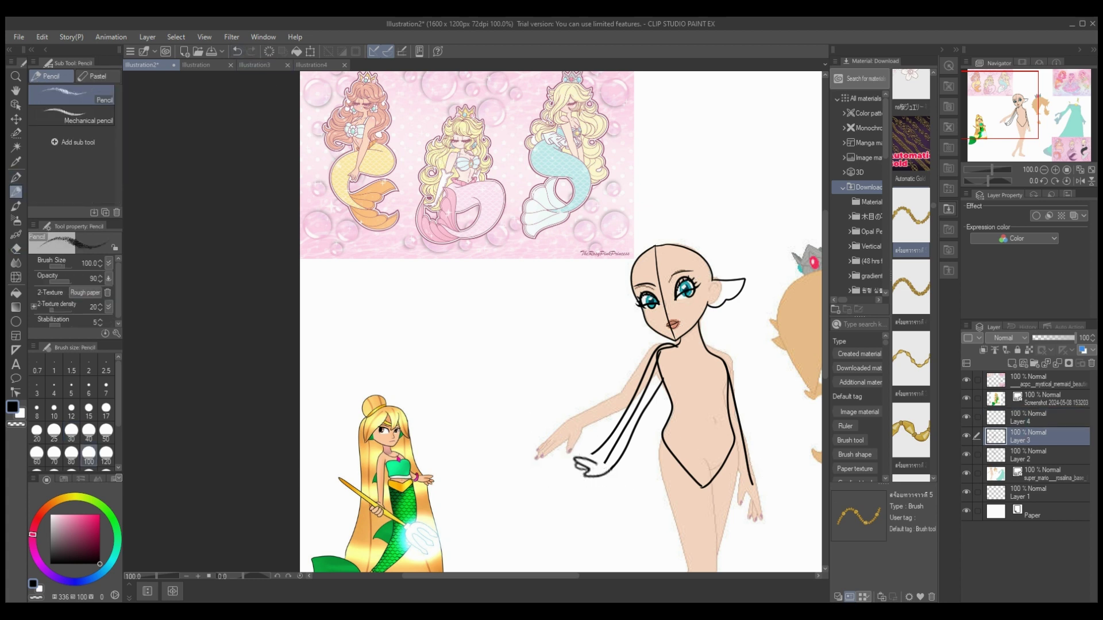
drag(673, 346, 598, 464)
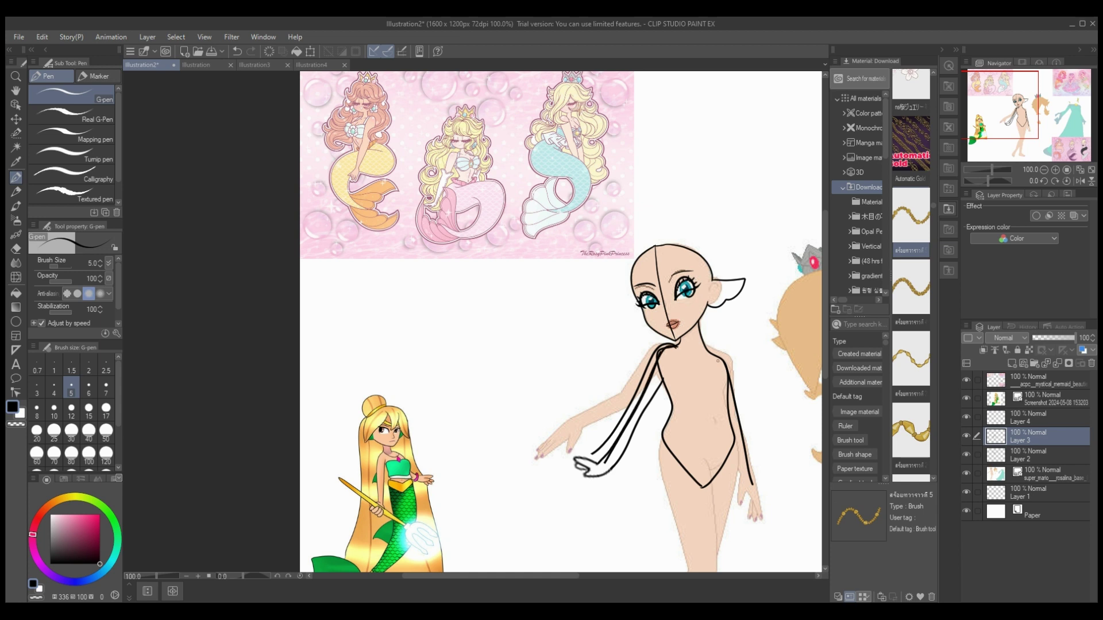
mouse_move(735, 382)
mouse_down()
mouse_move(762, 518)
mouse_move(746, 495)
mouse_move(736, 508)
mouse_move(727, 397)
mouse_up()
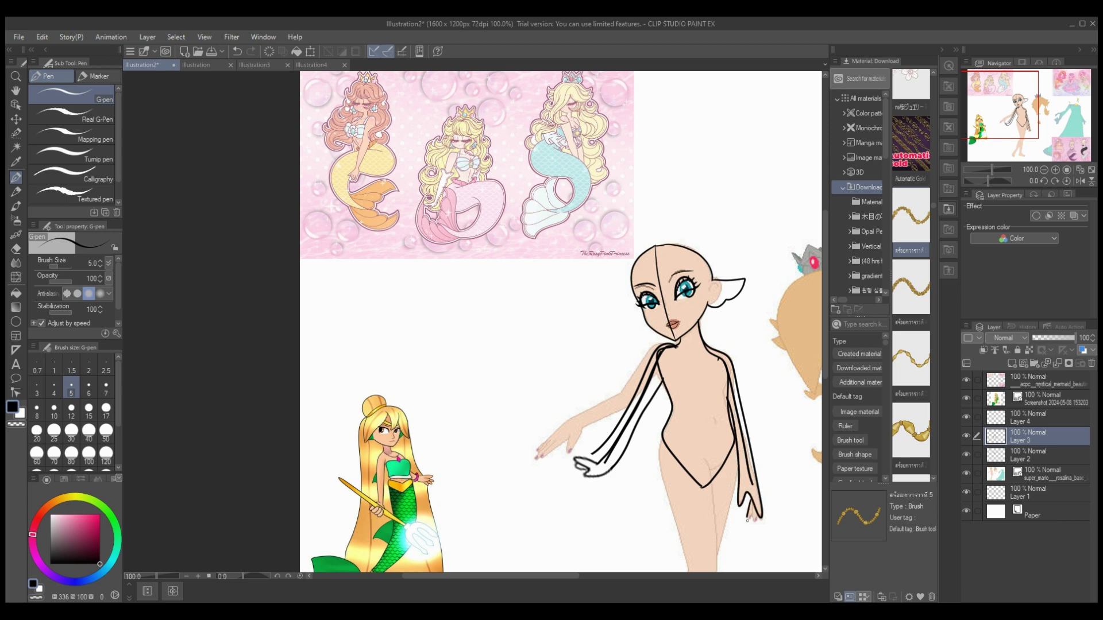
drag(753, 523, 758, 509)
Add a new layer above Layer 3 and draw a V-shaped waistline across the hips for the mermaid tail.
drag(825, 299, 824, 333)
click(1012, 363)
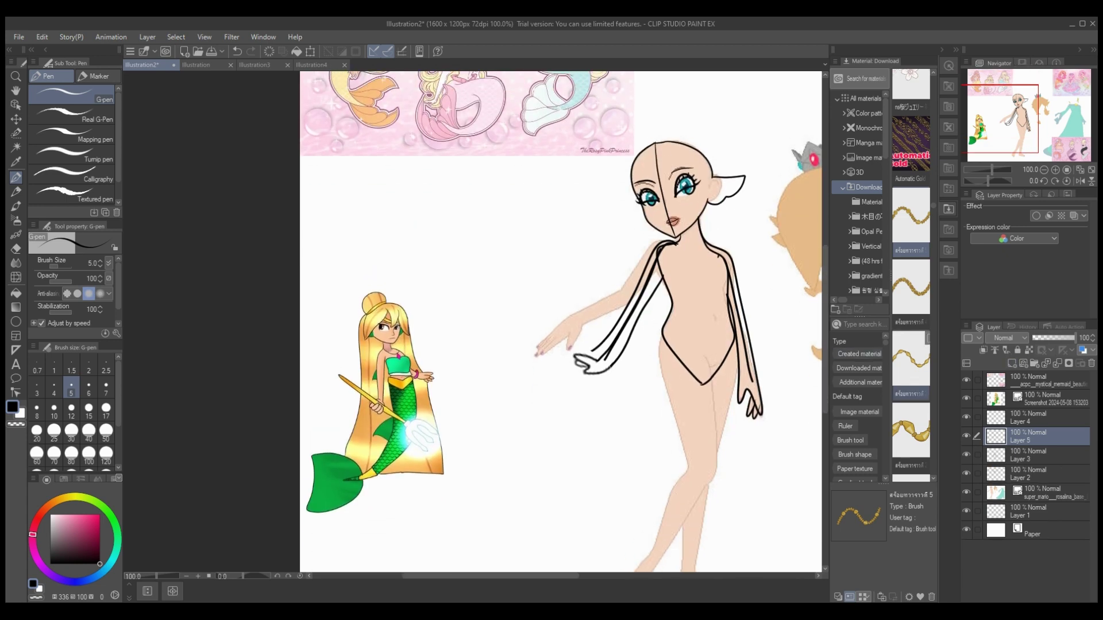
drag(668, 317, 718, 342)
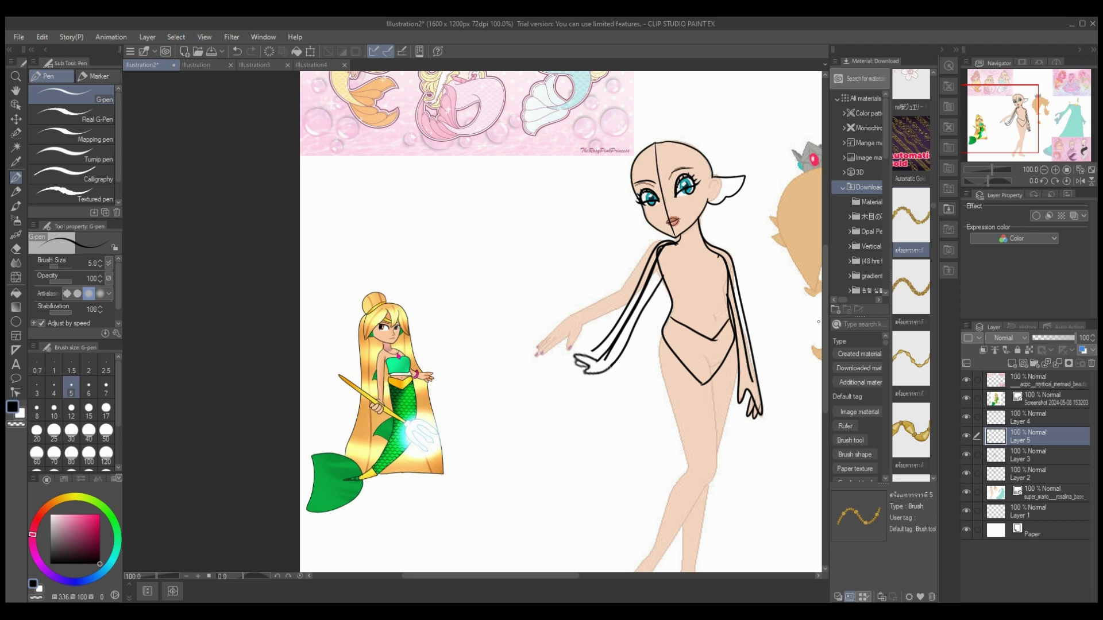
scroll(819, 322, down, 2)
mouse_move(730, 263)
mouse_down()
mouse_move(764, 304)
mouse_move(747, 493)
mouse_move(577, 509)
mouse_up()
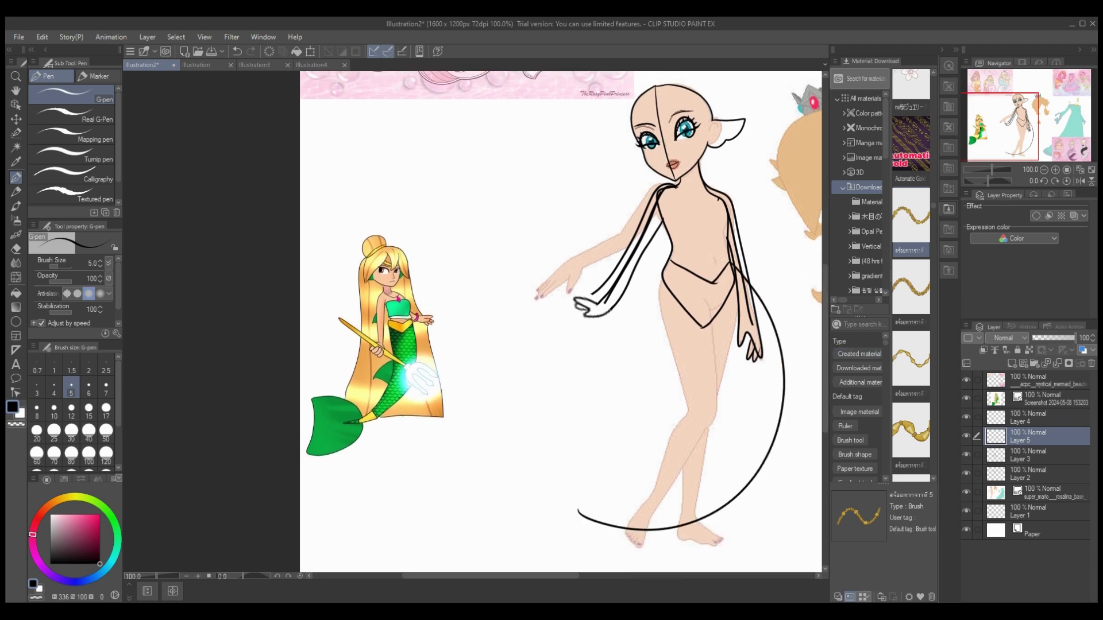
scroll(560, 322, up, 2)
click(237, 51)
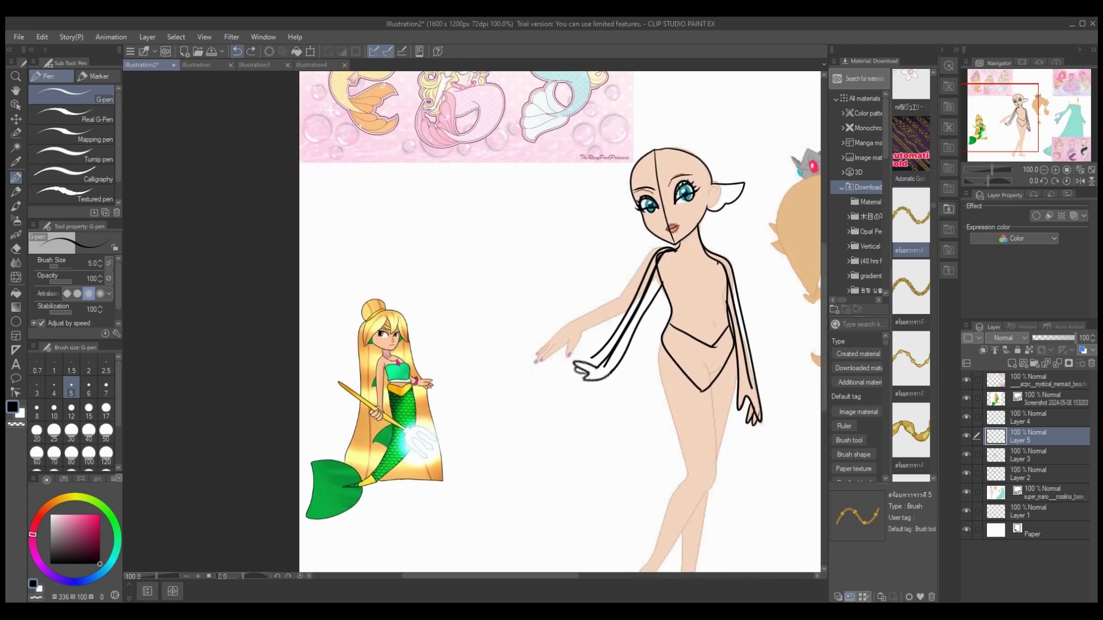
Draw the curled tail outline sweeping around the hips, curving out past the hanging hand and tapering to a tip below the knees.
drag(671, 392, 711, 379)
mouse_move(666, 326)
mouse_down()
mouse_move(635, 433)
mouse_move(731, 444)
mouse_move(768, 436)
mouse_up()
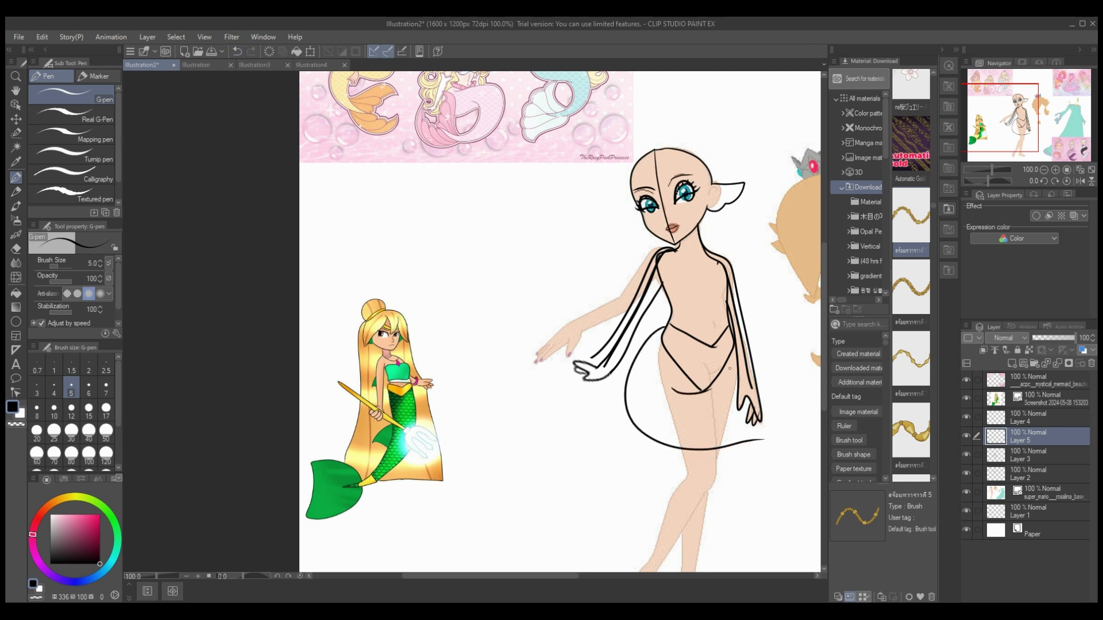
mouse_move(681, 398)
mouse_down()
mouse_move(816, 413)
mouse_move(773, 519)
mouse_move(577, 538)
mouse_up()
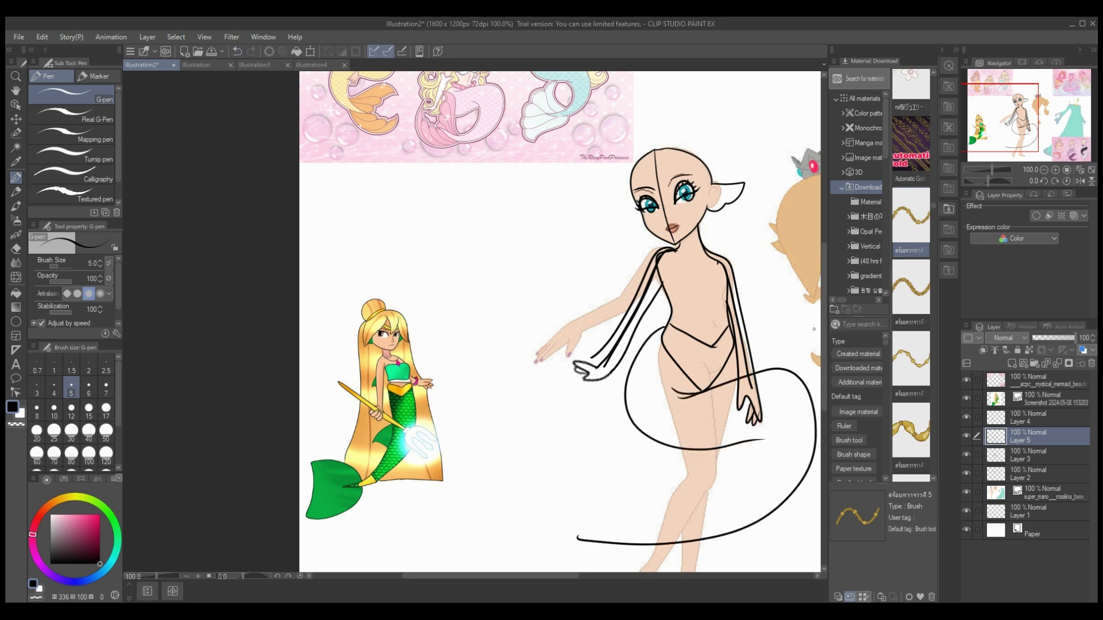
scroll(578, 538, down, 1)
click(237, 51)
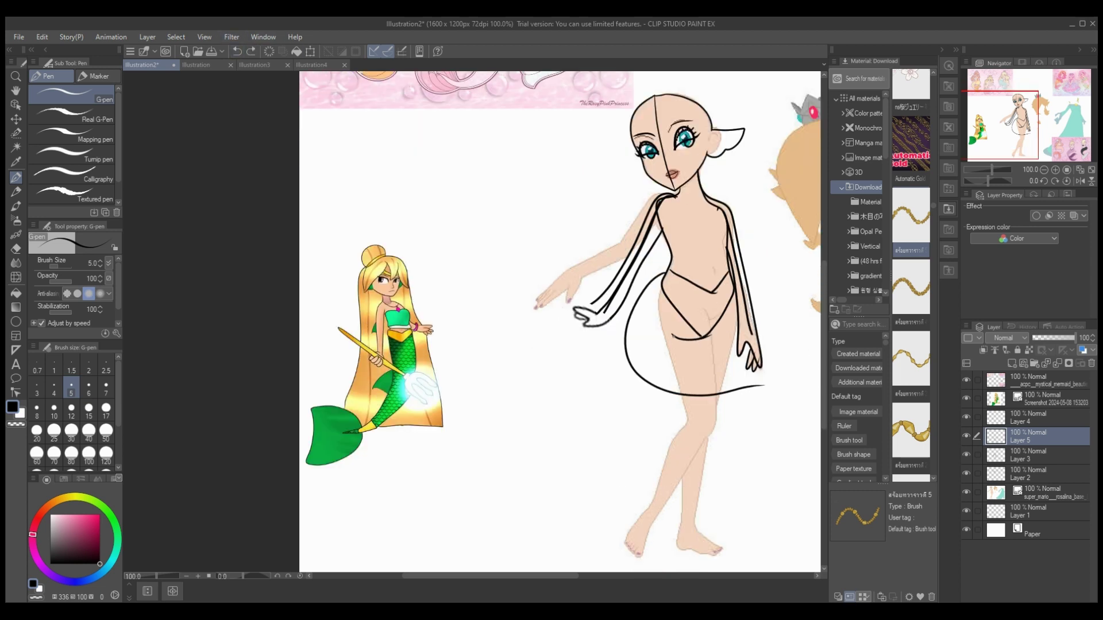
mouse_move(673, 337)
mouse_down()
mouse_move(811, 308)
mouse_move(655, 509)
mouse_move(573, 495)
mouse_up()
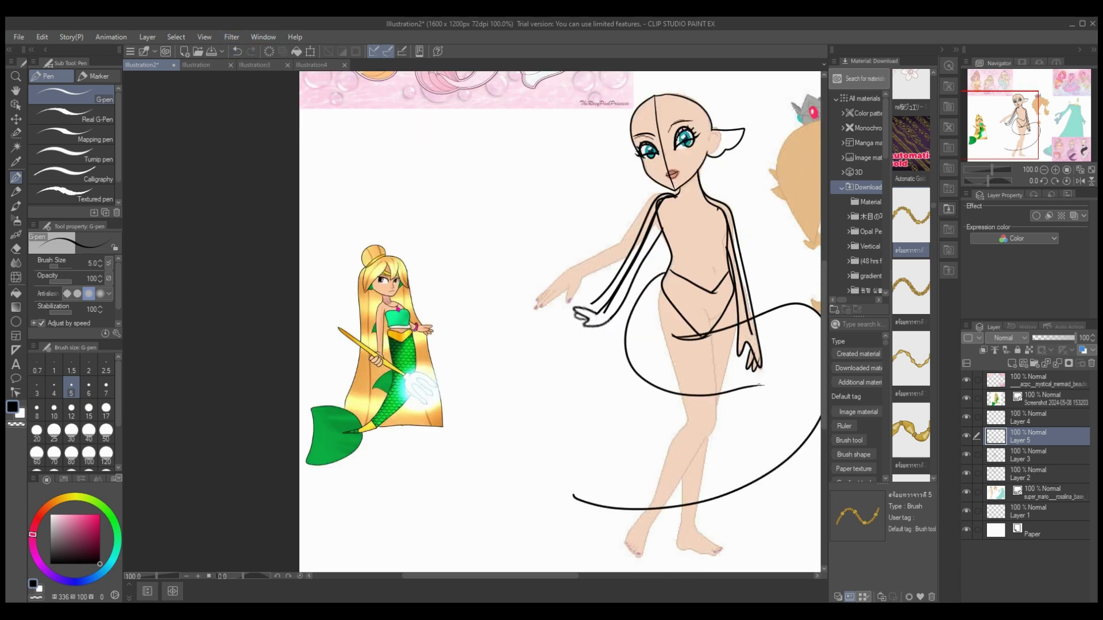
mouse_move(759, 384)
mouse_down()
mouse_move(644, 484)
mouse_move(572, 495)
mouse_up()
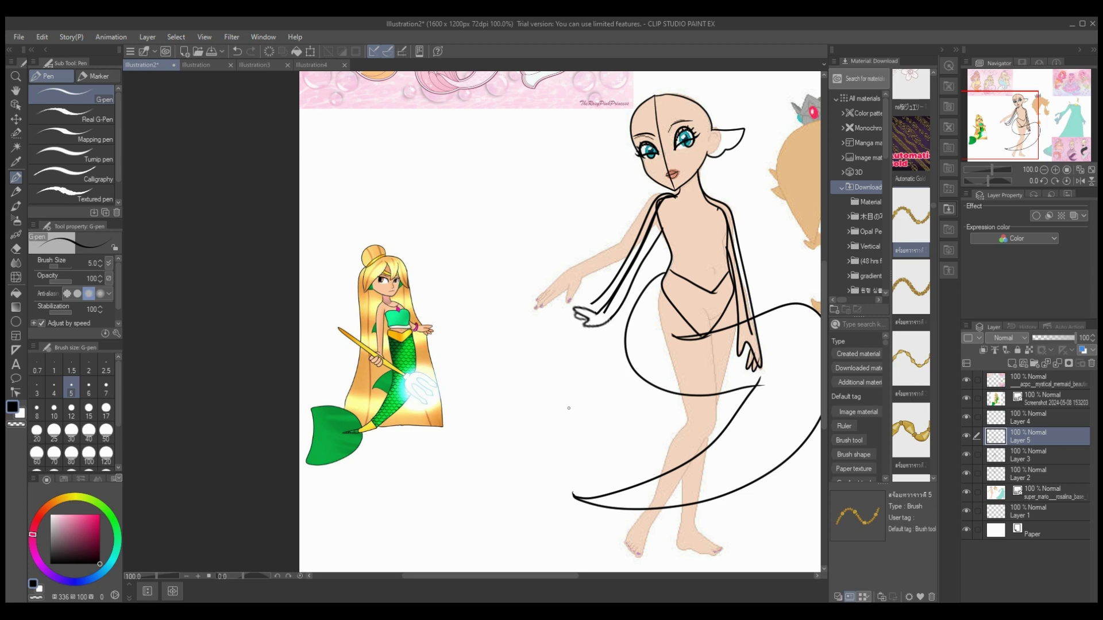
key(e)
click(105, 409)
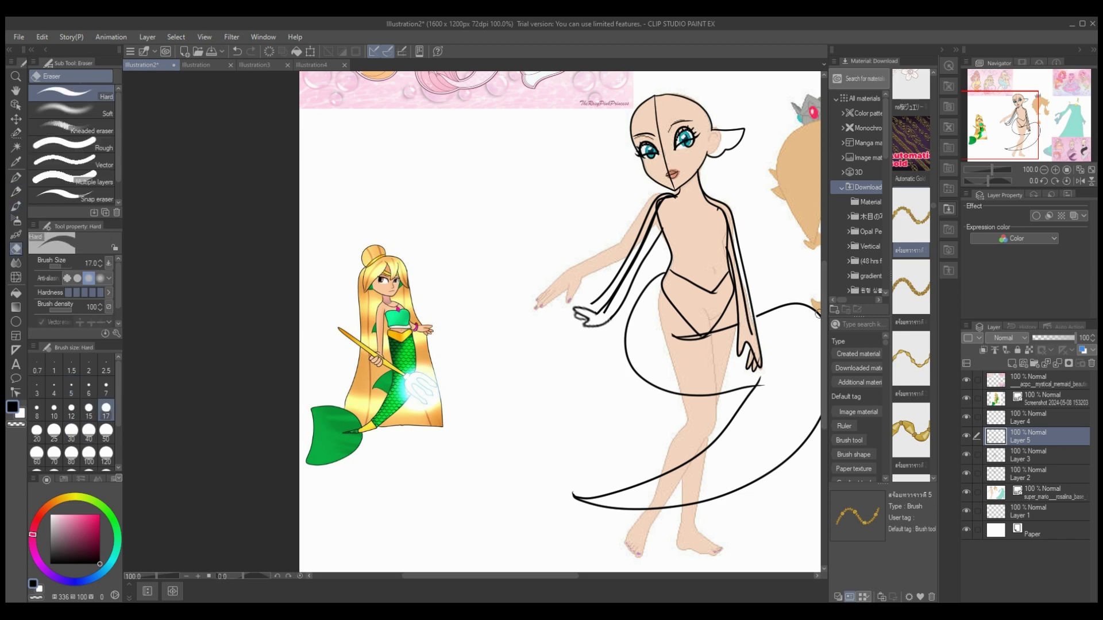
scroll(824, 316, up, 3)
scroll(560, 321, down, 2)
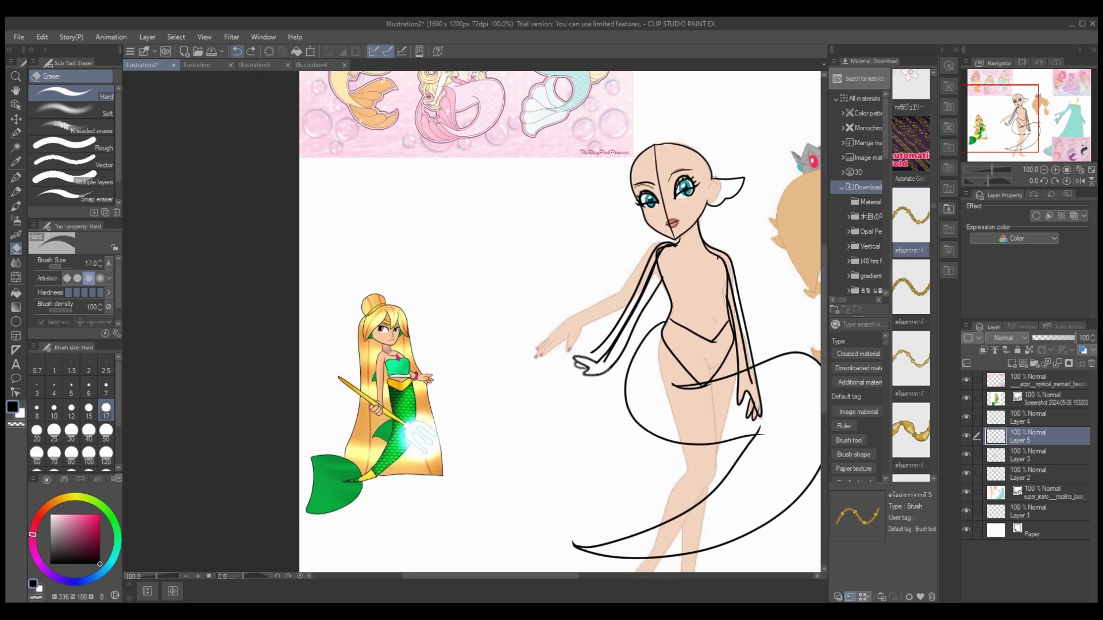
click(237, 51)
Erase the hanging arm's hand lines on Layer 3 and delete Layer 4 with the traced gloved hand.
click(1034, 455)
mouse_move(752, 374)
mouse_down()
mouse_move(738, 381)
mouse_move(753, 419)
mouse_up()
click(1034, 435)
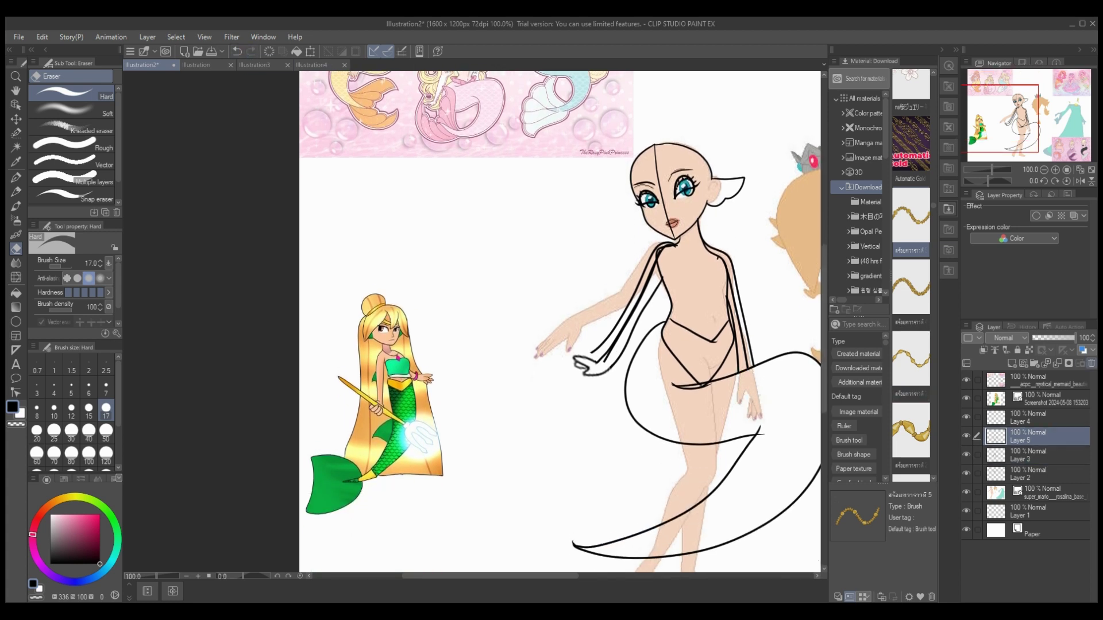
click(1091, 363)
click(237, 52)
click(1034, 417)
click(1091, 363)
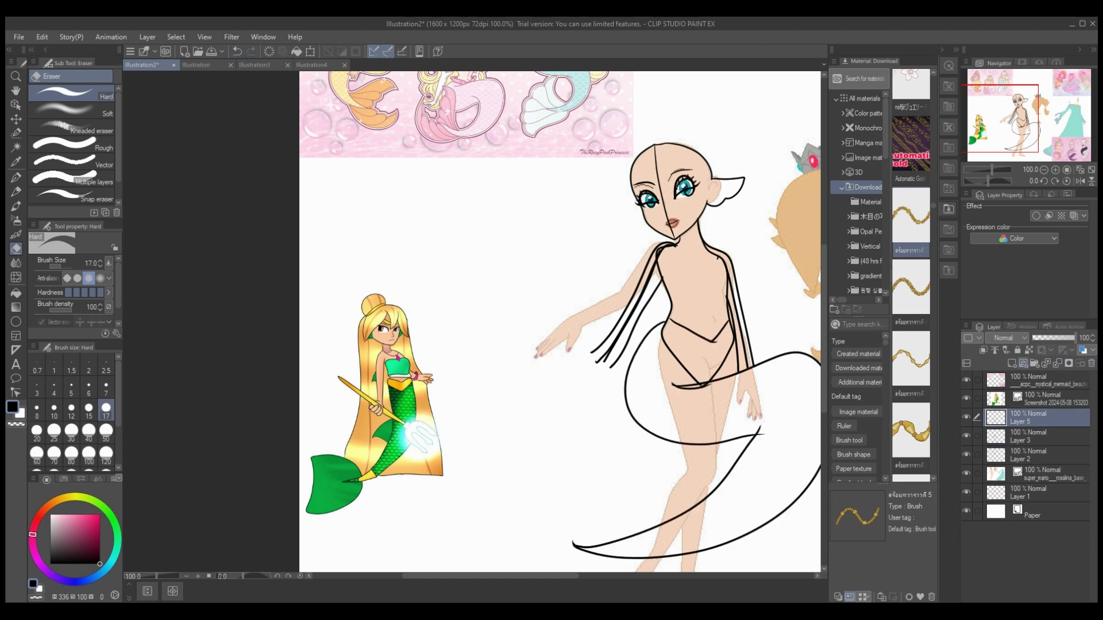
Draw an open hand with spread fingers on a new layer with the G-pen and transform it to fit the diagonal arm's wrist.
click(1012, 363)
click(16, 178)
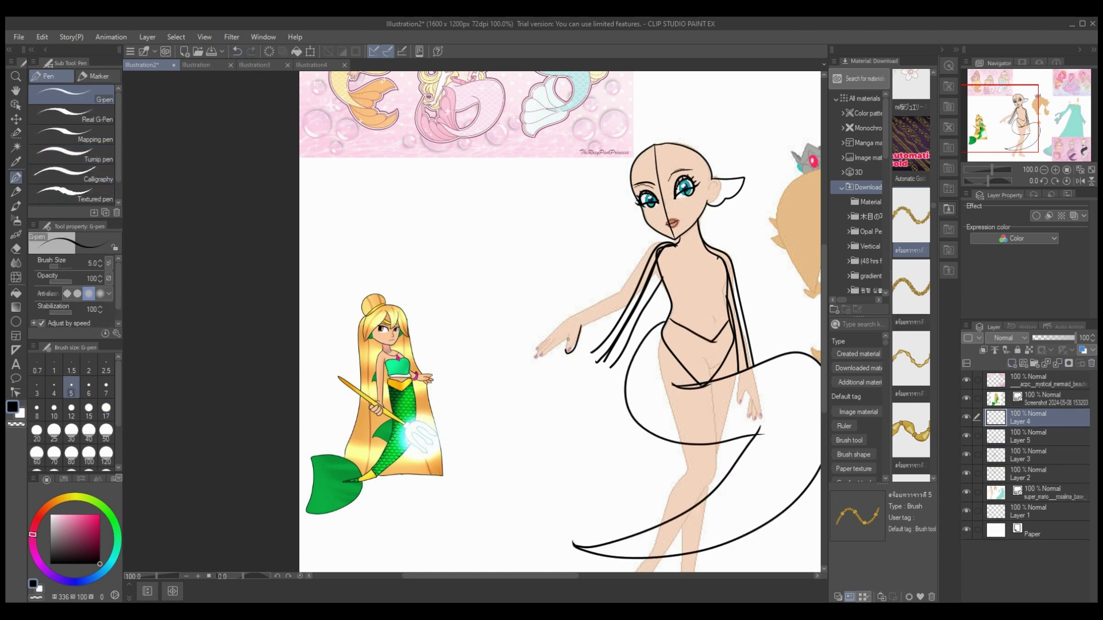
mouse_move(547, 335)
mouse_down()
mouse_move(536, 349)
mouse_move(594, 373)
mouse_move(649, 261)
mouse_move(607, 363)
mouse_up()
click(310, 51)
key(Return)
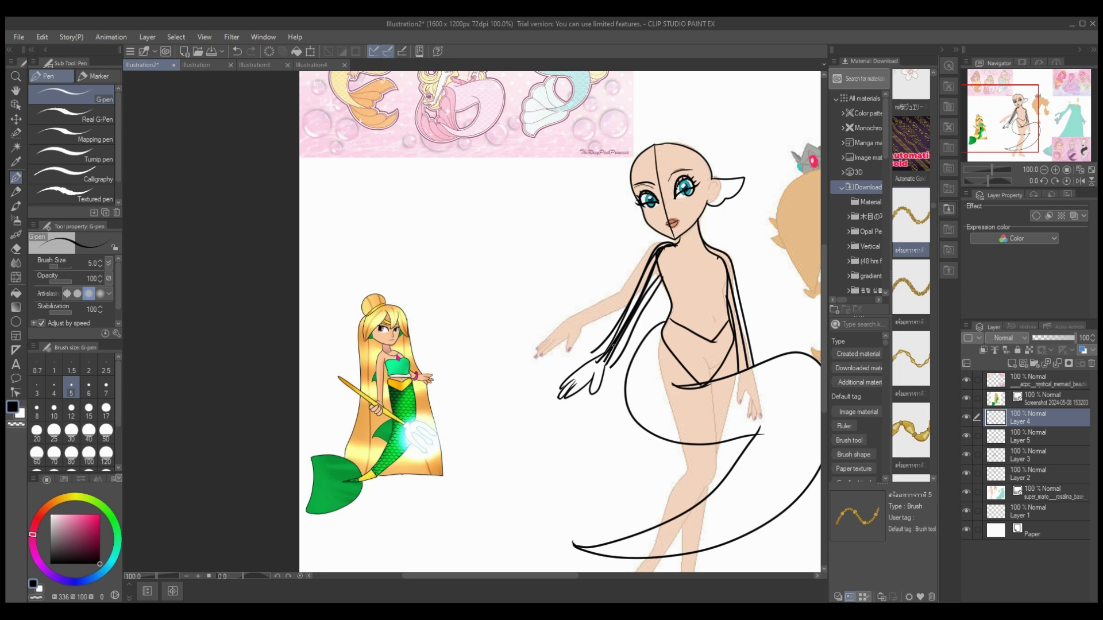
Delete the super_mario Rosalina base image layer beneath the line drawing.
drag(536, 575, 582, 575)
click(1034, 492)
click(1090, 363)
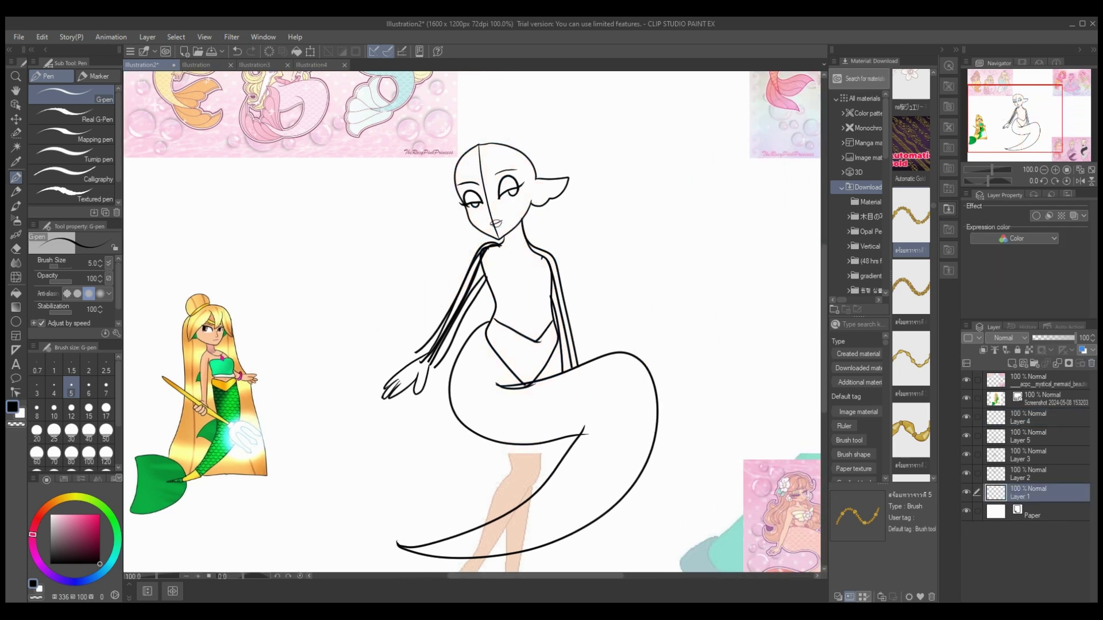
Merge the new hand's layer down into the tail and body line layers beneath it.
click(1034, 436)
drag(824, 329, 823, 303)
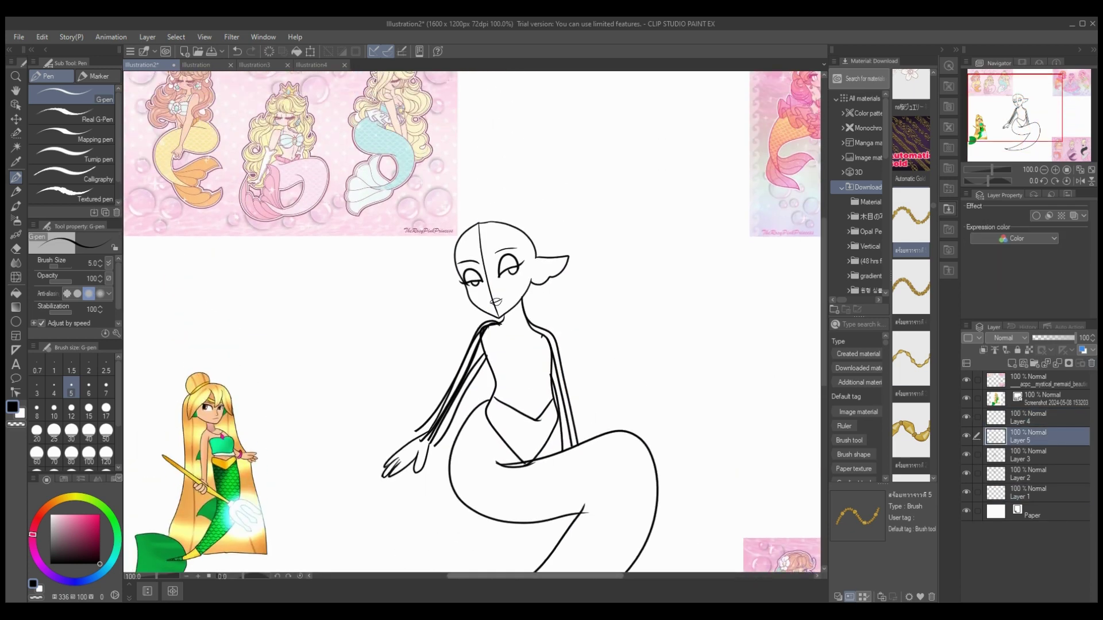
drag(535, 575, 565, 575)
click(1034, 417)
click(1057, 363)
click(1057, 363)
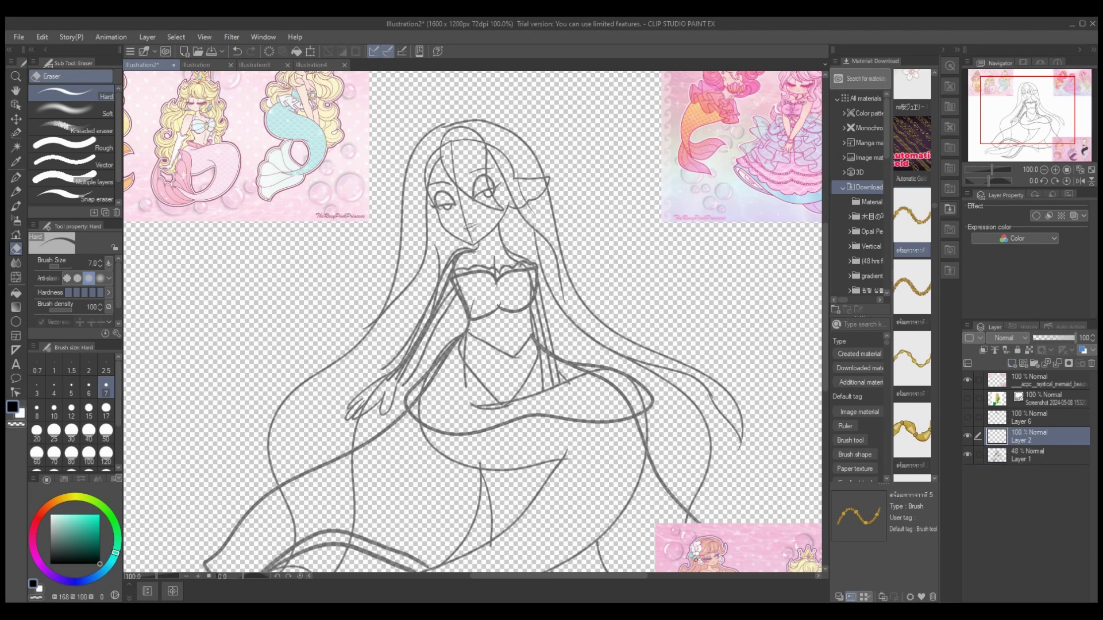
Ink the crossing fringe and the two long face-framing hair strands over the sketch with the G-pen on Layer 2.
click(16, 177)
click(198, 577)
click(198, 576)
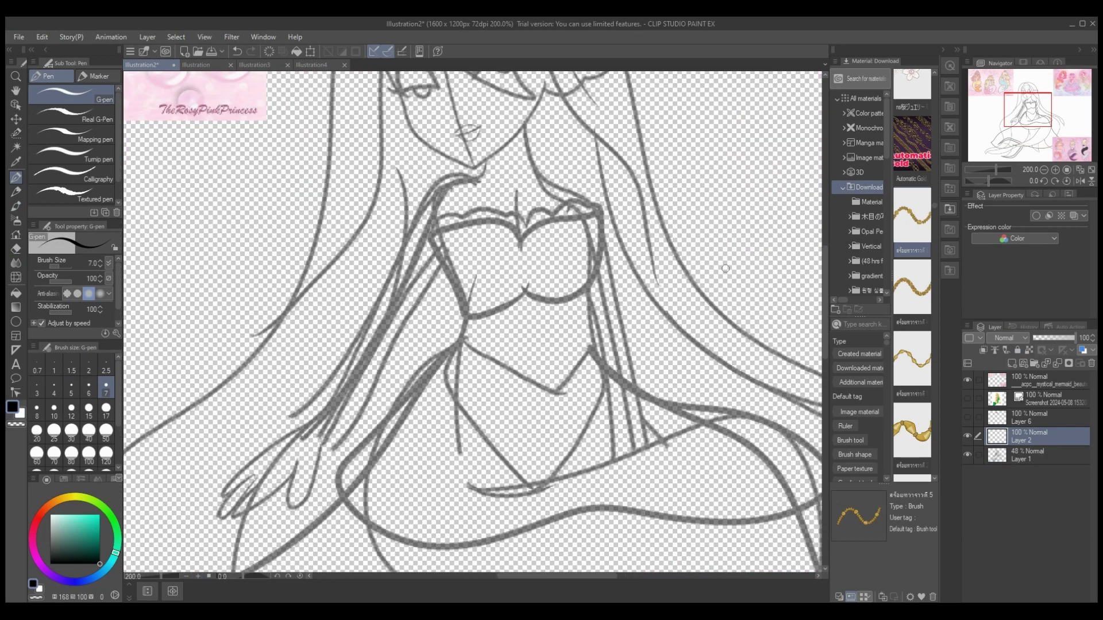
drag(824, 307, 825, 251)
mouse_move(411, 171)
mouse_down()
mouse_move(421, 247)
mouse_move(529, 324)
mouse_move(506, 217)
mouse_move(534, 322)
mouse_up()
drag(500, 168, 534, 321)
mouse_move(506, 199)
mouse_down()
mouse_move(546, 258)
mouse_move(633, 462)
mouse_up()
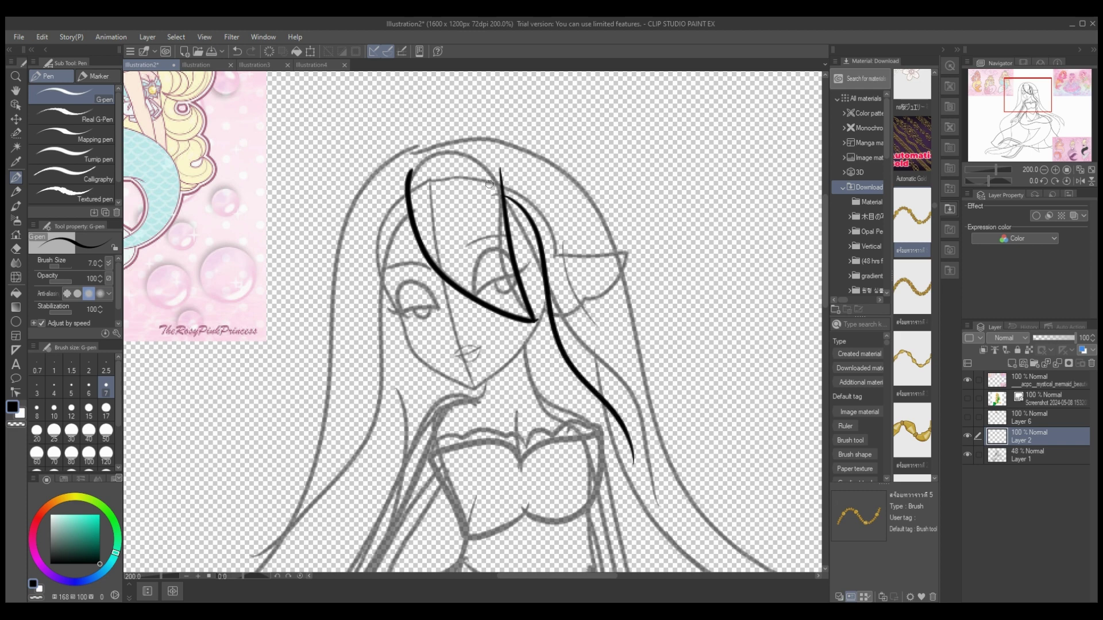
key(ctrl+z)
drag(500, 188, 642, 476)
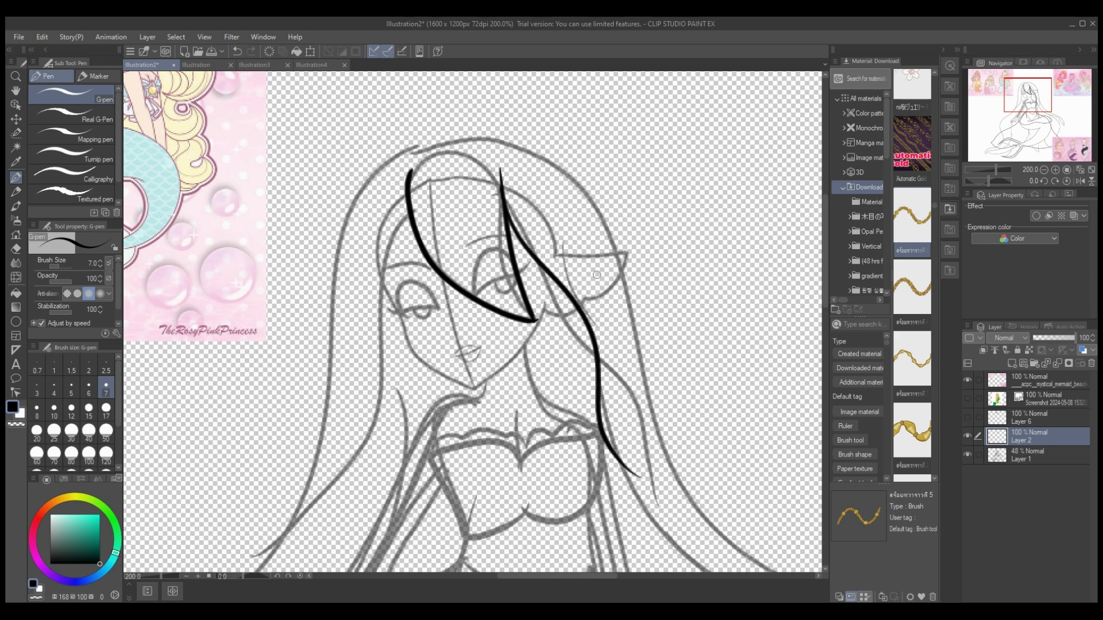
drag(407, 204, 418, 409)
click(236, 51)
mouse_move(405, 205)
mouse_down()
mouse_move(409, 415)
mouse_move(366, 514)
mouse_up()
Add layers around the fringe's layer, ink the fringe's top arch on Layer 2 and the jawline on Layer 4.
click(1012, 363)
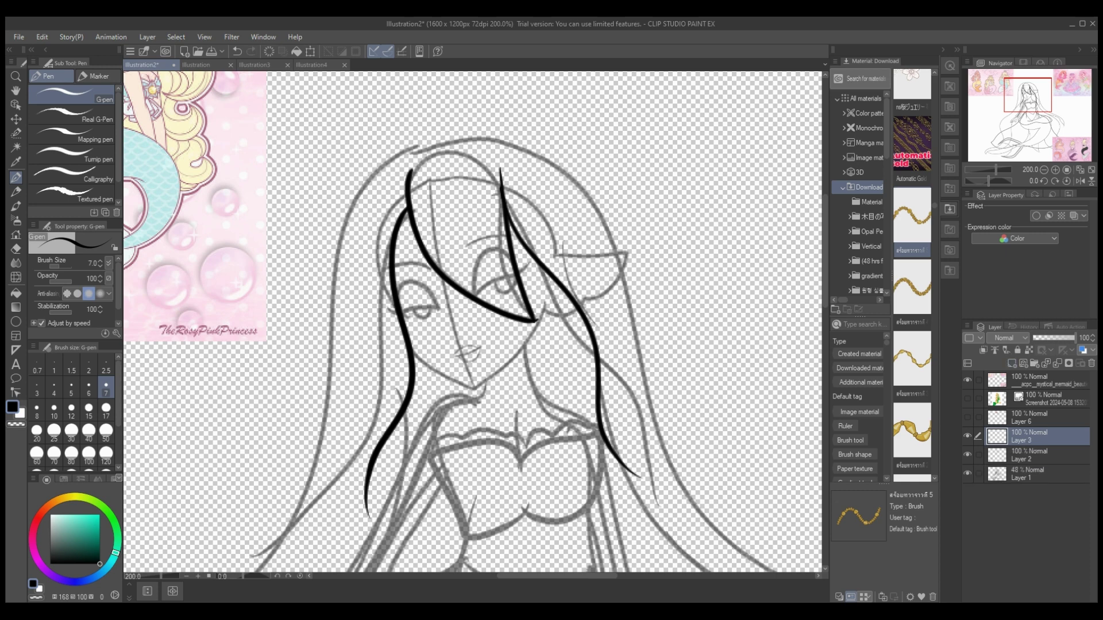
click(1028, 455)
mouse_move(408, 181)
mouse_down()
mouse_move(460, 151)
mouse_move(502, 183)
mouse_up()
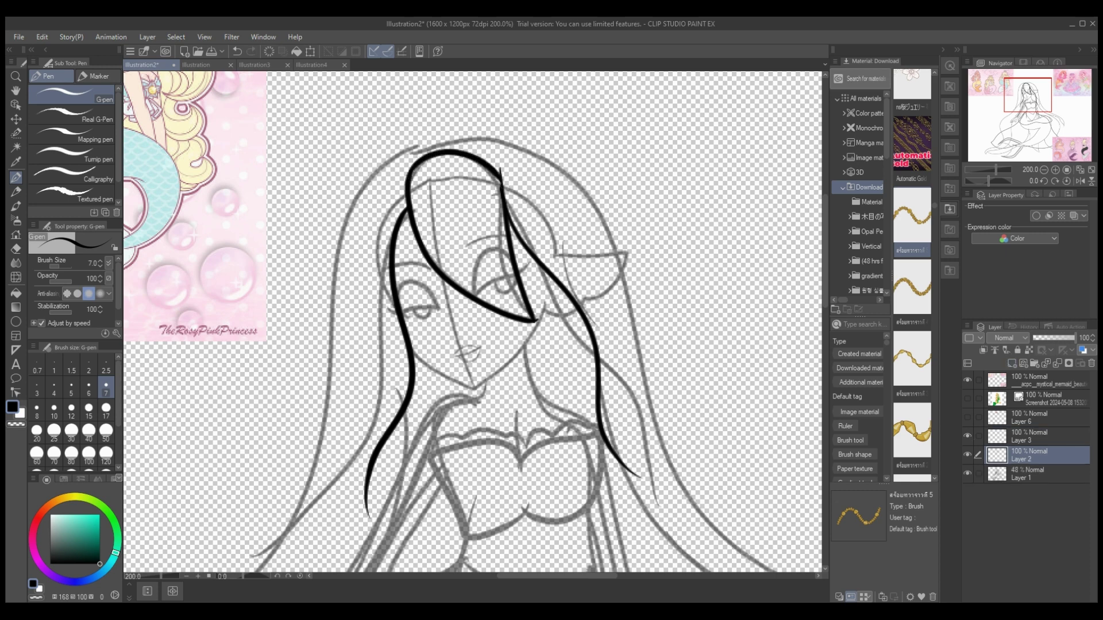
key(ctrl+shift+n)
mouse_move(410, 350)
mouse_down()
mouse_move(476, 389)
mouse_move(544, 315)
mouse_up()
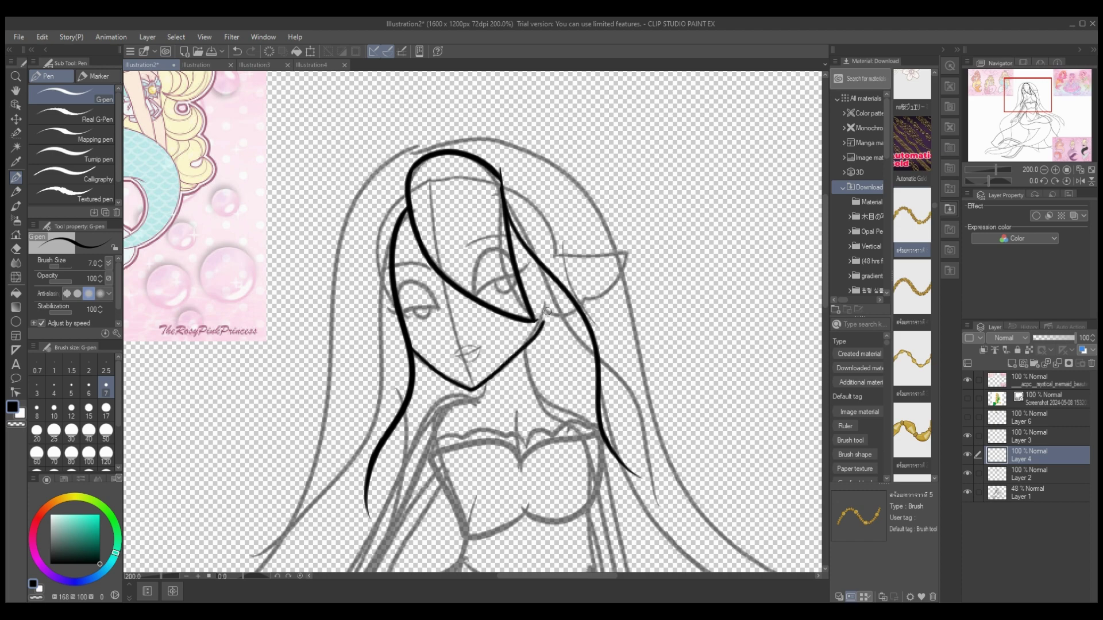
Show the hidden screenshot reference layer and look over the reference images.
drag(603, 575, 451, 575)
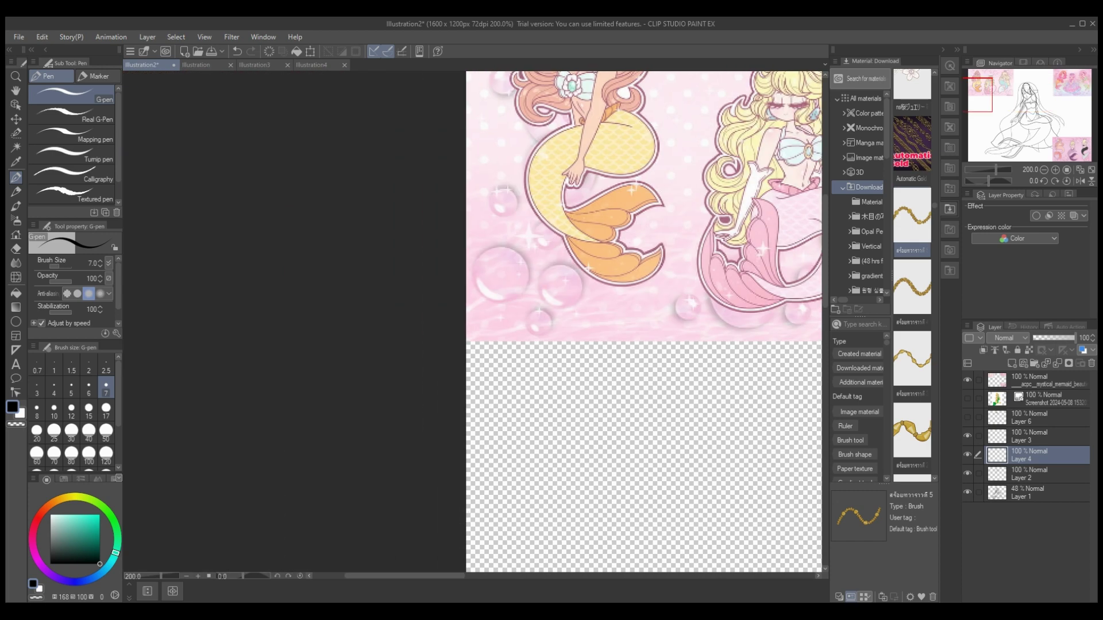
click(967, 398)
click(967, 398)
click(967, 398)
mouse_move(825, 251)
mouse_down()
mouse_move(825, 317)
mouse_move(824, 262)
mouse_up()
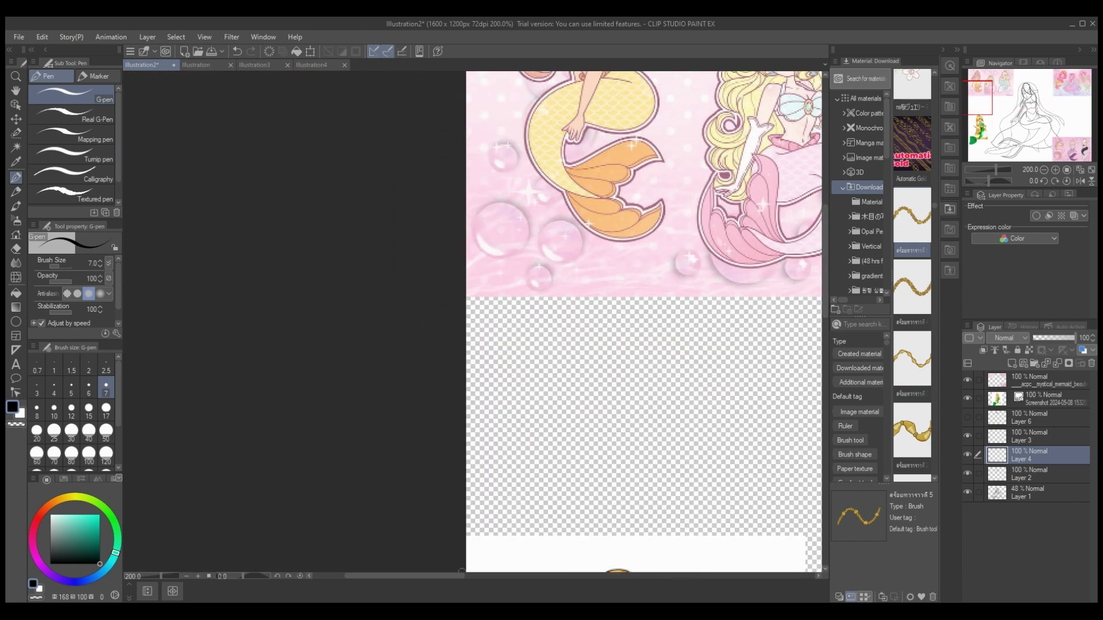
mouse_move(404, 575)
mouse_down()
mouse_move(605, 575)
mouse_move(570, 576)
mouse_up()
Outline the fin-shaped ear in golden yellow with the G-pen on a new layer above the jawline layer.
mouse_move(483, 210)
mouse_down()
mouse_move(549, 210)
mouse_move(502, 265)
mouse_up()
key(ctrl+z)
key(x)
click(50, 534)
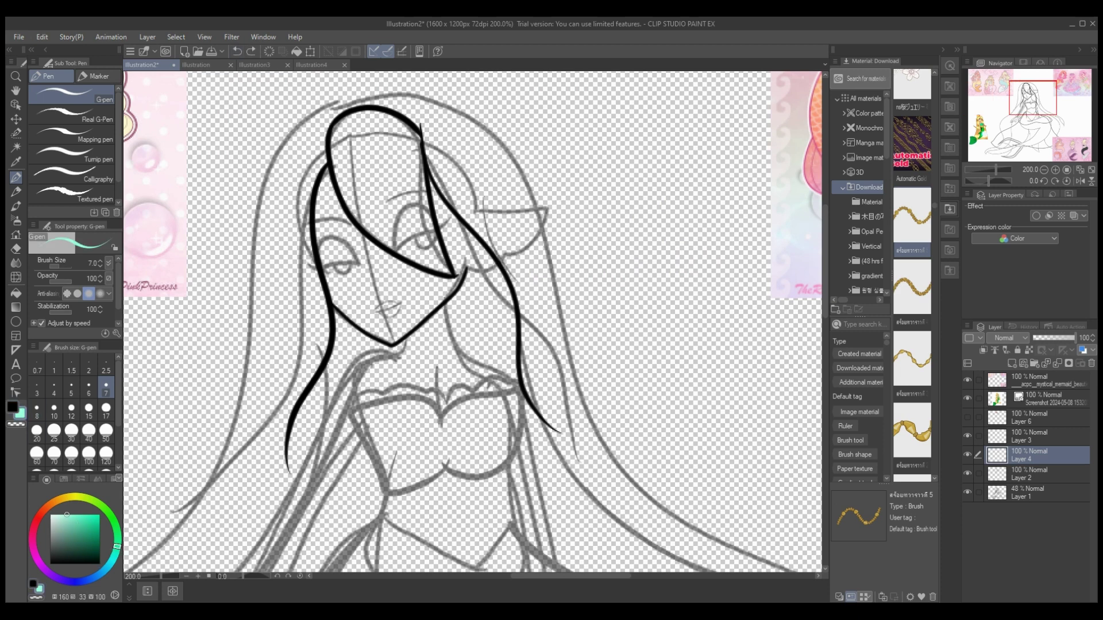
click(1012, 363)
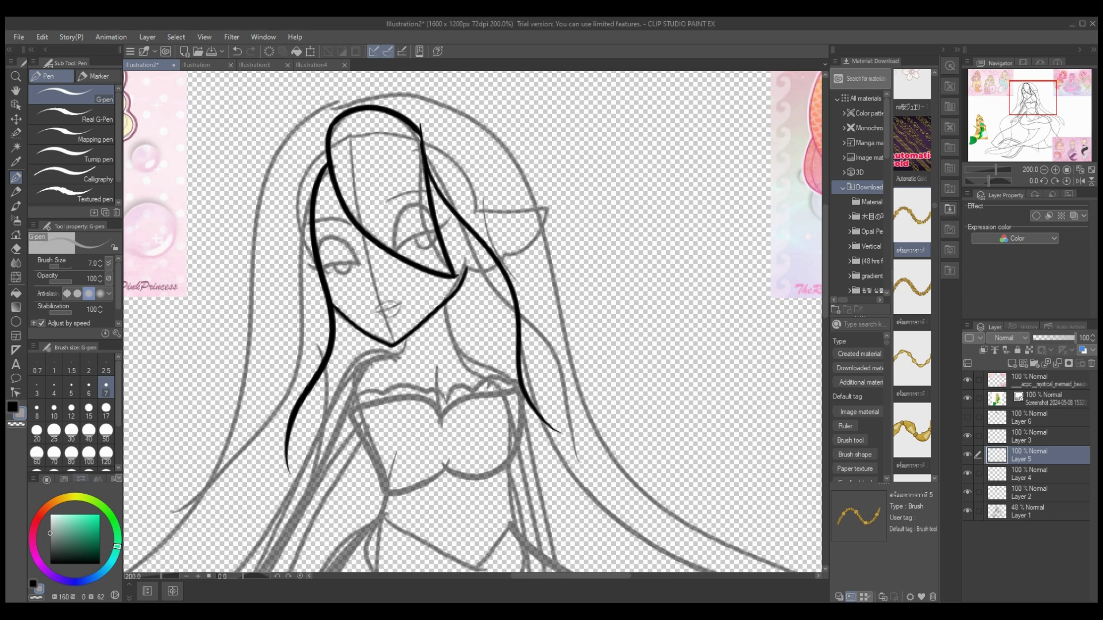
click(64, 498)
click(100, 515)
mouse_move(474, 214)
mouse_down()
mouse_move(534, 205)
mouse_move(520, 241)
mouse_up()
click(237, 51)
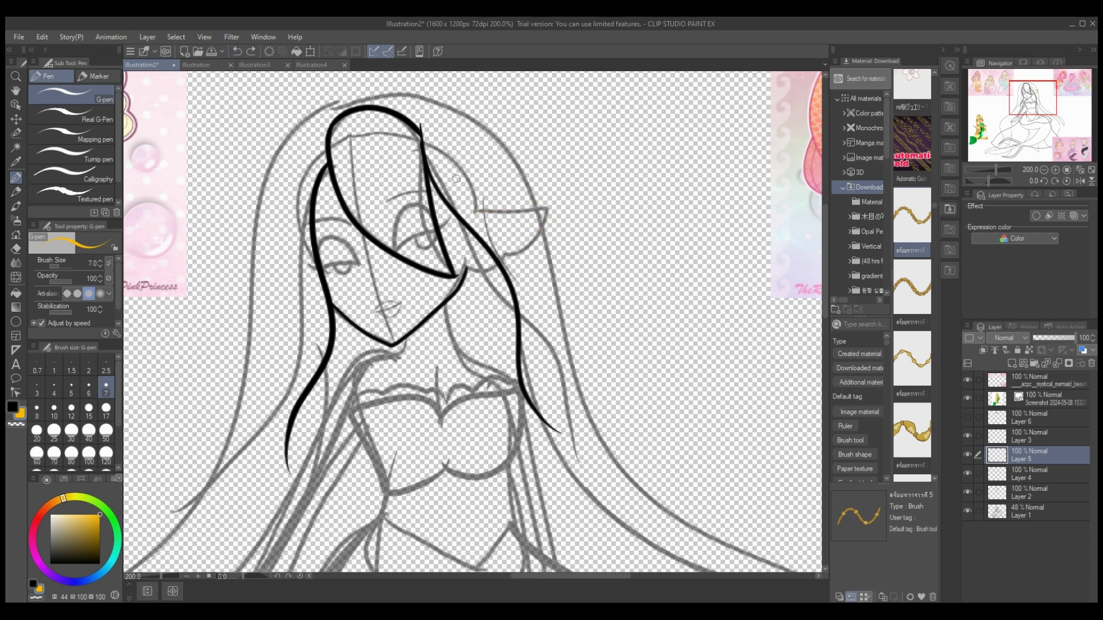
mouse_move(475, 208)
mouse_down()
mouse_move(612, 233)
mouse_move(549, 280)
mouse_move(512, 281)
mouse_up()
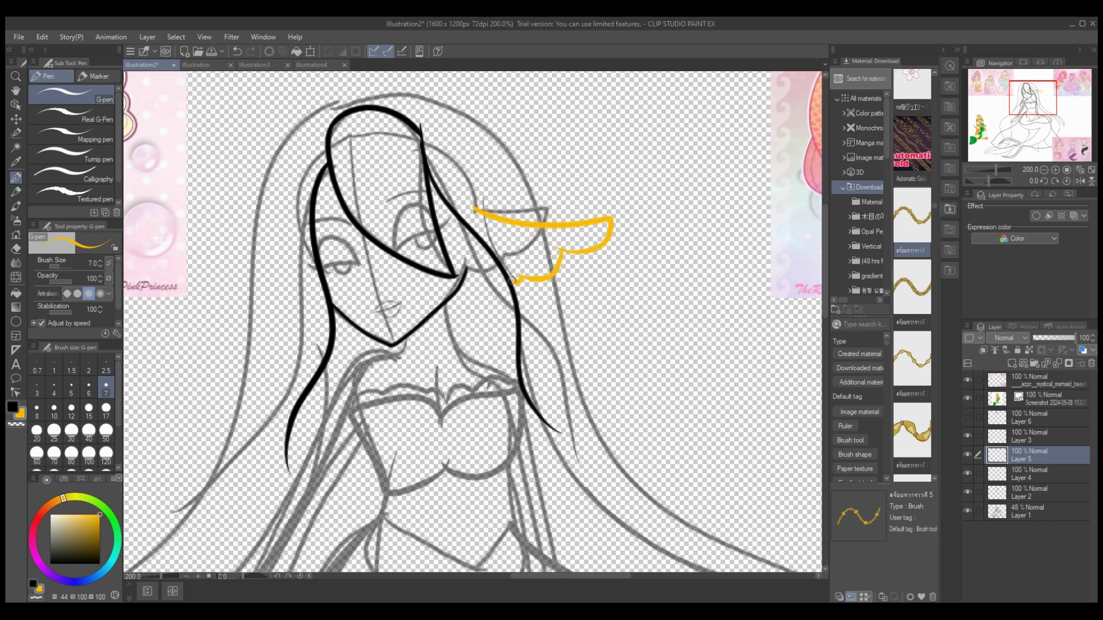
Draw a thin black inner line on the ear at brush size 4, then restore the brush size to 7.
click(12, 406)
click(54, 386)
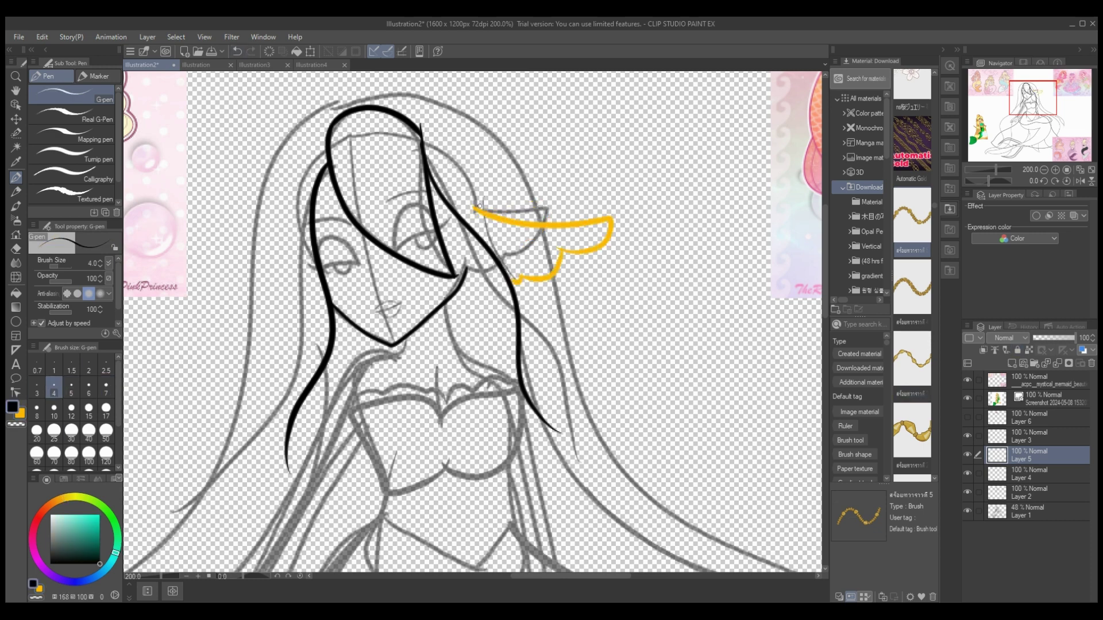
drag(478, 205, 511, 274)
key(ctrl+z)
click(105, 386)
Close the ear's lower edge toward the jaw in golden yellow on Layer 5.
click(1033, 474)
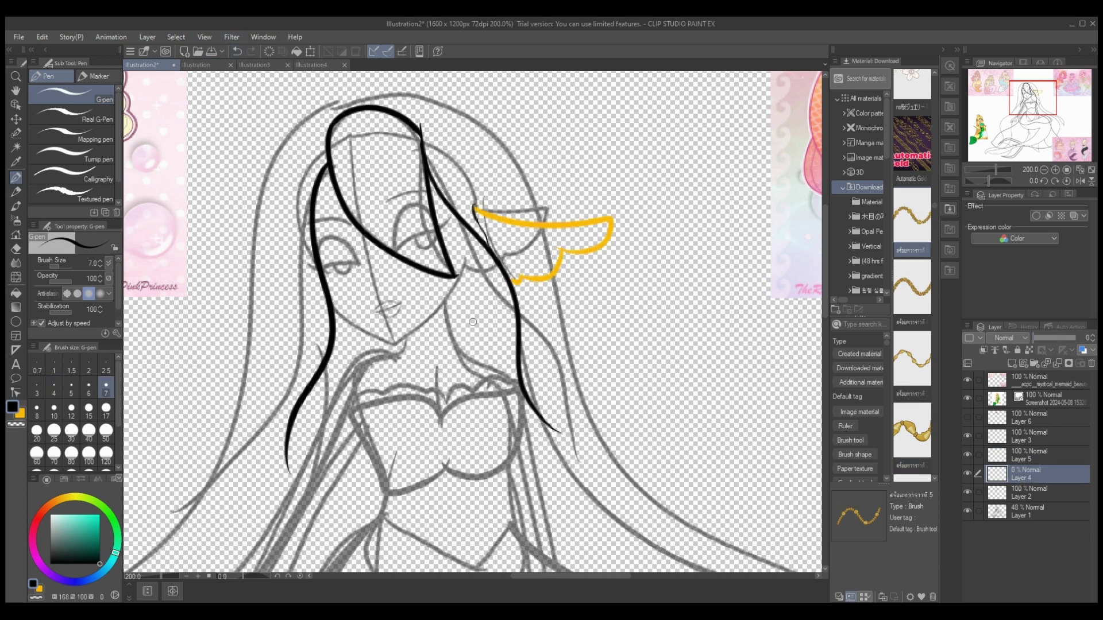
click(1034, 455)
key(x)
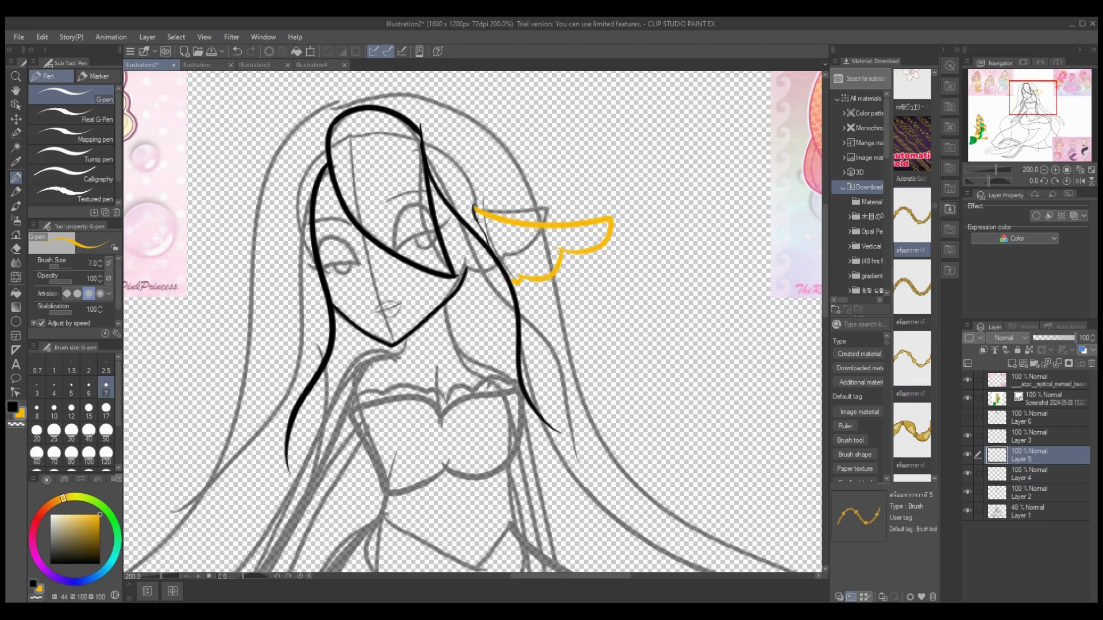
drag(464, 268, 517, 282)
key(e)
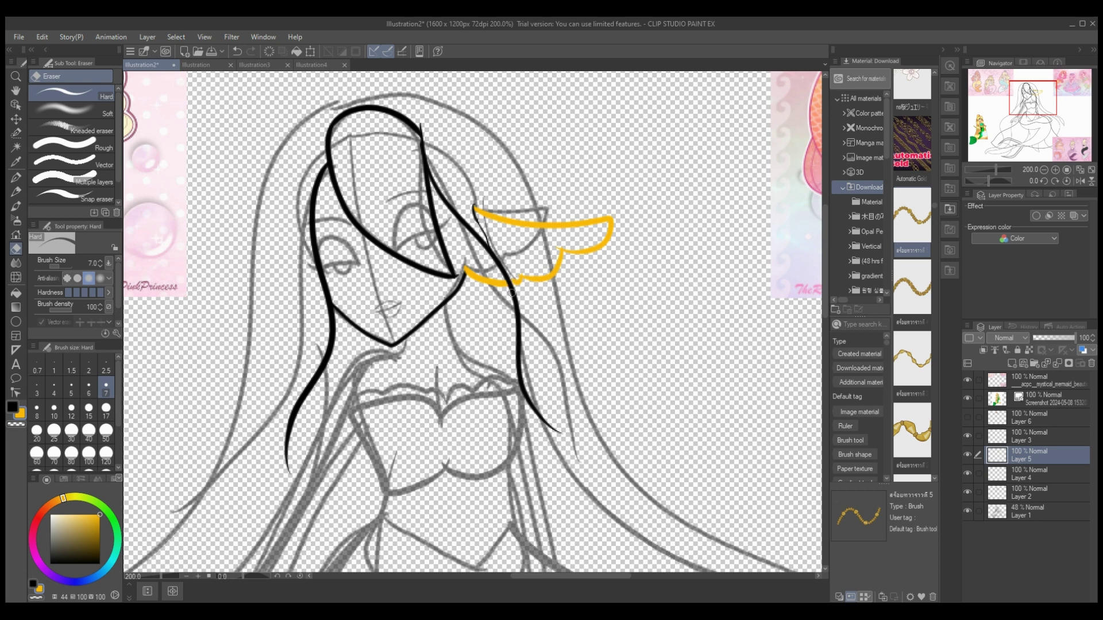
Ink the visible eye with lashes, the nose and the lips in black on Layer 4.
click(1034, 474)
key(p)
key(x)
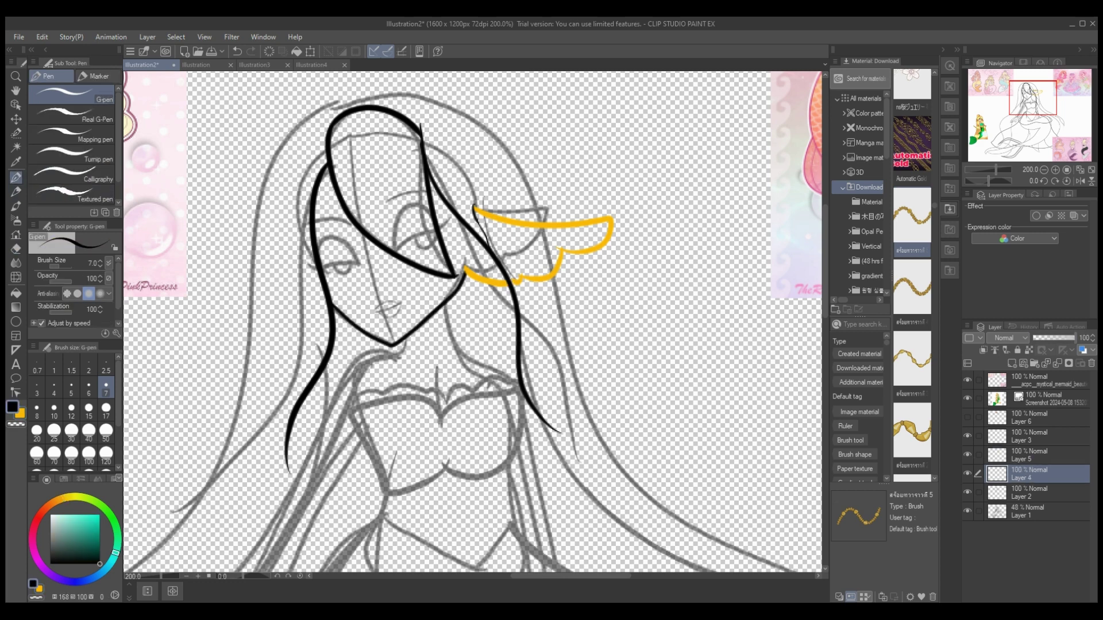
mouse_move(360, 269)
mouse_down()
mouse_move(325, 238)
mouse_move(313, 256)
mouse_move(339, 266)
mouse_move(292, 265)
mouse_move(346, 278)
mouse_move(352, 260)
mouse_move(398, 307)
mouse_move(367, 316)
mouse_move(402, 305)
mouse_move(394, 318)
mouse_move(401, 305)
mouse_up()
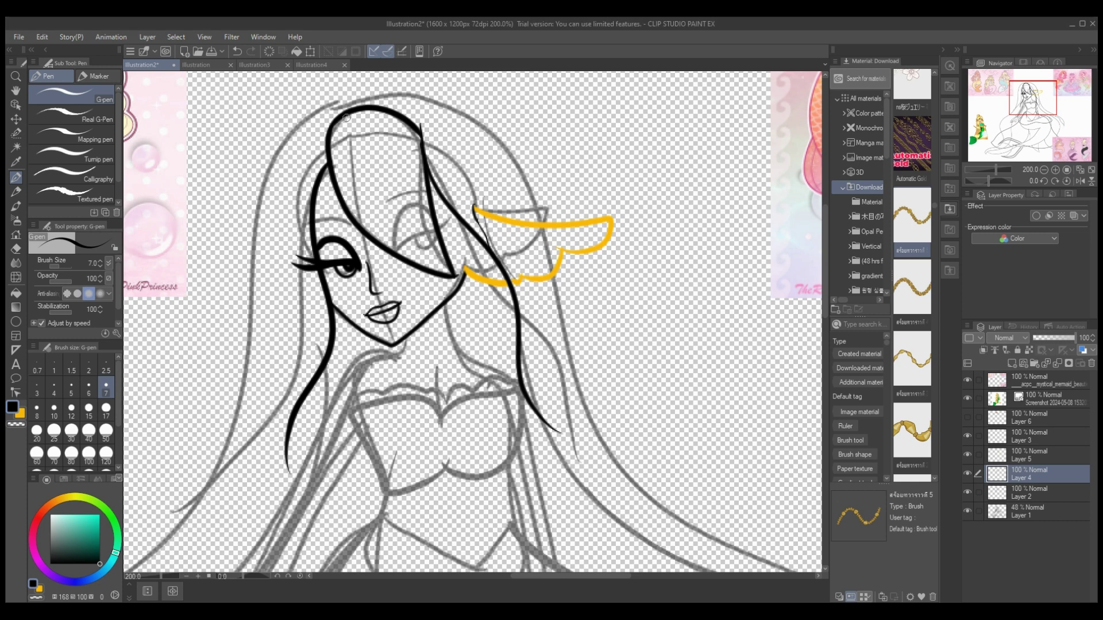
On a new layer, hide the mermaid reference images and ink the long hair contour from the crown down the ear side.
key(ctrl+shift+n)
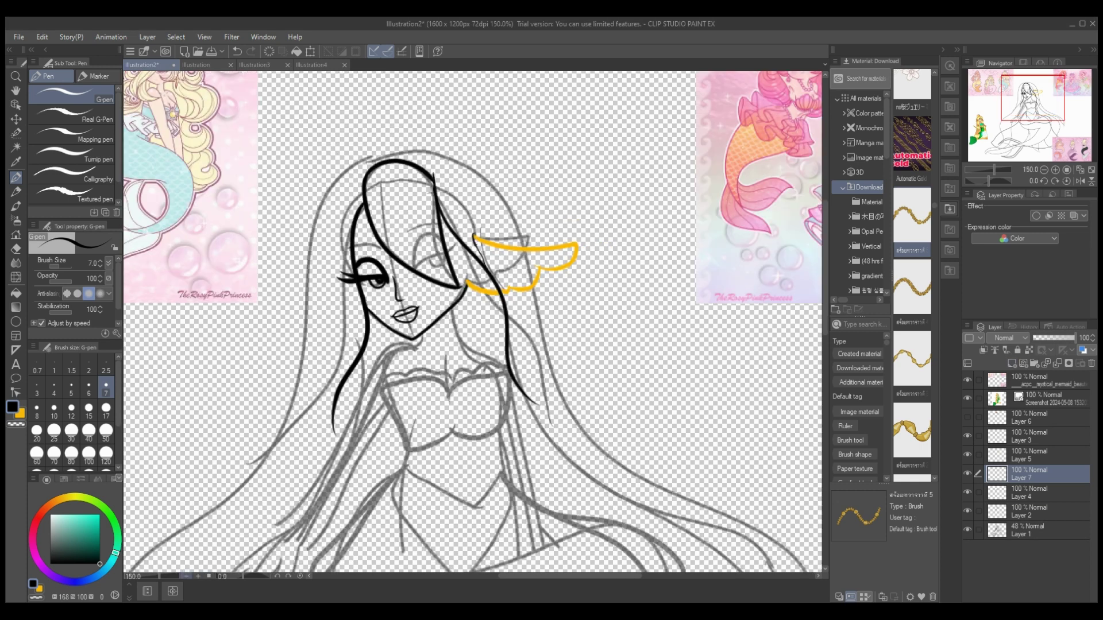
click(186, 576)
drag(824, 266, 825, 339)
click(967, 380)
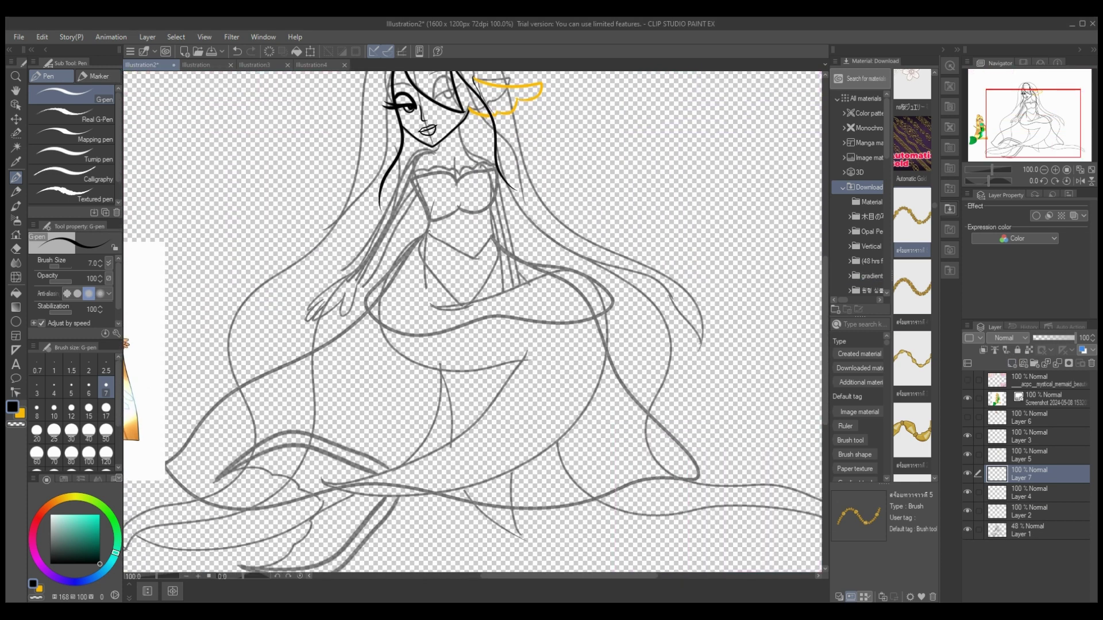
scroll(472, 321, up, 3)
mouse_move(399, 124)
mouse_down()
mouse_move(455, 116)
mouse_move(582, 318)
mouse_move(716, 426)
mouse_move(696, 468)
mouse_up()
drag(518, 252, 698, 441)
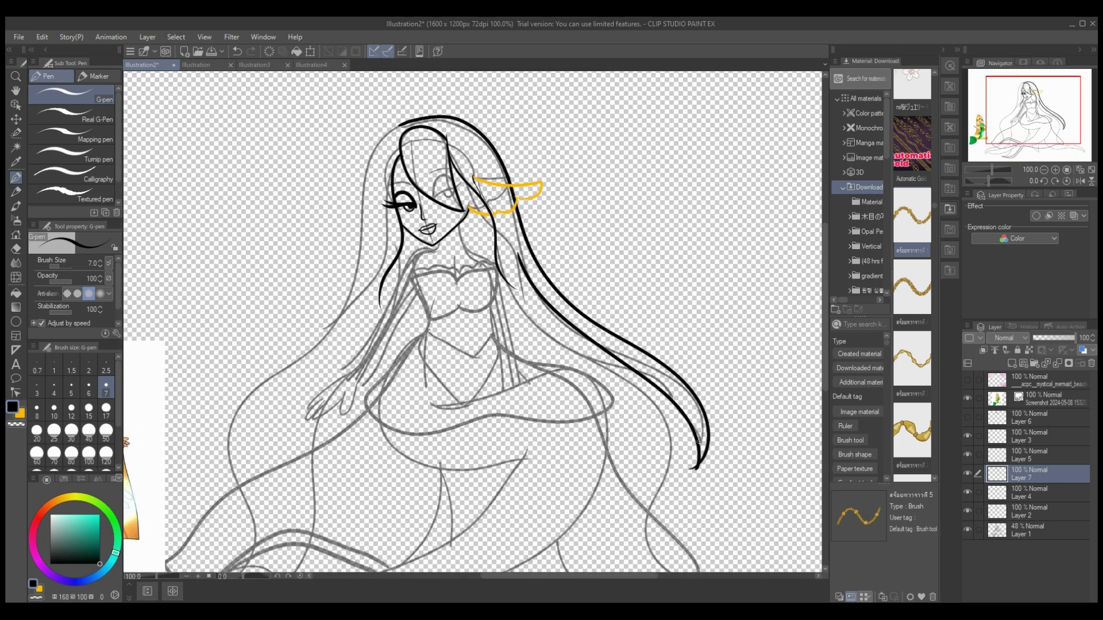
Ink a long wavy hair lock trailing down past the tail on the ear side.
scroll(698, 441, down, 5)
scroll(699, 441, up, 1)
mouse_move(575, 185)
mouse_down()
mouse_move(715, 409)
mouse_move(678, 472)
mouse_move(675, 538)
mouse_up()
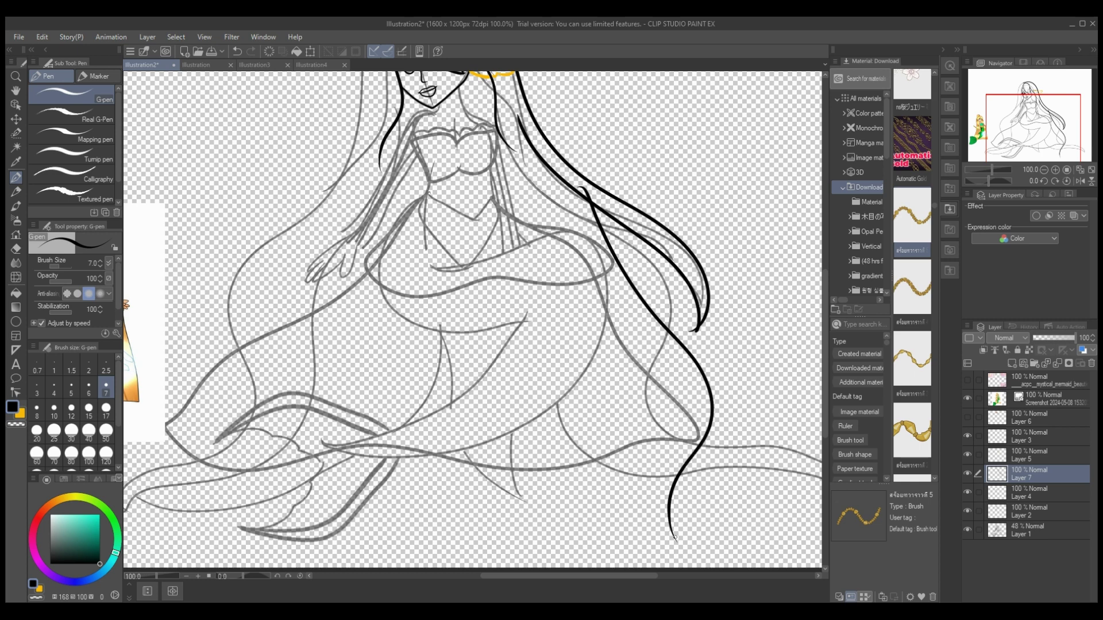
mouse_move(587, 345)
mouse_down()
mouse_move(634, 478)
mouse_move(671, 540)
mouse_up()
Ink the long outer hair contour from the crown down the side opposite the ear, ending in a pointed tip.
scroll(800, 254, up, 3)
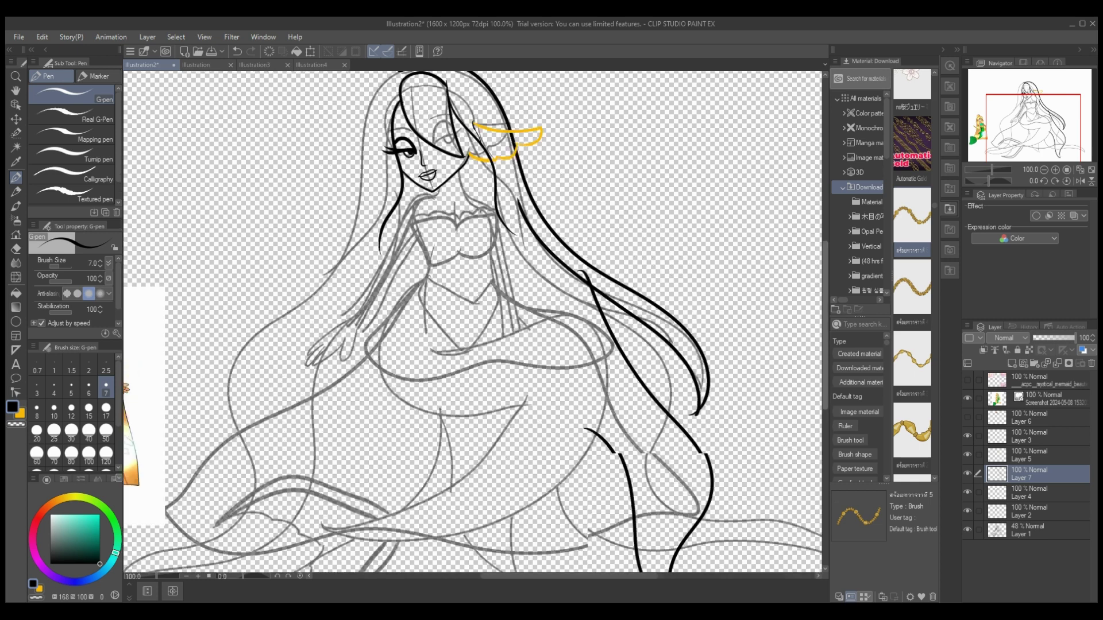
mouse_move(402, 84)
mouse_down()
mouse_move(348, 196)
mouse_move(258, 330)
mouse_move(220, 428)
mouse_up()
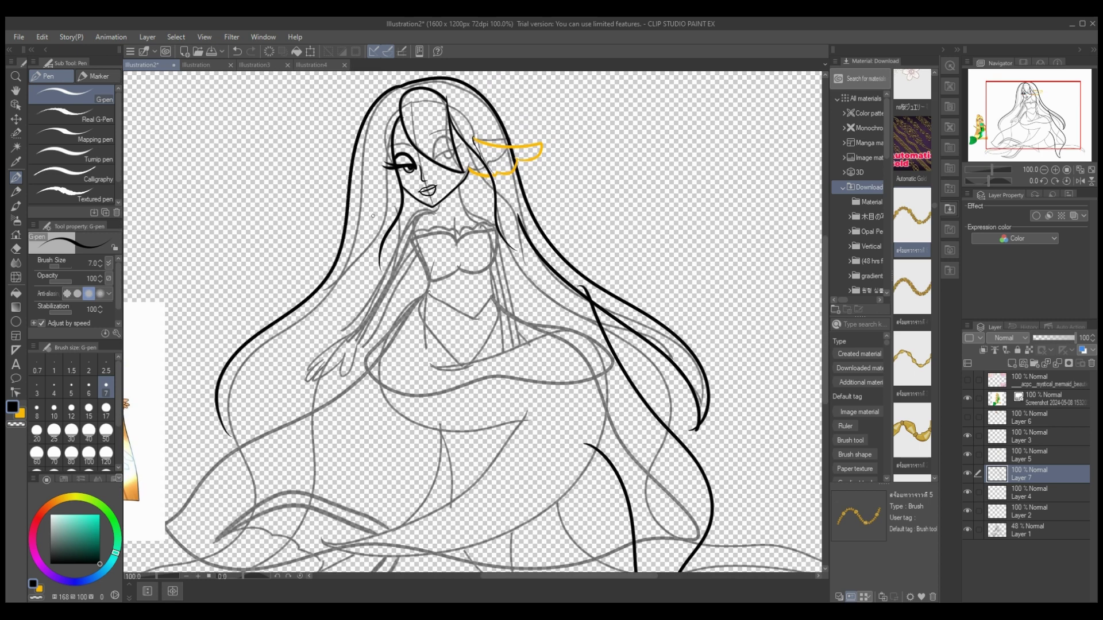
mouse_move(367, 209)
mouse_down()
mouse_move(245, 377)
mouse_move(227, 440)
mouse_up()
Ink the remaining wavy hair locks falling behind the body and tail, each closing in a pointed tip.
scroll(472, 322, down, 3)
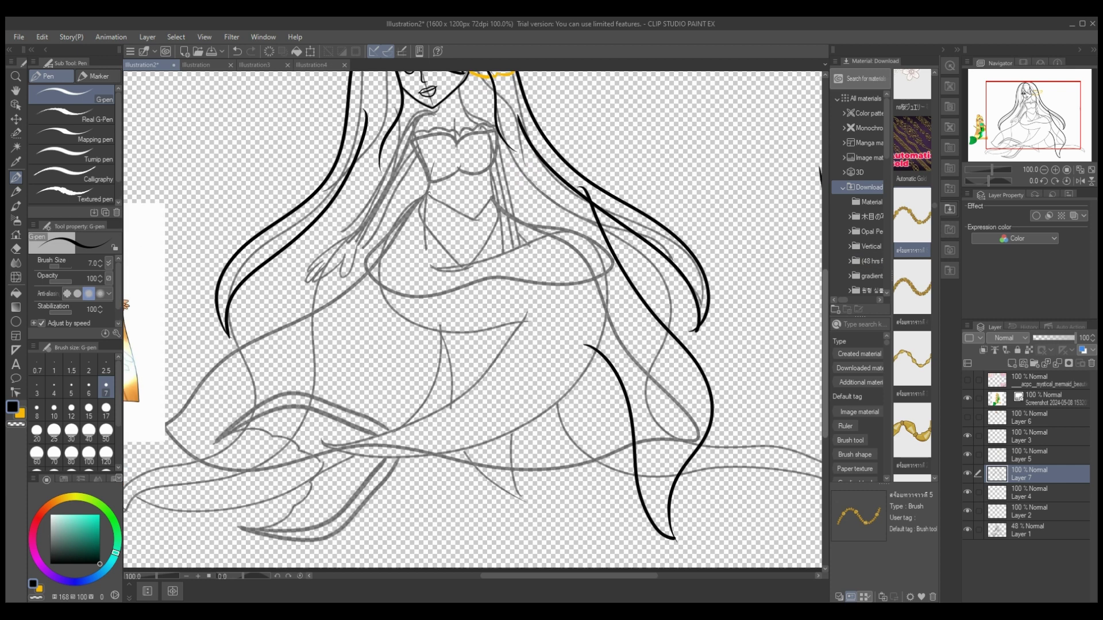
mouse_move(366, 140)
mouse_down()
mouse_move(221, 394)
mouse_move(208, 493)
mouse_up()
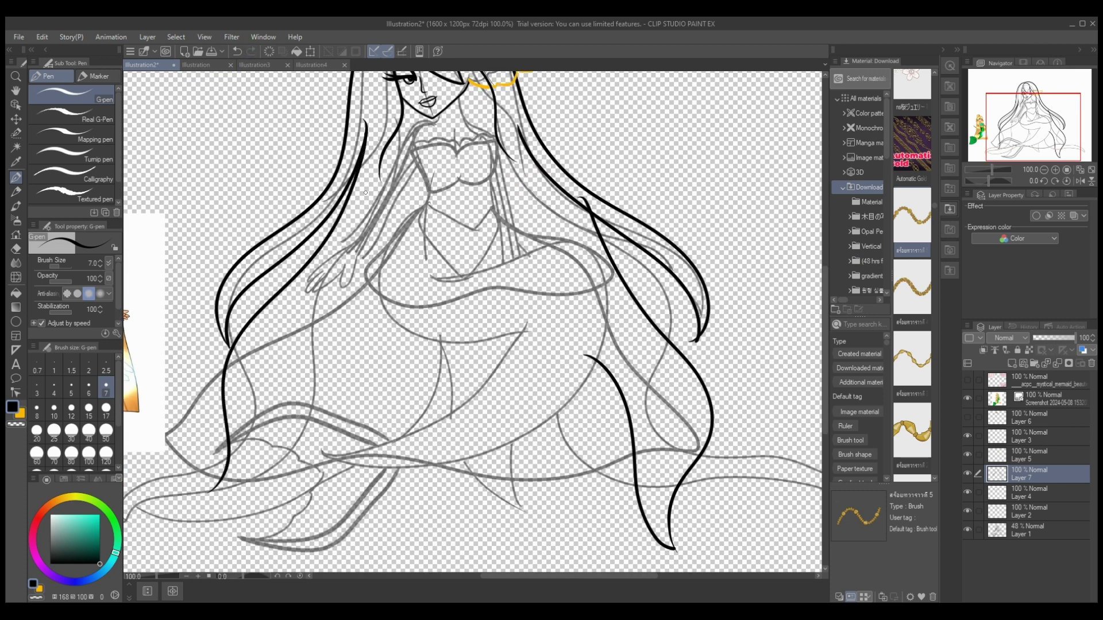
mouse_move(373, 191)
mouse_down()
mouse_move(314, 385)
mouse_move(246, 451)
mouse_up()
drag(360, 287, 428, 494)
mouse_move(460, 184)
mouse_down()
mouse_move(470, 484)
mouse_move(395, 523)
mouse_up()
mouse_move(545, 202)
mouse_down()
mouse_move(583, 316)
mouse_move(551, 537)
mouse_up()
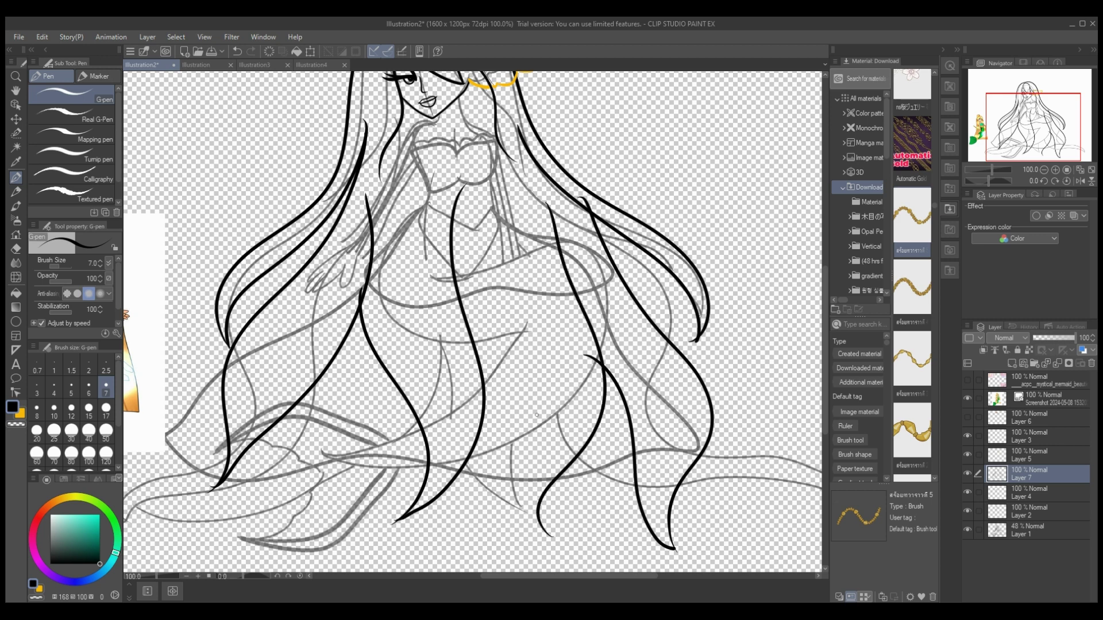
mouse_move(452, 217)
mouse_down()
mouse_move(557, 349)
mouse_move(508, 467)
mouse_move(547, 533)
mouse_up()
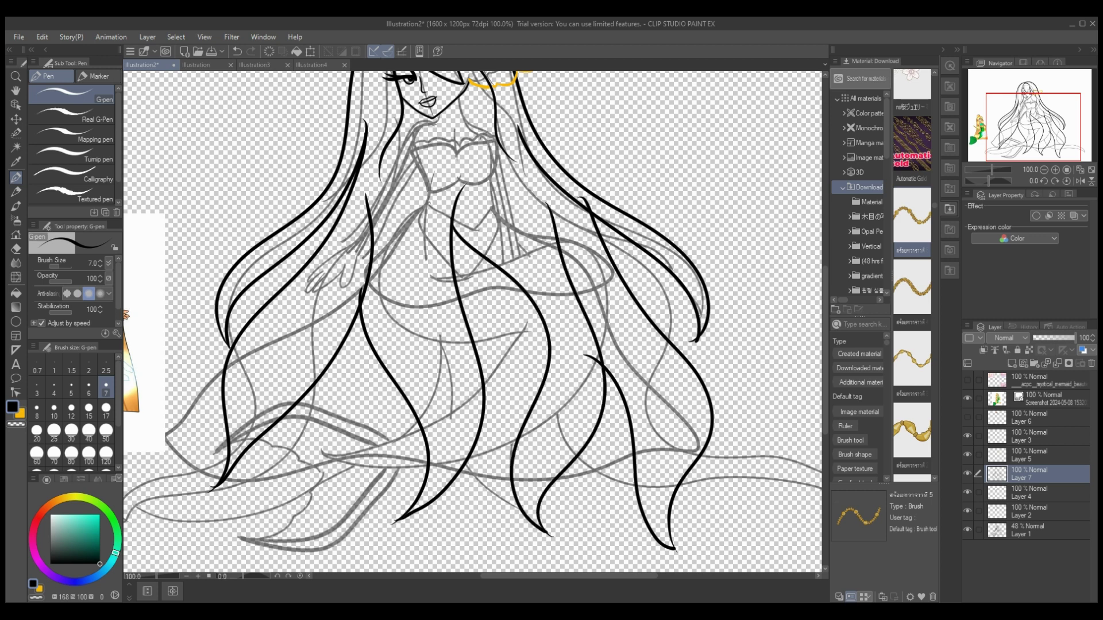
Ink the neck and choker lines on a new layer above the hair layer.
key(ctrl+shift+n)
scroll(257, 464, up, 5)
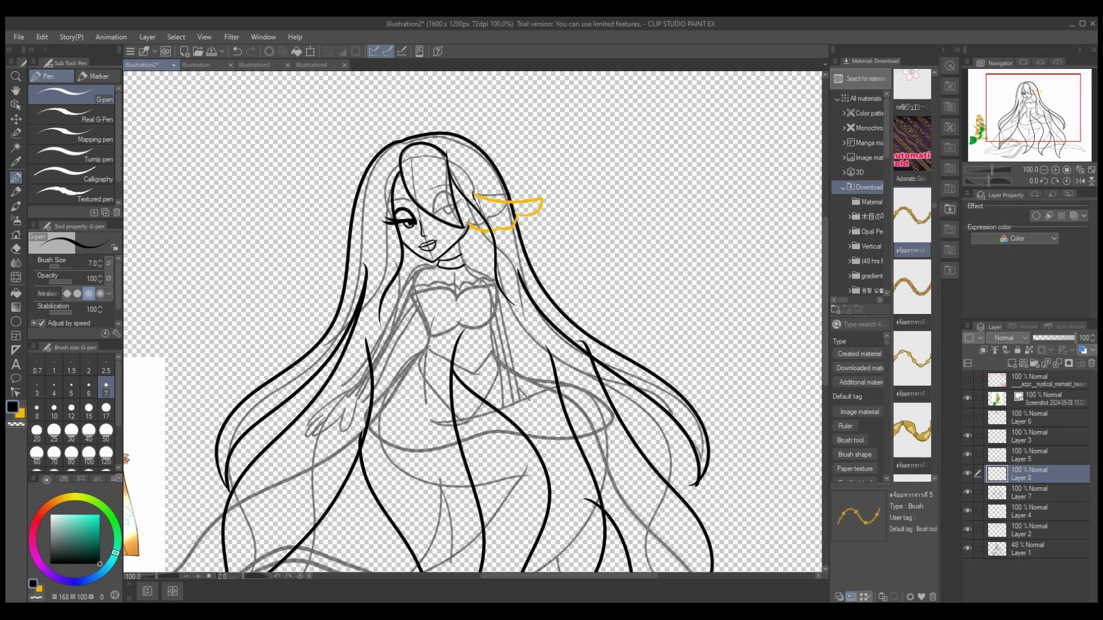
mouse_move(460, 298)
mouse_down()
mouse_move(413, 292)
mouse_move(437, 339)
mouse_move(486, 325)
mouse_move(498, 285)
mouse_move(489, 287)
mouse_up()
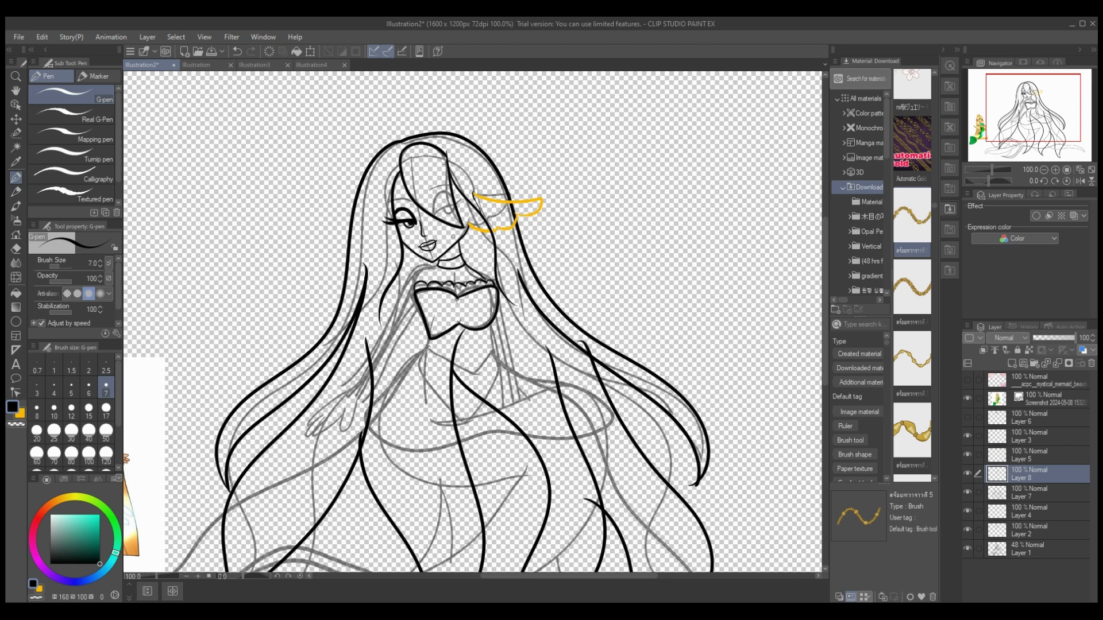
key(ctrl+z)
key(ctrl+z)
key(ctrl+z)
key(ctrl+z)
key(ctrl+z)
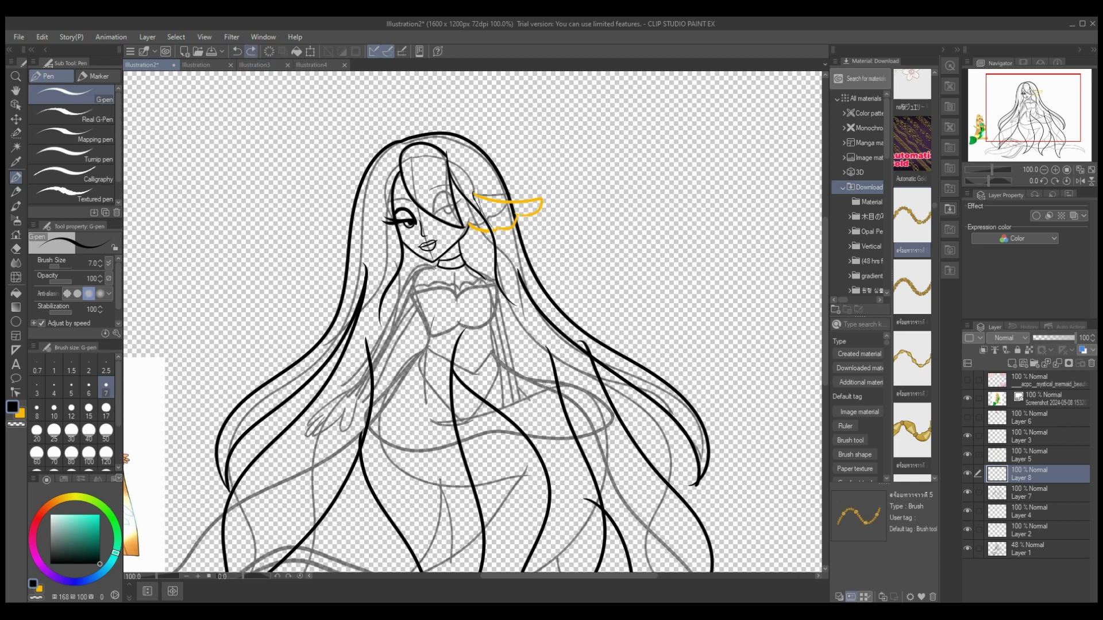
key(ctrl+z)
mouse_move(459, 287)
mouse_down()
mouse_move(413, 293)
mouse_move(429, 337)
mouse_move(456, 311)
mouse_move(425, 329)
mouse_move(462, 336)
mouse_move(464, 322)
mouse_up()
key(ctrl+z)
Ink the strapless bodice with its sweetheart neckline and curved lower edge over the sketch on Layer 8.
mouse_move(456, 292)
mouse_down()
mouse_move(493, 289)
mouse_move(468, 330)
mouse_up()
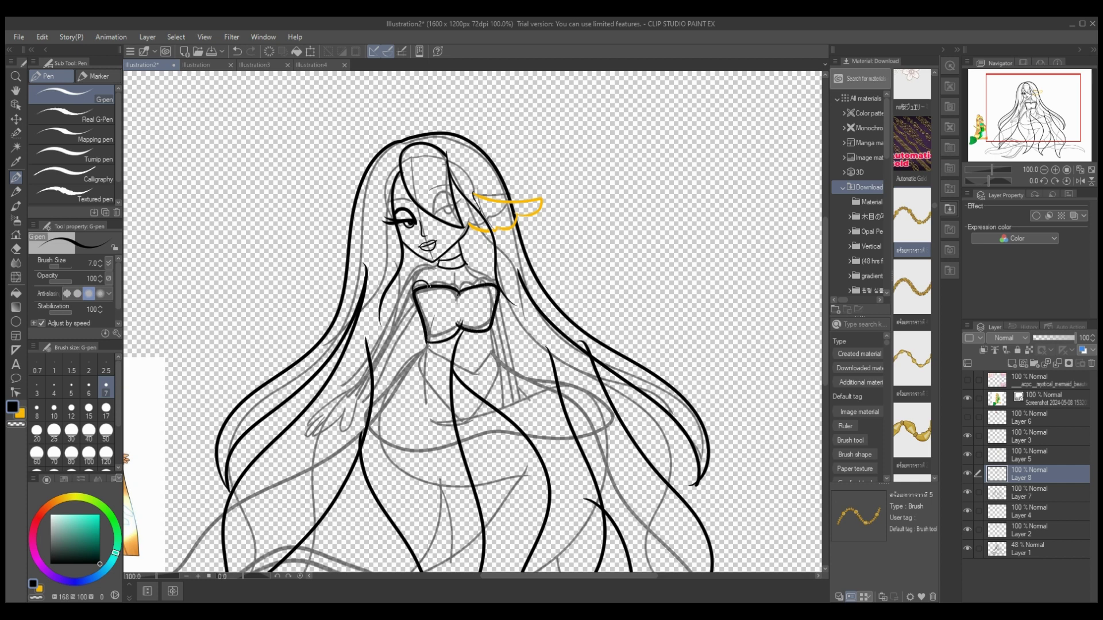
key(ctrl+z)
key(ctrl+z)
Ink the diagonal arm with its spread-fingered hand and the outline of the opposite arm.
mouse_move(425, 268)
mouse_down()
mouse_move(304, 434)
mouse_move(354, 408)
mouse_up()
drag(418, 304, 355, 409)
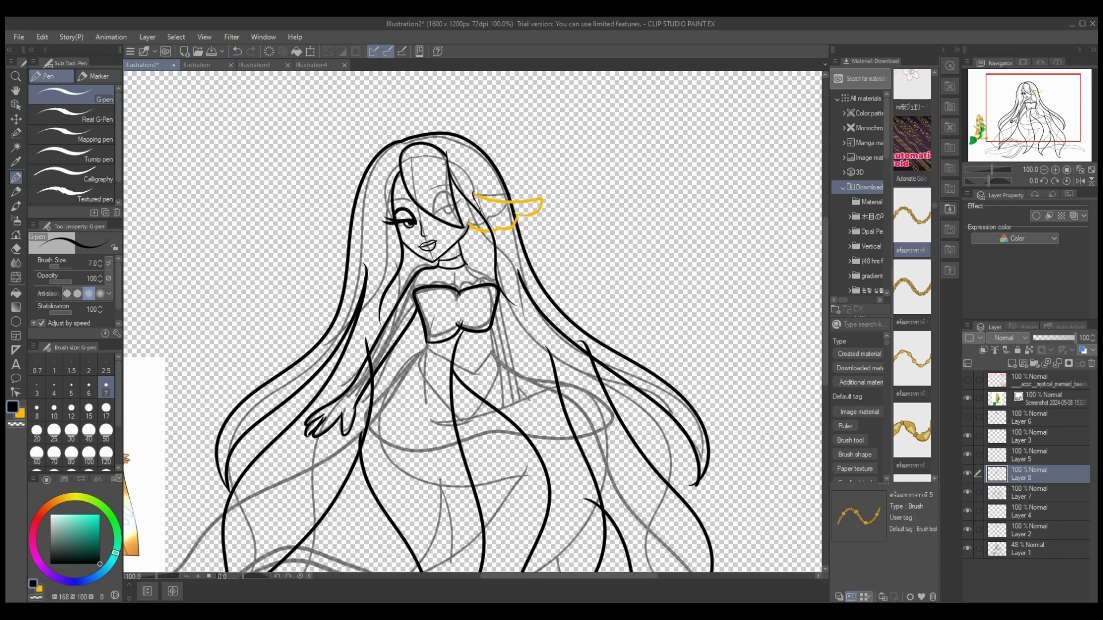
drag(498, 286, 513, 371)
Ink the draped hip skirt with a wavy hem and underside folds on a new layer, with the hair layer hidden.
scroll(557, 246, down, 5)
scroll(556, 245, up, 2)
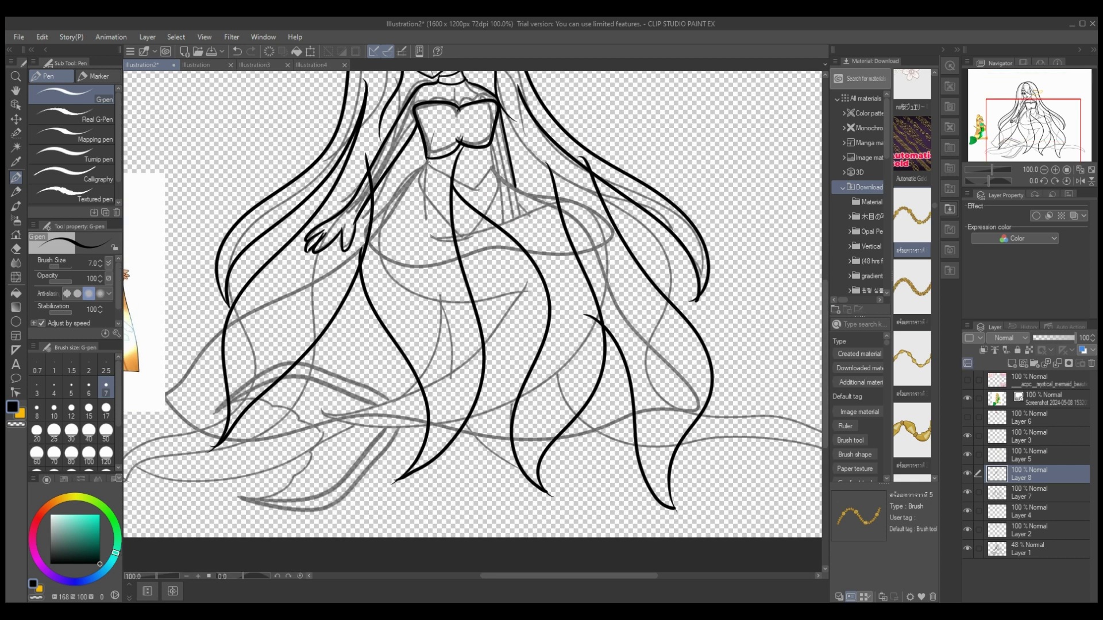
mouse_move(427, 164)
mouse_down()
mouse_move(475, 187)
mouse_move(378, 218)
mouse_move(378, 280)
mouse_move(352, 310)
mouse_move(397, 319)
mouse_move(434, 295)
mouse_move(505, 294)
mouse_move(564, 314)
mouse_move(625, 280)
mouse_up()
click(237, 51)
mouse_move(515, 175)
mouse_down()
mouse_move(566, 195)
mouse_move(624, 288)
mouse_up()
mouse_move(511, 305)
mouse_down()
mouse_move(433, 318)
mouse_move(498, 321)
mouse_up()
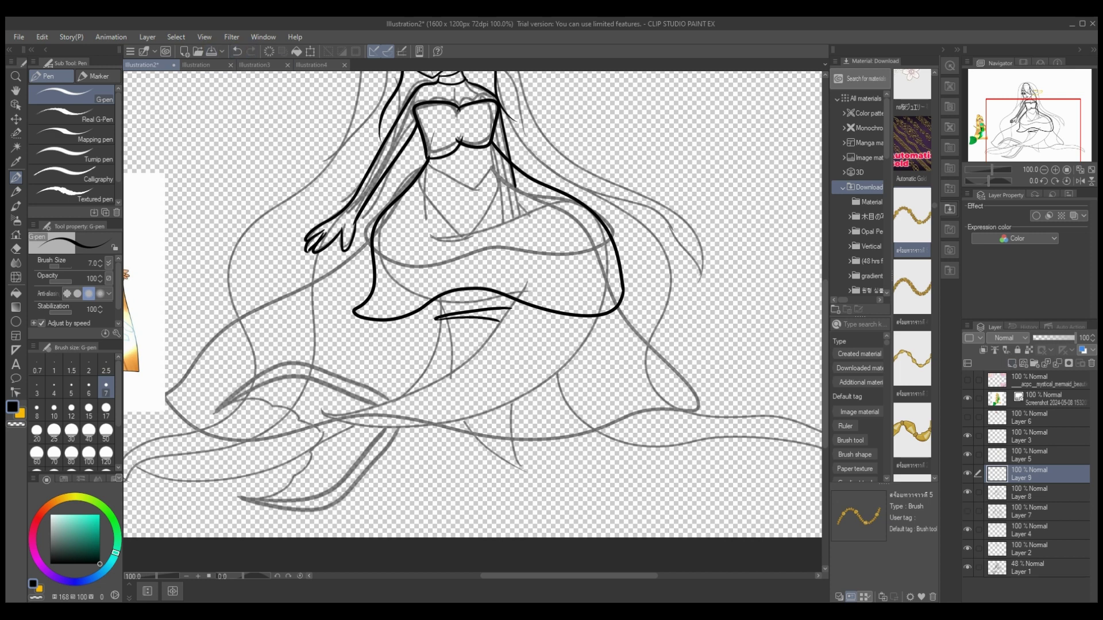
Ink the curved mermaid tail and its forked fins in black over the sketch on Layer 8.
key(x)
key(ctrl+shift+n)
key(x)
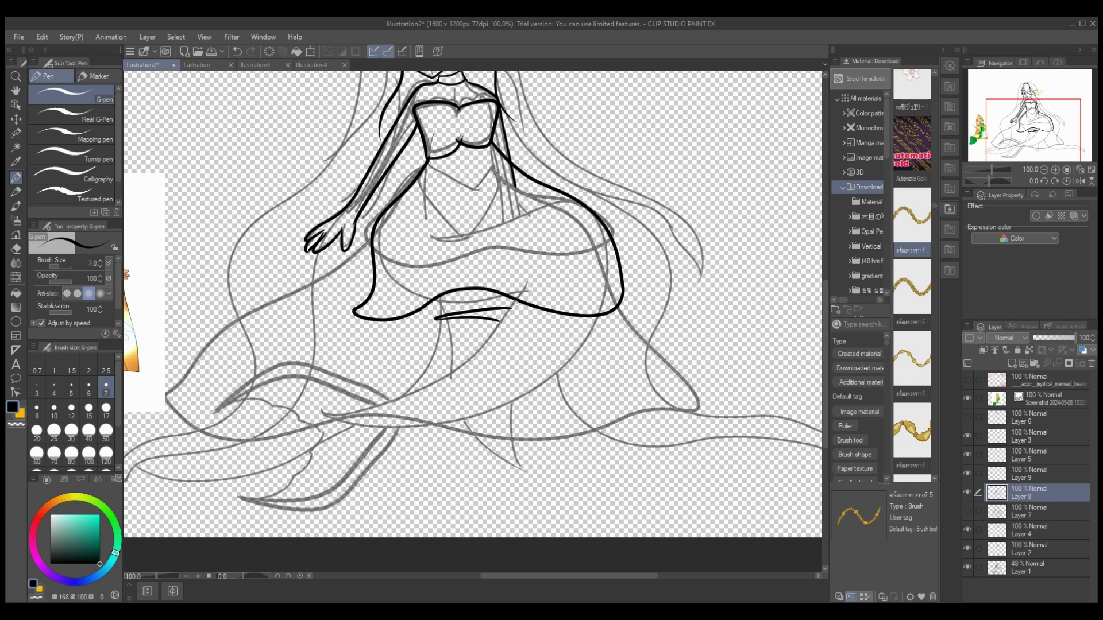
mouse_move(514, 302)
mouse_down()
mouse_move(431, 384)
mouse_move(392, 401)
mouse_move(314, 364)
mouse_move(224, 399)
mouse_move(301, 371)
mouse_move(371, 408)
mouse_move(319, 414)
mouse_move(388, 431)
mouse_up()
mouse_move(601, 315)
mouse_down()
mouse_move(490, 407)
mouse_move(400, 430)
mouse_move(372, 477)
mouse_move(274, 515)
mouse_move(238, 495)
mouse_move(325, 484)
mouse_move(375, 425)
mouse_up()
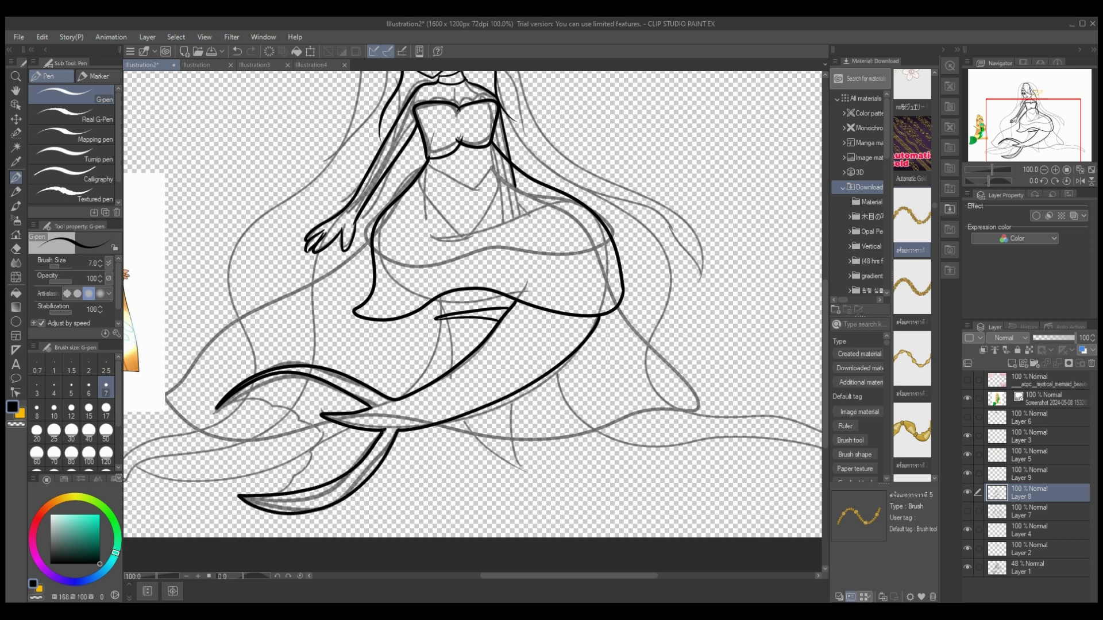
Draw the scalloped inner fin edges in gold on Layer 9 and move that layer below Layer 8.
click(1036, 474)
key(x)
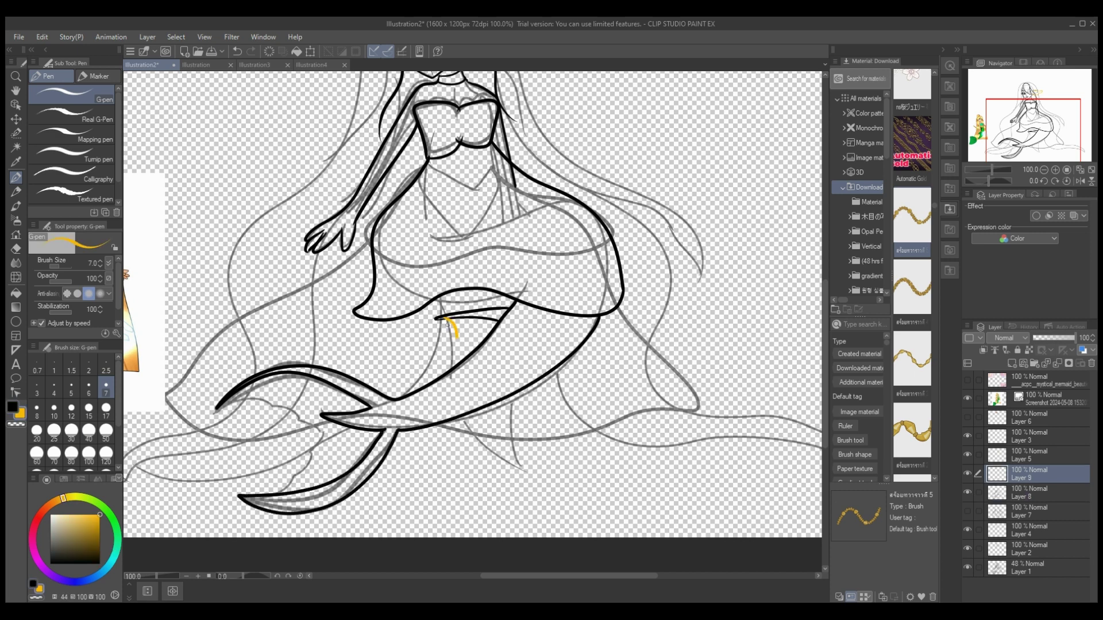
drag(275, 416, 320, 436)
key(ctrl+z)
drag(274, 494, 292, 481)
key(ctrl+[)
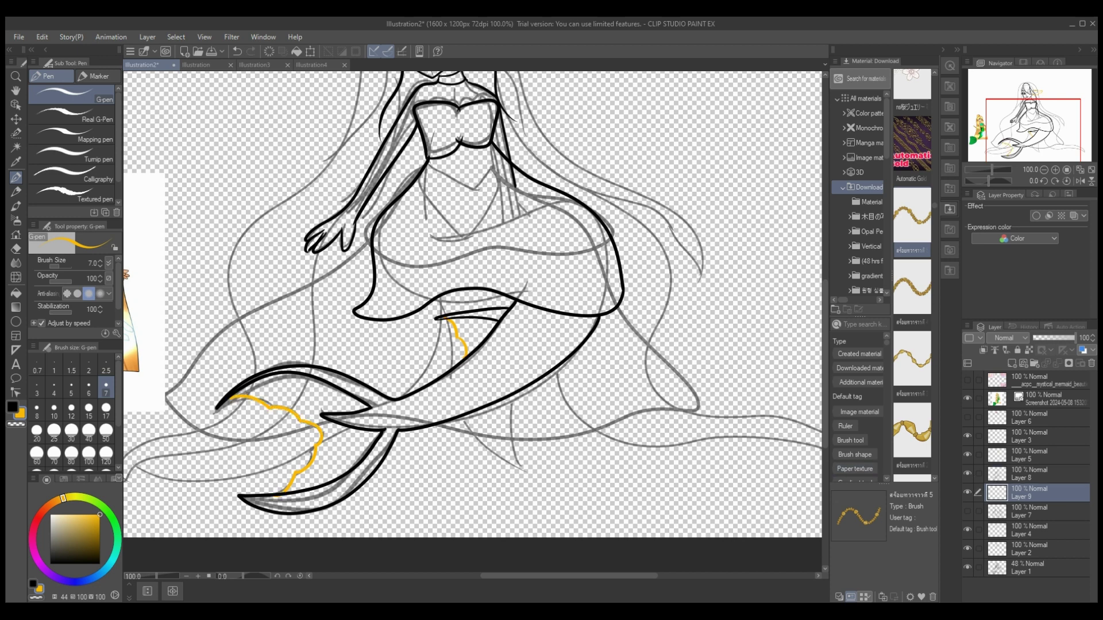
Draw the wide flowing hair outline in gold around the tail on a new layer above Layer 9.
key(ctrl+shift+n)
key(x)
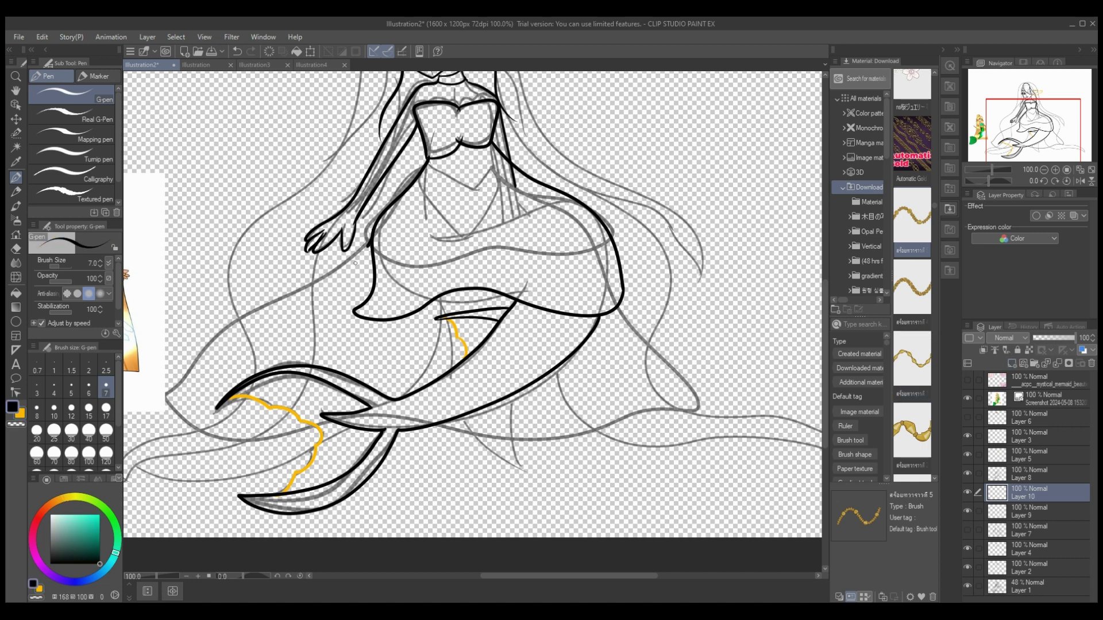
mouse_move(368, 246)
mouse_down()
mouse_move(219, 332)
mouse_move(158, 395)
mouse_move(124, 463)
mouse_up()
key(ctrl+z)
click(186, 576)
click(50, 535)
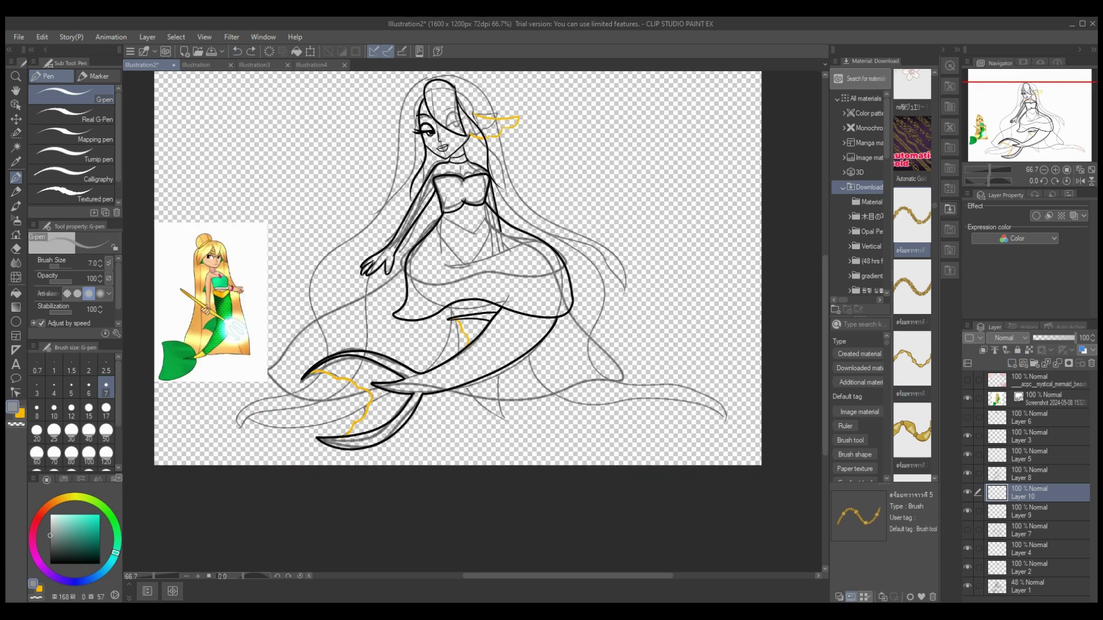
key(x)
mouse_move(425, 238)
mouse_down()
mouse_move(356, 298)
mouse_move(217, 367)
mouse_move(173, 425)
mouse_up()
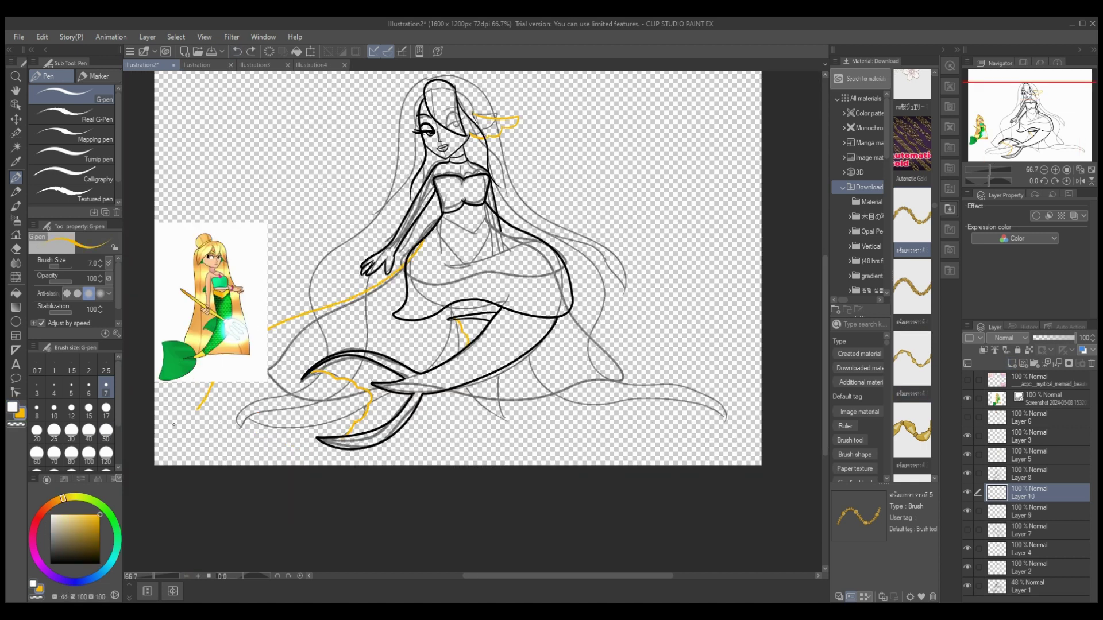
mouse_move(492, 221)
mouse_down()
mouse_move(701, 320)
mouse_move(744, 433)
mouse_move(535, 418)
mouse_move(435, 457)
mouse_move(278, 417)
mouse_move(206, 436)
mouse_move(164, 422)
mouse_up()
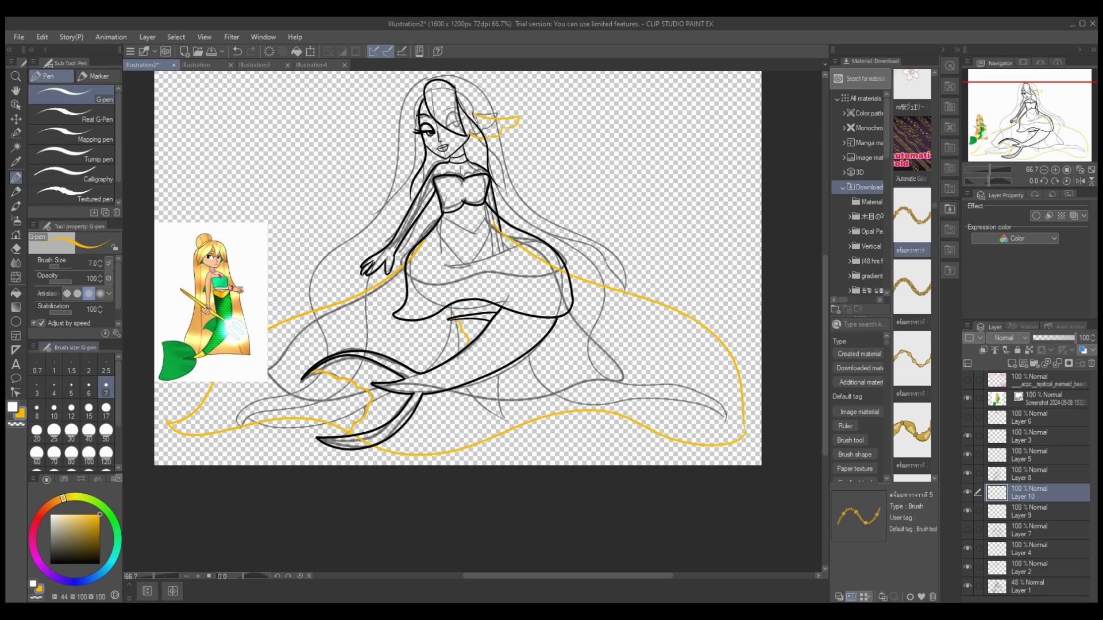
Add a new layer above the gold hair outline and set the drawing colour to black.
key(e)
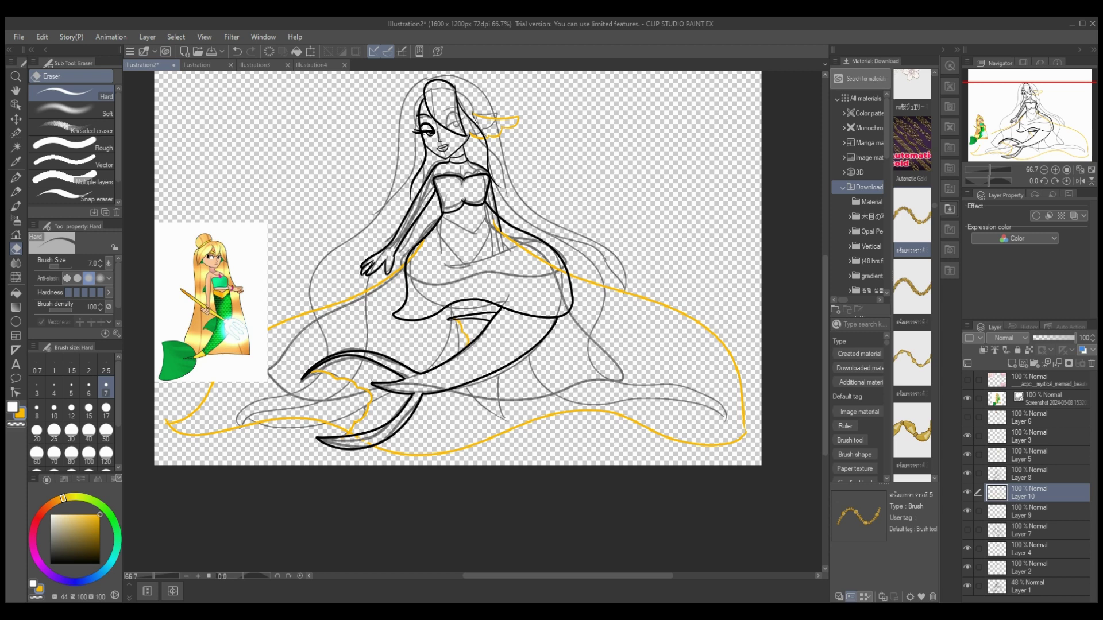
click(237, 51)
click(251, 51)
click(1012, 363)
click(99, 563)
key(ctrl+minus)
key(ctrl+plus)
key(ctrl+plus)
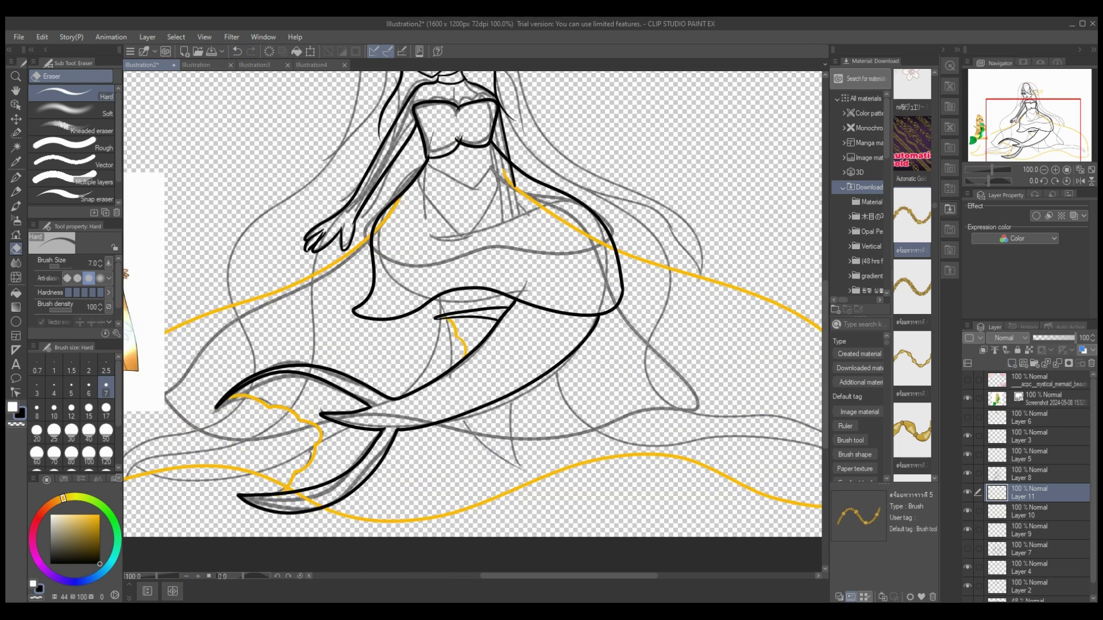
drag(156, 576, 151, 575)
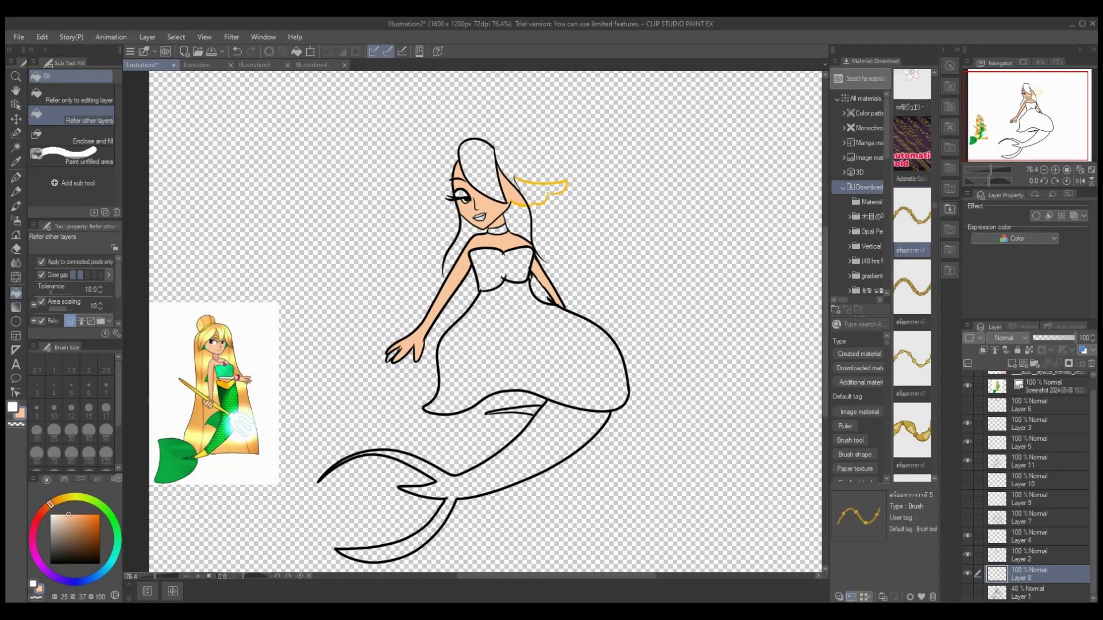
Paint brown shadows on the neck and along the extended arm on a new Multiply layer clipped to Layer 8.
click(1011, 363)
click(983, 351)
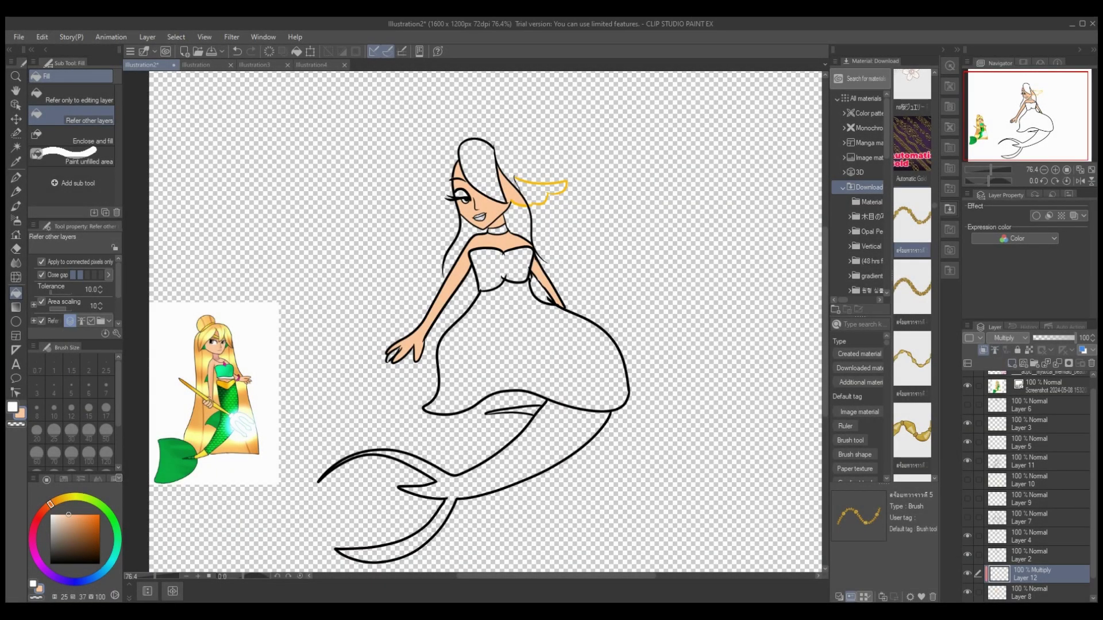
click(198, 576)
click(73, 530)
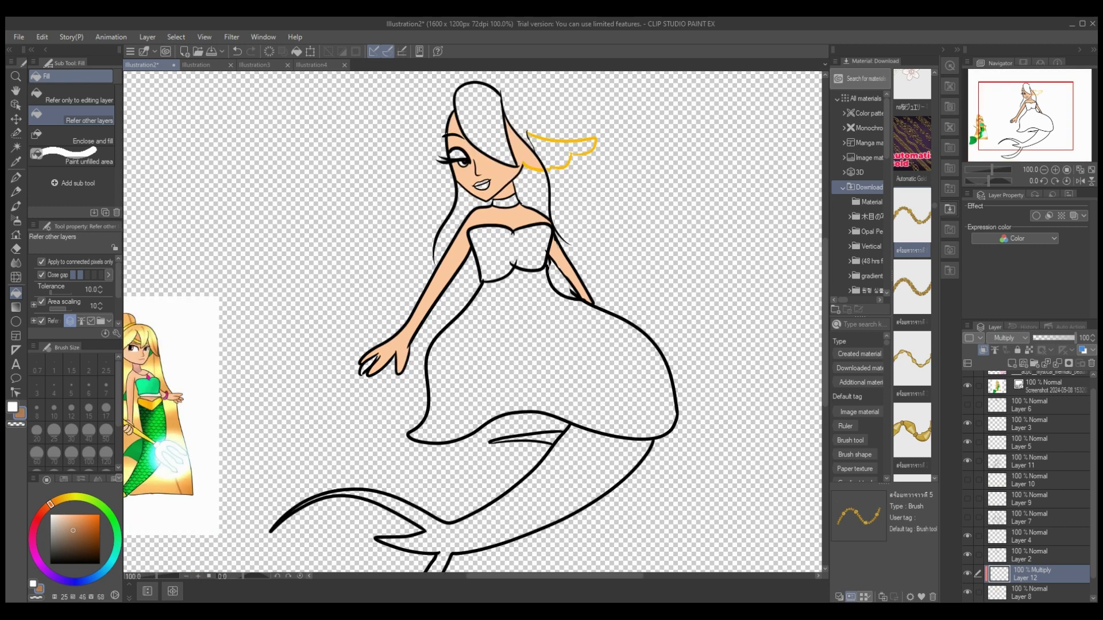
click(16, 178)
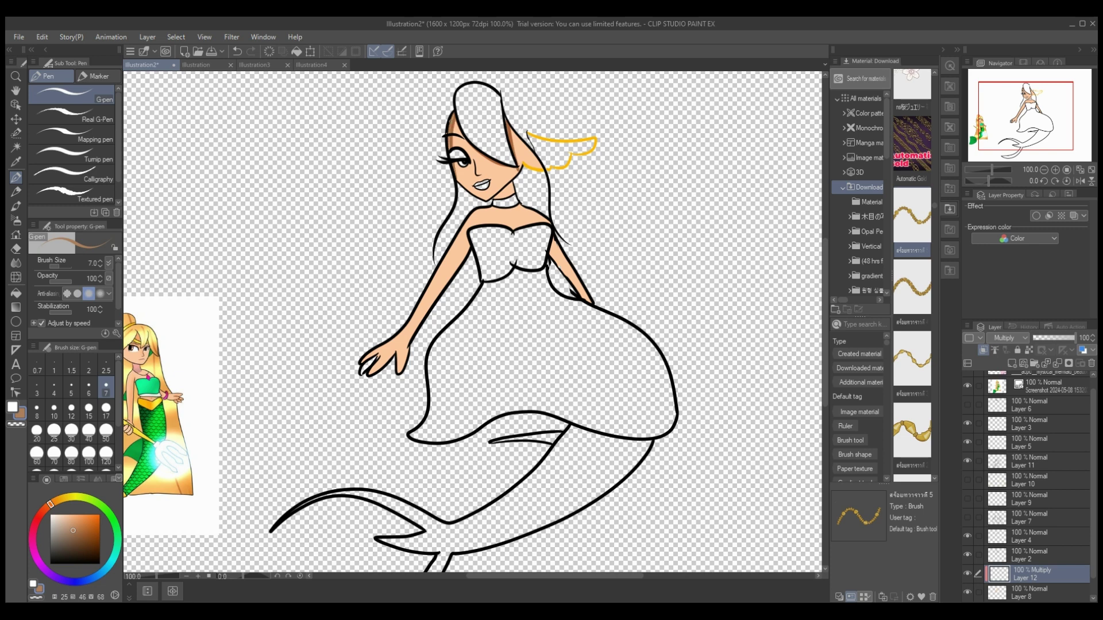
key(g)
key(p)
drag(471, 218, 399, 370)
key(g)
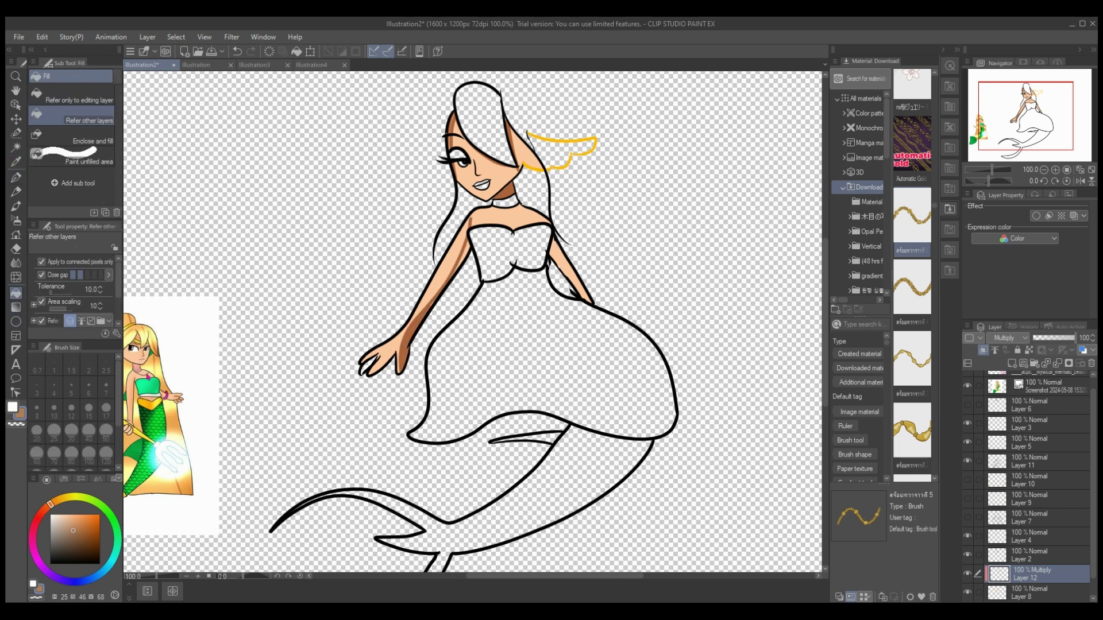
Soften the arm shadows with the Blur tool, increasing its size from 20 to 50.
key(j)
drag(463, 236, 402, 363)
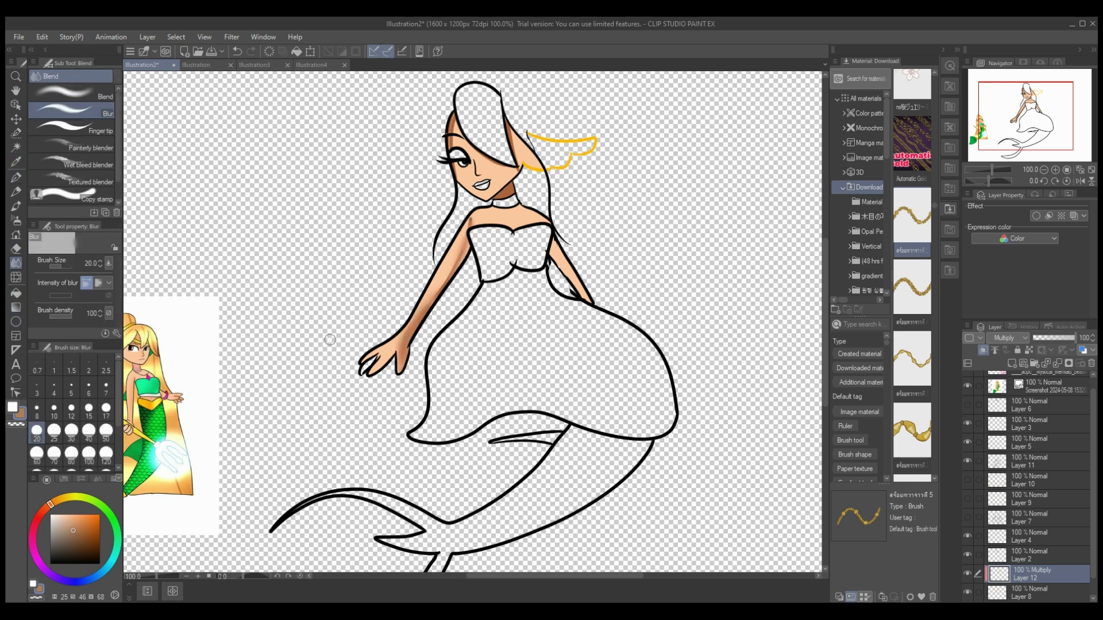
scroll(71, 413, down, 3)
click(106, 369)
mouse_move(423, 324)
mouse_down()
mouse_move(482, 244)
mouse_move(426, 284)
mouse_up()
Sample the chest's skin tone on Layer 8 as the main colour and switch to Fill.
click(1037, 592)
click(12, 407)
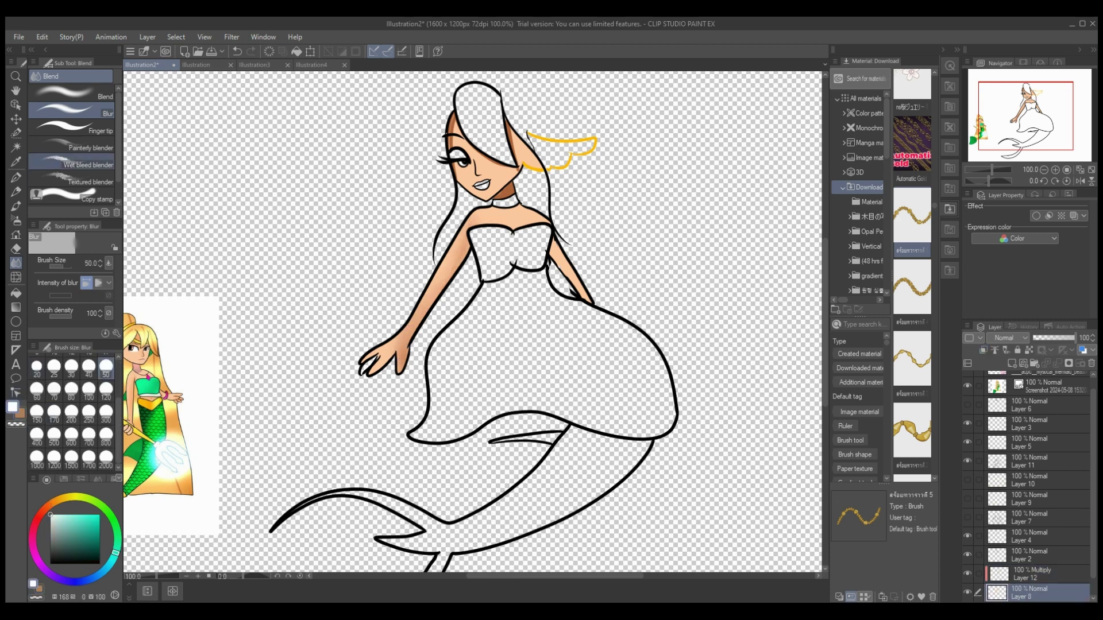
click(15, 161)
click(488, 215)
key(g)
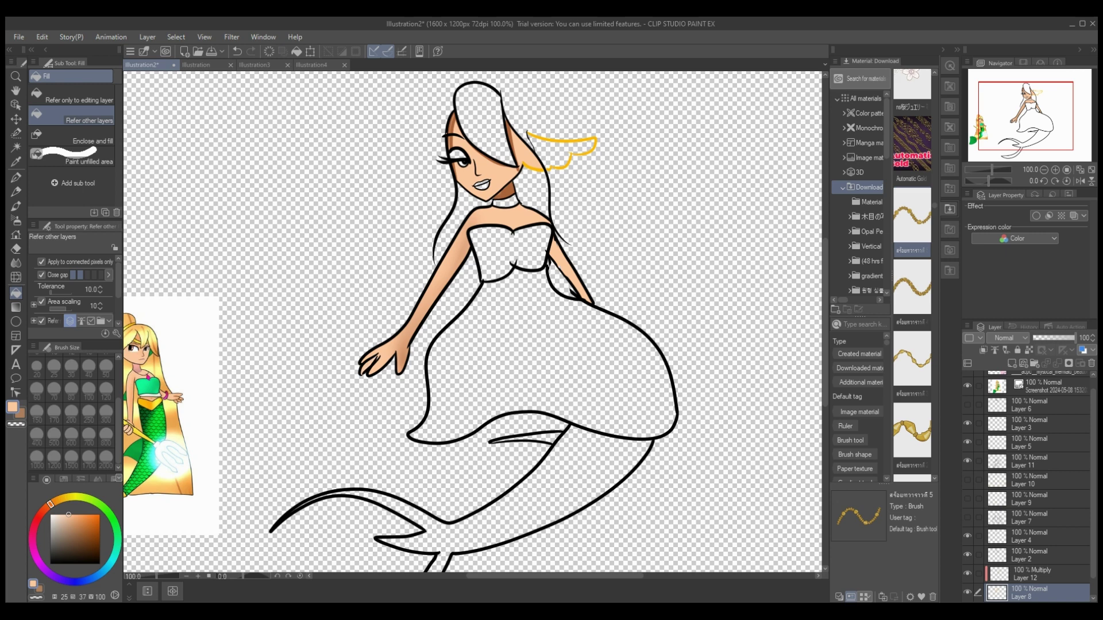
Shade the far arm on the Multiply layer with the G-pen at size 120 and set the layer opacity to 45%.
key(alt+bracketright)
key(p)
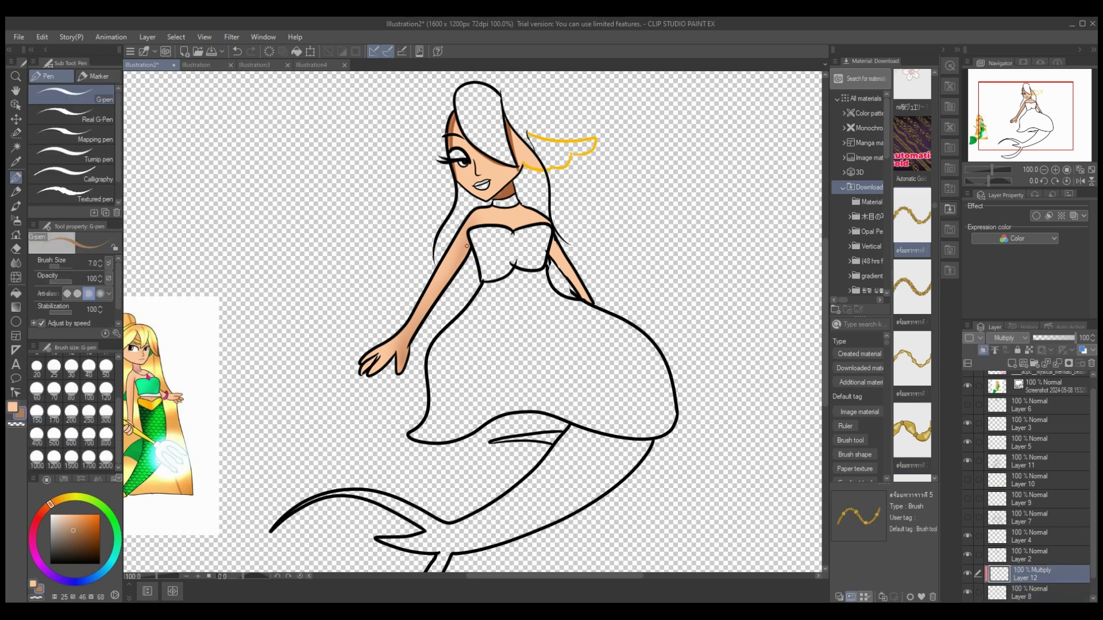
click(106, 390)
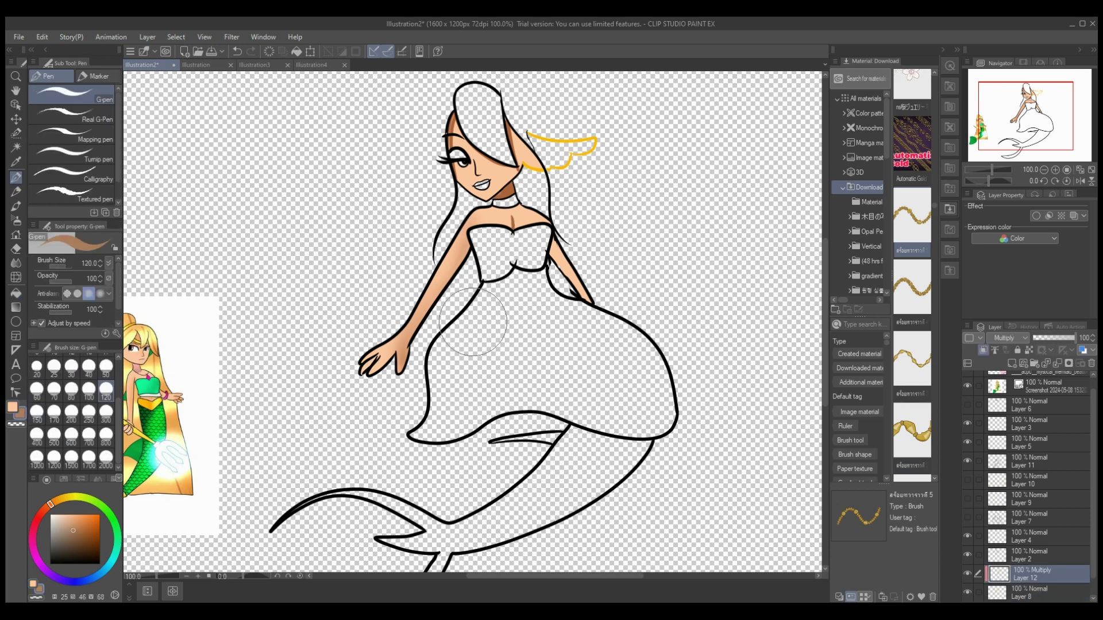
drag(568, 246, 604, 363)
click(1052, 338)
key(j)
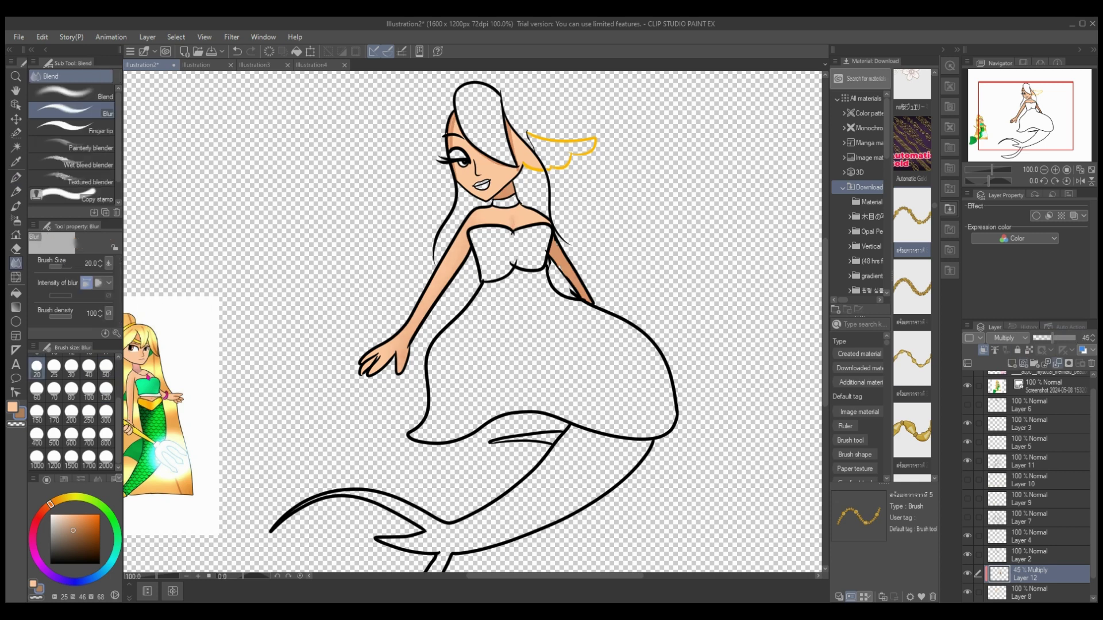
Fill the tail and its fins with white on a new normal layer above the merged skin Layer 8.
key(alt+bracketleft)
key(ctrl+shift+n)
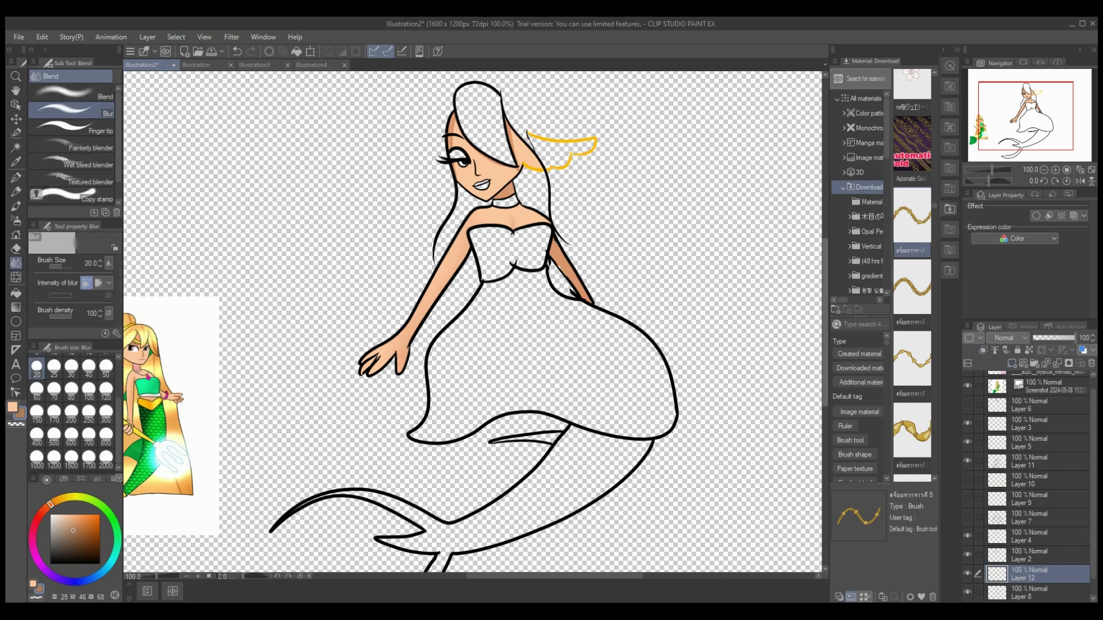
scroll(472, 321, down, 3)
key(g)
click(51, 515)
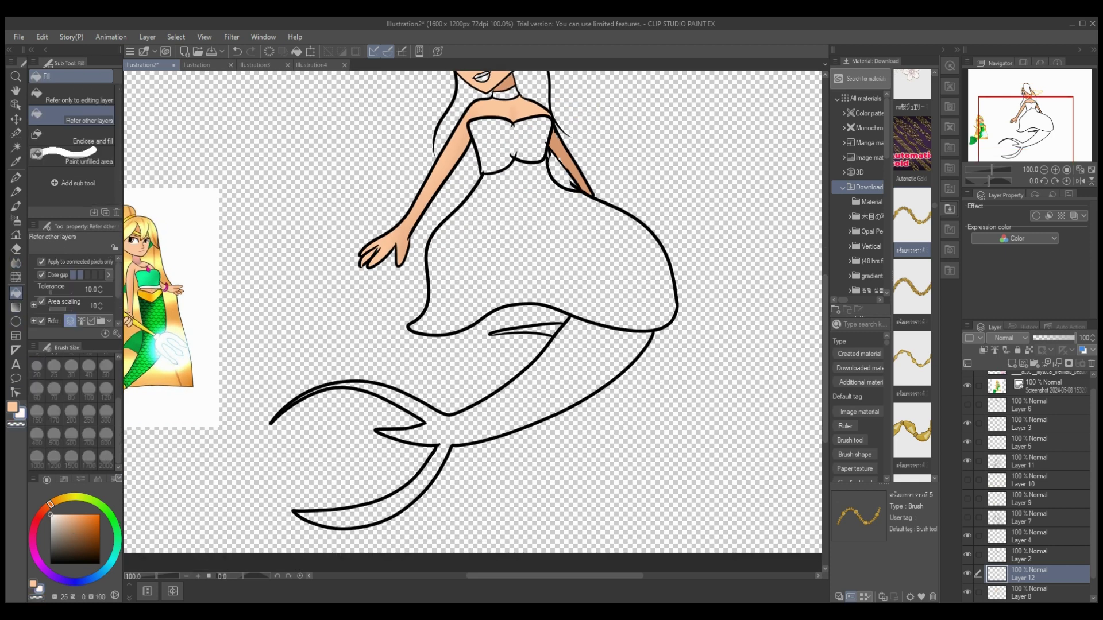
click(517, 391)
click(540, 330)
Draw small grey scale arcs along the tail on a new clipped layer with the G-pen at size 20.
click(1012, 363)
key(ctrl+alt+g)
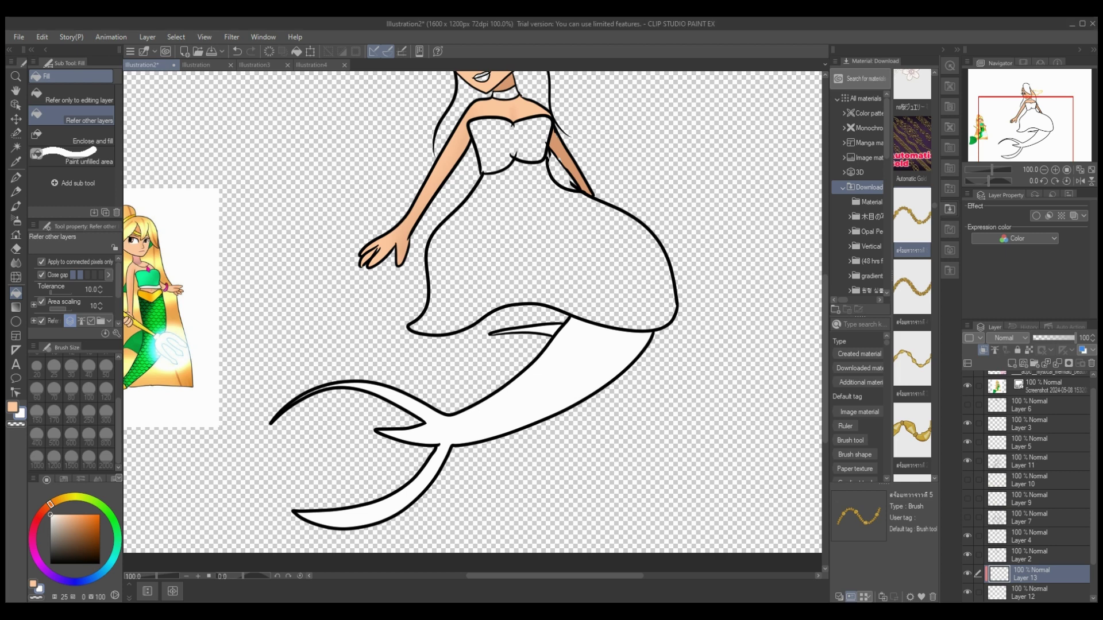
drag(50, 515, 50, 529)
key(p)
click(36, 368)
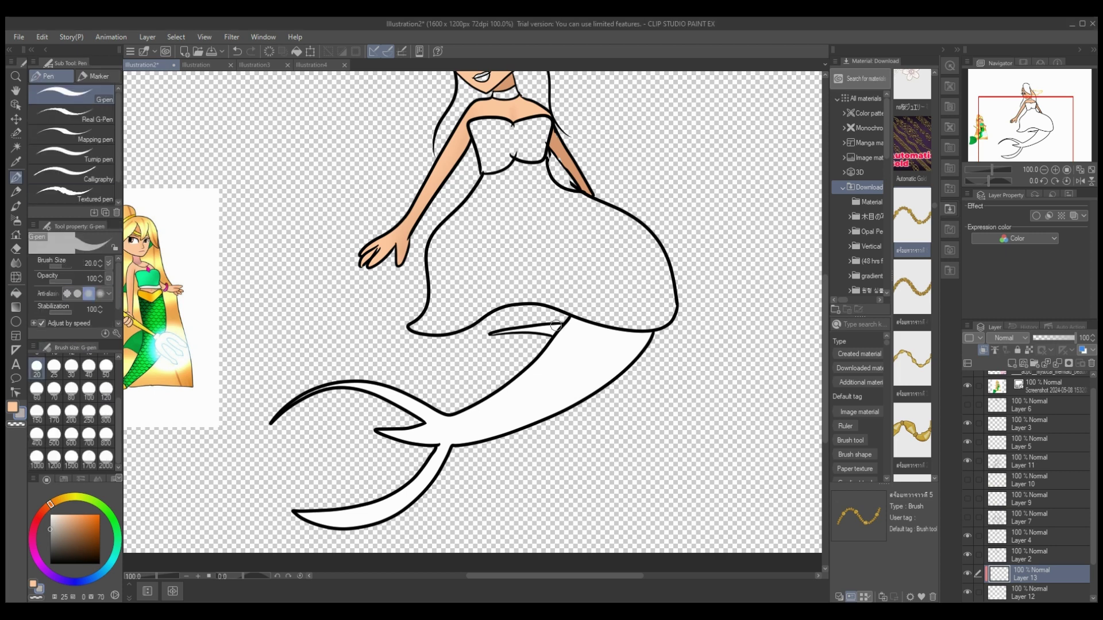
mouse_move(564, 329)
mouse_down()
mouse_move(598, 353)
mouse_move(543, 372)
mouse_move(541, 408)
mouse_up()
drag(567, 367, 580, 376)
mouse_move(479, 411)
mouse_down()
mouse_move(498, 395)
mouse_move(478, 413)
mouse_move(428, 410)
mouse_move(459, 435)
mouse_up()
mouse_move(622, 355)
mouse_down()
mouse_move(596, 375)
mouse_move(558, 363)
mouse_move(564, 406)
mouse_up()
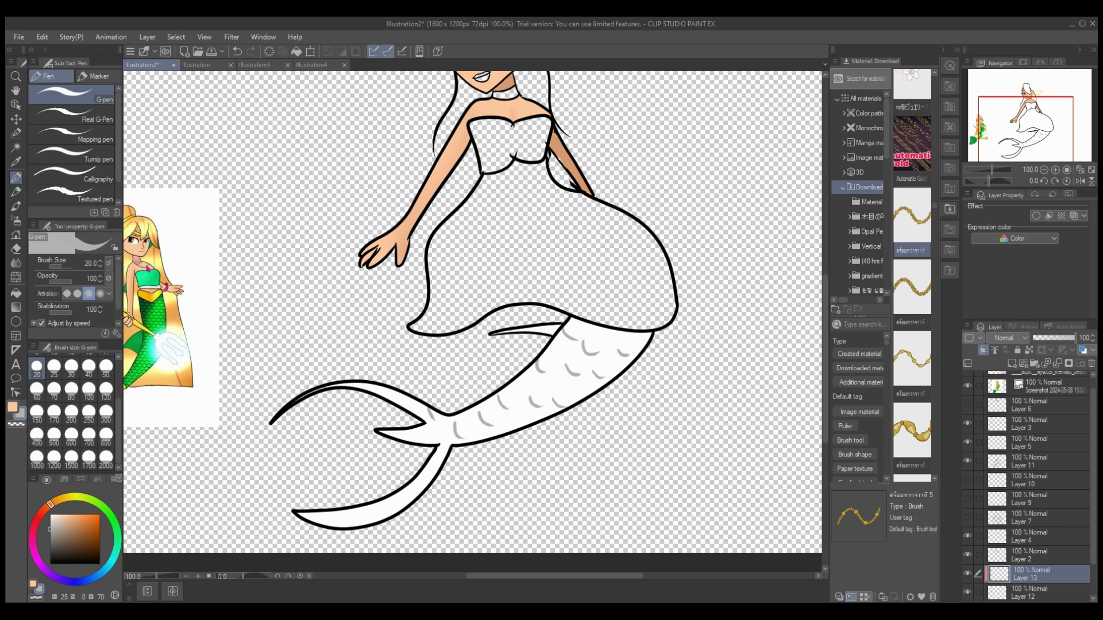
Try grey shading on the tail beneath the skirt hem on a clipped Multiply layer, and undo the strokes.
click(993, 62)
drag(564, 317, 640, 353)
click(106, 392)
drag(541, 291, 698, 343)
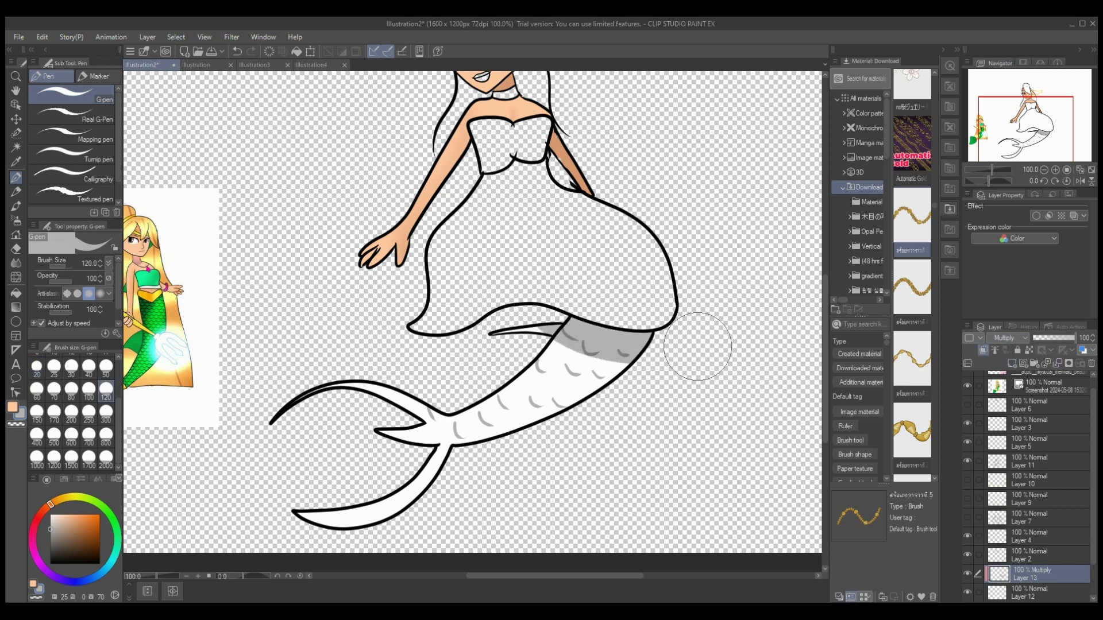
drag(629, 389, 382, 482)
click(236, 51)
click(237, 51)
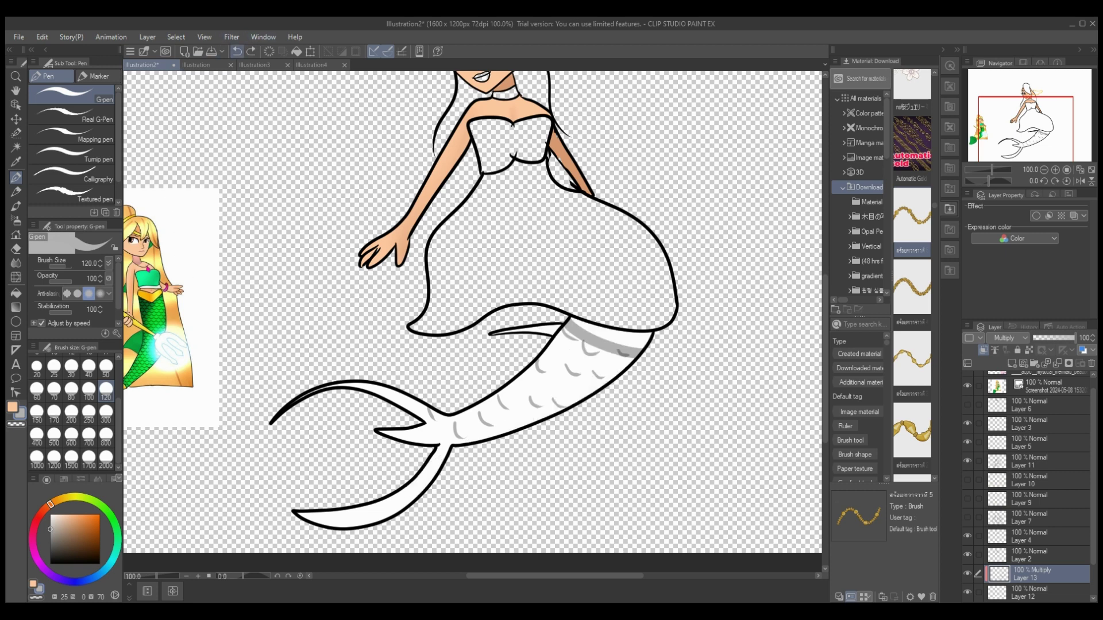
click(236, 51)
Paint pale pink shadows beneath the skirt hem and along the tail and lower fin with the G-pen at size 50.
click(32, 540)
click(56, 515)
click(105, 366)
mouse_move(568, 323)
mouse_down()
mouse_move(649, 355)
mouse_move(639, 323)
mouse_up()
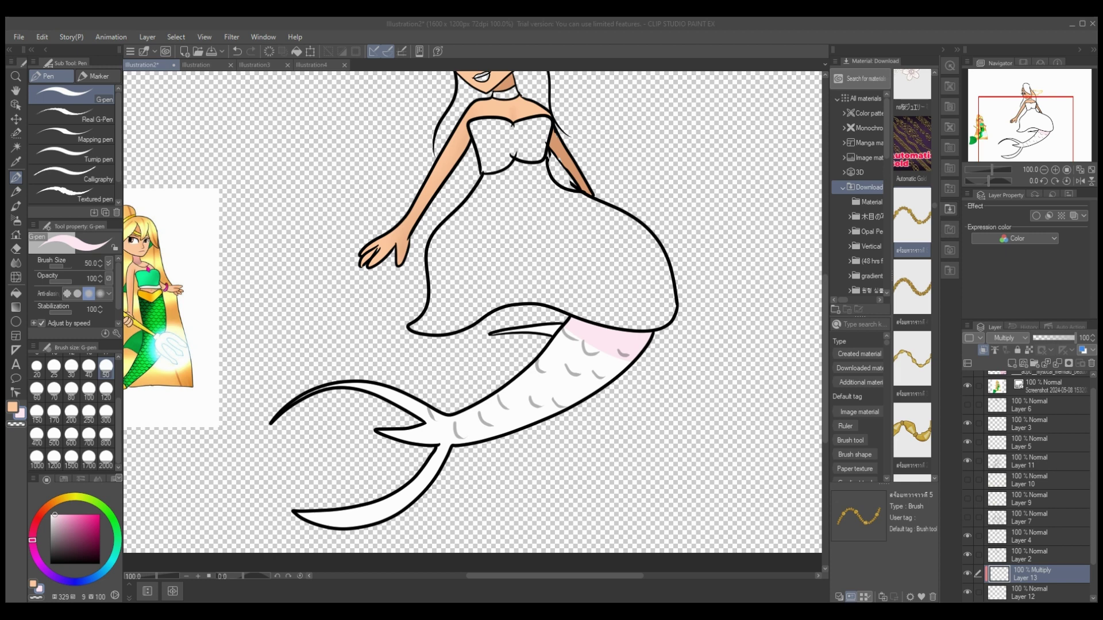
mouse_move(643, 357)
mouse_down()
mouse_move(551, 430)
mouse_move(310, 520)
mouse_up()
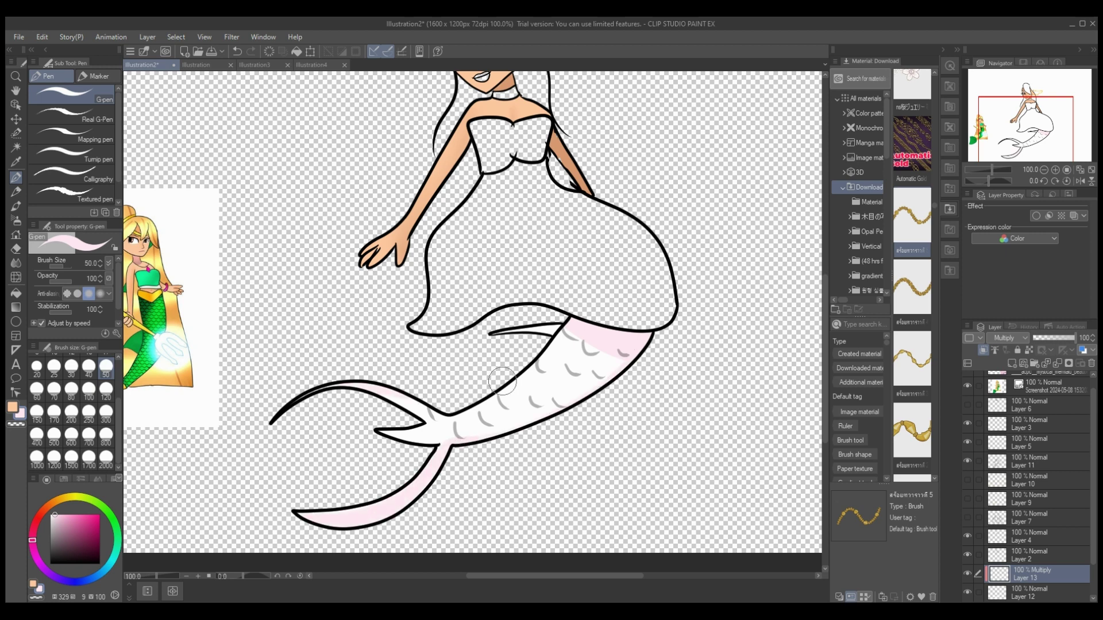
Blur the pink tail shading at size 50, lower its layer opacity and merge it into the tail layer.
key(j)
click(106, 368)
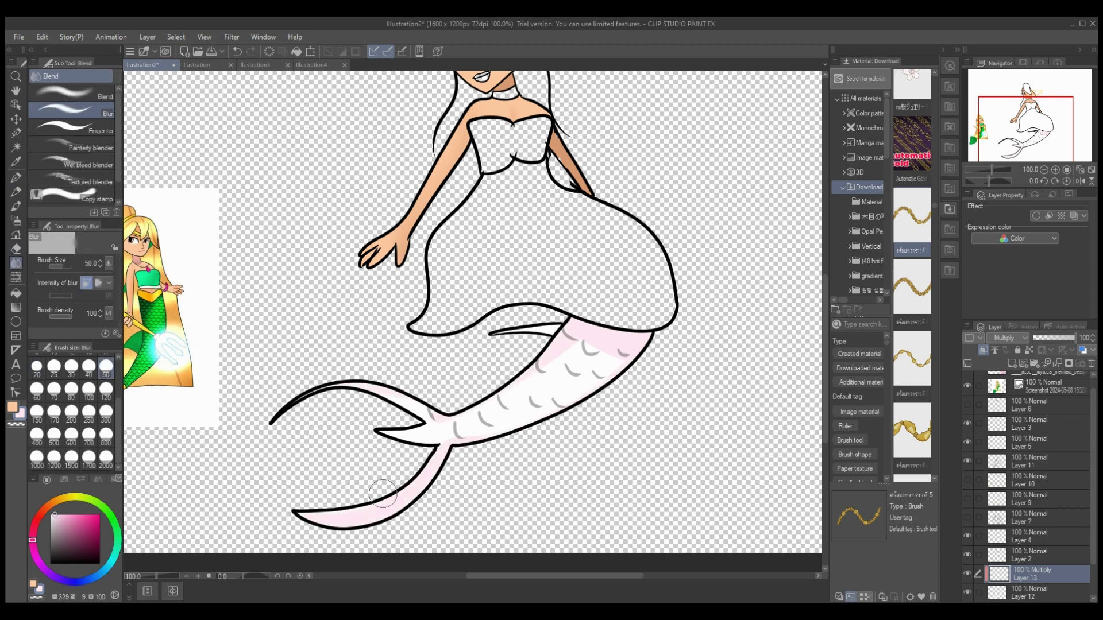
click(1050, 338)
key(ctrl+e)
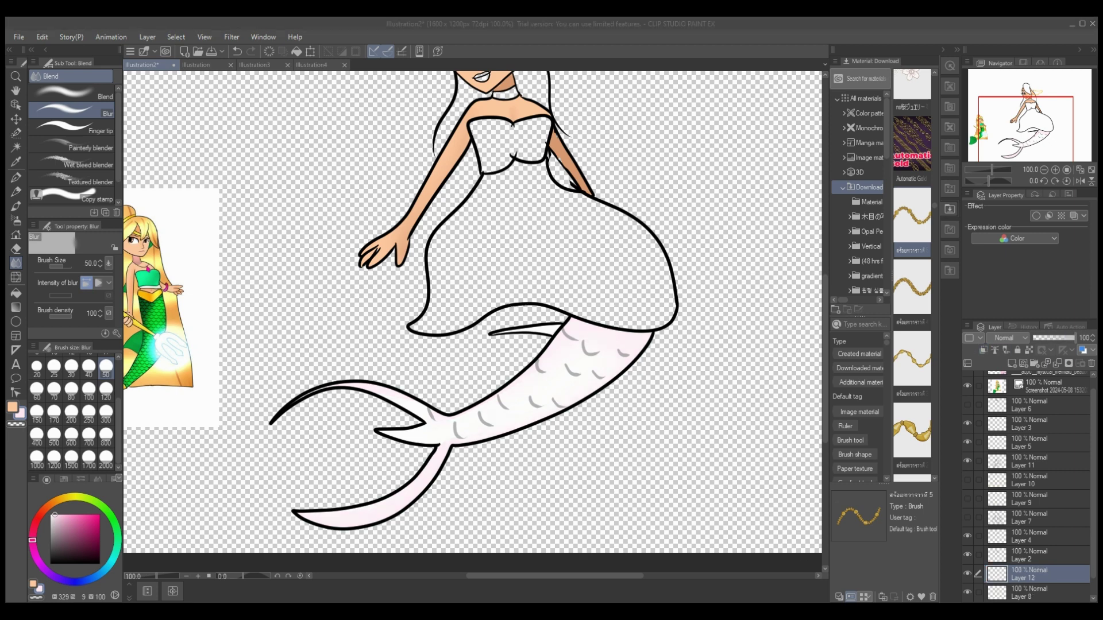
Airbrush blue, violet and purple tints over the tail on a clipped Add (Glow) layer with the Soft airbrush at size 120.
click(1012, 363)
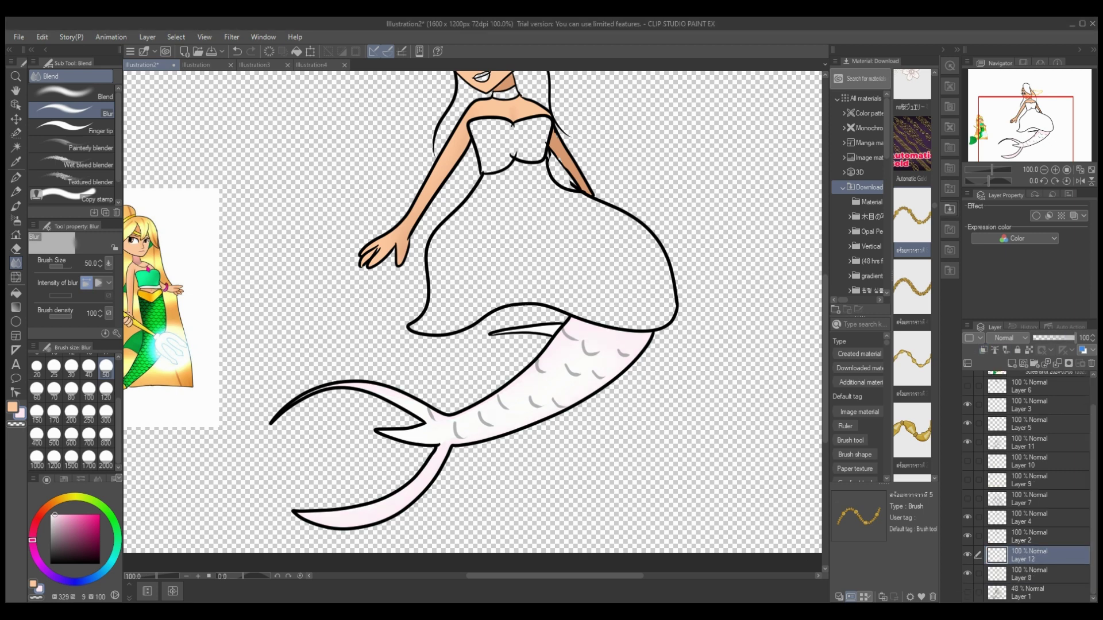
click(982, 350)
click(1007, 477)
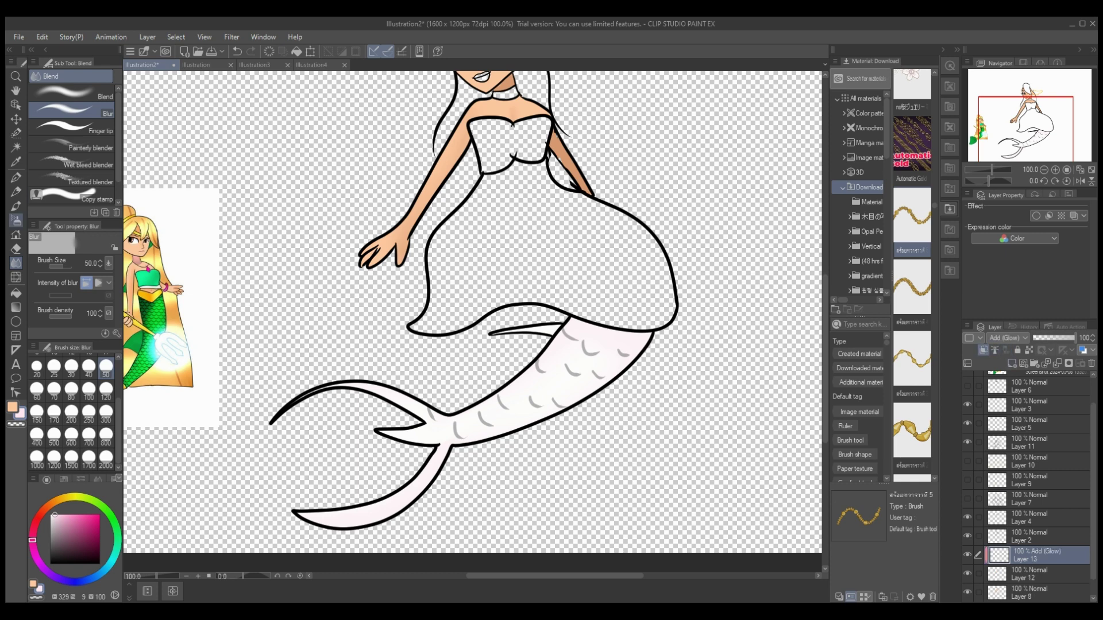
click(15, 220)
click(95, 576)
click(72, 95)
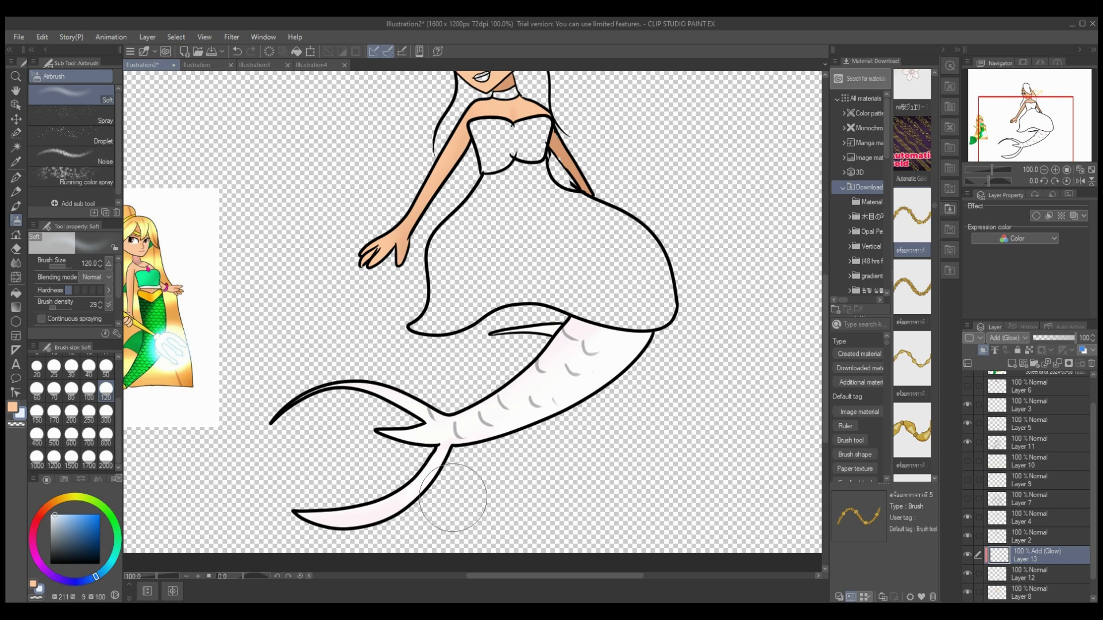
drag(96, 576, 68, 582)
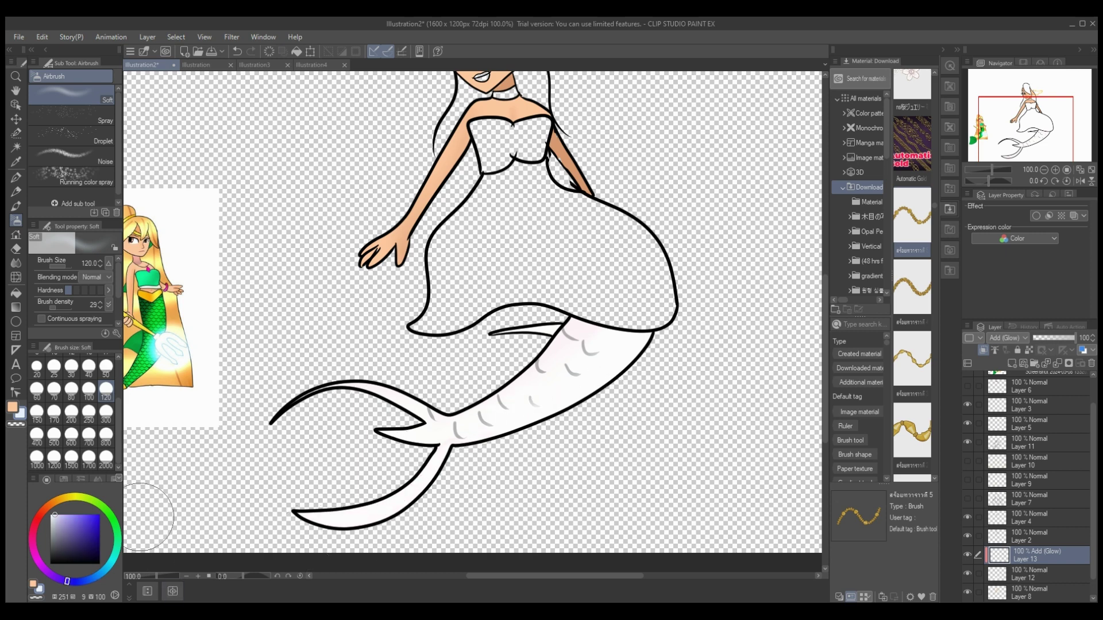
click(51, 574)
click(67, 515)
drag(548, 338, 458, 398)
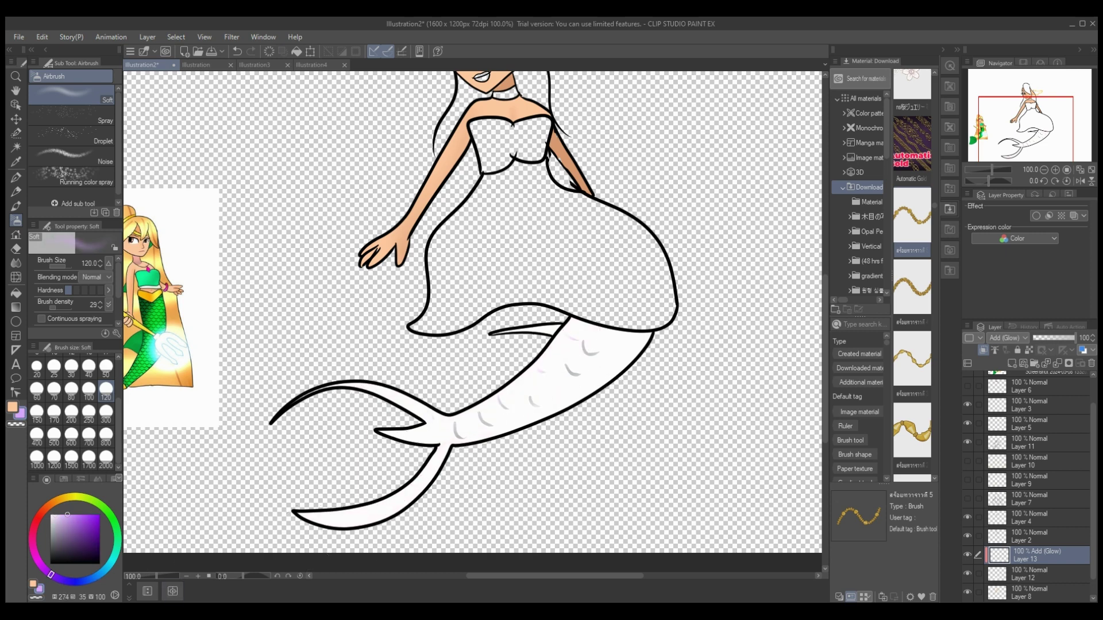
Lower the opacity of the glow layer and merge it down into the tail layer.
click(1044, 338)
click(1057, 363)
click(1056, 362)
Fill the bodice on a new layer, trying a dark plum and settling on light pink (hue 319, saturation 21, value 100).
click(1012, 362)
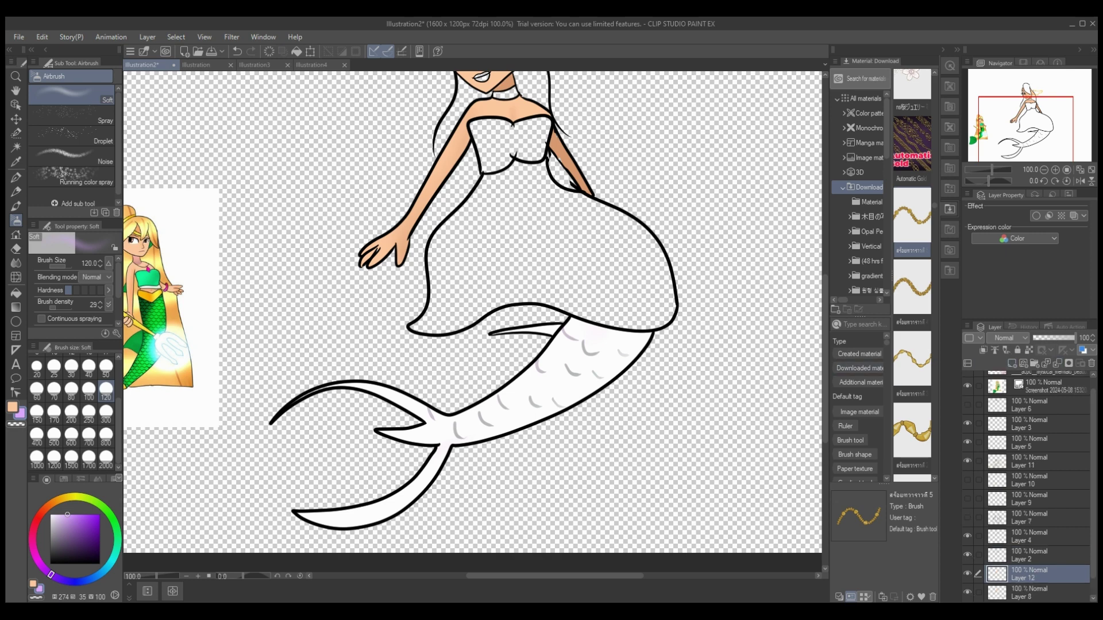
scroll(710, 471, up, 3)
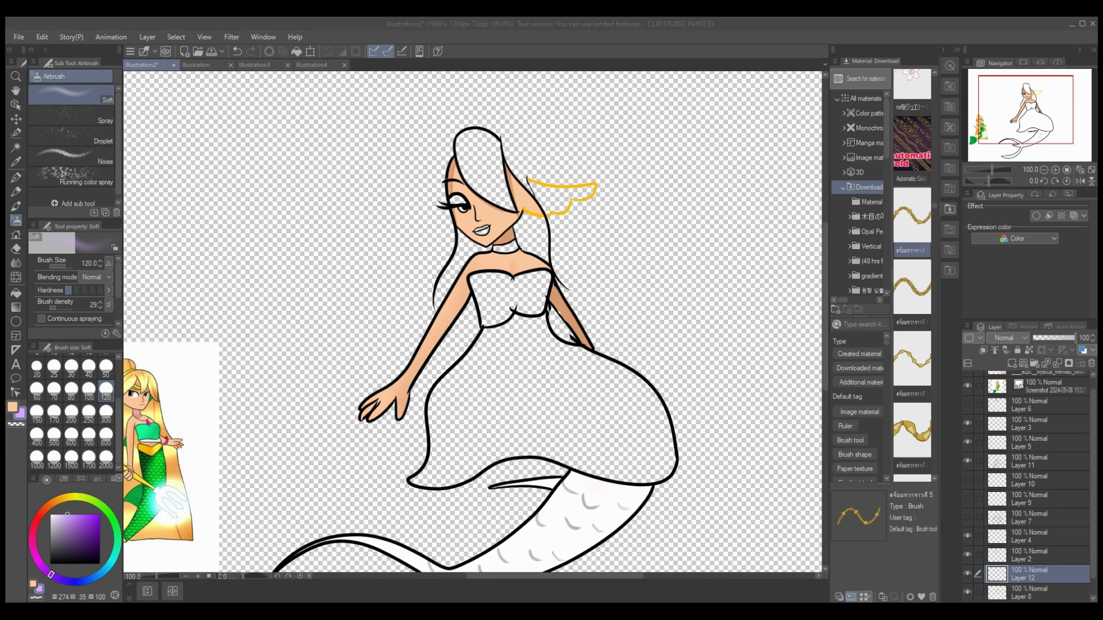
click(32, 546)
click(78, 539)
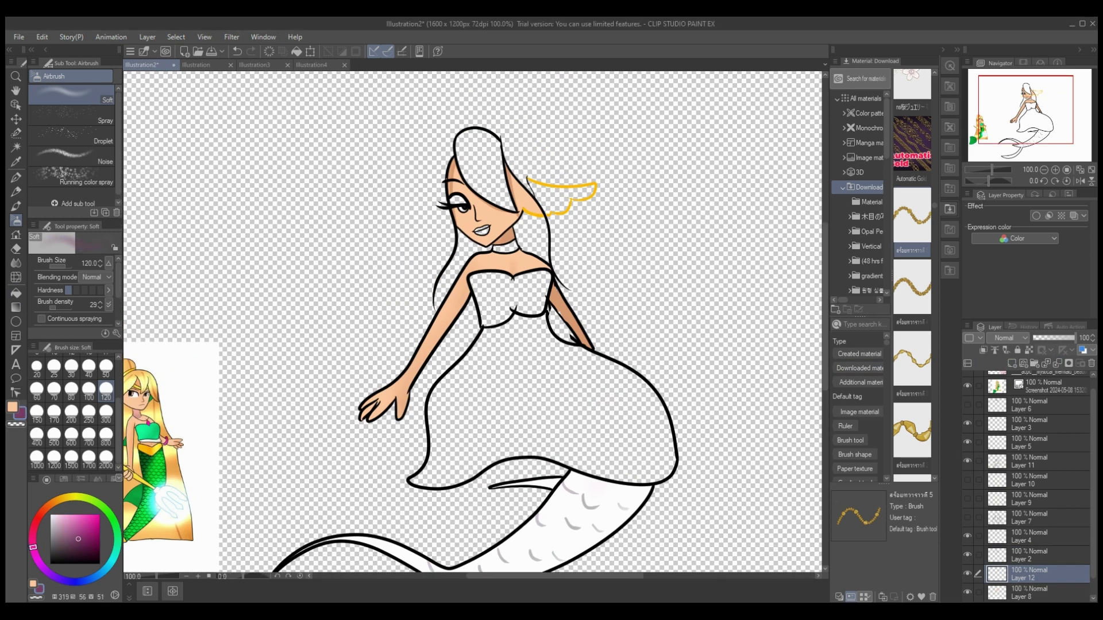
click(15, 293)
click(510, 299)
click(89, 525)
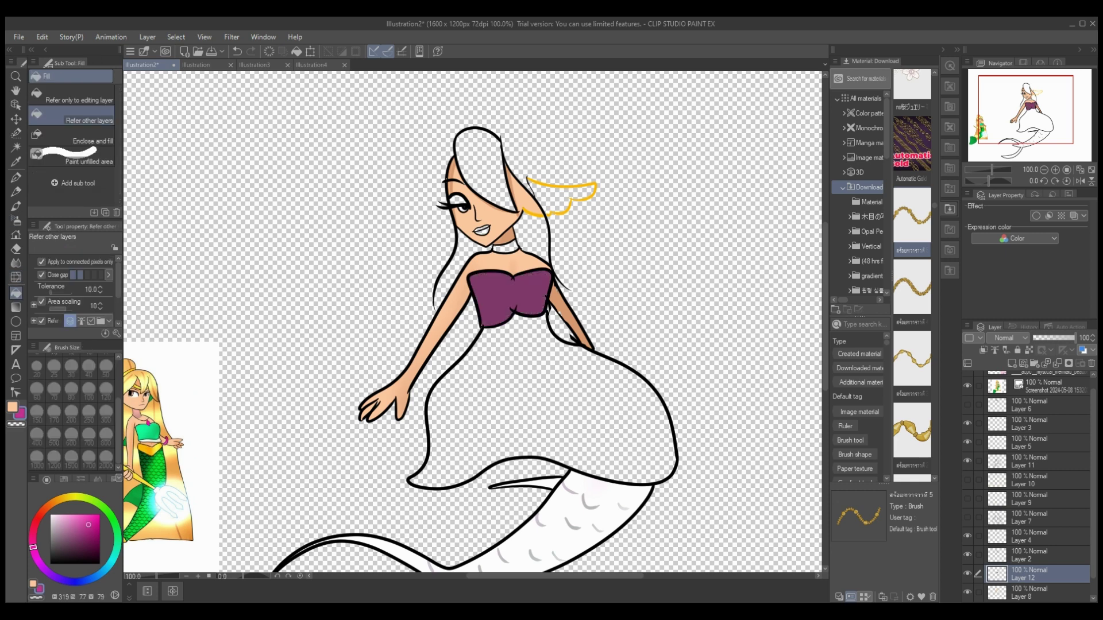
click(508, 294)
click(510, 299)
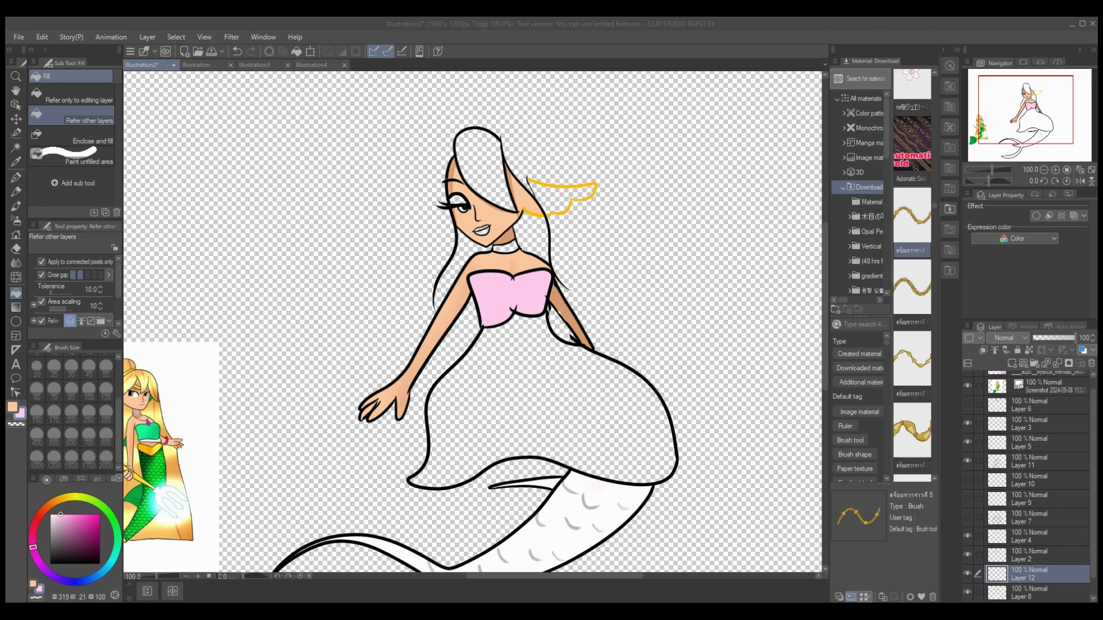
Shade the bodice edges in darker pink on a clipped Multiply layer, blur the shading at size 50 and merge it down.
click(1011, 363)
click(983, 350)
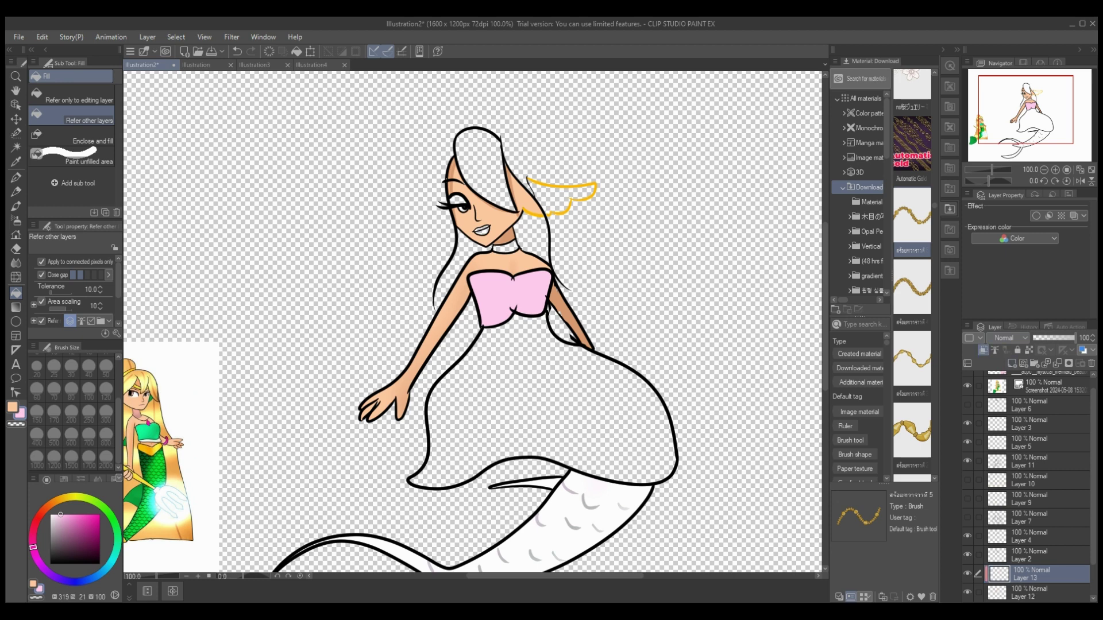
key(p)
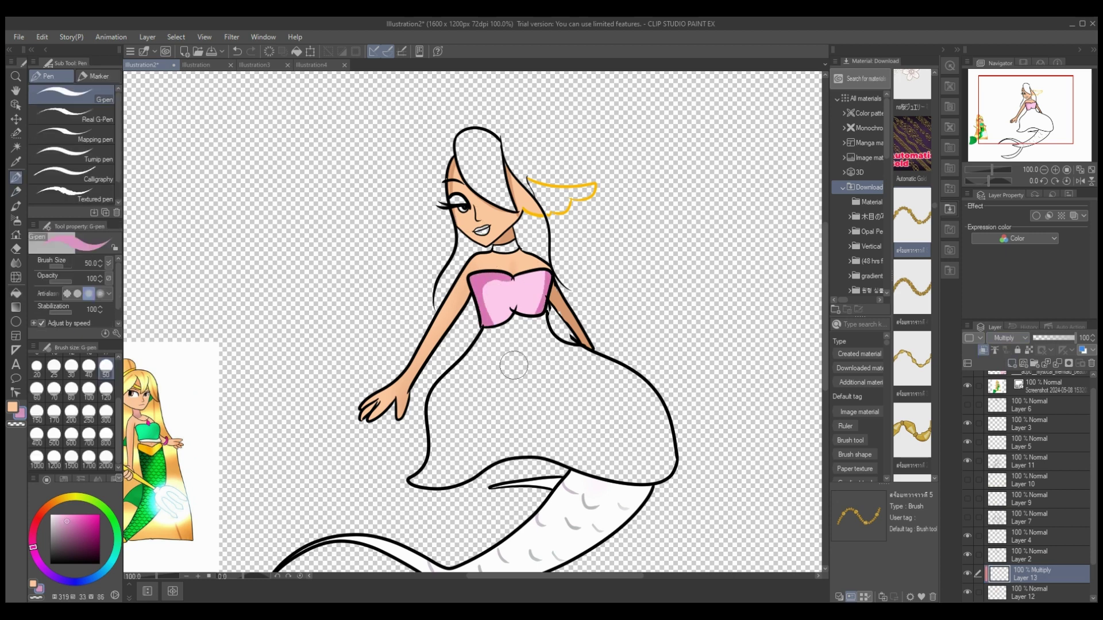
key(j)
mouse_move(483, 286)
mouse_down()
mouse_move(493, 338)
mouse_move(530, 333)
mouse_move(543, 266)
mouse_up()
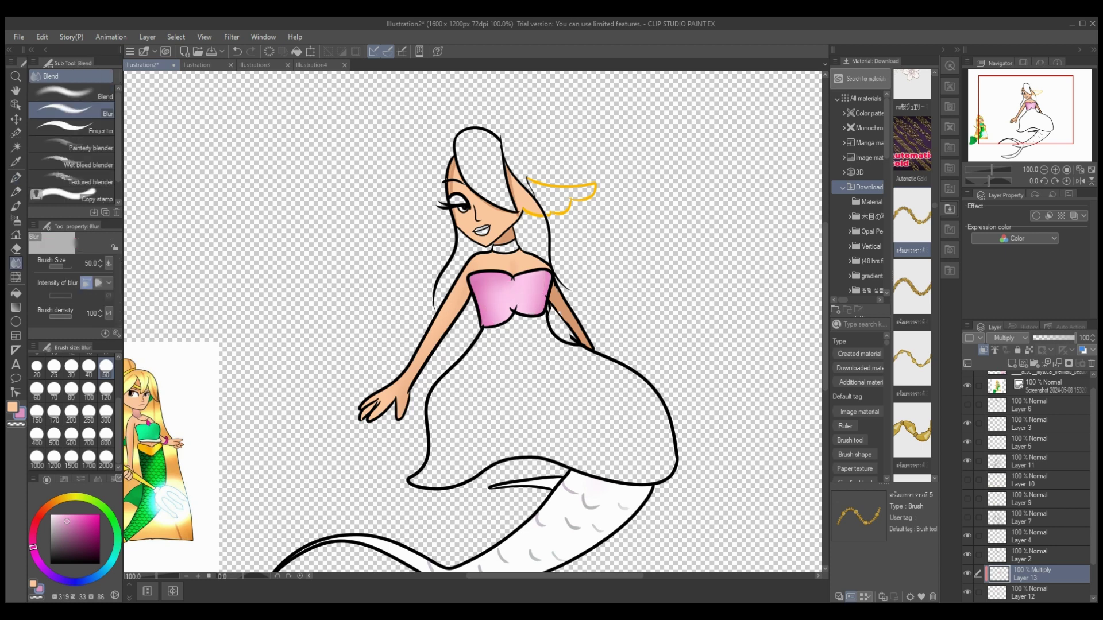
click(1056, 363)
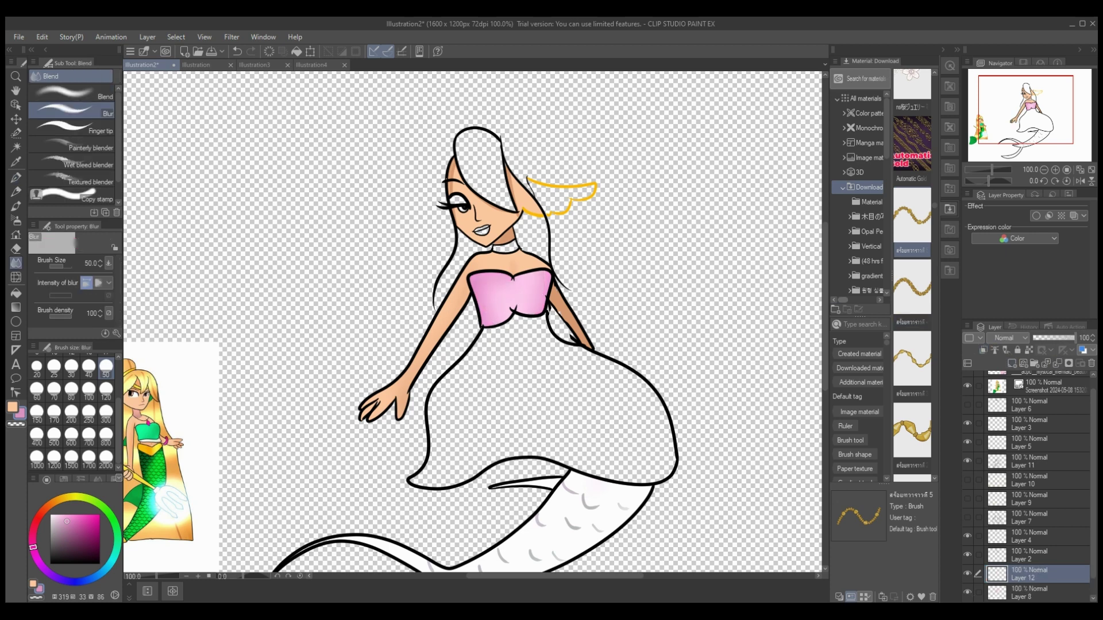
Fill the skirt with mint green (hue 165, saturation 47, value 100) on the bodice's colour layer.
drag(824, 275, 824, 304)
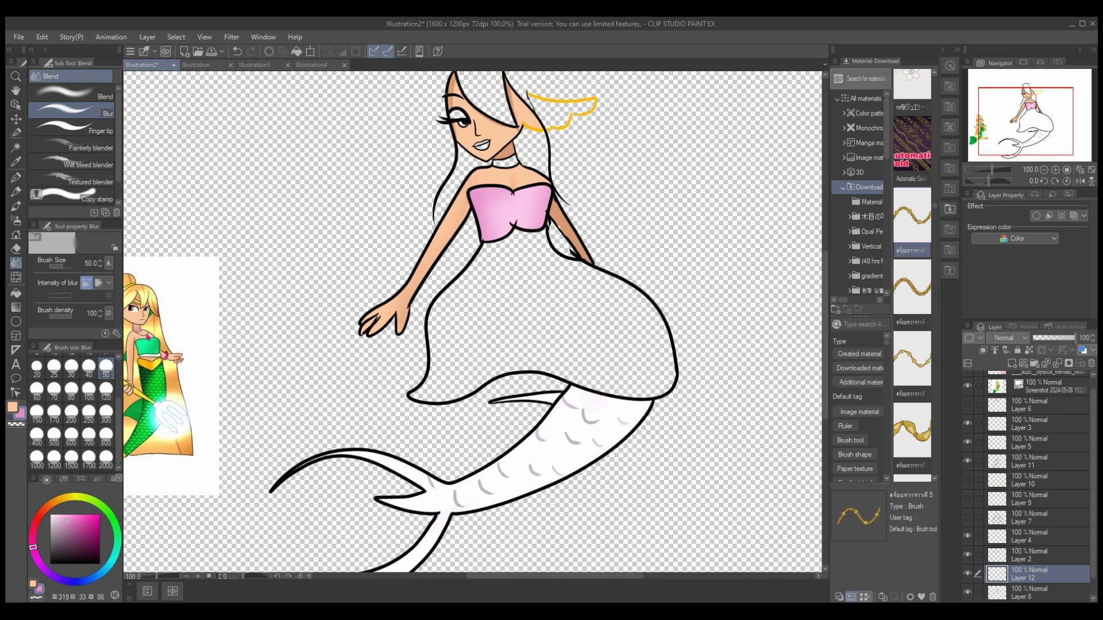
click(116, 550)
key(g)
click(545, 322)
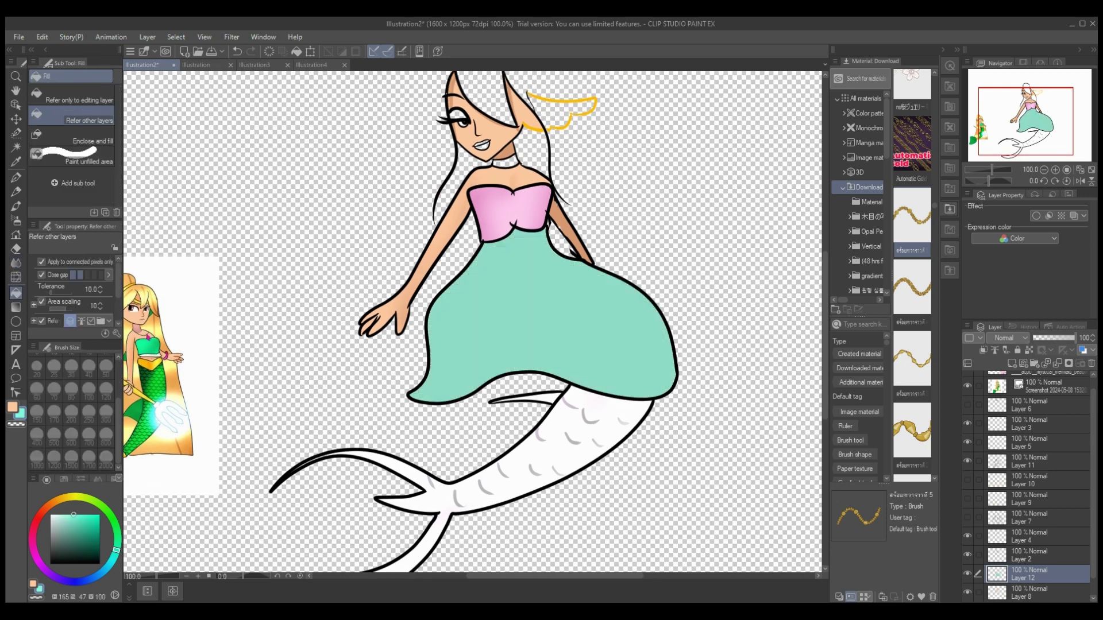
Airbrush a blue gradient over the lower skirt at size 300 on a new layer clipped to the dress colour.
click(1012, 363)
click(16, 220)
click(93, 578)
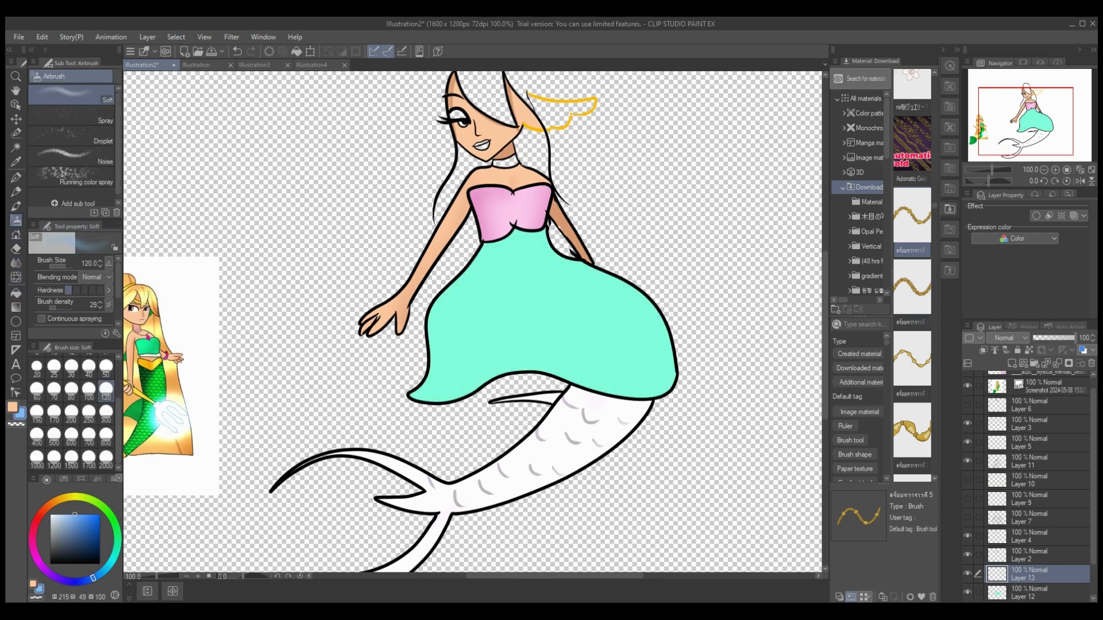
click(105, 413)
mouse_move(340, 345)
mouse_down()
mouse_move(467, 406)
mouse_move(402, 374)
mouse_up()
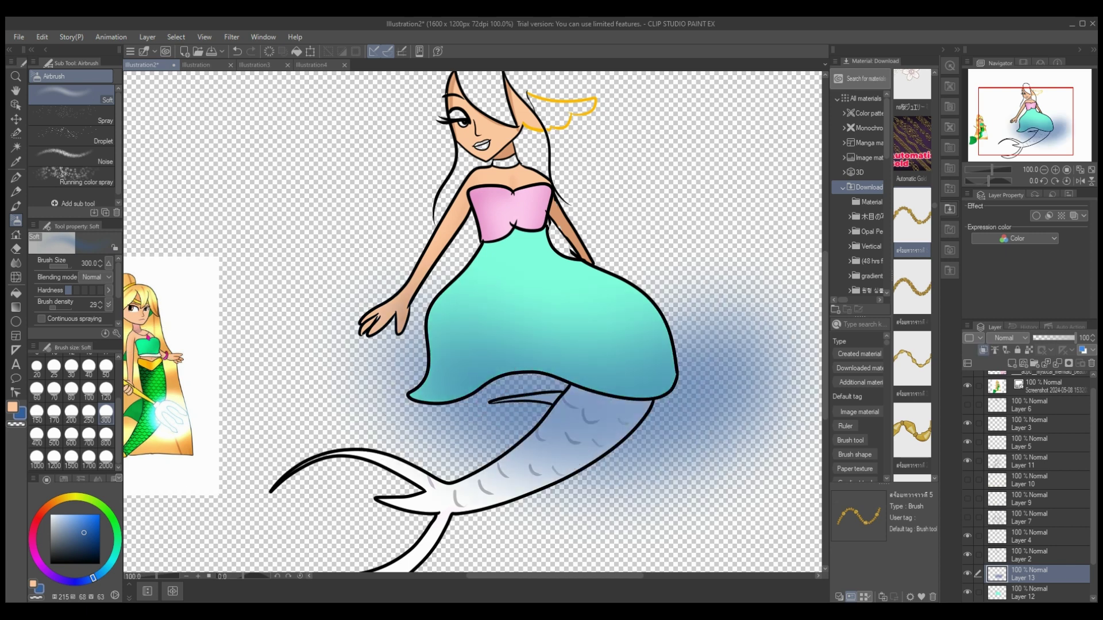
key(ctrl+alt+g)
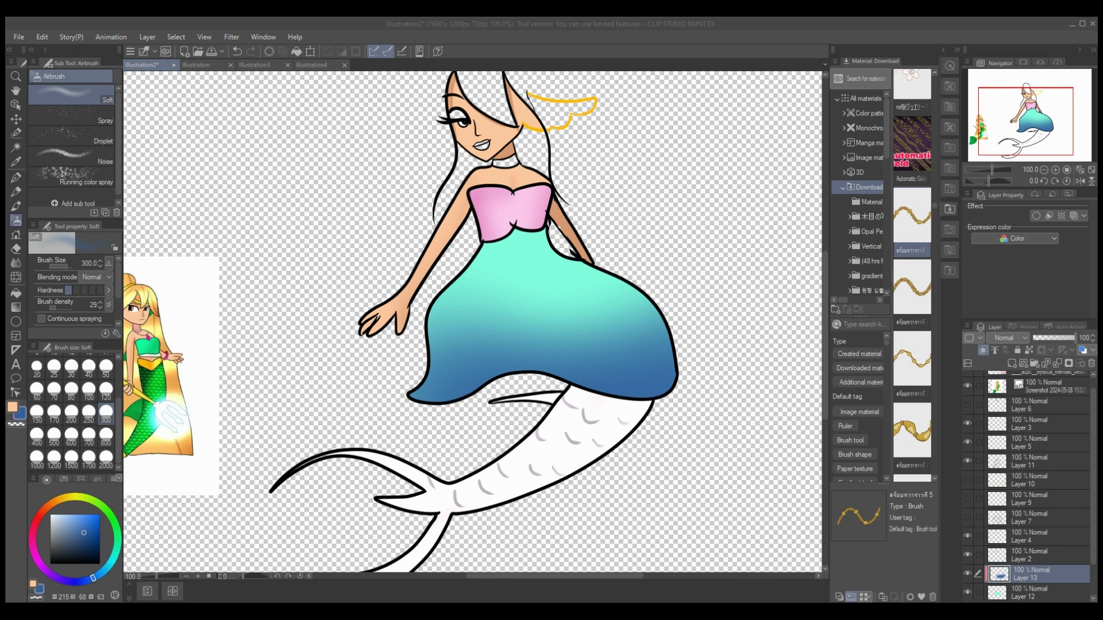
Try airbrushing dark blue over the skirt on another clipped layer, and delete that layer.
click(100, 540)
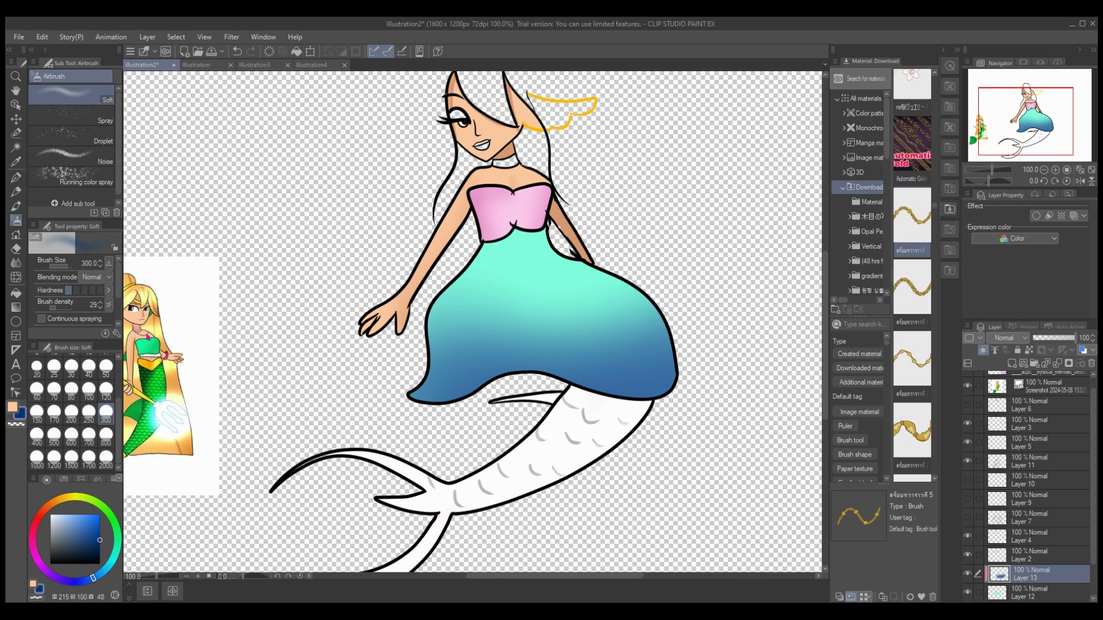
click(1012, 363)
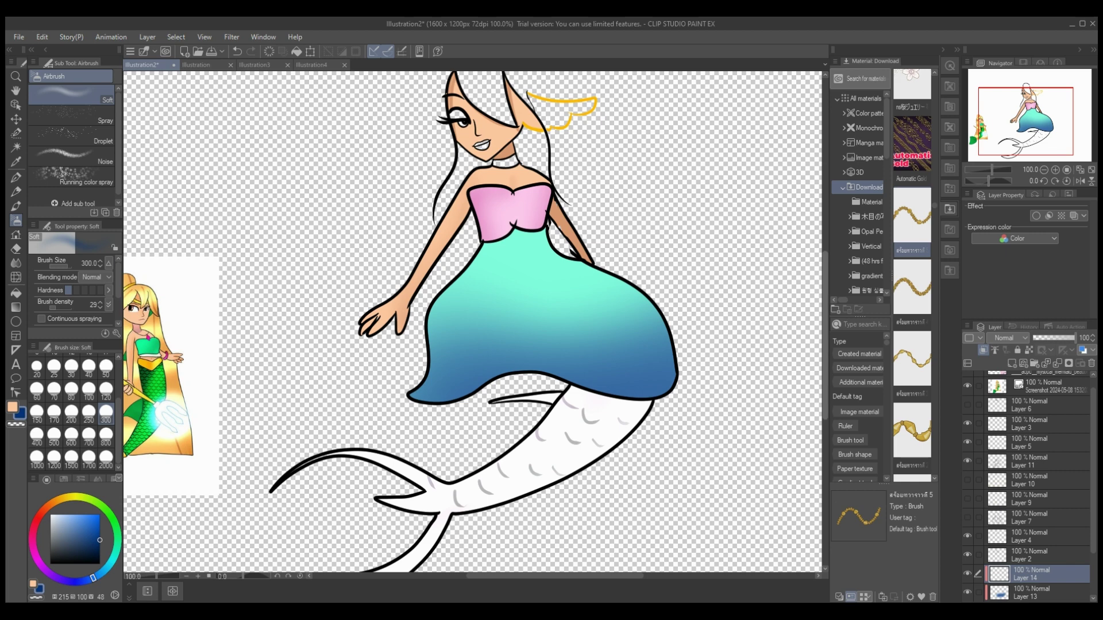
mouse_move(660, 217)
mouse_down()
mouse_move(554, 192)
mouse_move(605, 197)
mouse_move(692, 240)
mouse_move(725, 381)
mouse_move(697, 427)
mouse_move(455, 495)
mouse_move(445, 250)
mouse_move(316, 286)
mouse_up()
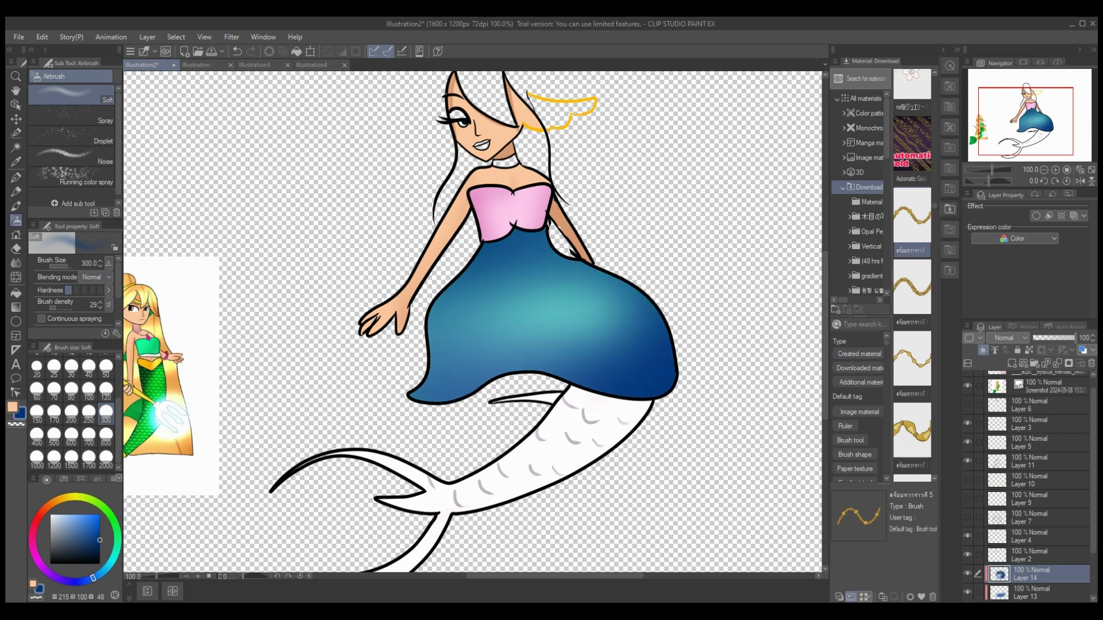
click(236, 51)
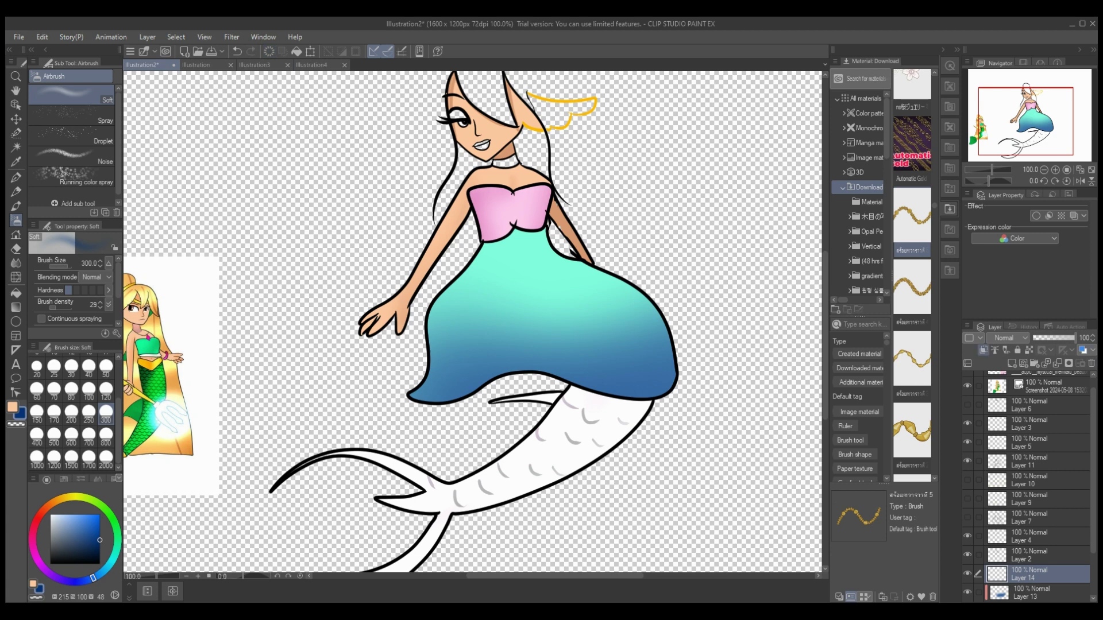
click(983, 350)
mouse_move(488, 195)
mouse_down()
mouse_move(727, 202)
mouse_move(548, 223)
mouse_up()
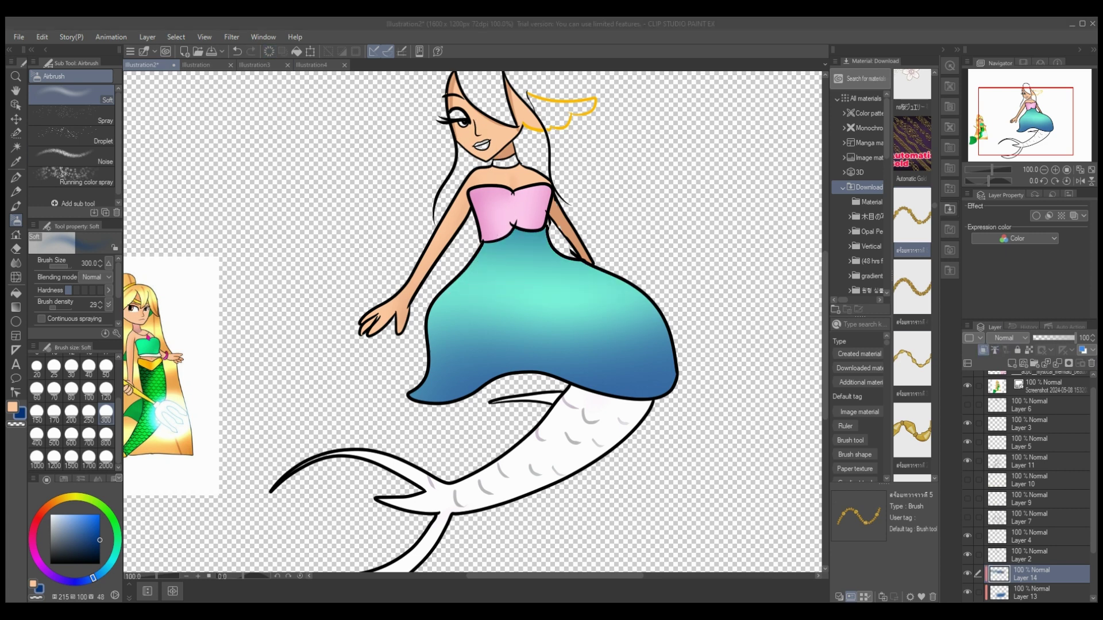
mouse_move(578, 447)
mouse_down()
mouse_move(457, 232)
mouse_move(264, 253)
mouse_move(735, 330)
mouse_move(512, 365)
mouse_up()
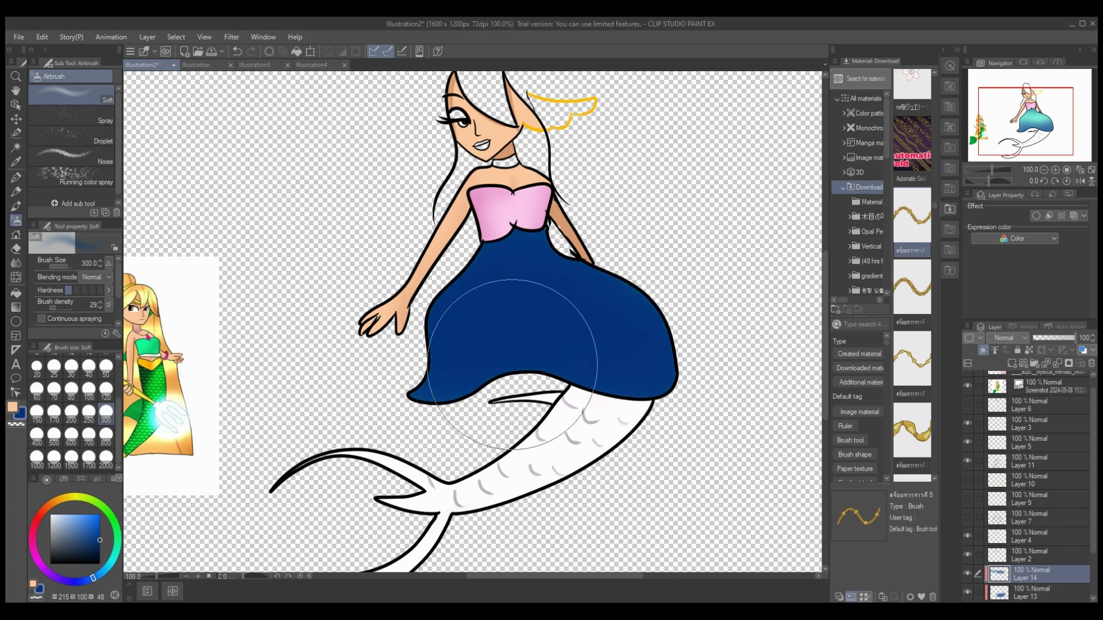
click(1091, 363)
Merge the gradient into the dress layer and cover the whole skirt with dark blue on a new clipped layer.
click(1057, 363)
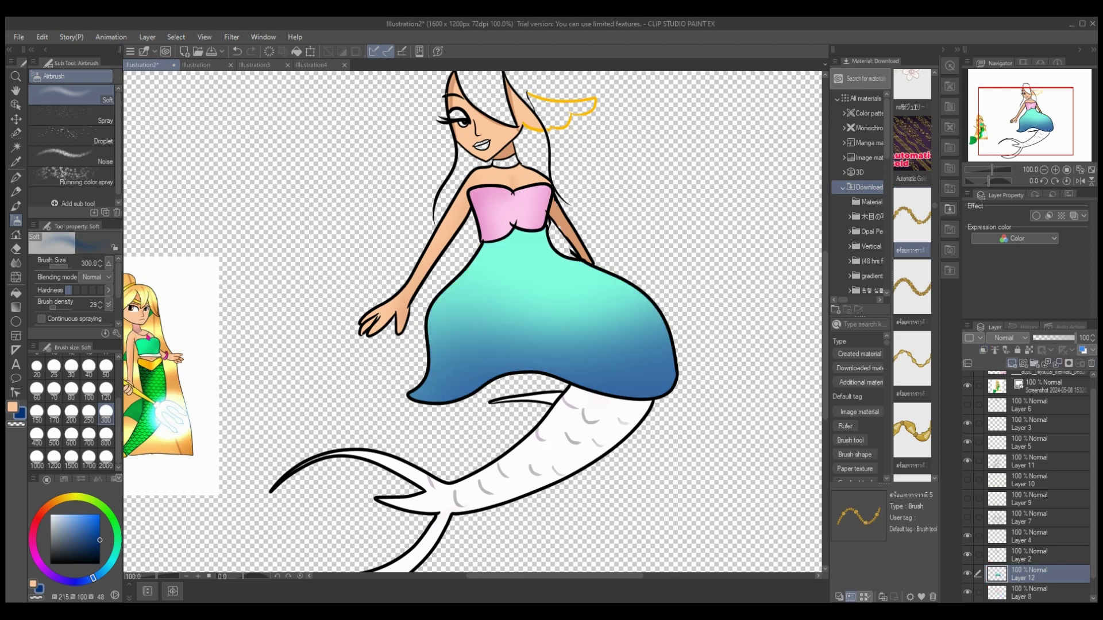
click(1012, 363)
click(982, 350)
mouse_move(603, 246)
mouse_down()
mouse_move(136, 251)
mouse_move(497, 251)
mouse_move(308, 434)
mouse_up()
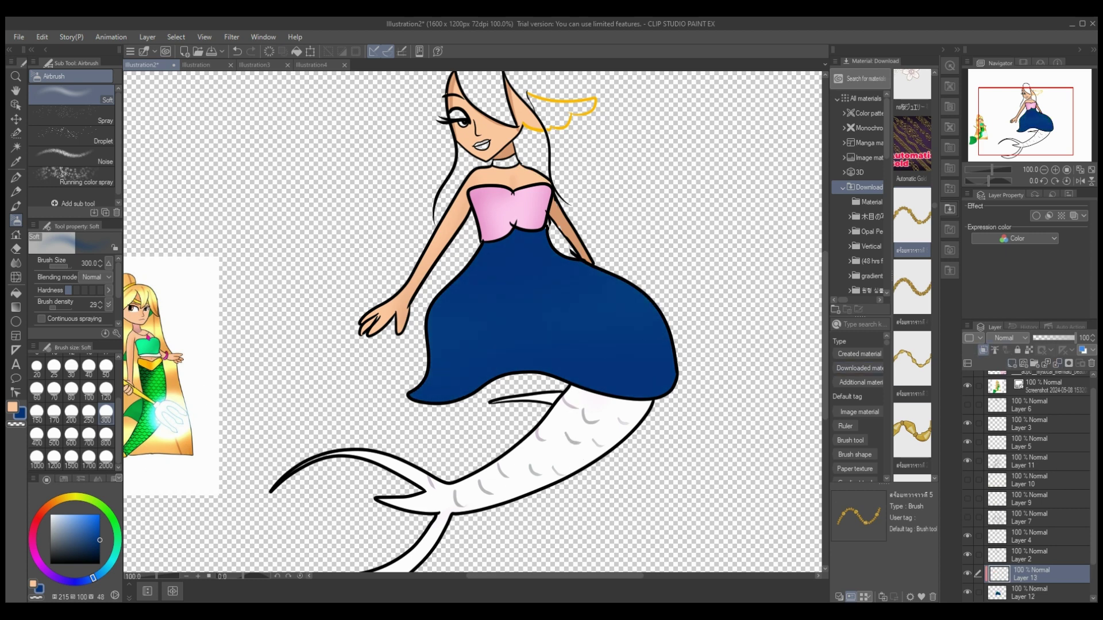
Paint a navy shadow along the skirt's outer curve, from waist to hem, on a clipped Multiply layer with the G-pen at size 50.
click(1005, 373)
click(75, 582)
click(16, 177)
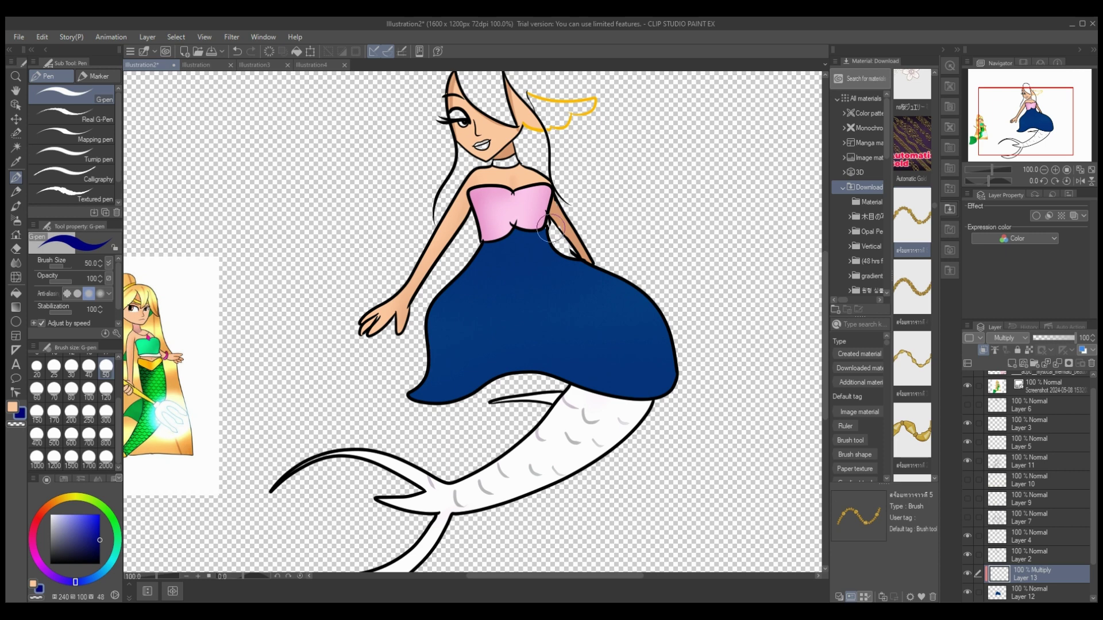
mouse_move(550, 228)
mouse_down()
mouse_move(558, 253)
mouse_move(624, 286)
mouse_move(669, 363)
mouse_up()
click(237, 51)
click(90, 547)
mouse_move(540, 219)
mouse_down()
mouse_move(555, 253)
mouse_move(640, 322)
mouse_move(666, 394)
mouse_up()
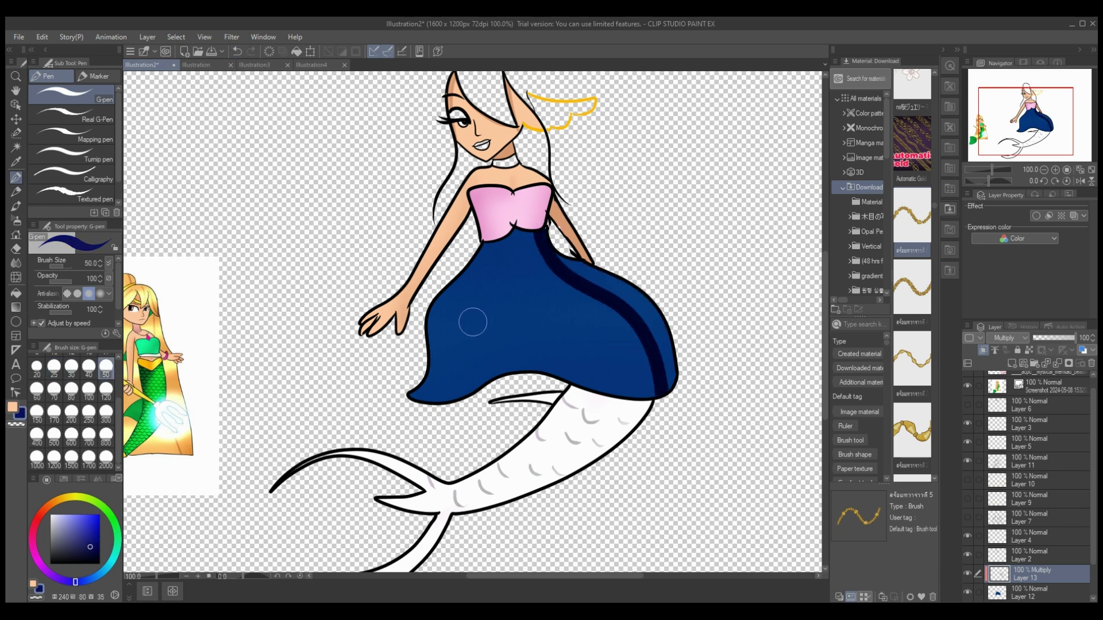
Reduce the skirt shadow layer to 44% opacity, blur the shadow at size 120 and merge it into the dress layer.
drag(1073, 338, 1050, 338)
key(e)
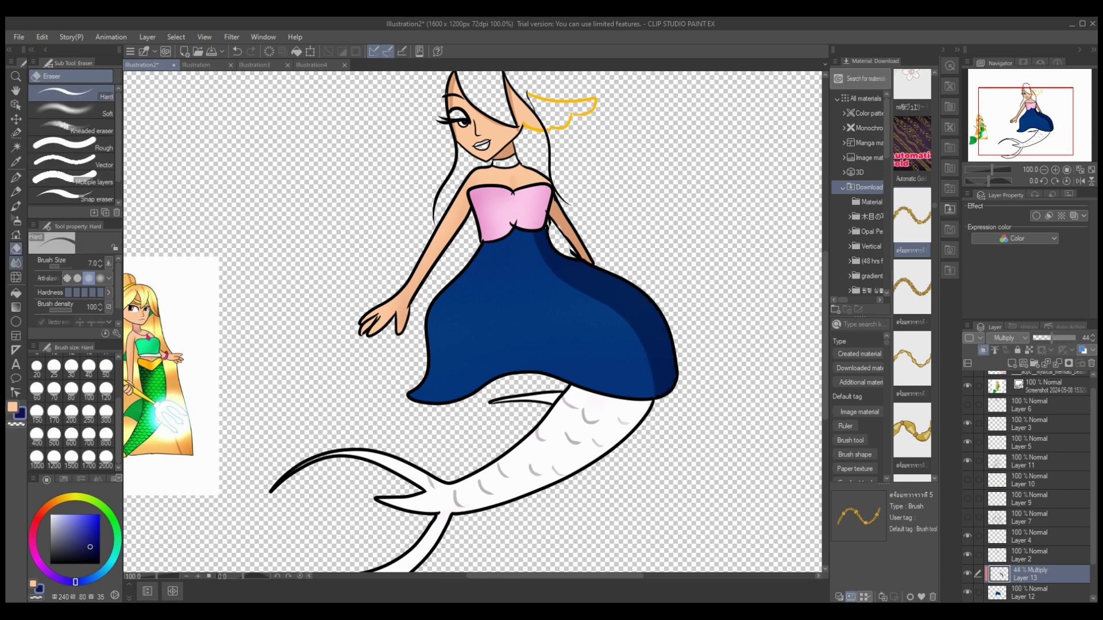
click(16, 263)
click(105, 391)
drag(609, 294, 737, 409)
click(1057, 363)
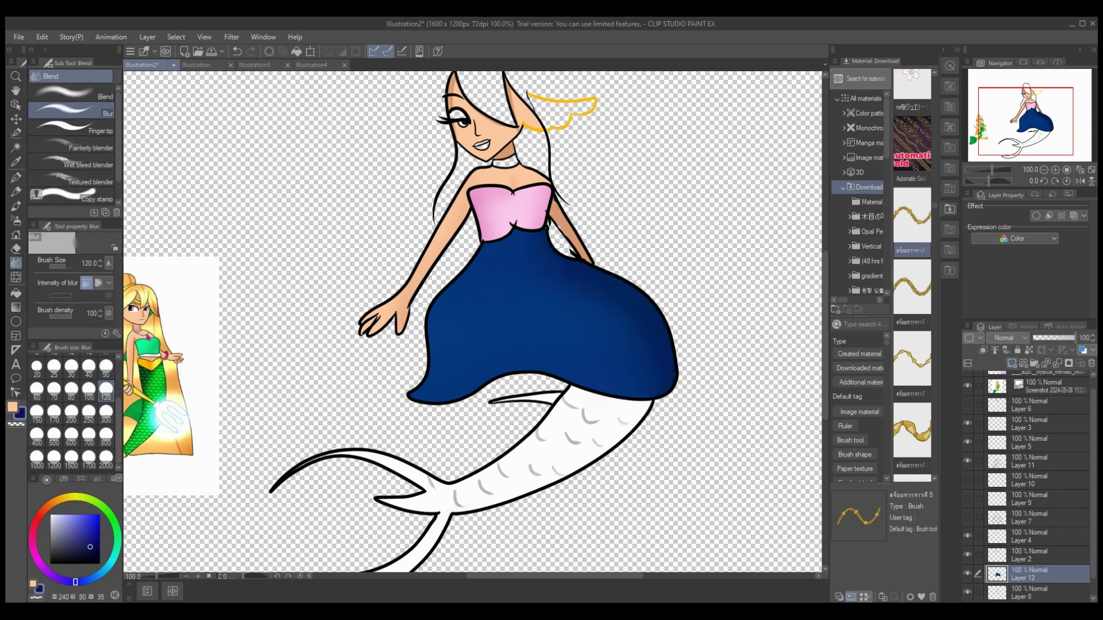
Draw short horizontal white highlight streaks across the skirt on a new clipped layer with the G-pen at size 50.
click(1012, 363)
click(983, 350)
click(51, 514)
click(16, 177)
drag(472, 326, 505, 322)
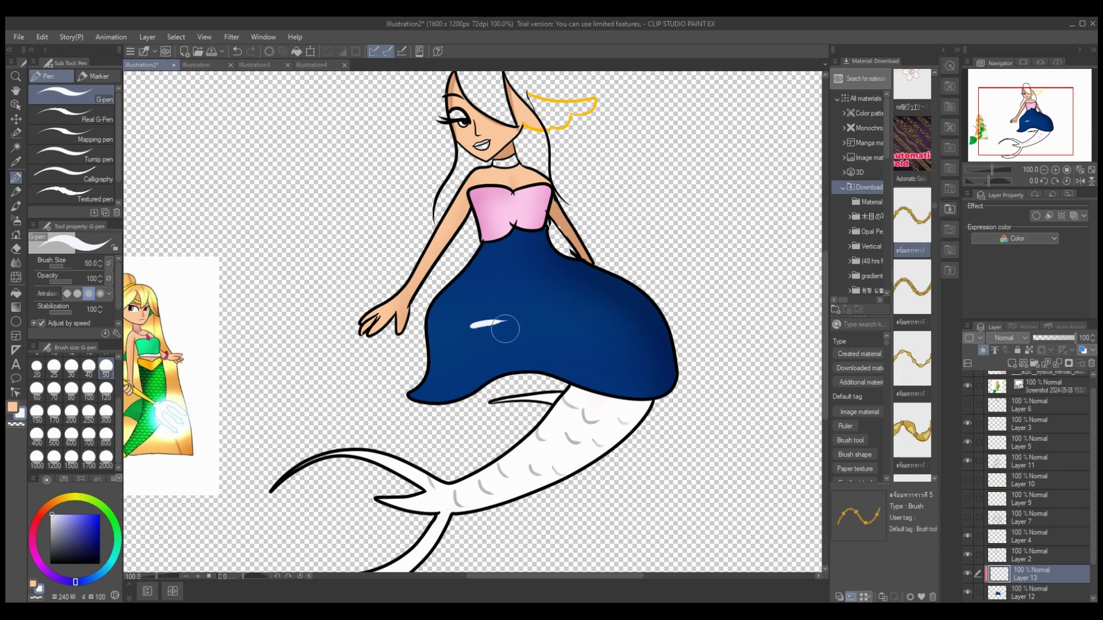
drag(485, 284, 575, 287)
drag(555, 320, 618, 314)
drag(577, 354, 626, 349)
click(512, 337)
drag(454, 371, 489, 366)
drag(508, 238, 545, 235)
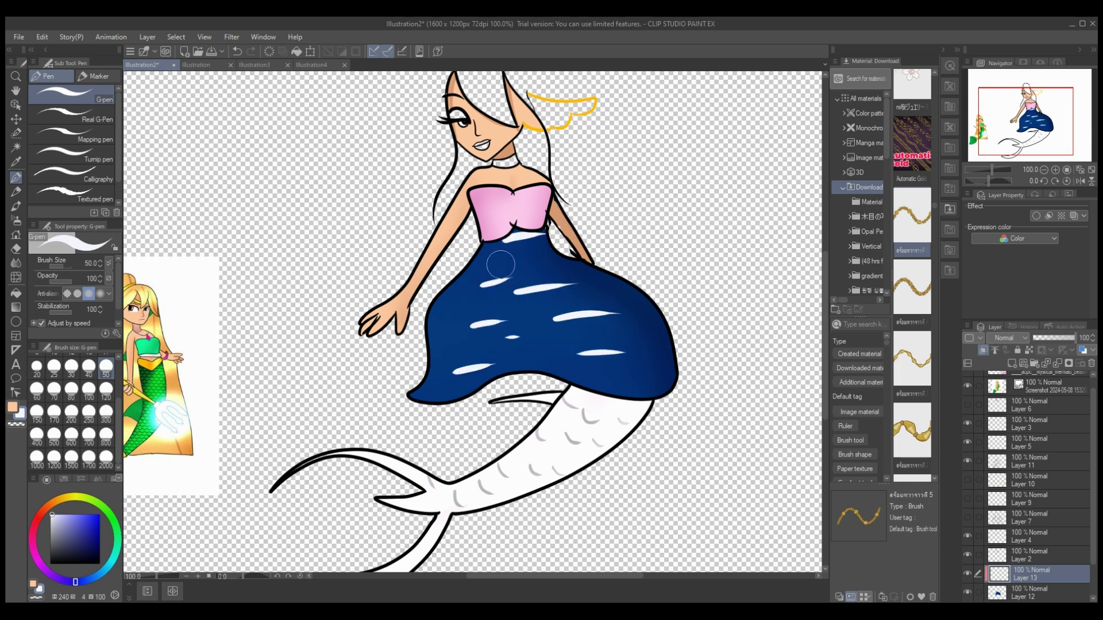
drag(439, 302, 495, 303)
drag(527, 337, 561, 334)
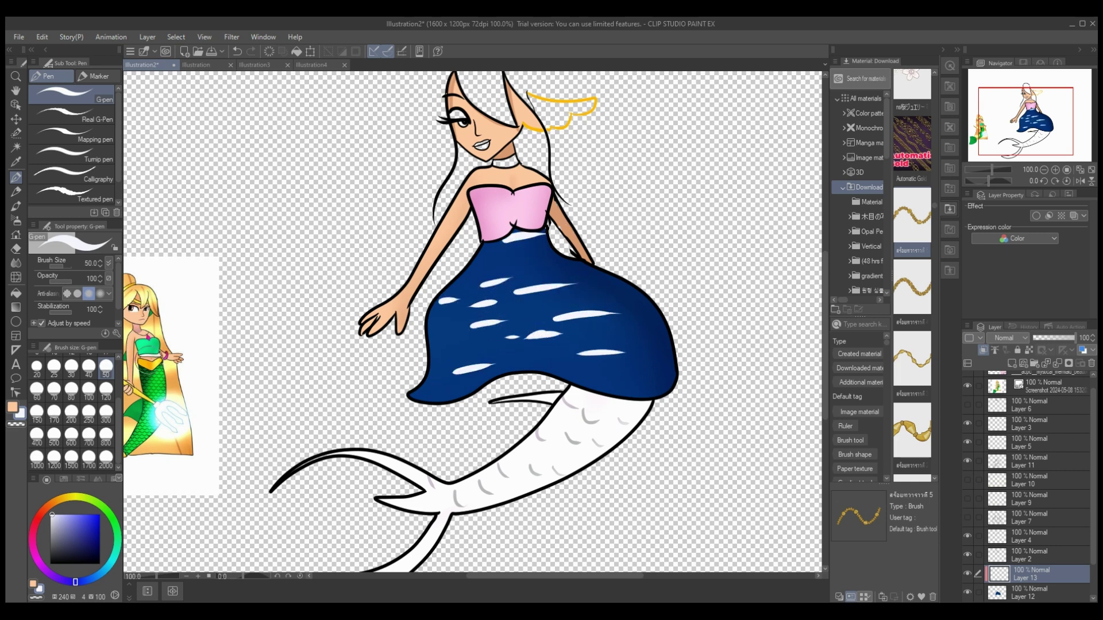
Blur the white highlight streaks across the skirt into soft smears and merge the highlight layers into the dress layer.
click(16, 263)
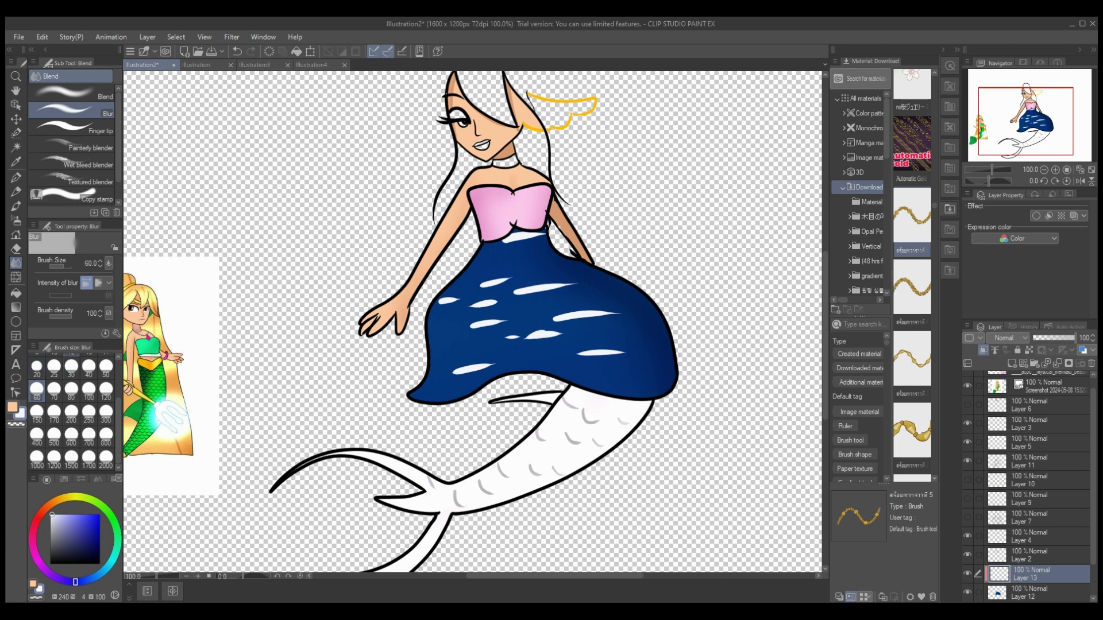
click(71, 355)
mouse_move(456, 372)
mouse_down()
mouse_move(501, 360)
mouse_move(479, 362)
mouse_up()
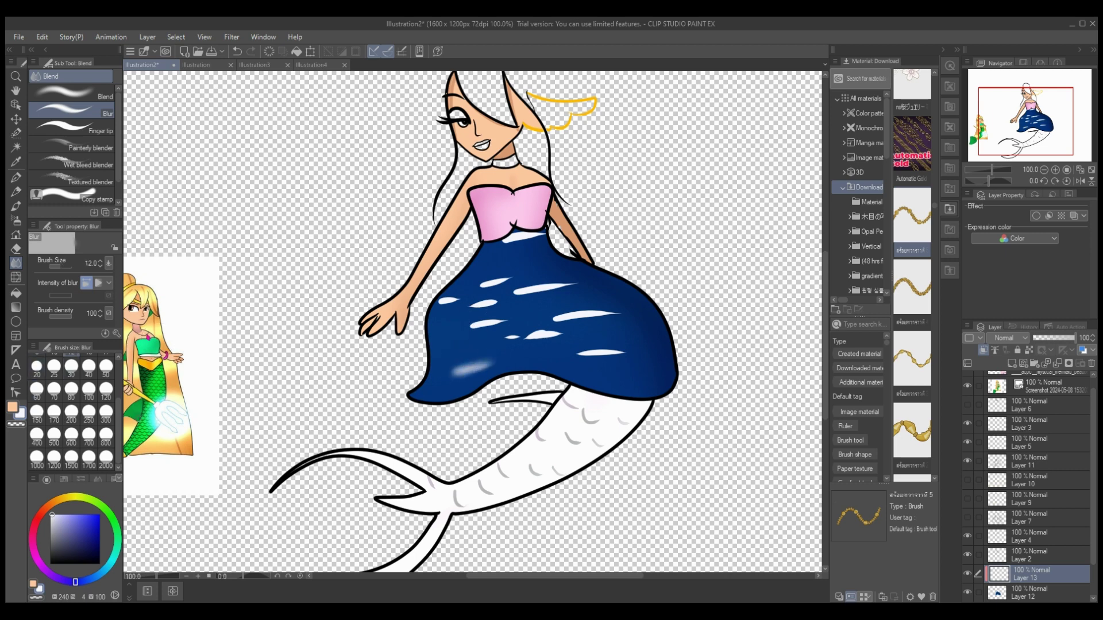
mouse_move(510, 313)
mouse_down()
mouse_move(473, 331)
mouse_move(515, 325)
mouse_move(512, 336)
mouse_move(532, 338)
mouse_move(565, 332)
mouse_move(556, 315)
mouse_move(630, 309)
mouse_move(629, 352)
mouse_move(627, 337)
mouse_move(558, 356)
mouse_move(577, 263)
mouse_move(582, 277)
mouse_move(461, 309)
mouse_move(462, 318)
mouse_move(530, 274)
mouse_move(449, 298)
mouse_move(611, 211)
mouse_move(517, 238)
mouse_move(567, 221)
mouse_move(546, 194)
mouse_up()
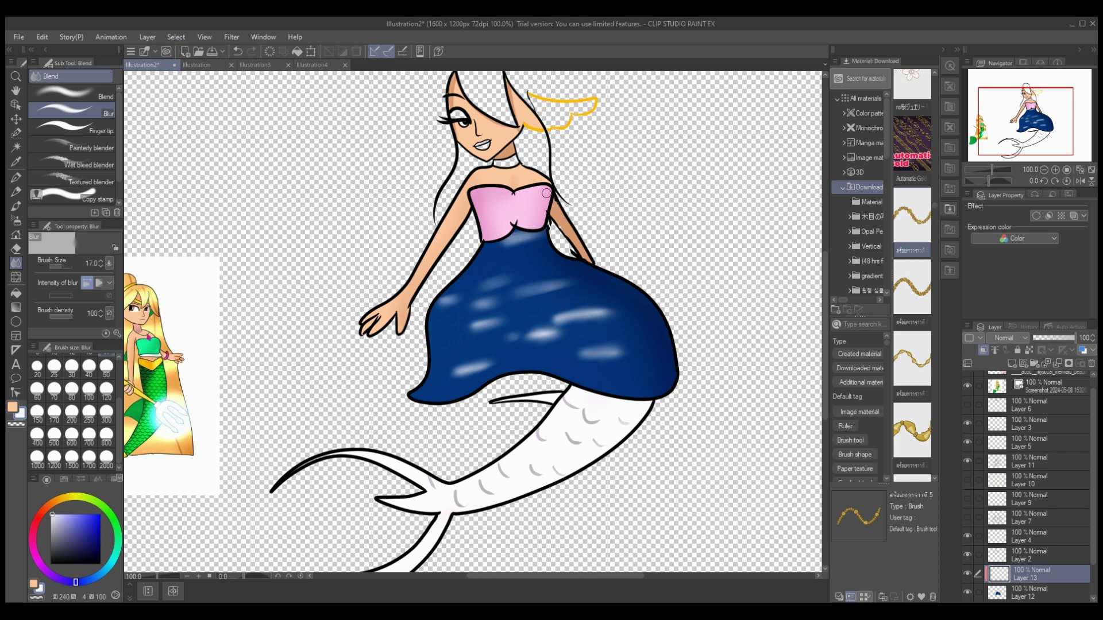
click(1056, 363)
click(1056, 363)
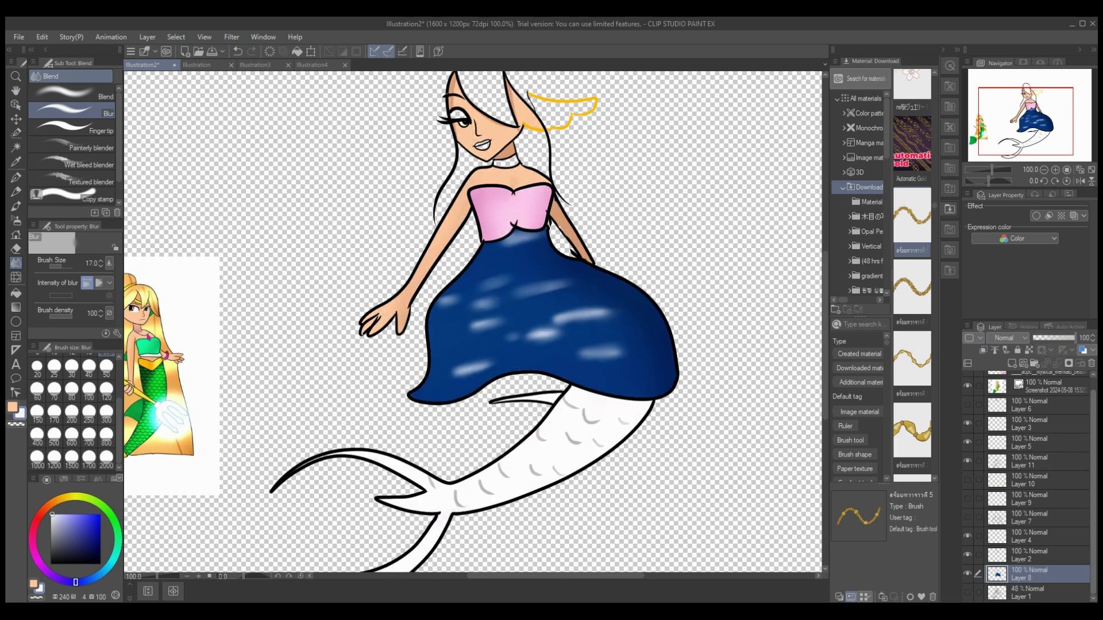
Fill the choker with bright orange on a new layer above the dress layer, using the Refer other layers fill.
click(1011, 363)
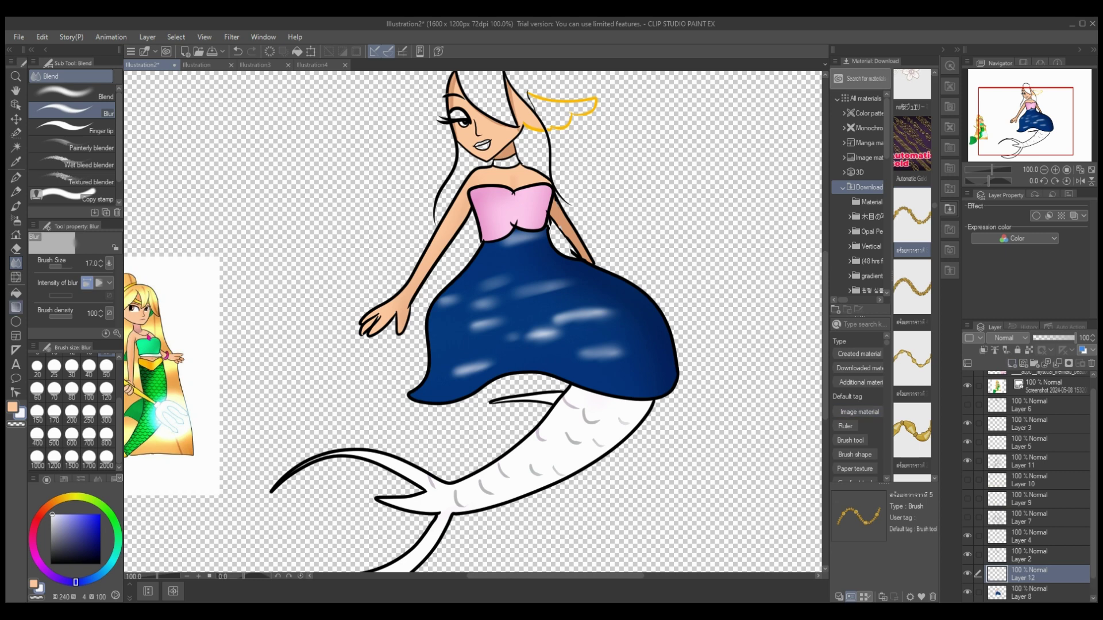
click(16, 293)
click(1012, 363)
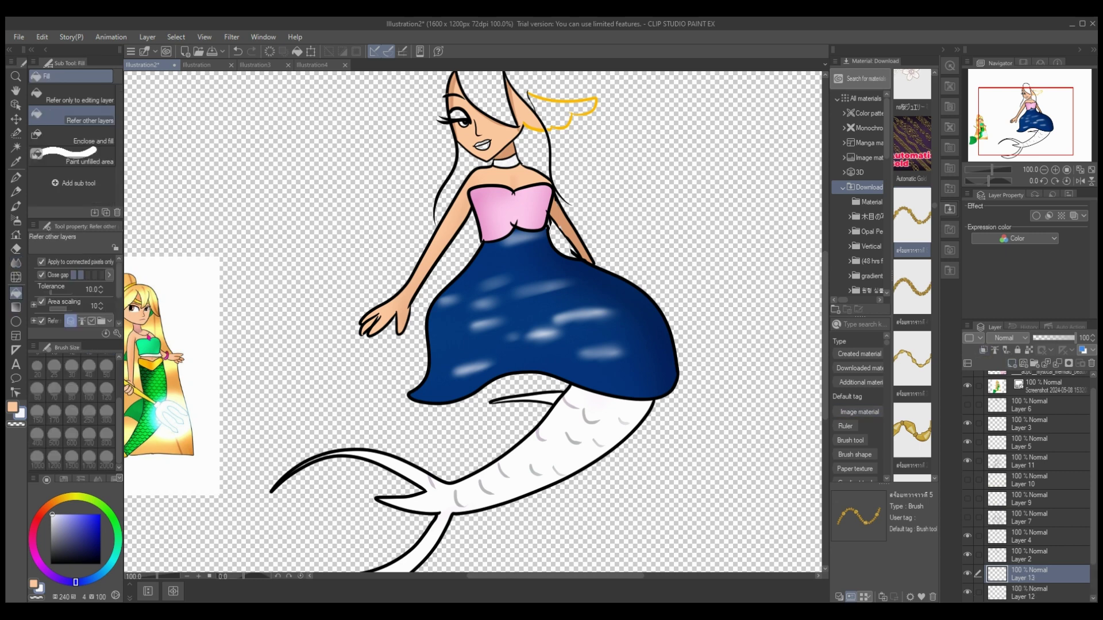
click(1034, 592)
drag(67, 496, 56, 501)
click(100, 515)
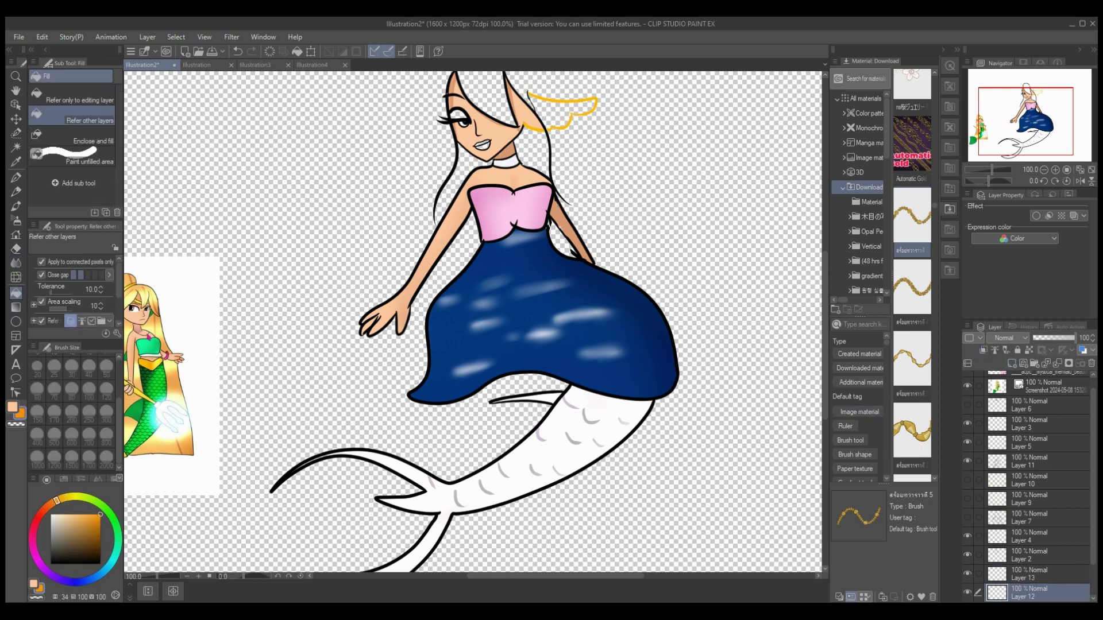
click(505, 162)
Airbrush a pale yellow highlight on the choker on a clipped Add (Glow) layer with the Soft airbrush at size 8.
click(1034, 574)
click(982, 349)
click(1008, 338)
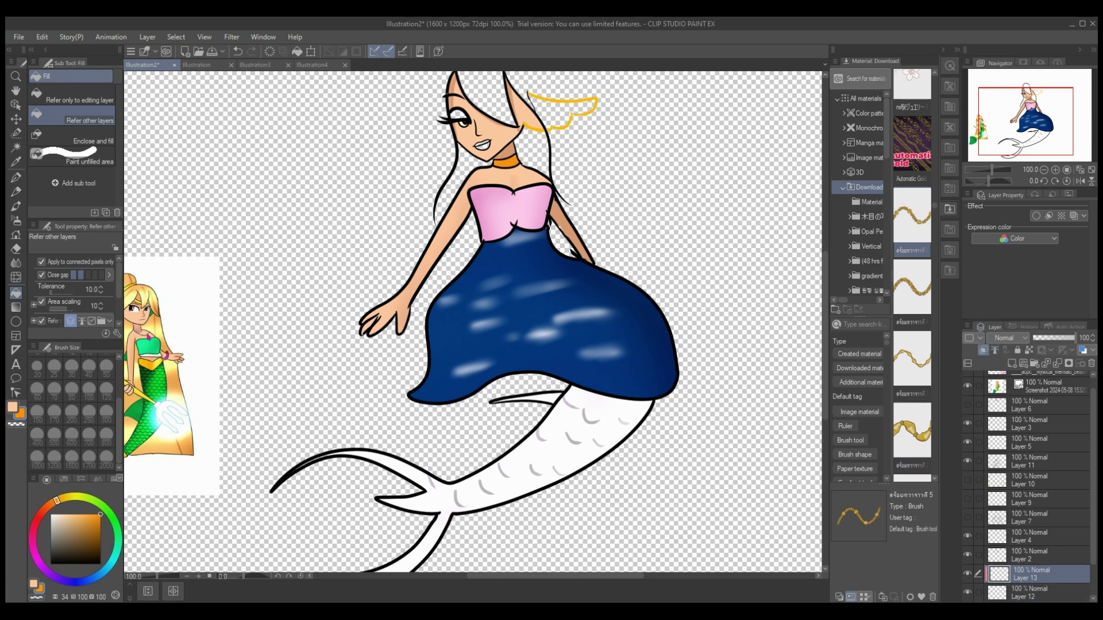
click(1008, 476)
click(17, 220)
click(65, 498)
drag(65, 498, 67, 497)
click(79, 515)
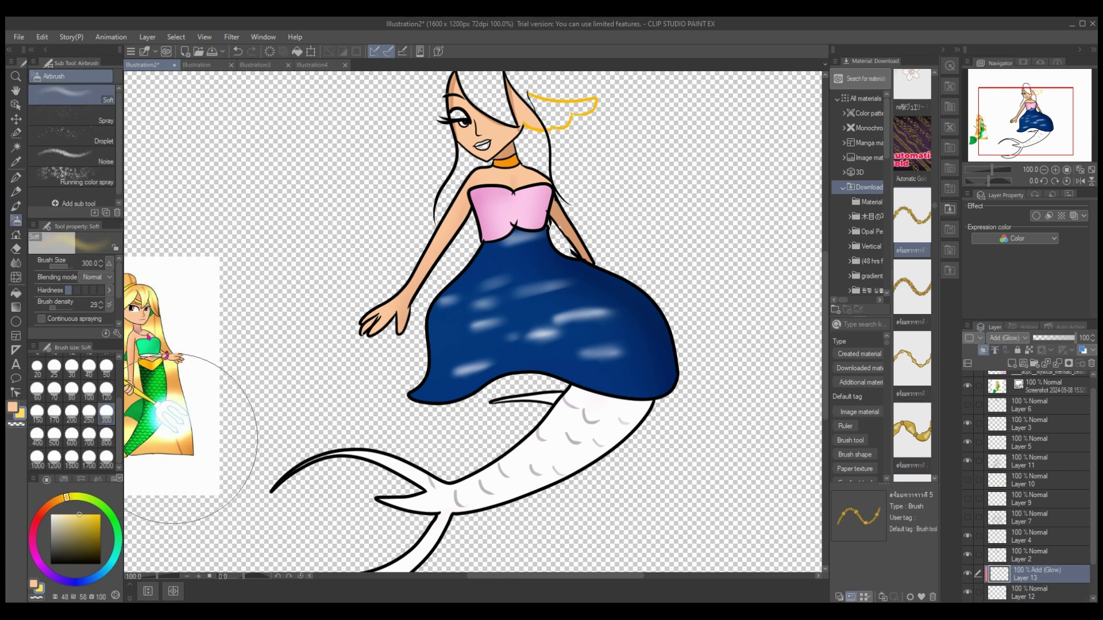
click(37, 355)
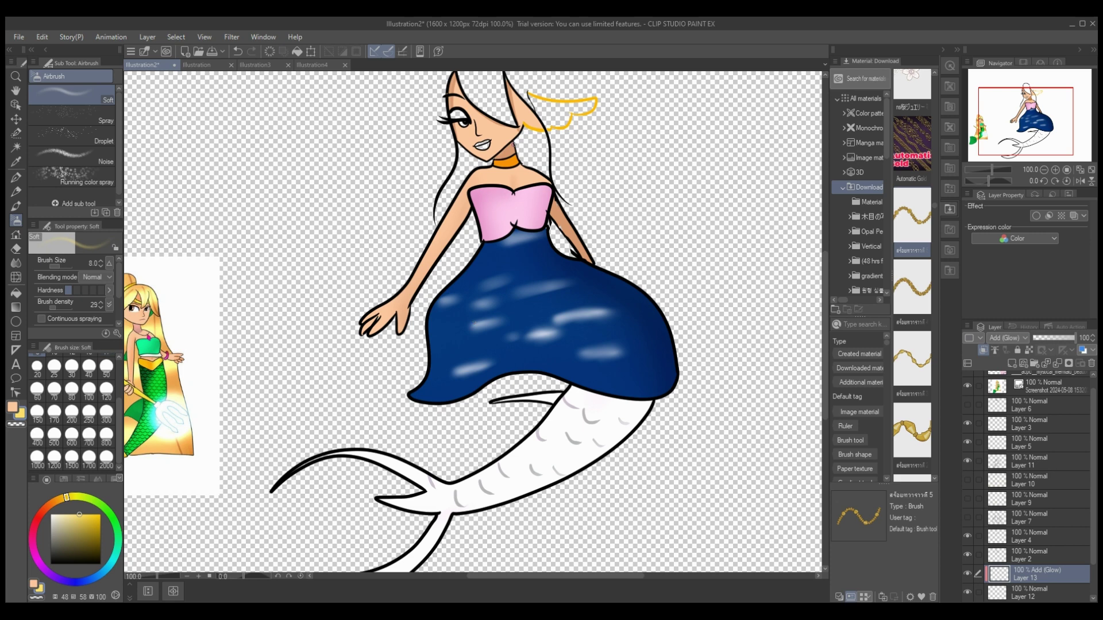
Soften the choker highlight with the Blur tool at size 20 and merge it into the choker layer.
click(16, 262)
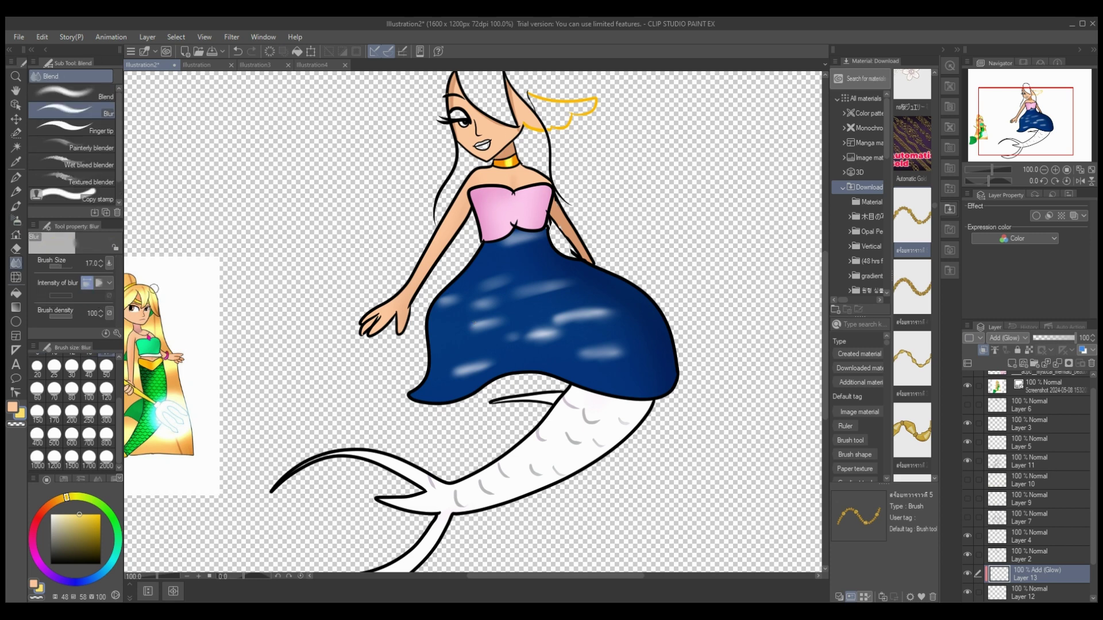
click(38, 367)
click(1057, 363)
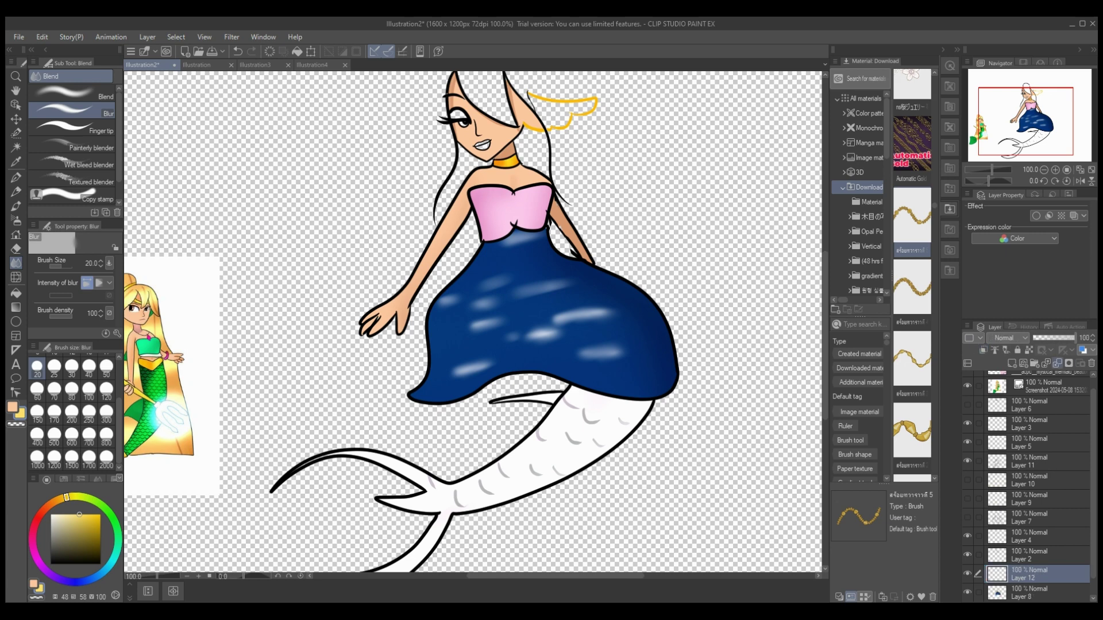
Paint a brown shadow over the choker on a new clipped Multiply layer with the G-pen at size 50.
click(1011, 363)
click(982, 350)
click(54, 501)
drag(82, 527, 83, 540)
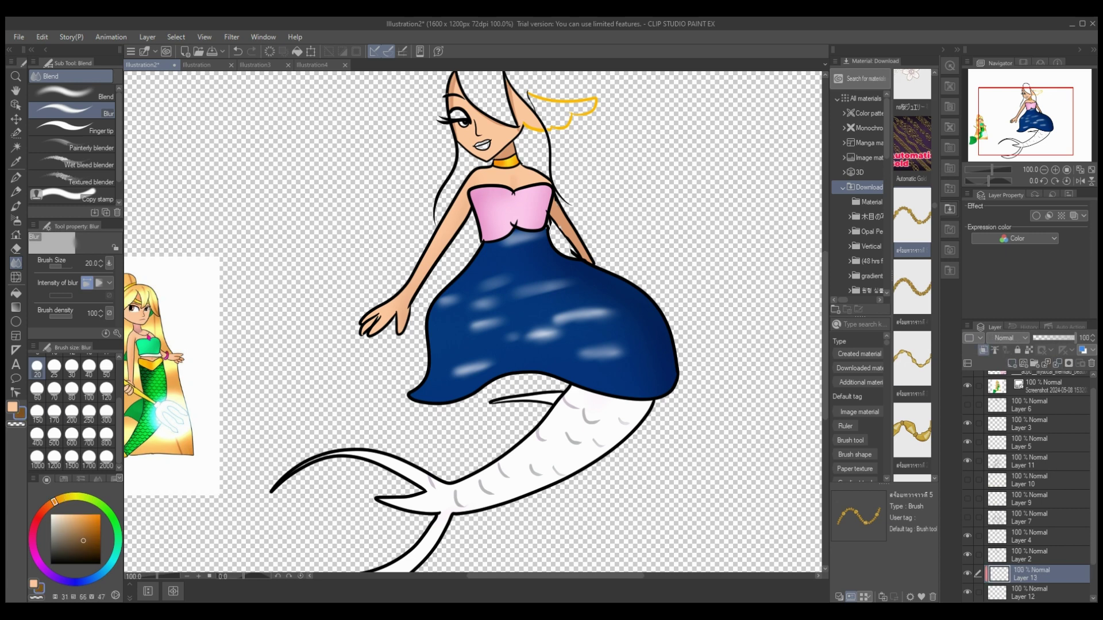
click(16, 177)
drag(519, 162, 494, 162)
click(1009, 337)
click(1005, 368)
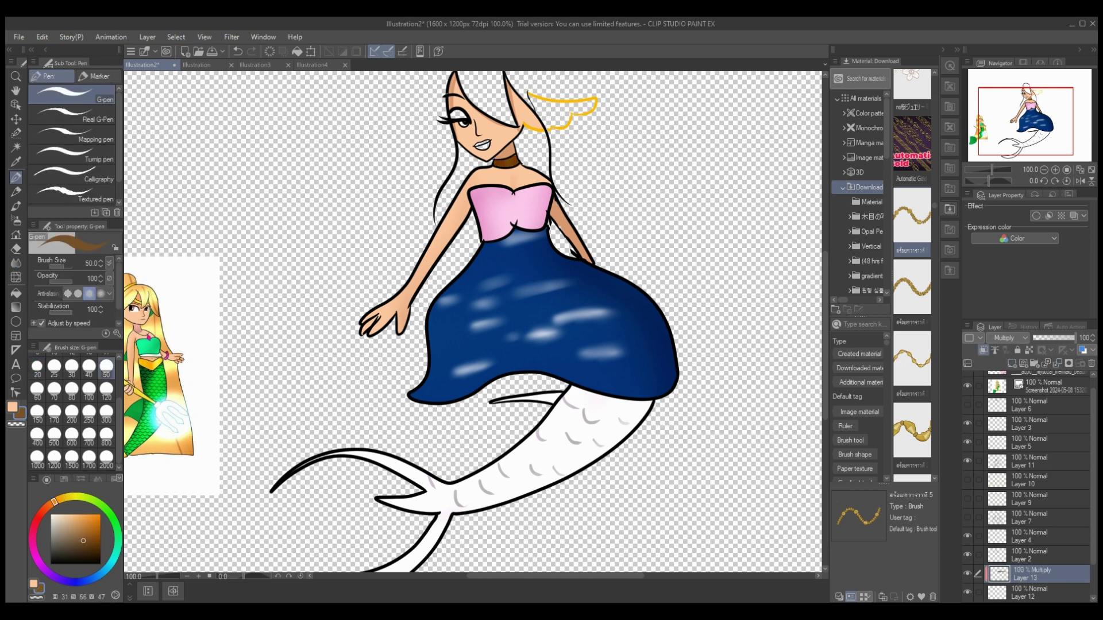
Lower the choker shadow's opacity and merge the choker layers down into the dress layer.
click(1055, 338)
key(ctrl+e)
key(ctrl+e)
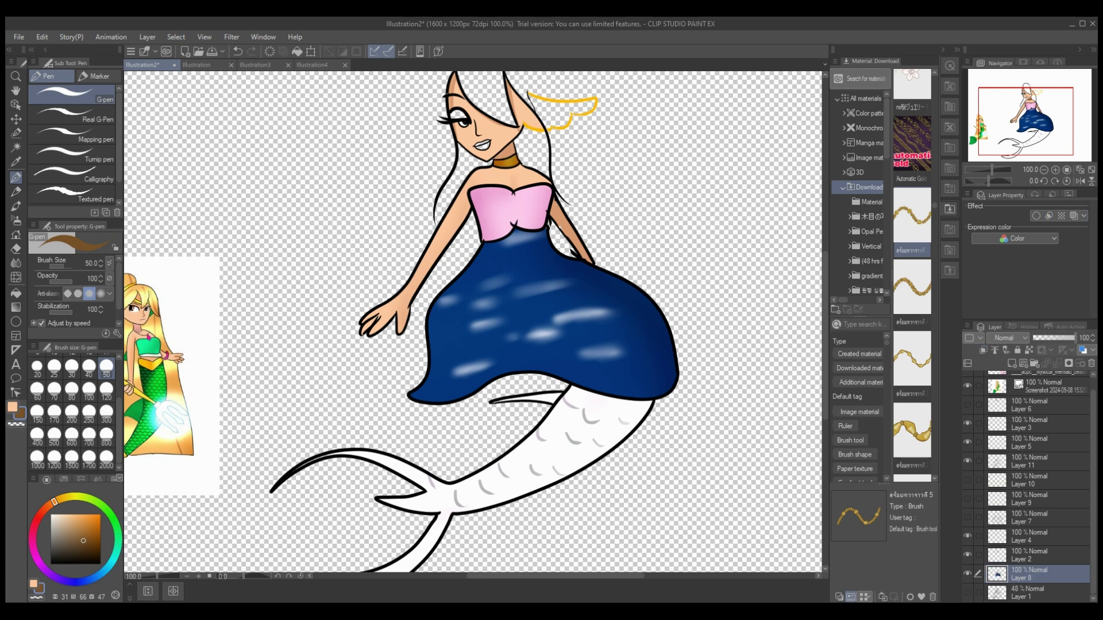
mouse_move(1073, 338)
mouse_down()
mouse_move(1033, 337)
mouse_move(1074, 338)
mouse_up()
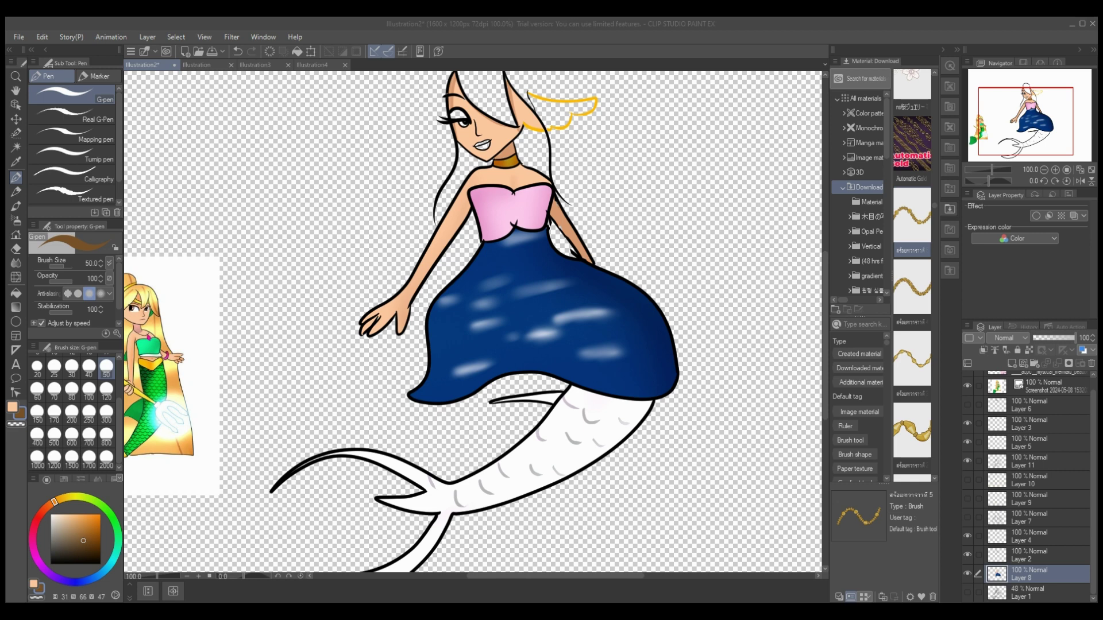
Fill the lips with dark red on a new layer above the dress layer.
click(1011, 363)
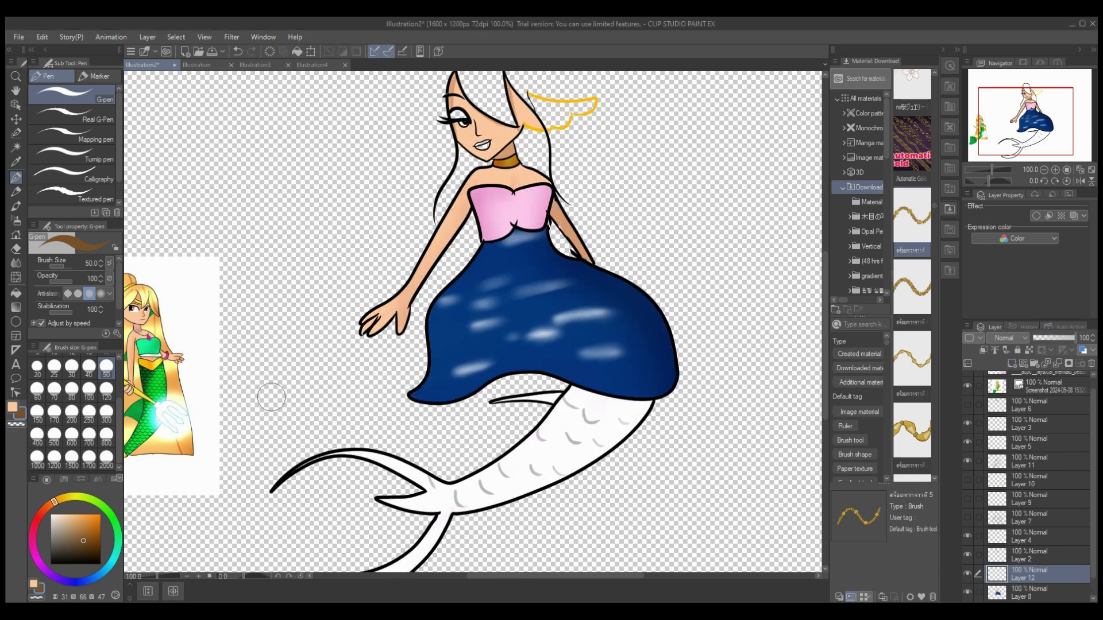
drag(33, 537, 35, 522)
click(100, 530)
click(15, 292)
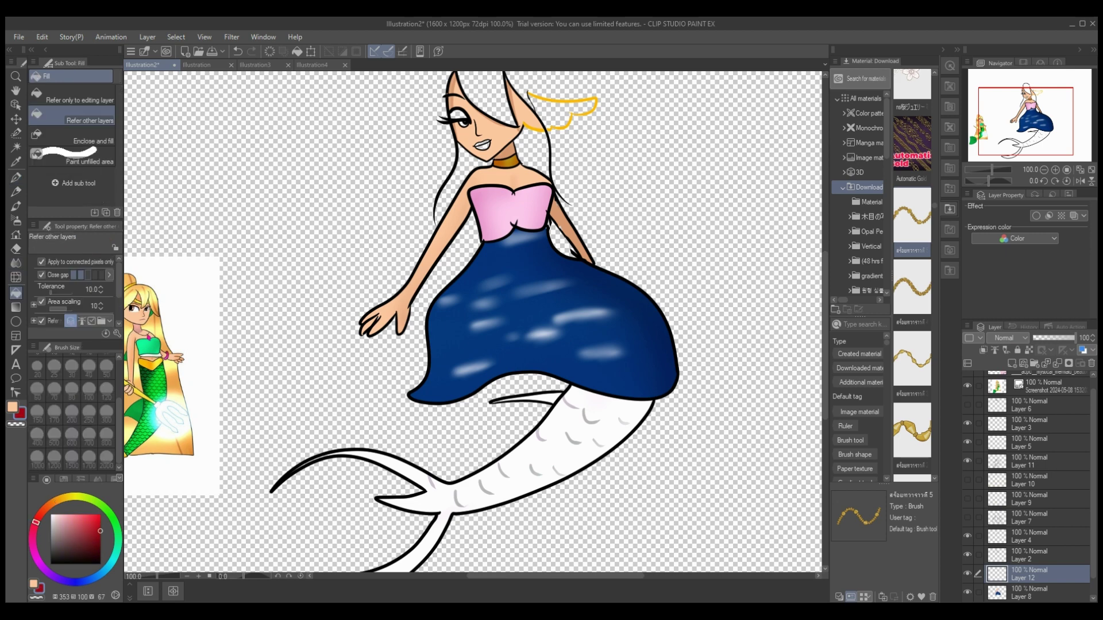
Draw a light red highlight on the lips on a new clipped Add layer with the G-pen at size 5.
click(1012, 363)
click(983, 350)
click(80, 514)
click(15, 177)
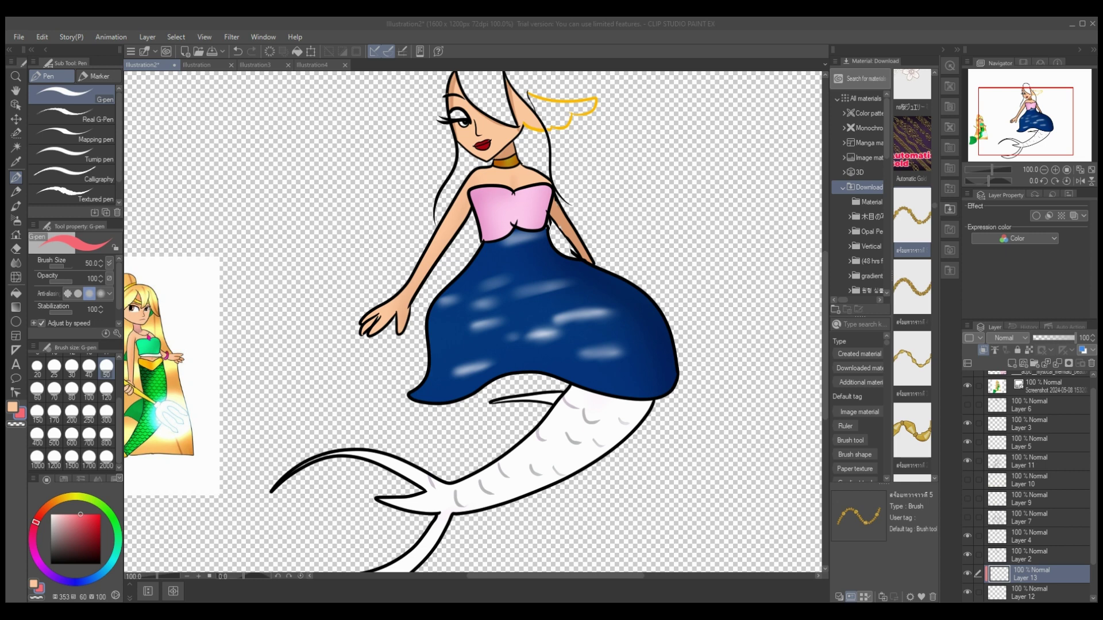
click(1008, 338)
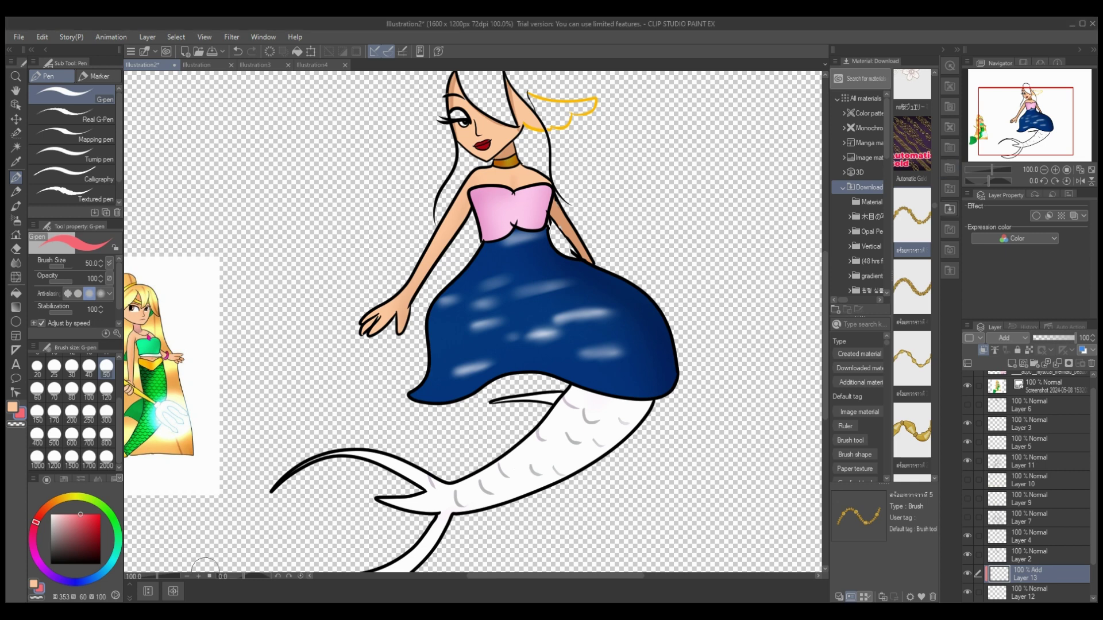
key(ctrl+plus)
scroll(472, 322, up, 3)
drag(825, 288, 825, 254)
key(ctrl+plus)
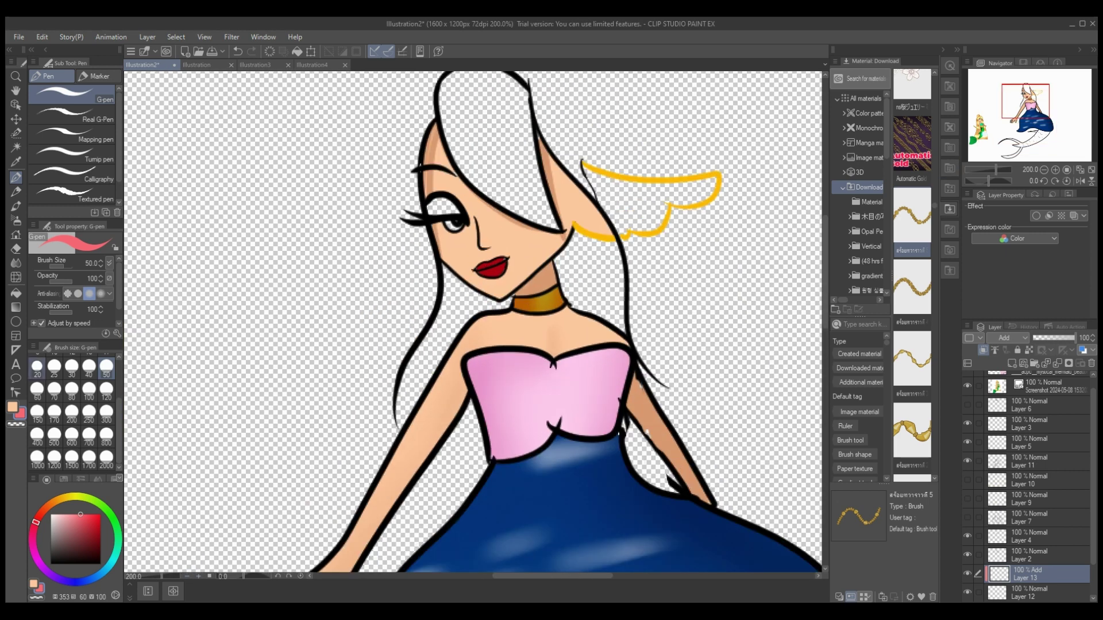
click(36, 368)
scroll(71, 387, up, 3)
click(71, 388)
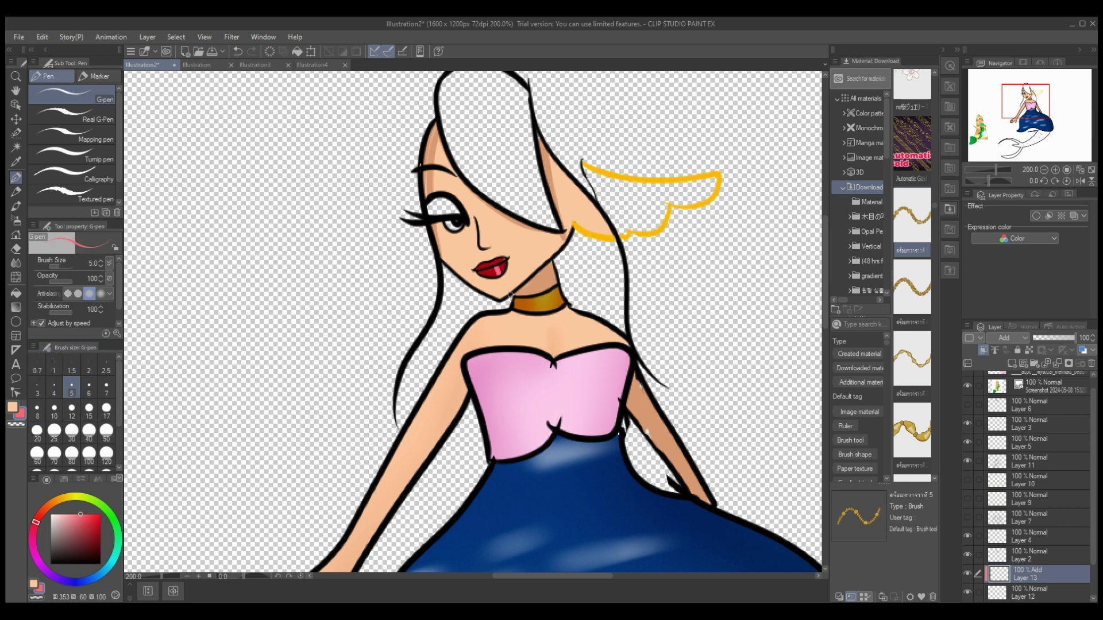
Switch the lip highlight layer to Add (Glow) and add pale pink highlight streaks to the lips.
key(Down)
click(67, 514)
key(ctrl+z)
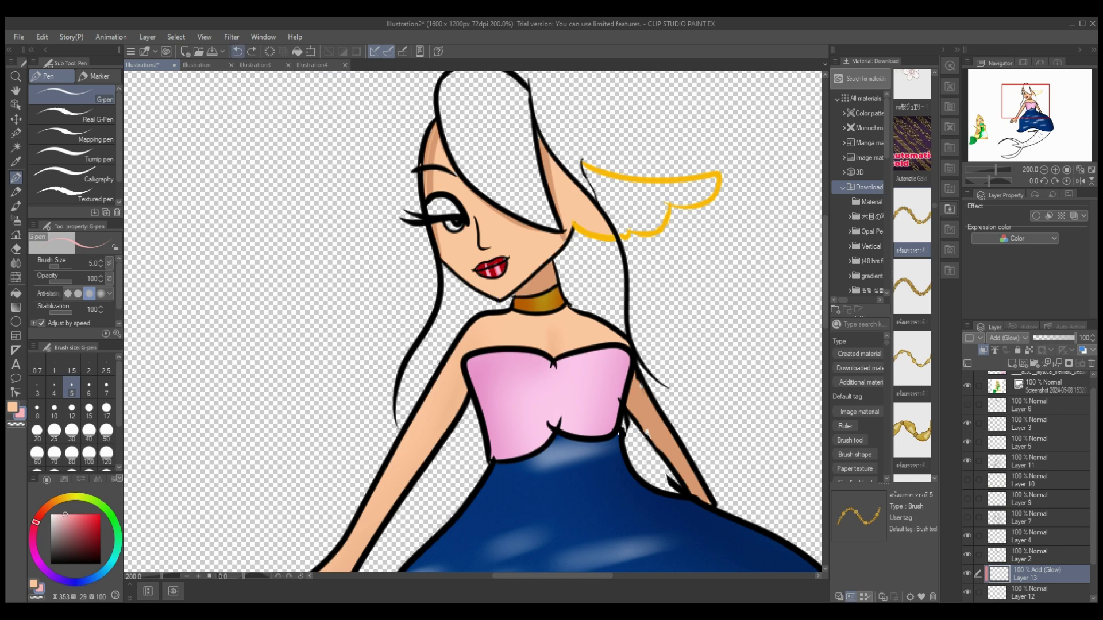
Blur the lip highlights at size 6 and merge the lip layers into the dress layer.
key(j)
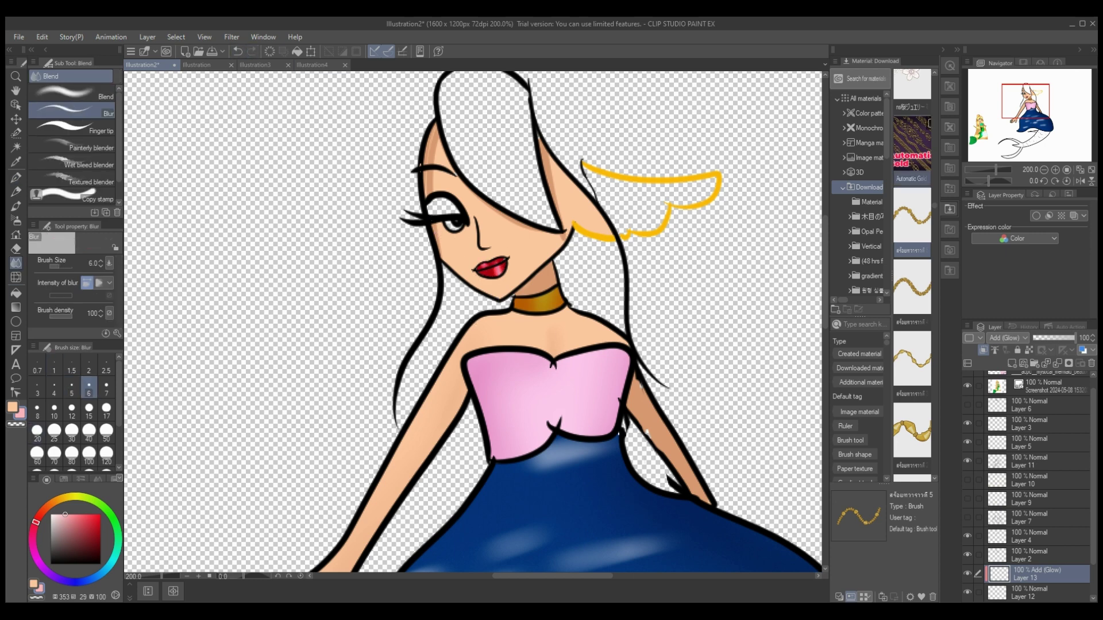
click(1056, 363)
click(1056, 363)
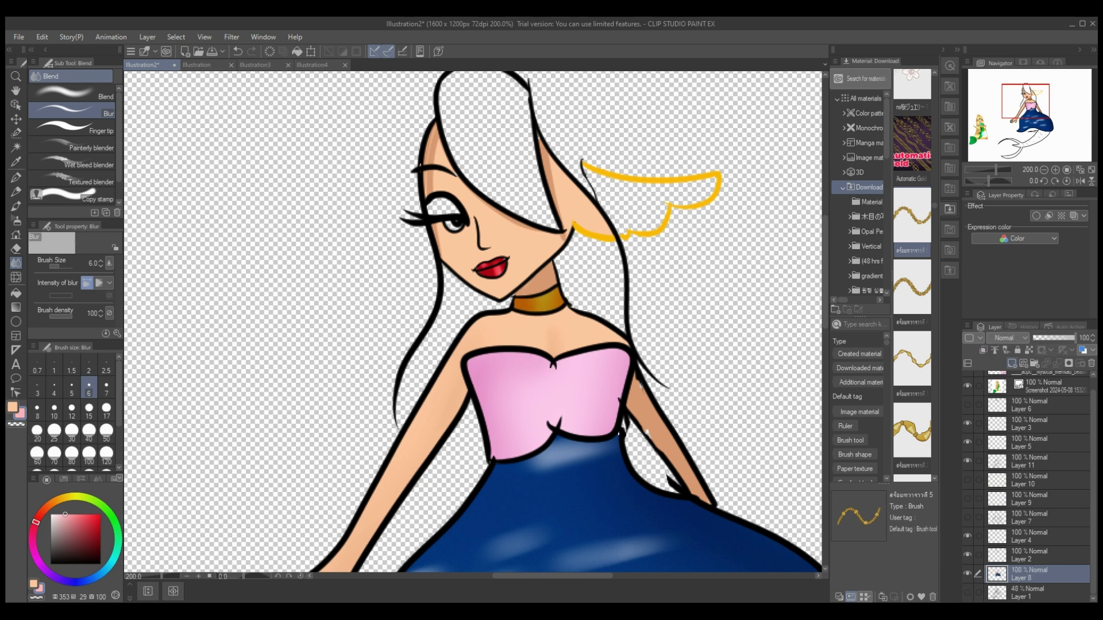
Fill the fringe over the forehead with golden orange on a new layer.
click(1011, 363)
drag(598, 575, 481, 576)
drag(825, 248, 824, 288)
key(i)
drag(438, 330, 436, 345)
drag(825, 299, 824, 343)
click(534, 384)
click(458, 571)
drag(457, 568, 505, 511)
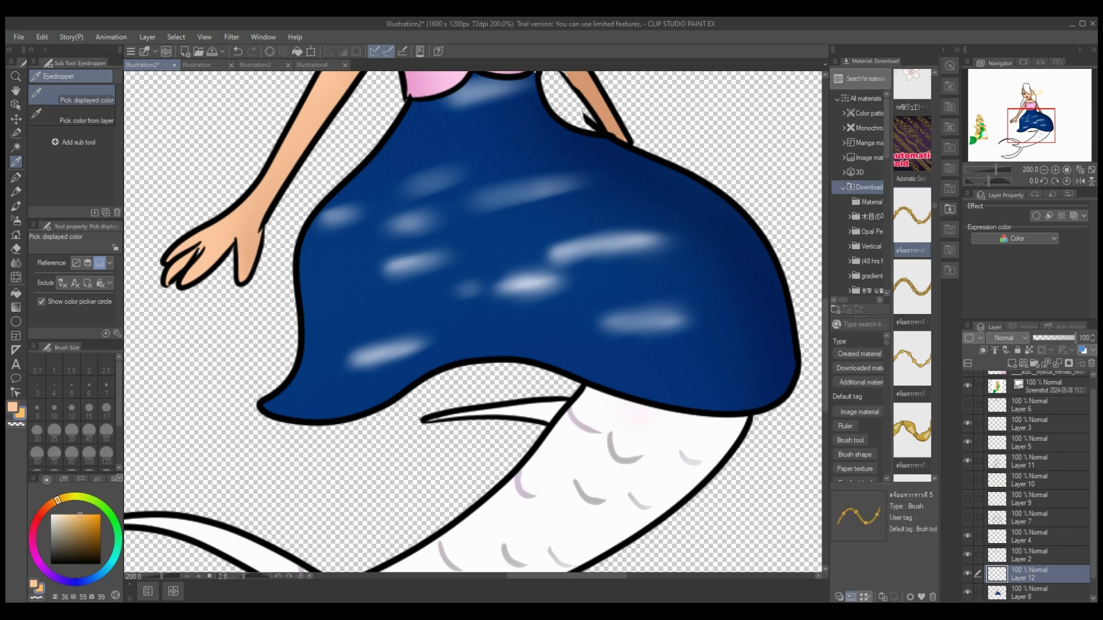
drag(825, 355, 824, 244)
click(16, 293)
click(408, 259)
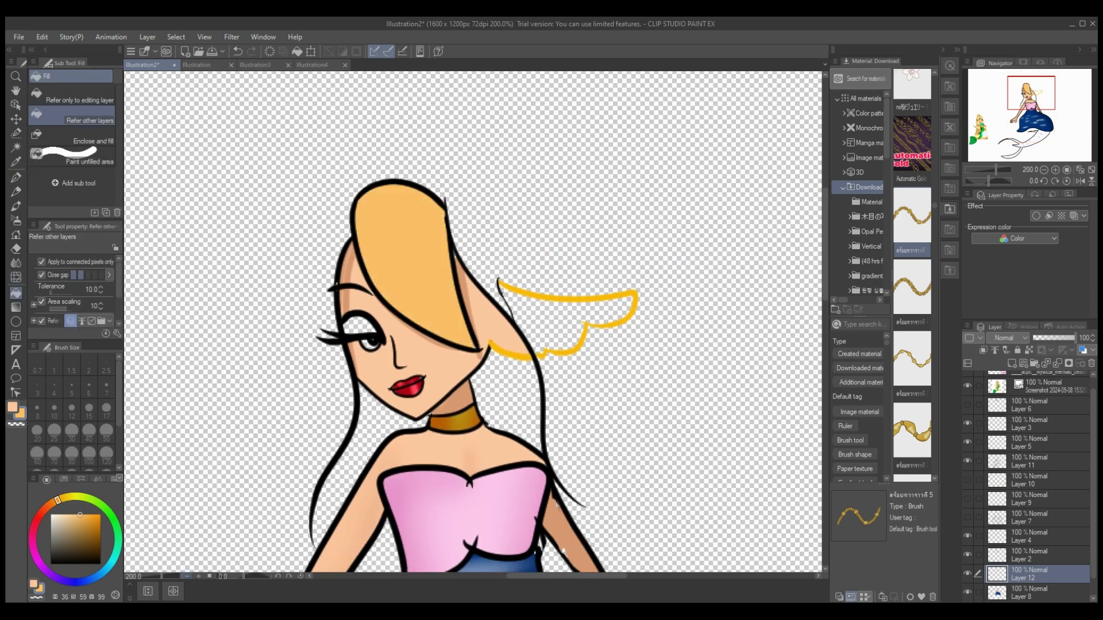
Toggle the hidden layers' visibility to find the long hair line art.
click(187, 576)
click(187, 576)
click(187, 576)
click(967, 480)
click(967, 479)
click(967, 480)
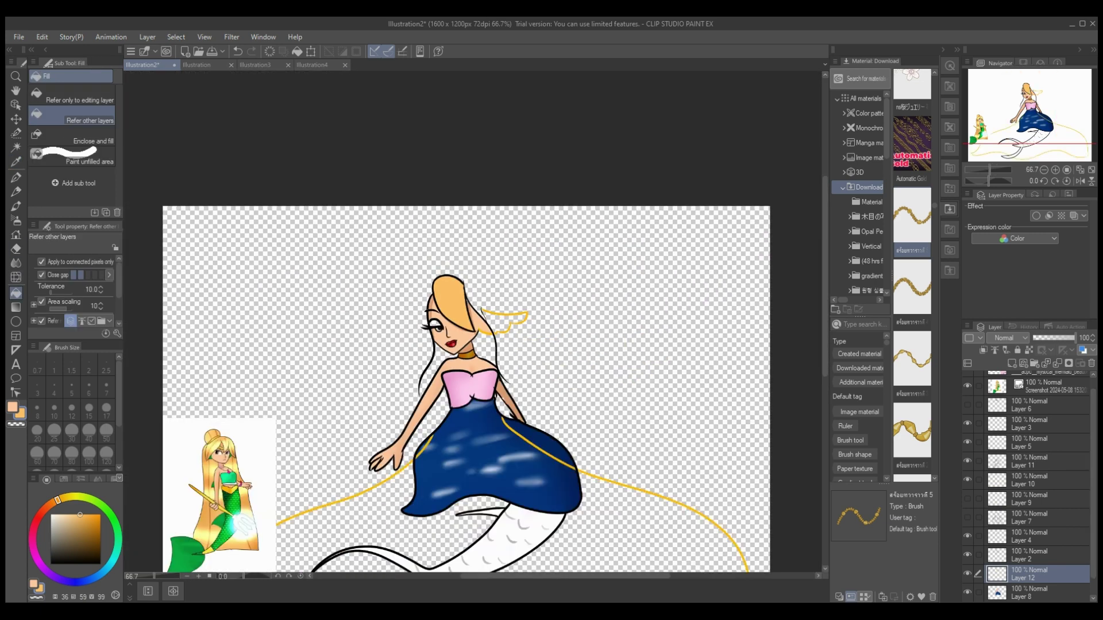
click(967, 480)
click(967, 499)
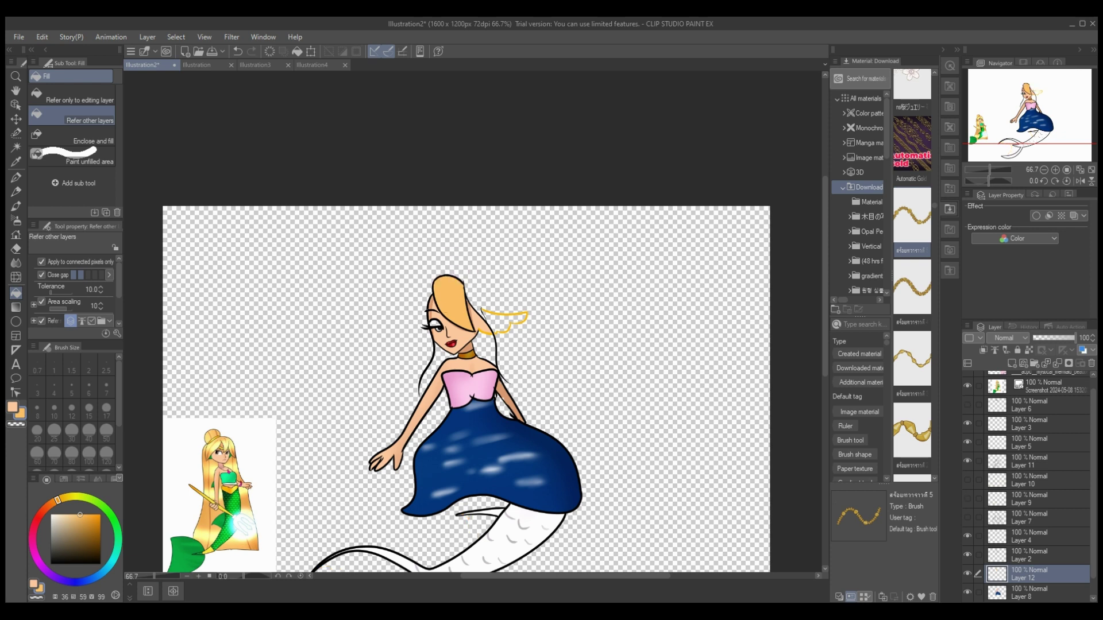
Show the hair line art on Layer 7, move it beneath the dress layer, and hide the rough sketch.
scroll(1034, 488, down, 1)
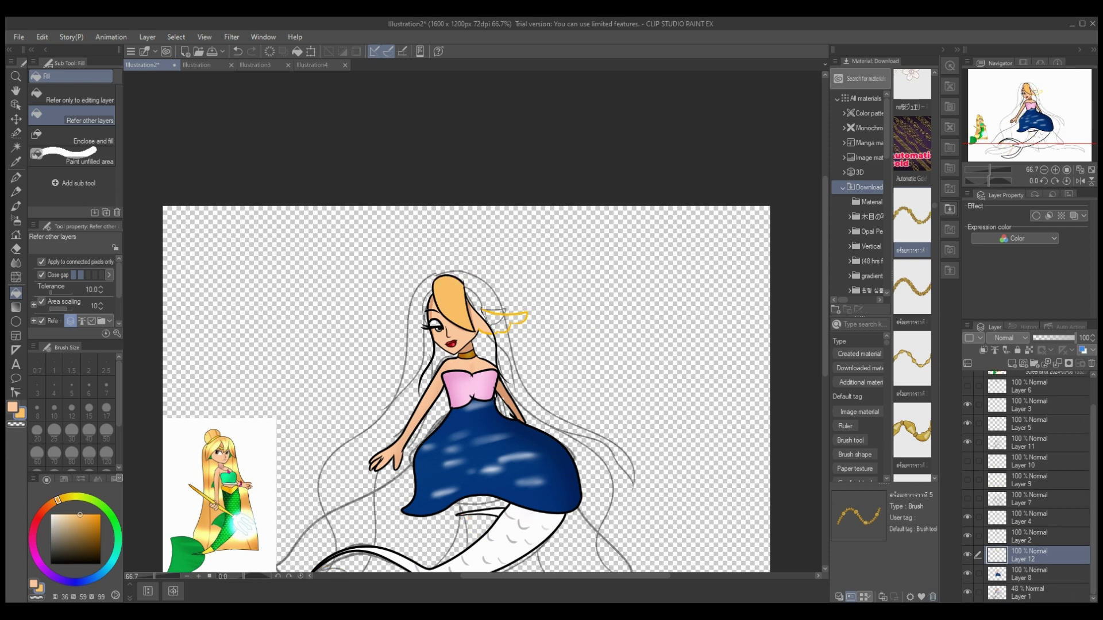
click(967, 499)
drag(1028, 499, 1028, 583)
click(967, 592)
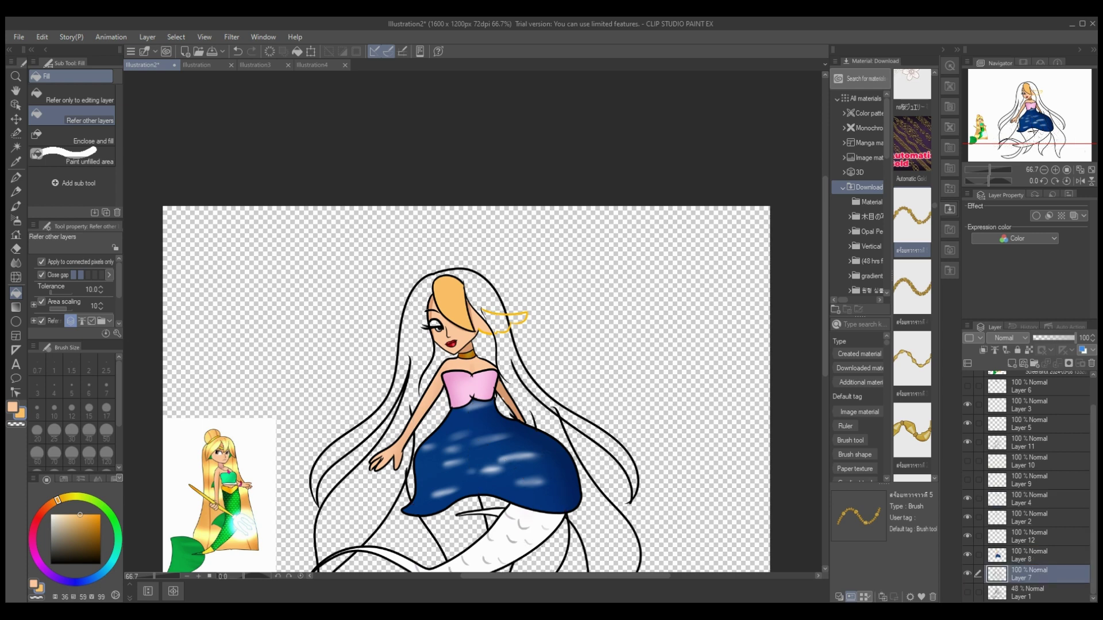
Fill the long hair around the head and body with golden orange on a new layer beneath the hair line art.
click(1034, 592)
click(1011, 363)
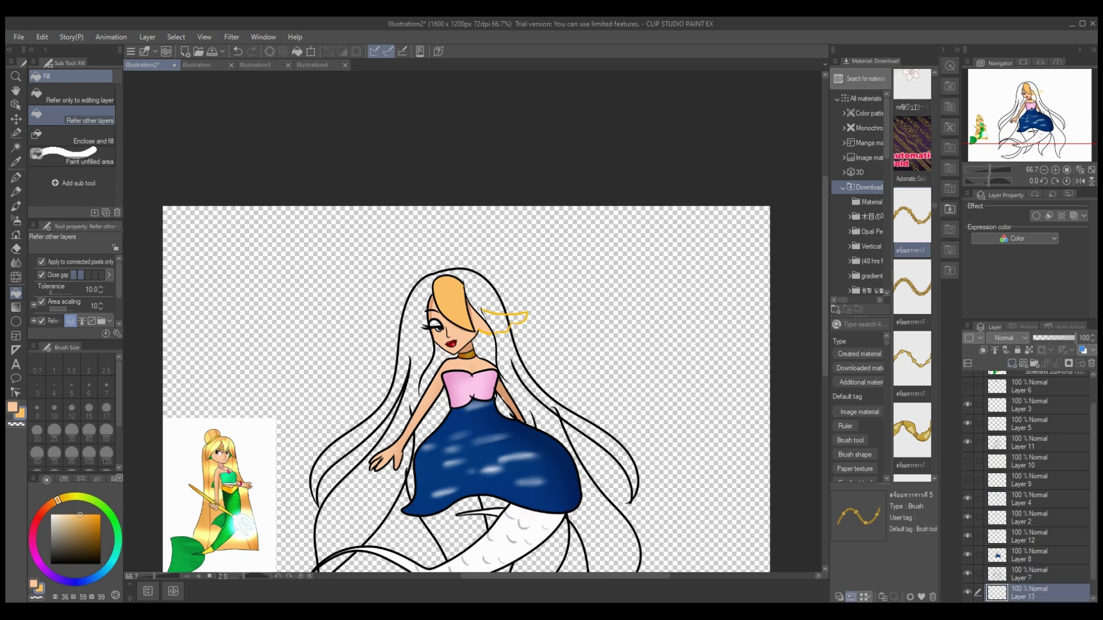
click(534, 391)
click(417, 316)
click(496, 323)
click(486, 345)
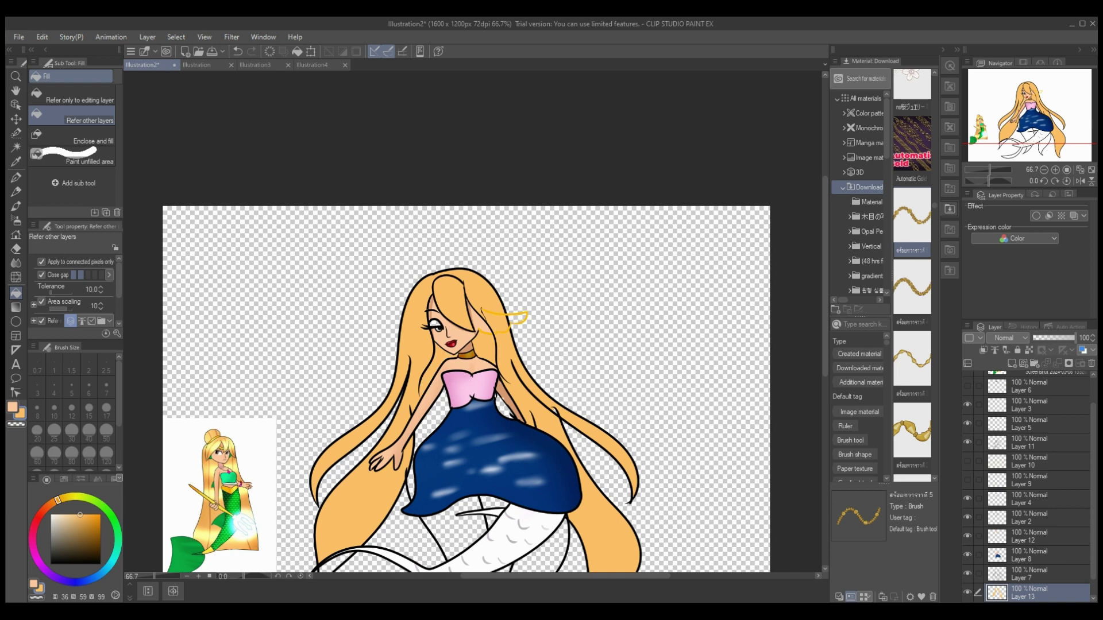
Fill the remaining lower hair strands beneath the skirt and around the tail with the same golden orange.
scroll(465, 333, down, 4)
click(442, 422)
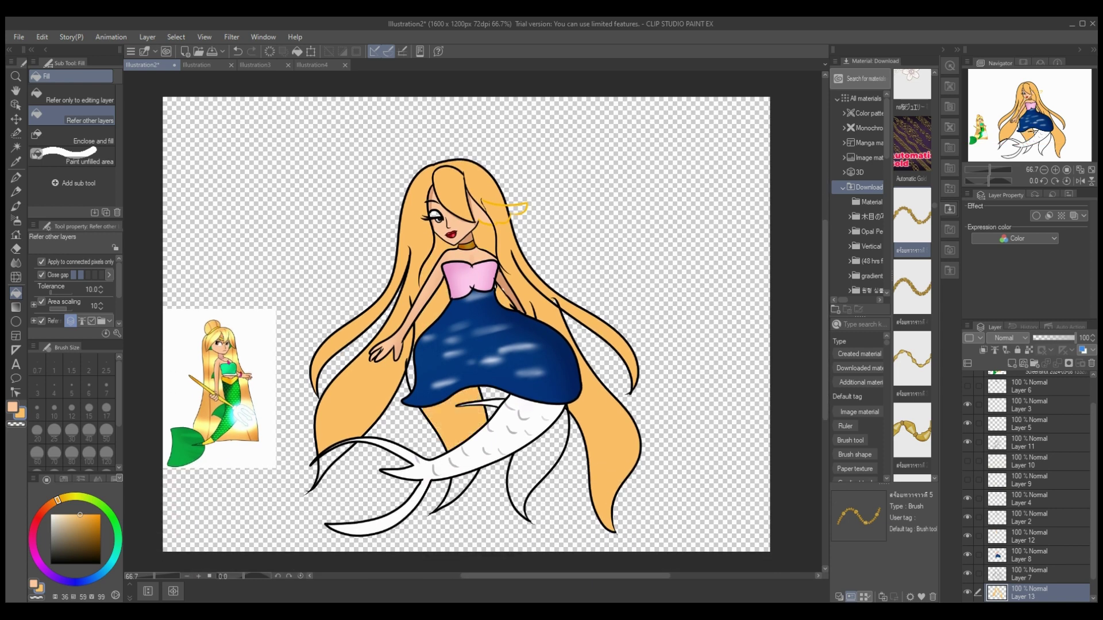
click(328, 459)
click(535, 465)
click(457, 490)
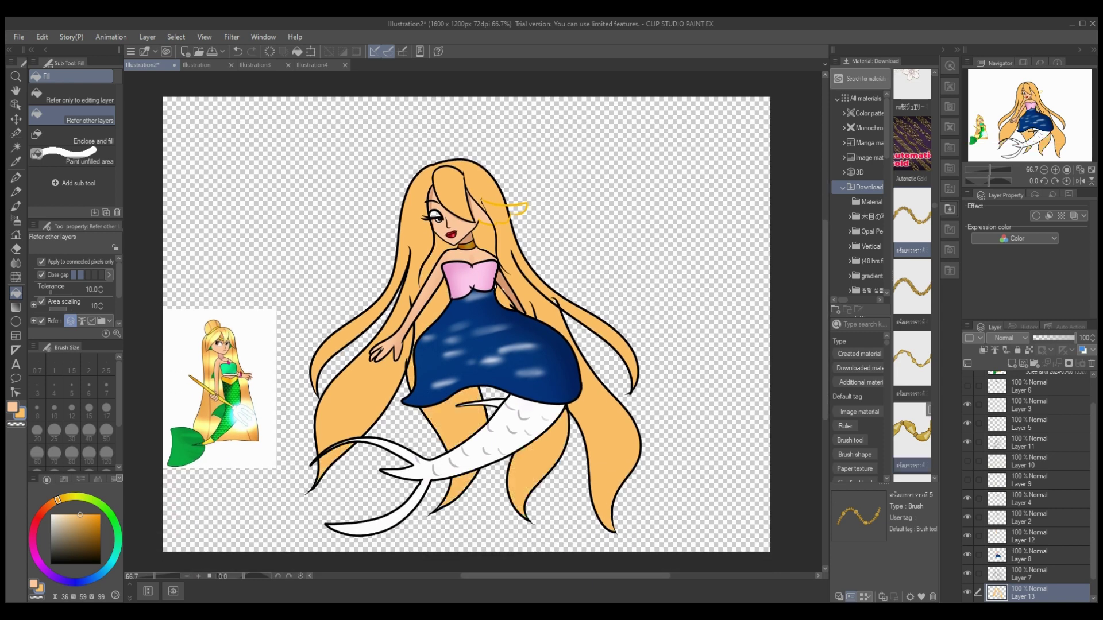
Add a new layer above Layer 12, clip it to the bangs' colour, and ready the G-pen for hair streaks.
click(1037, 536)
click(1011, 363)
click(983, 349)
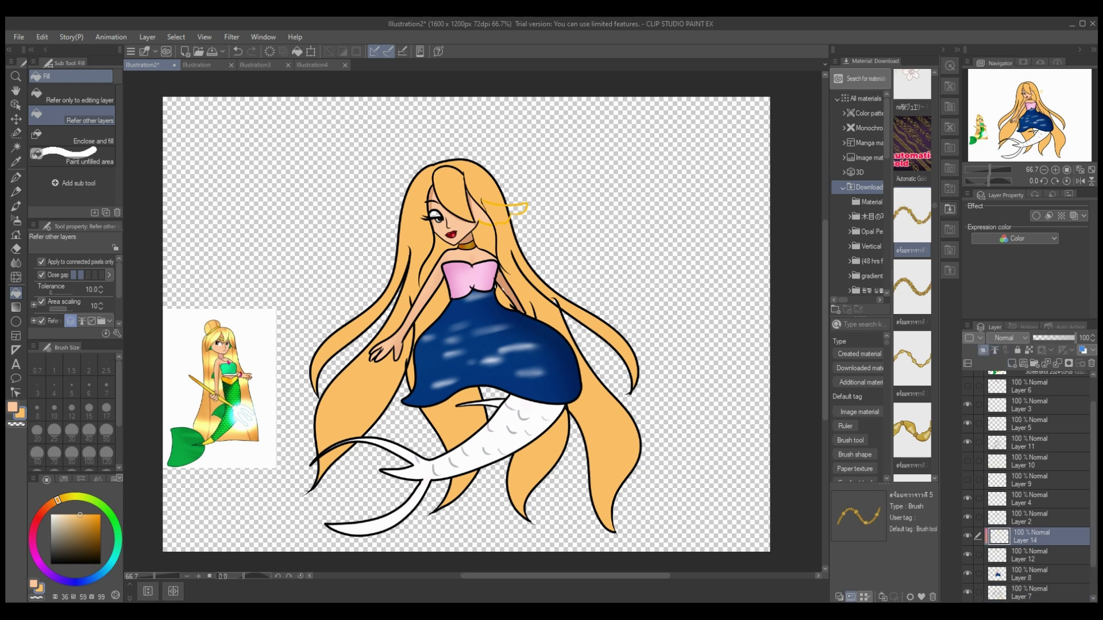
click(16, 177)
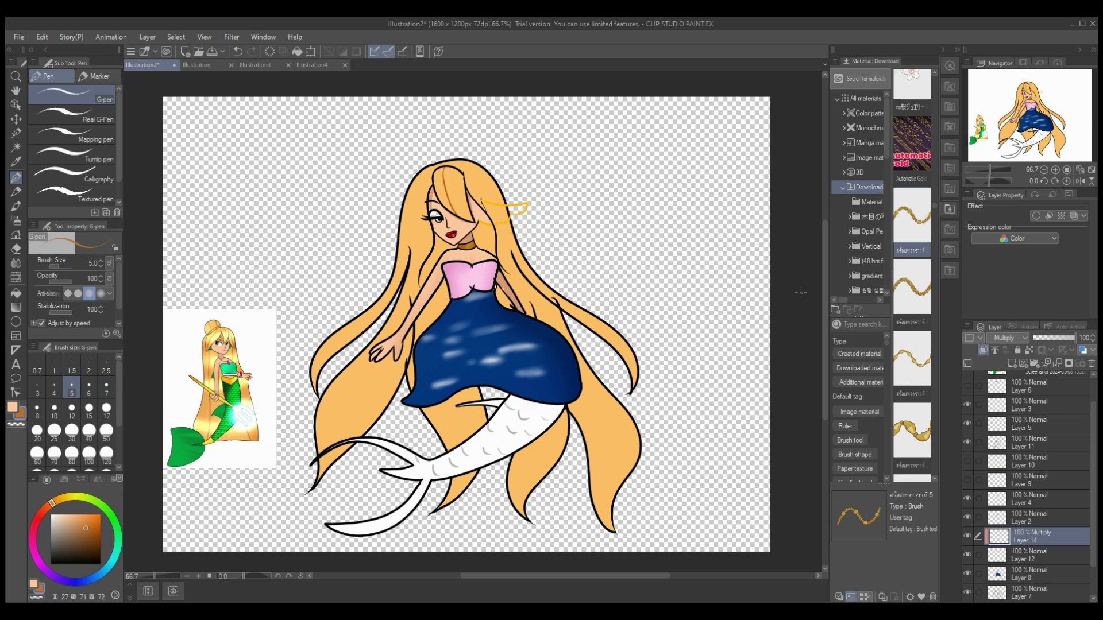
Undo the thin streak on the bangs and paint dark brown streaks down them with the G-pen at size 17.
key(ctrl+z)
key(ctrl+z)
key(ctrl+z)
click(983, 350)
click(87, 543)
click(107, 389)
key(bracketright)
key(bracketright)
key(bracketright)
key(bracketright)
key(bracketright)
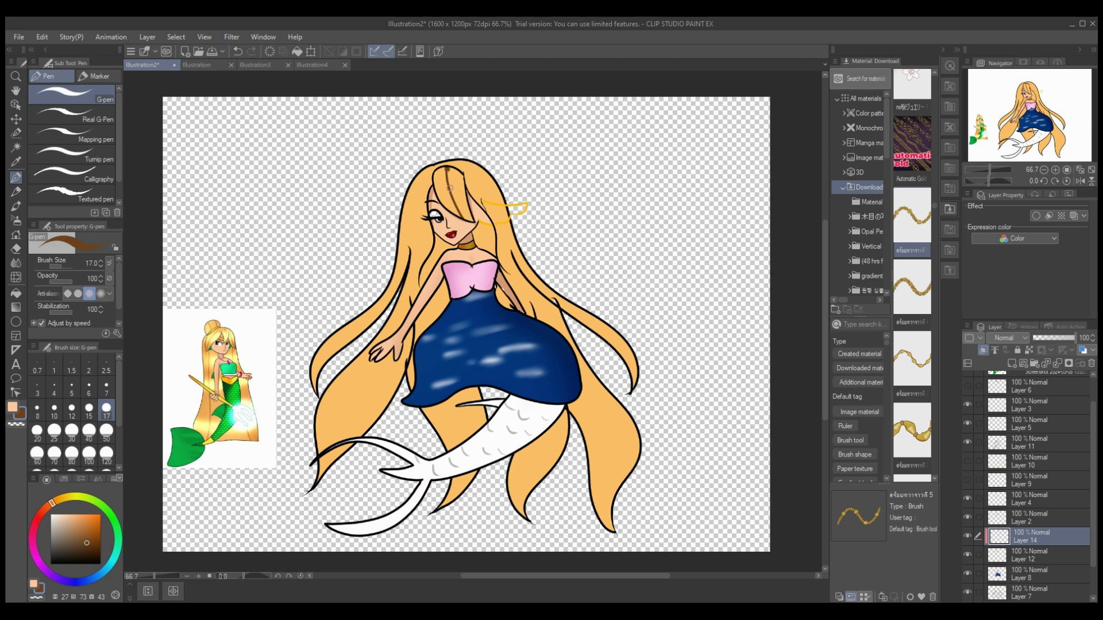
drag(446, 168, 457, 213)
Paint matching dark brown streaks down the long hair strands on a new layer clipped to Layer 13.
key(ctrl+shift+n)
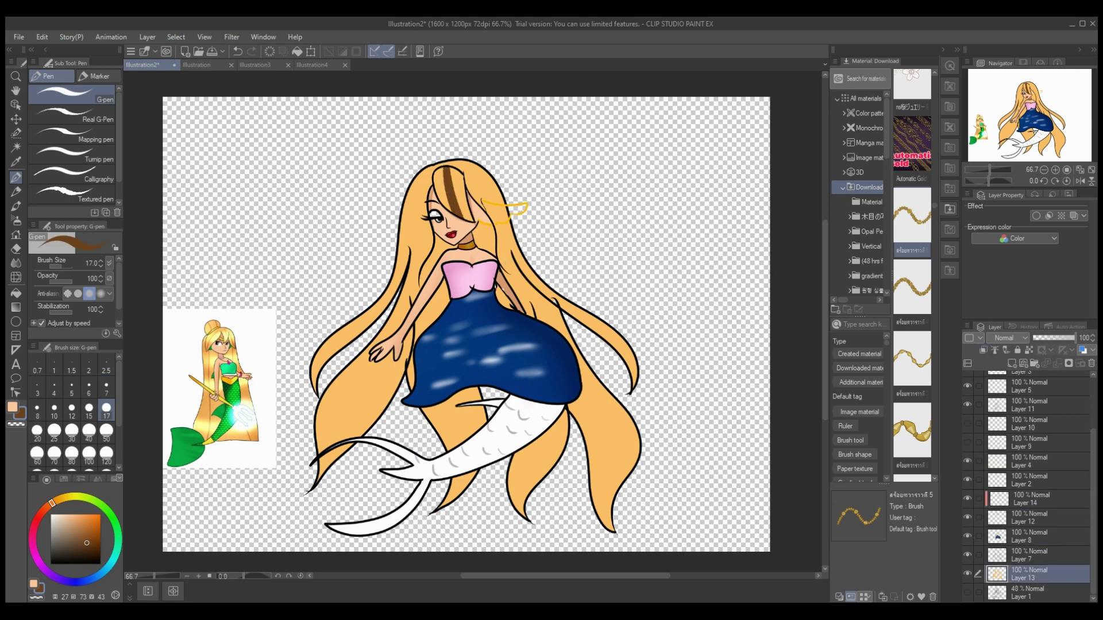
mouse_move(431, 167)
mouse_down()
mouse_move(408, 240)
mouse_move(327, 364)
mouse_up()
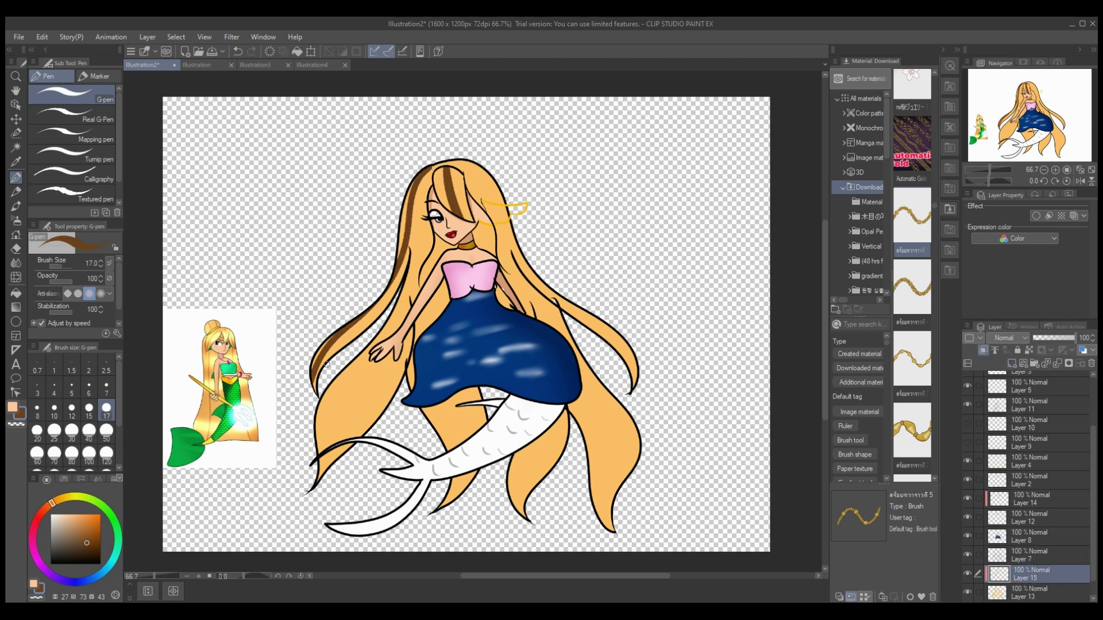
drag(402, 302, 319, 467)
drag(469, 162, 641, 394)
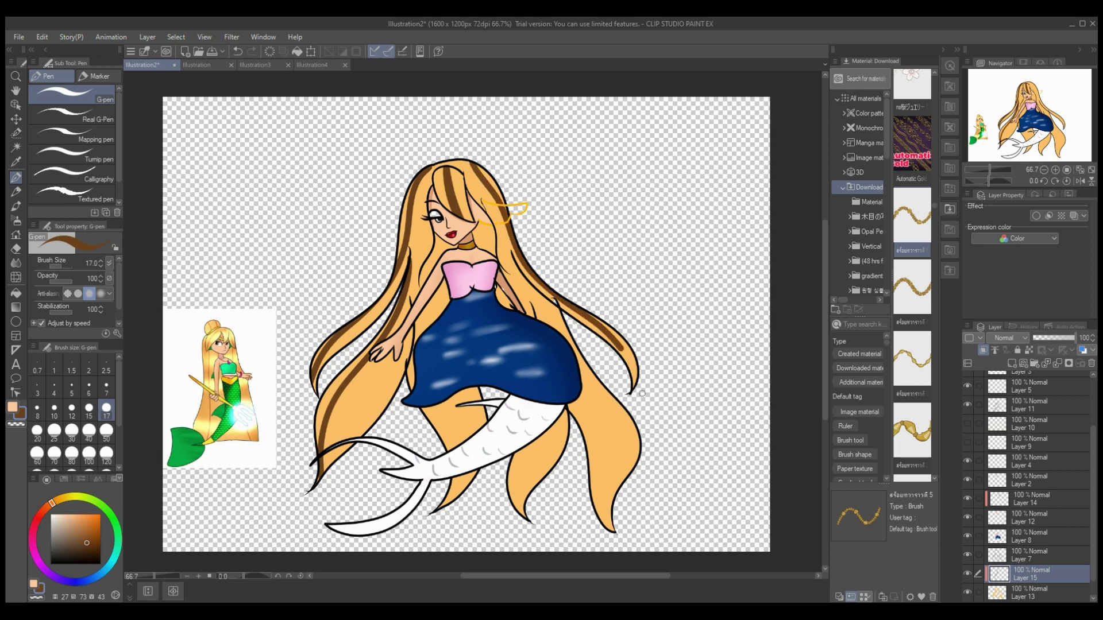
mouse_move(508, 250)
mouse_down()
mouse_move(614, 406)
mouse_move(612, 531)
mouse_up()
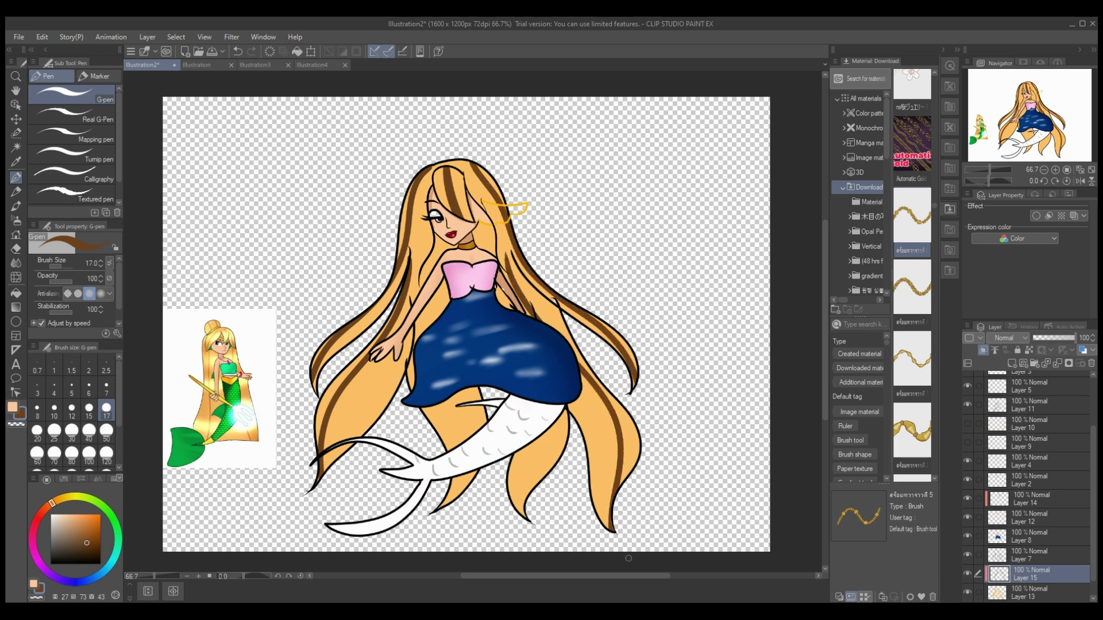
Merge both brown streak layers down into their hair colour layers, Layer 13 and Layer 12.
click(1056, 363)
click(1036, 498)
click(1056, 363)
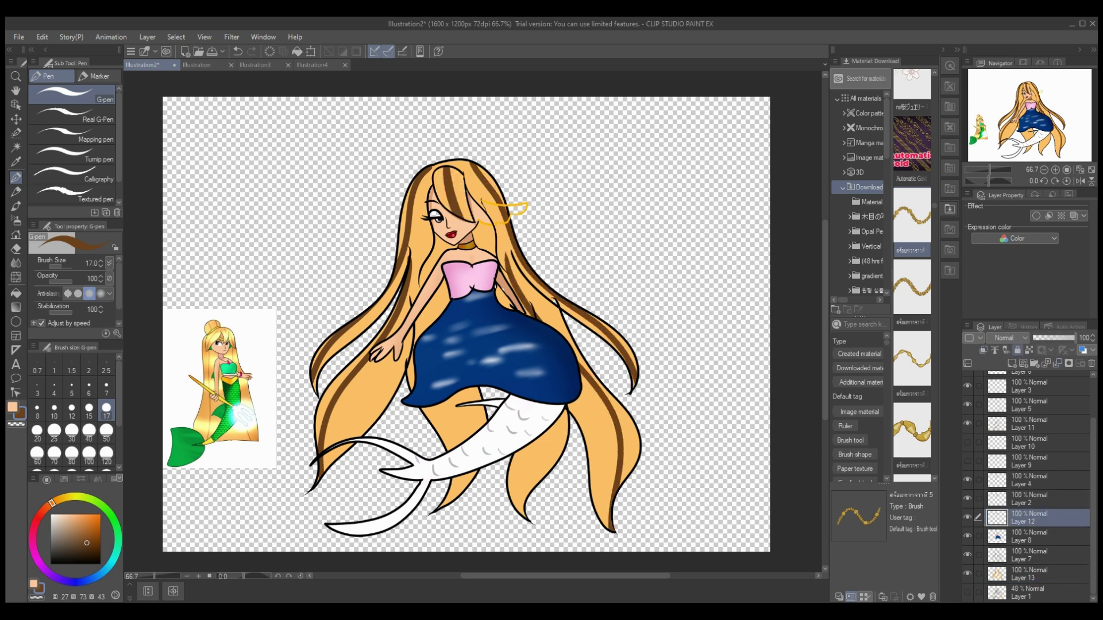
Paint a light orange highlight band across the bangs with a size 50 G-pen on a new clipped Add (Glow) layer.
click(1011, 363)
key(ctrl+alt+g)
click(1009, 338)
click(1009, 482)
click(71, 514)
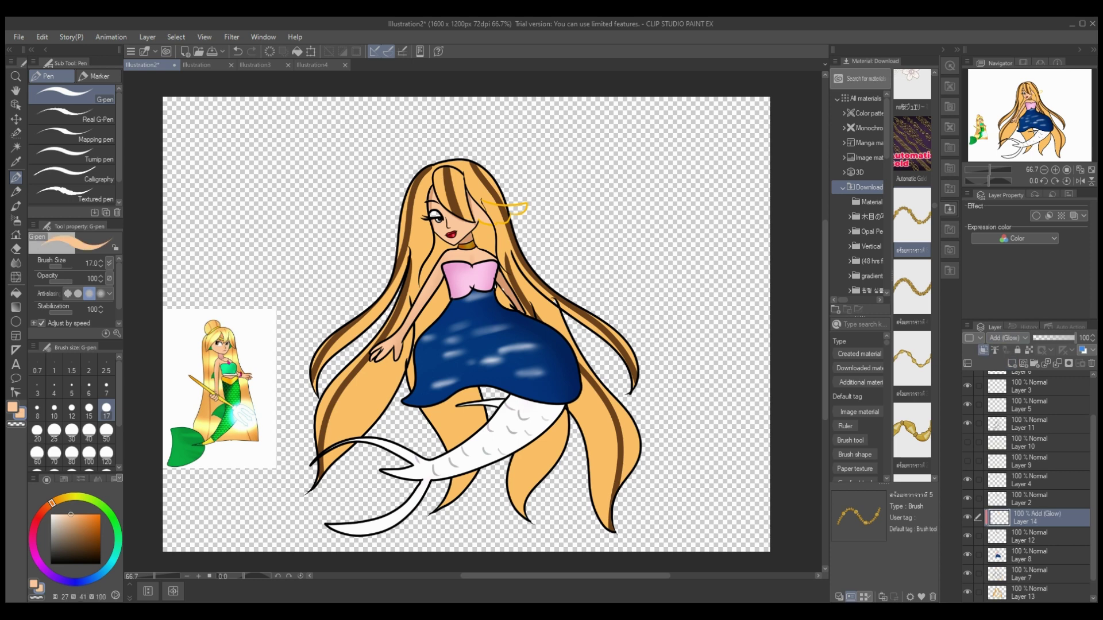
click(72, 497)
click(57, 500)
click(106, 434)
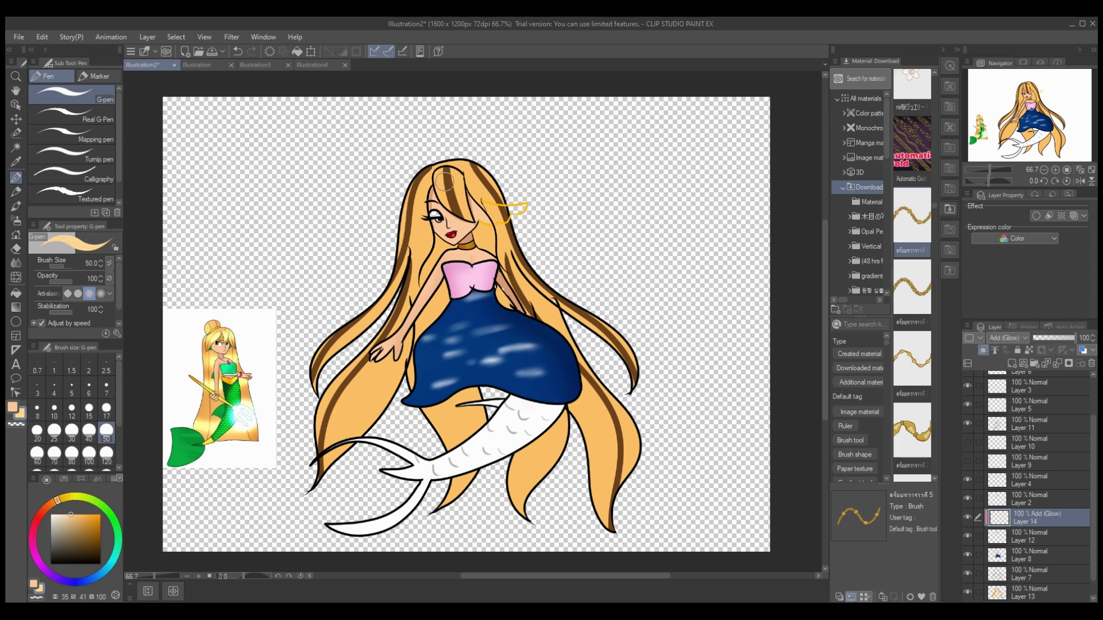
drag(442, 182, 469, 184)
Extend the highlight band across the hair on both sides of the head on a new Add (Glow) layer clipped to Layer 13.
click(1051, 592)
click(1011, 363)
click(983, 350)
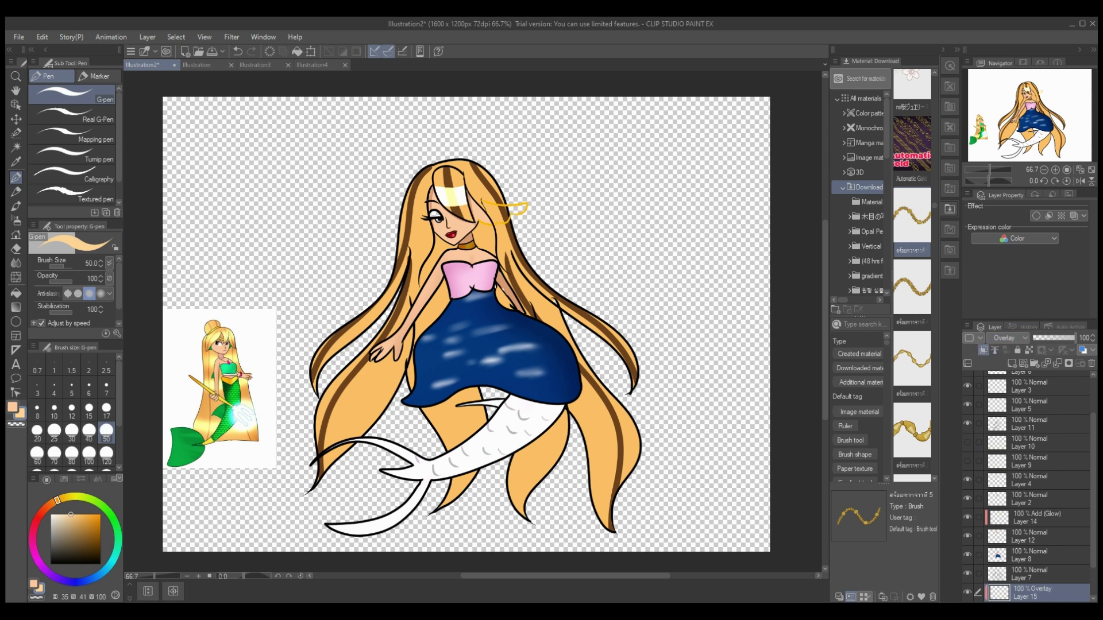
drag(412, 198, 496, 187)
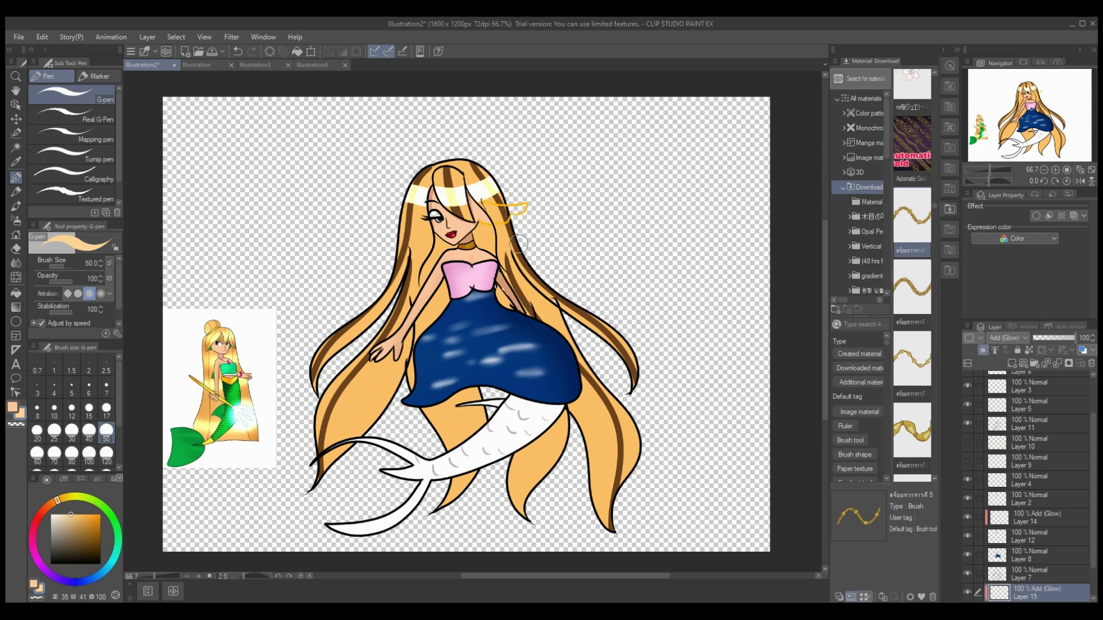
Paint brownish-orange shadows along the long hair strands and beneath the skirt on a new Multiply layer clipped to Layer 13.
scroll(1028, 517, down, 1)
click(1028, 574)
click(1011, 363)
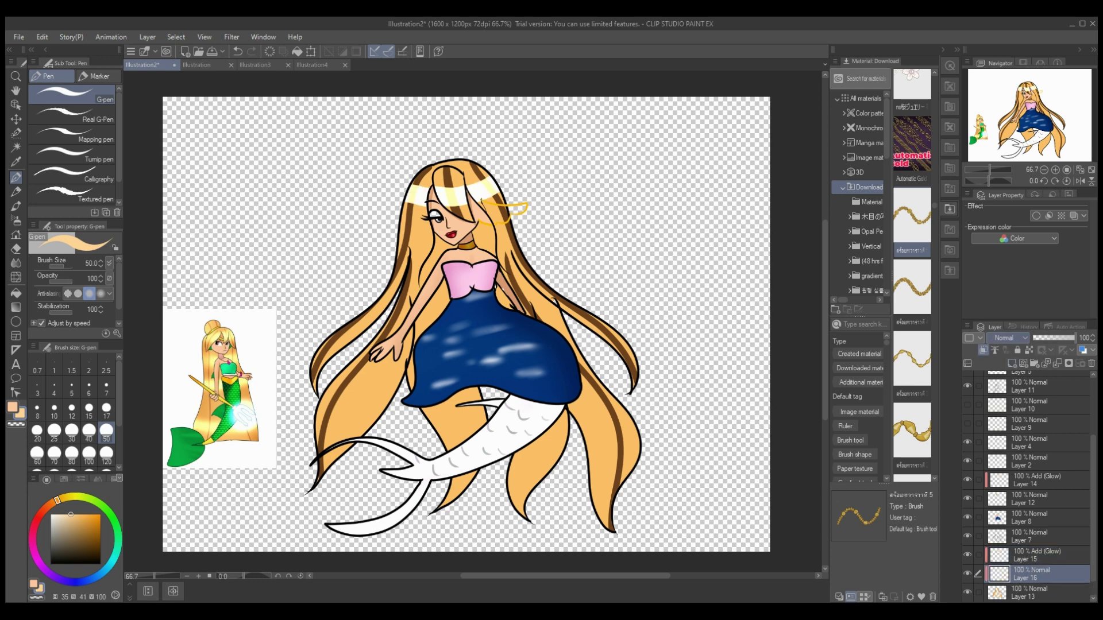
click(1005, 368)
click(89, 528)
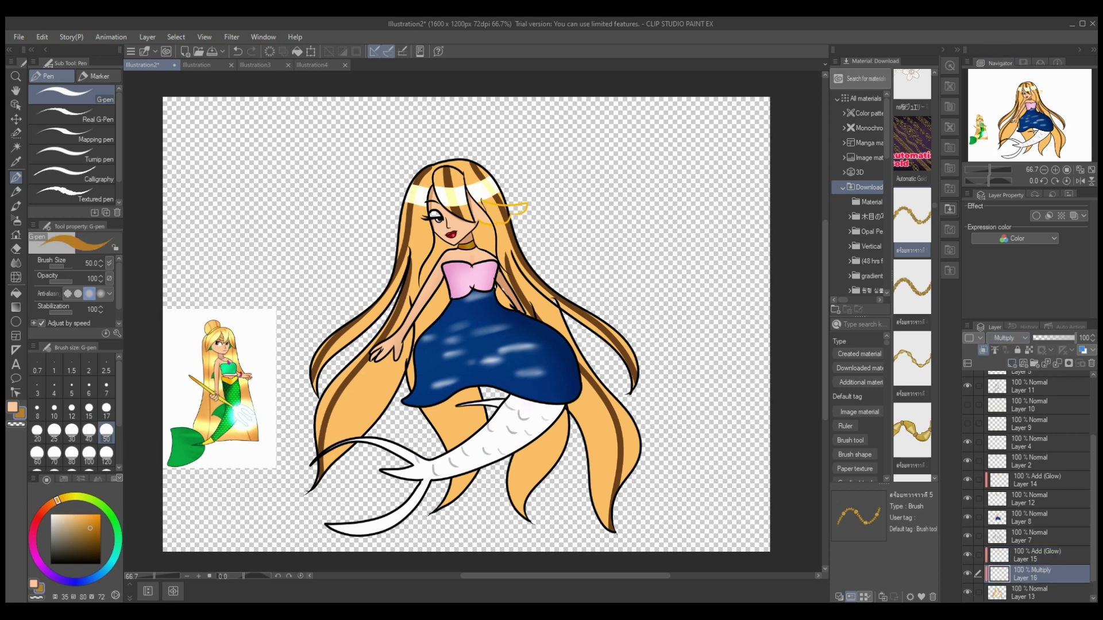
drag(434, 234, 419, 302)
drag(404, 252, 334, 546)
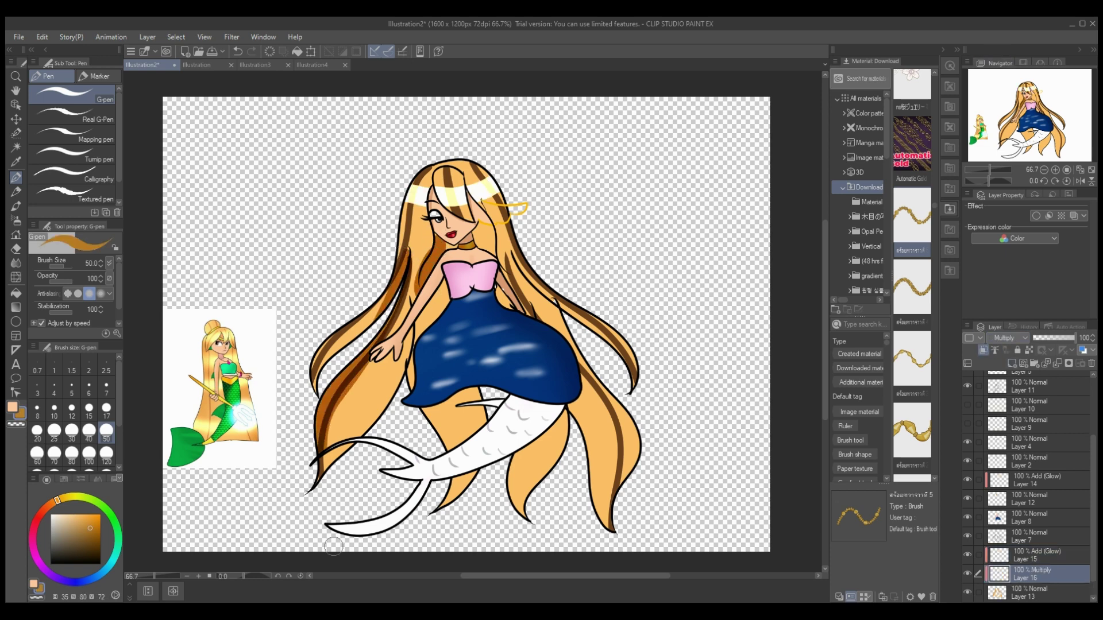
mouse_move(520, 264)
mouse_down()
mouse_move(619, 501)
mouse_move(617, 531)
mouse_up()
drag(612, 399, 653, 529)
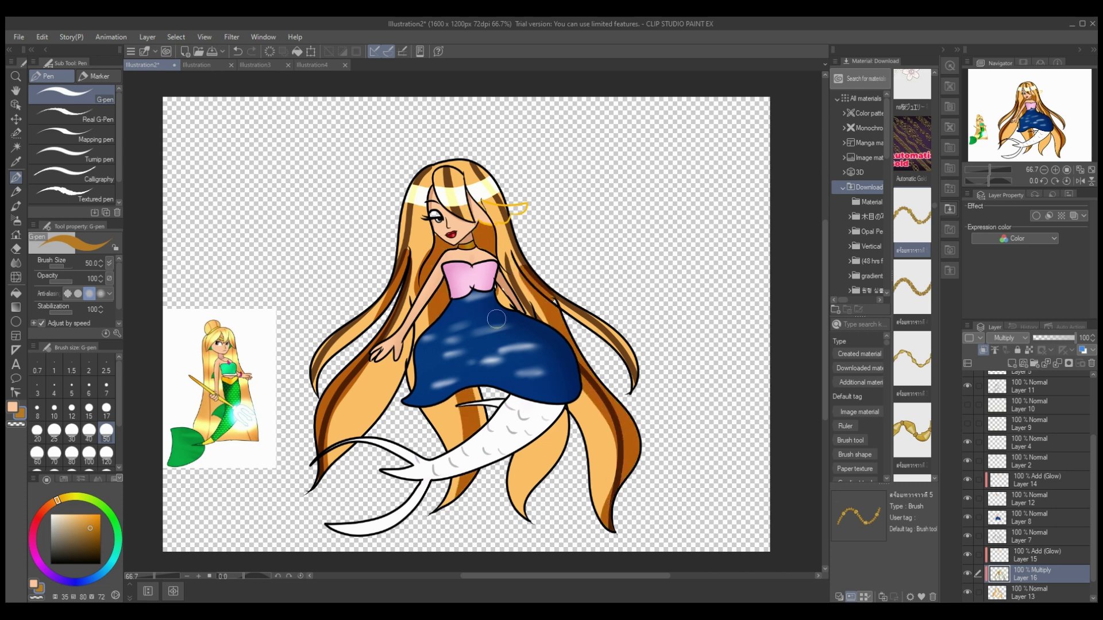
Blur the hair shadows at brush size 120 and merge them at 60% opacity into Layer 13.
key(j)
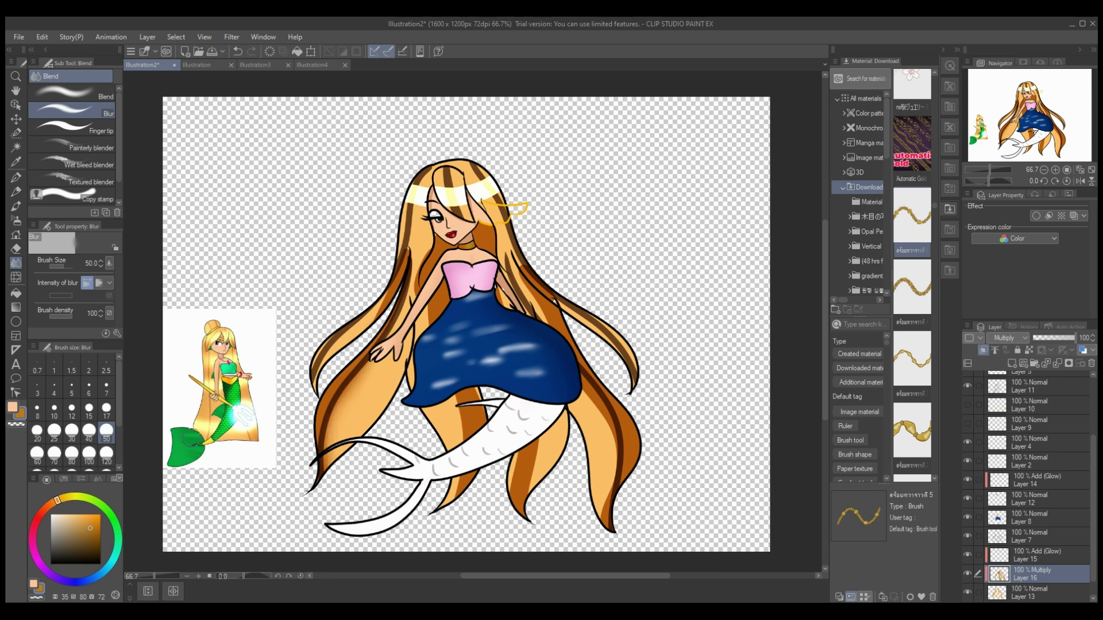
click(106, 457)
mouse_move(331, 431)
mouse_down()
mouse_move(349, 316)
mouse_move(427, 270)
mouse_move(499, 505)
mouse_move(635, 484)
mouse_move(527, 370)
mouse_move(521, 490)
mouse_up()
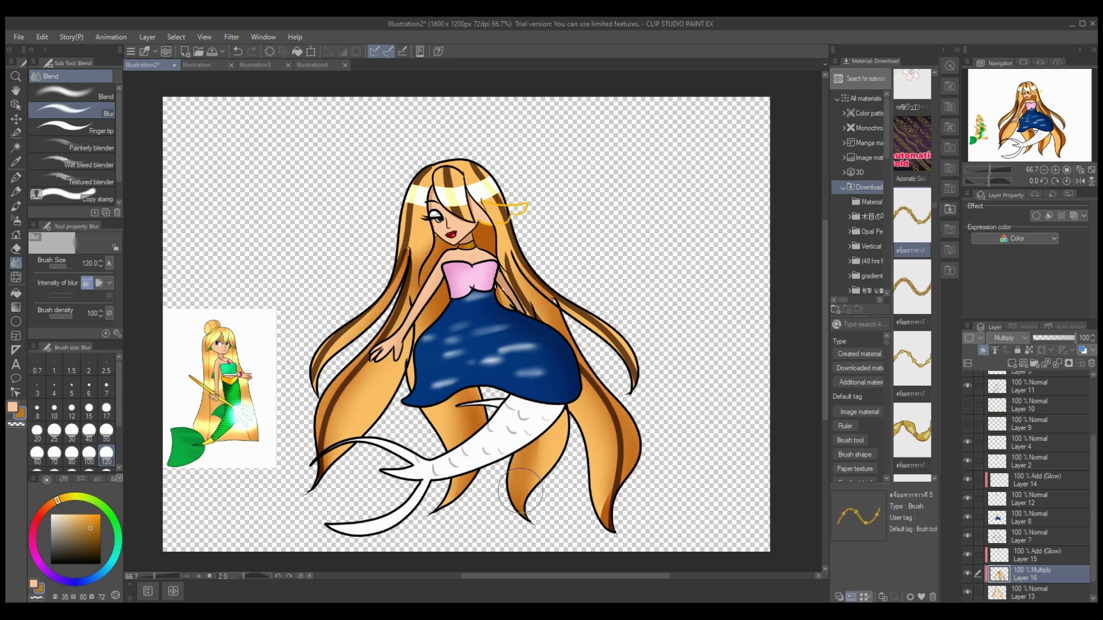
drag(1074, 337, 1061, 338)
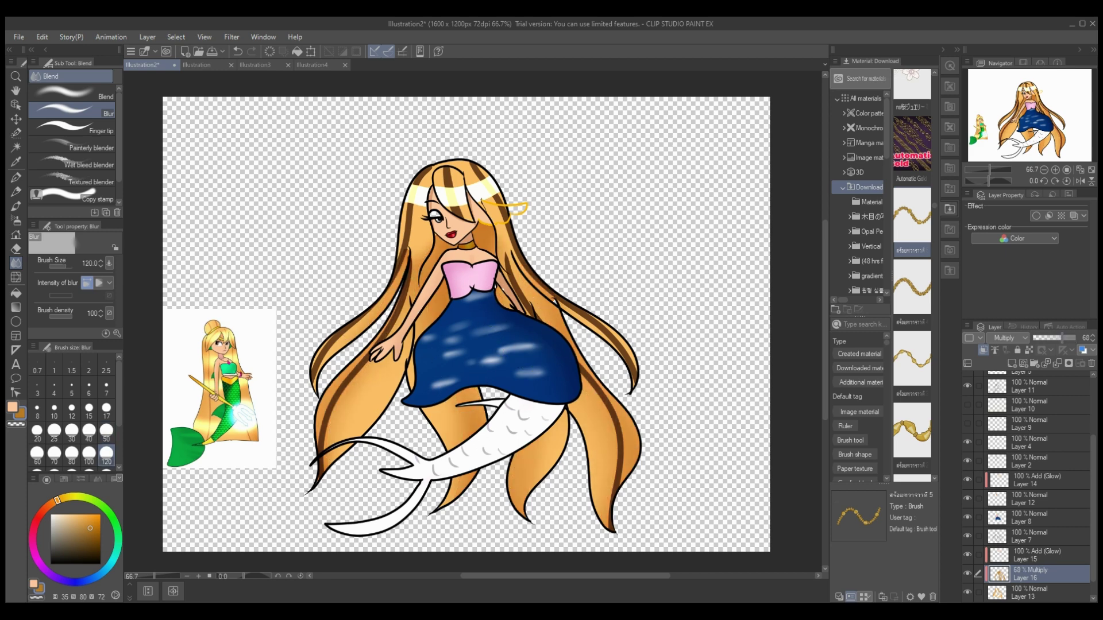
key(ctrl+e)
Lower the opacity of the hair highlight layers to 69% on Layer 15 and 68% on Layer 14.
click(1037, 461)
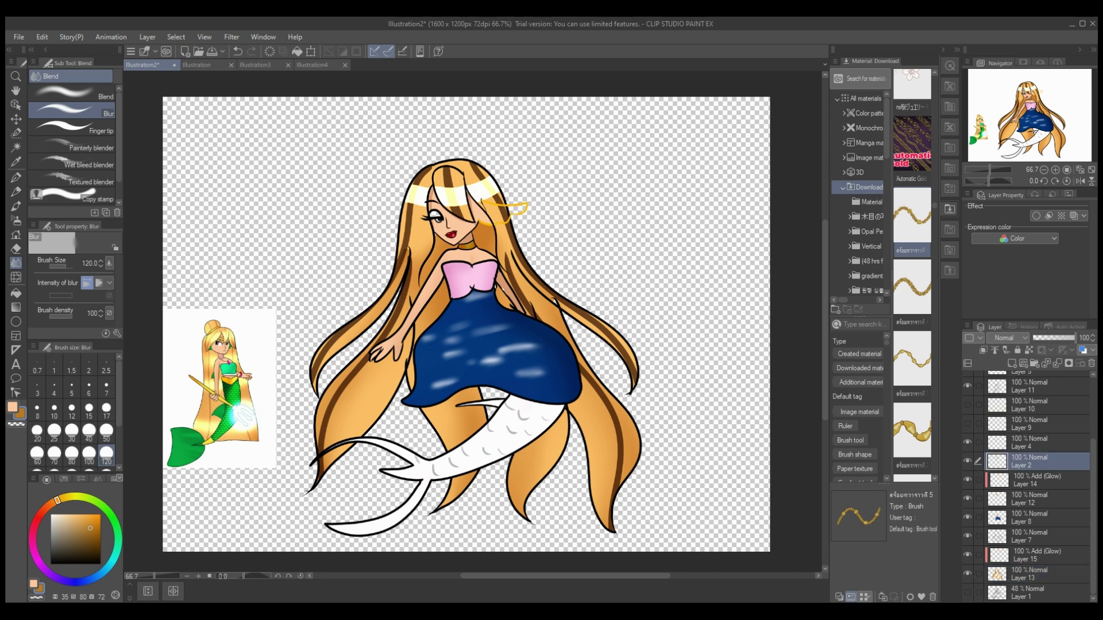
click(1037, 480)
click(1037, 555)
click(1062, 338)
click(16, 220)
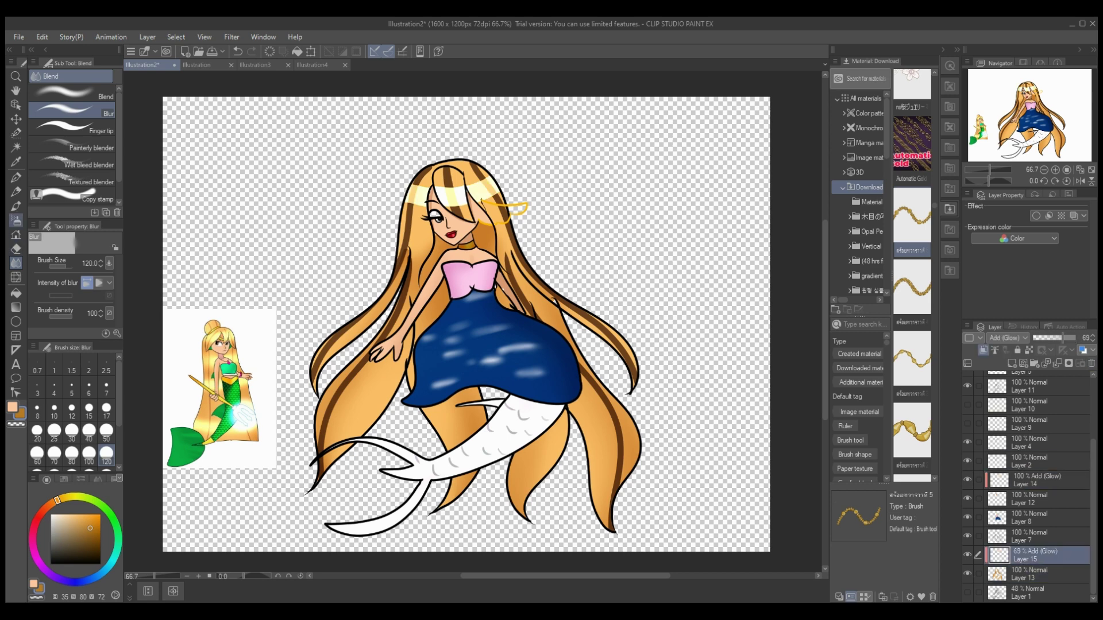
click(54, 455)
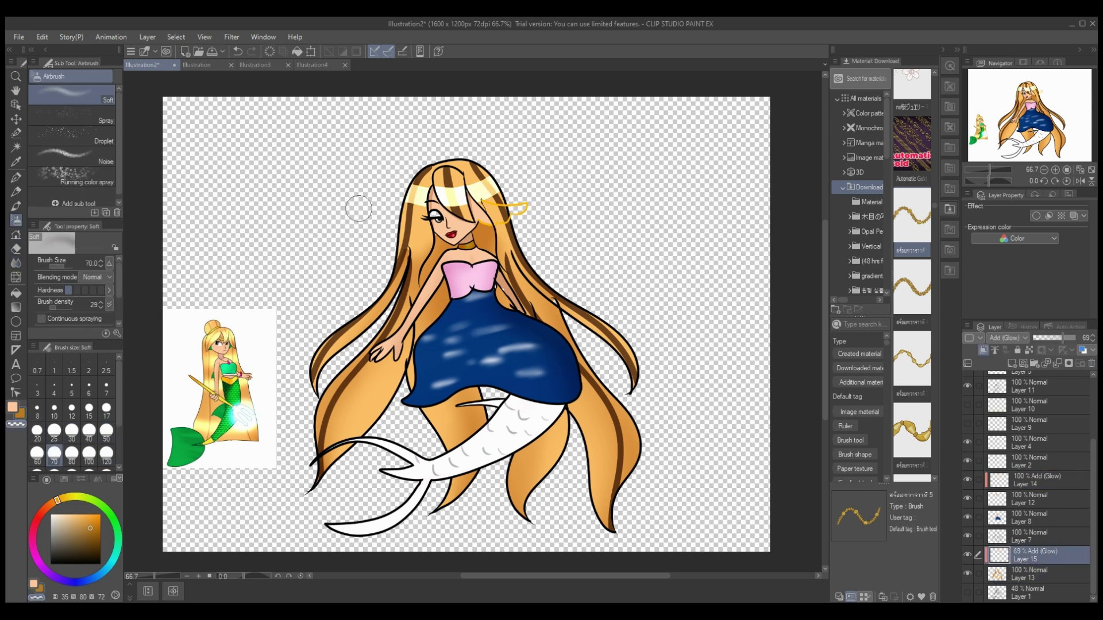
click(1036, 480)
click(1057, 338)
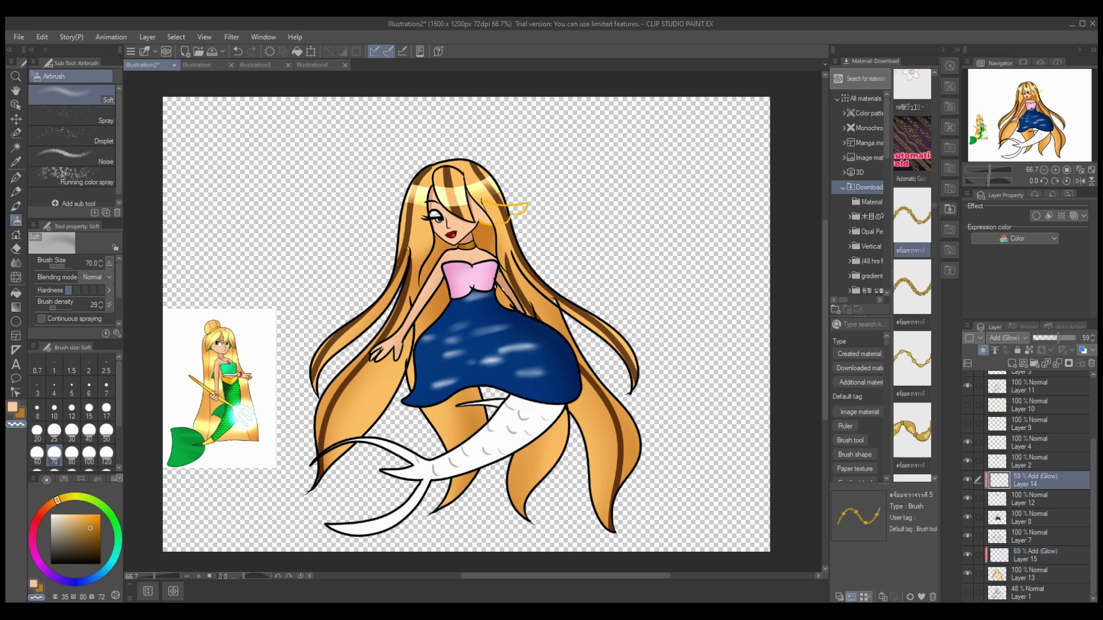
click(1036, 555)
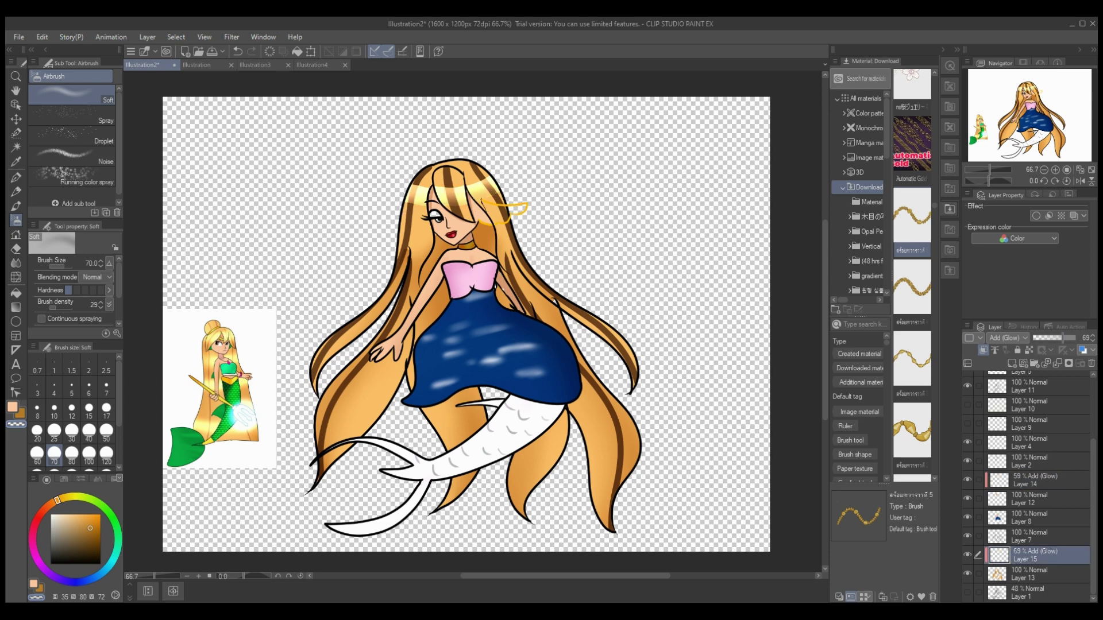
click(1037, 479)
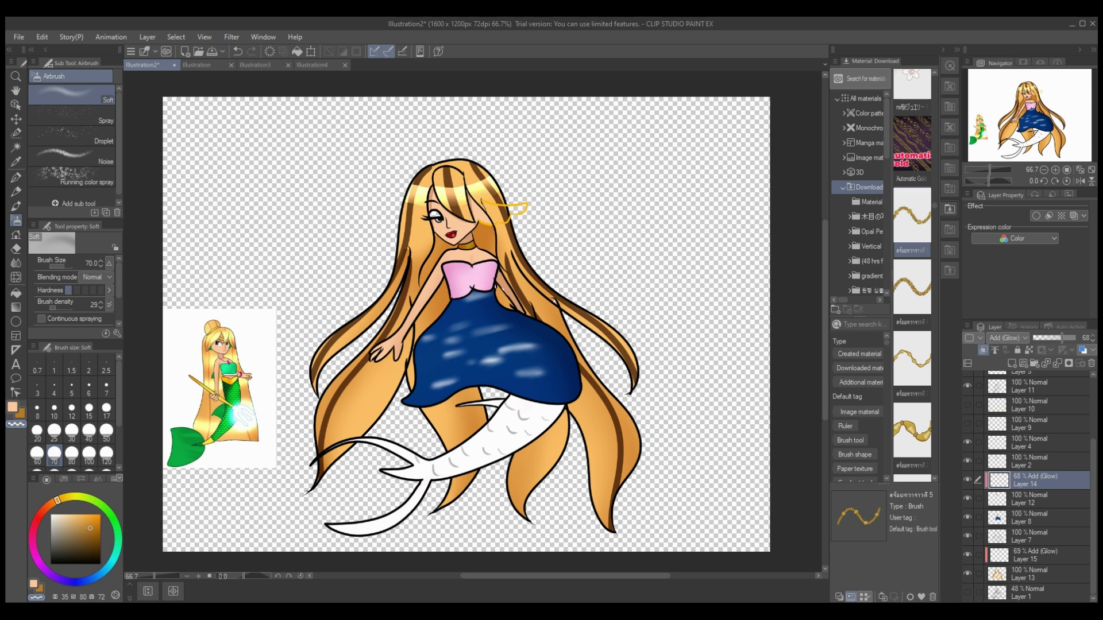
Merge the two Add (Glow) highlight layers into their hair colour layers and delete the hidden sketch on Layer 1.
click(1057, 363)
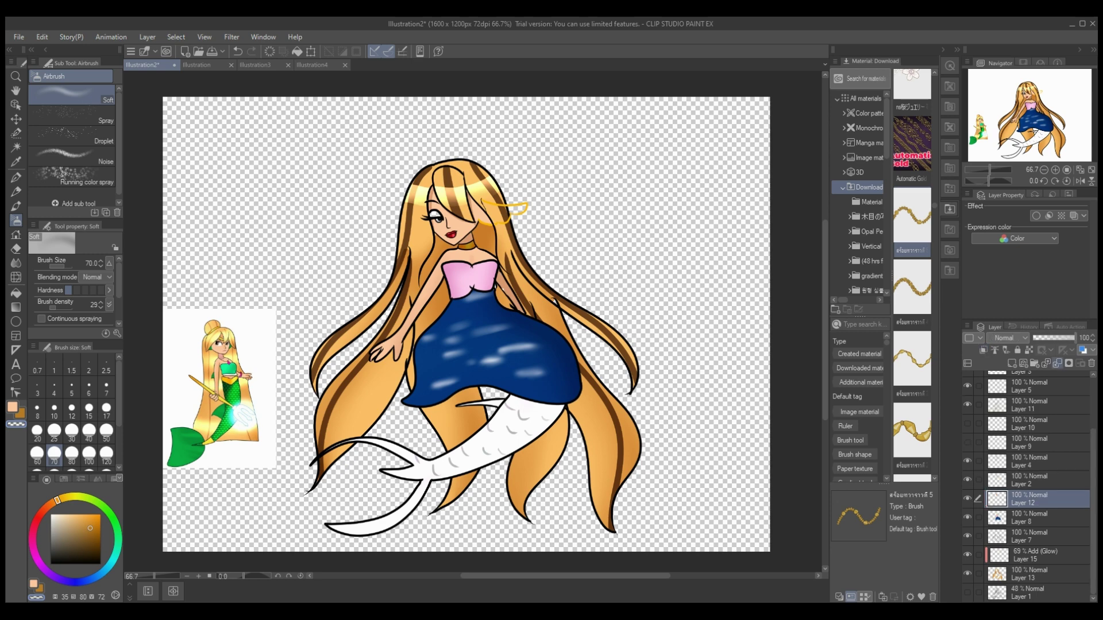
click(1034, 554)
click(1057, 363)
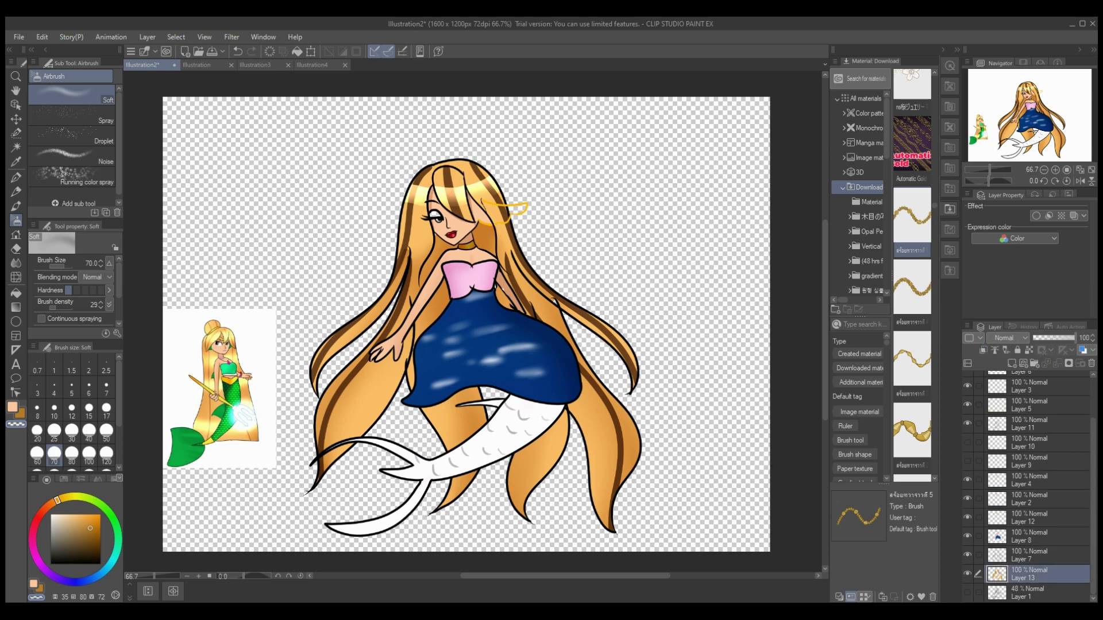
click(1037, 592)
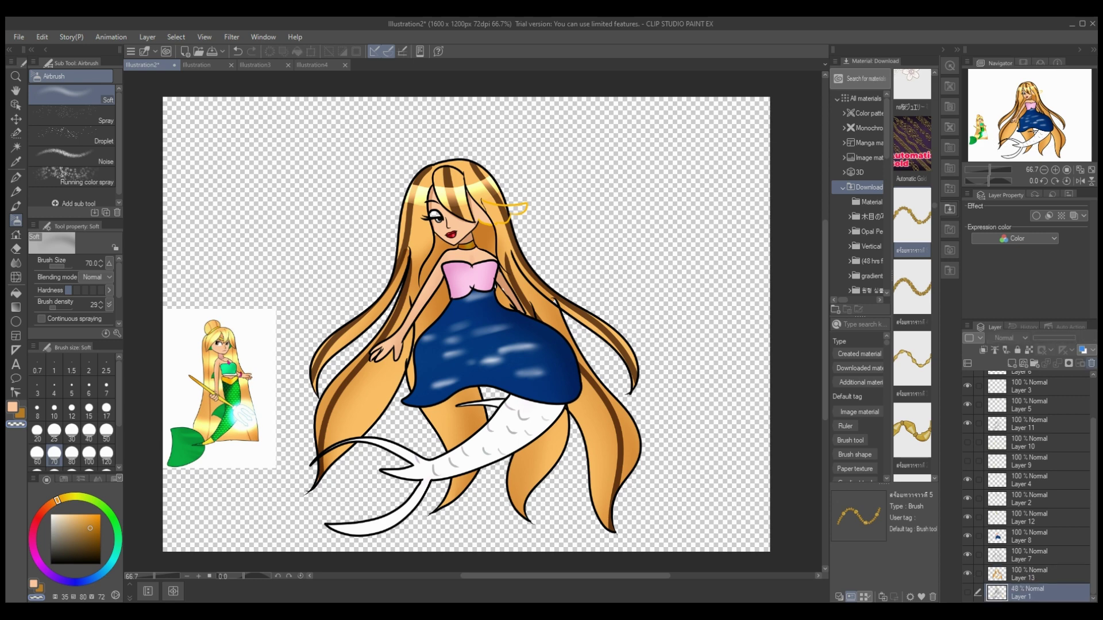
click(1090, 363)
Add a new empty layer directly above the dress colour on Layer 8.
click(1036, 574)
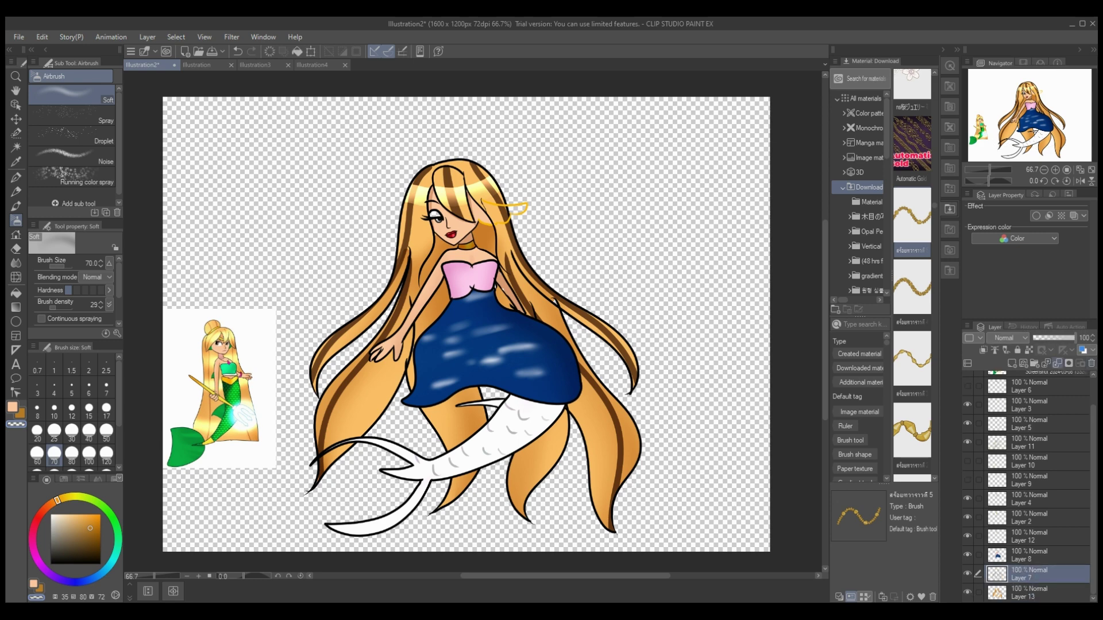
click(1012, 363)
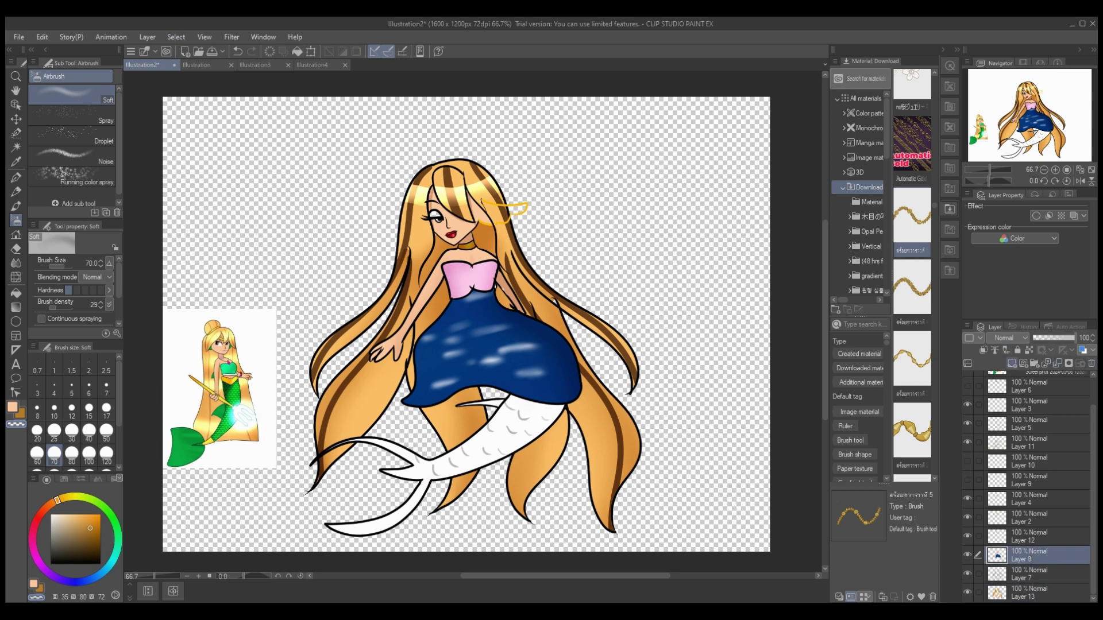
key(p)
click(199, 576)
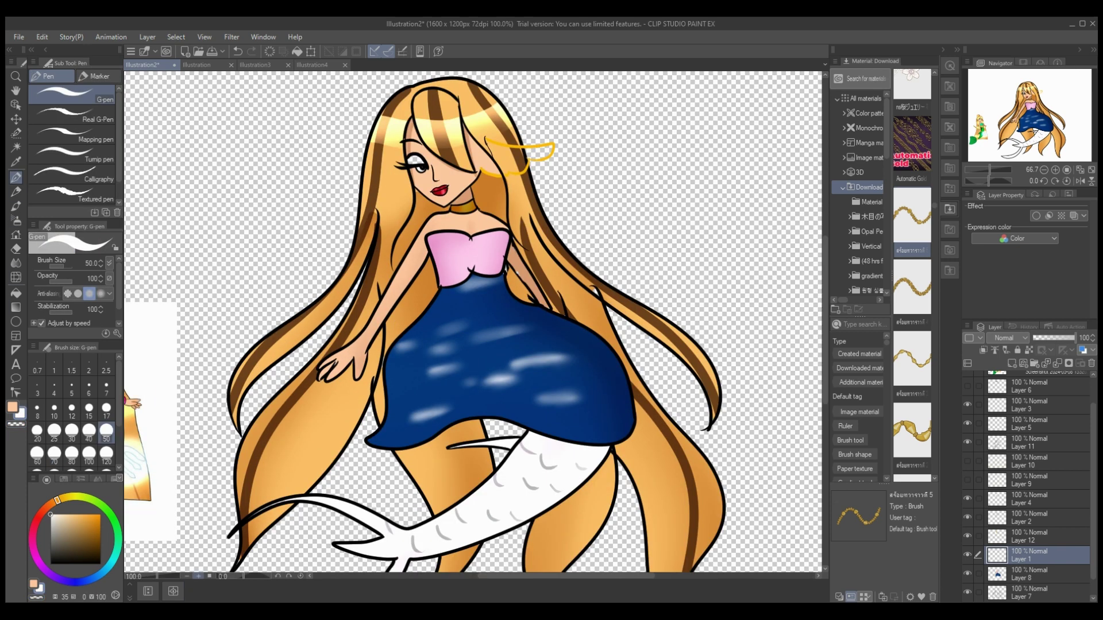
Fill the white gap beside the far arm on Layer 8 with sampled skin and hair colours at pen size 7.
click(198, 576)
click(198, 576)
click(199, 576)
click(198, 576)
click(1037, 574)
key(i)
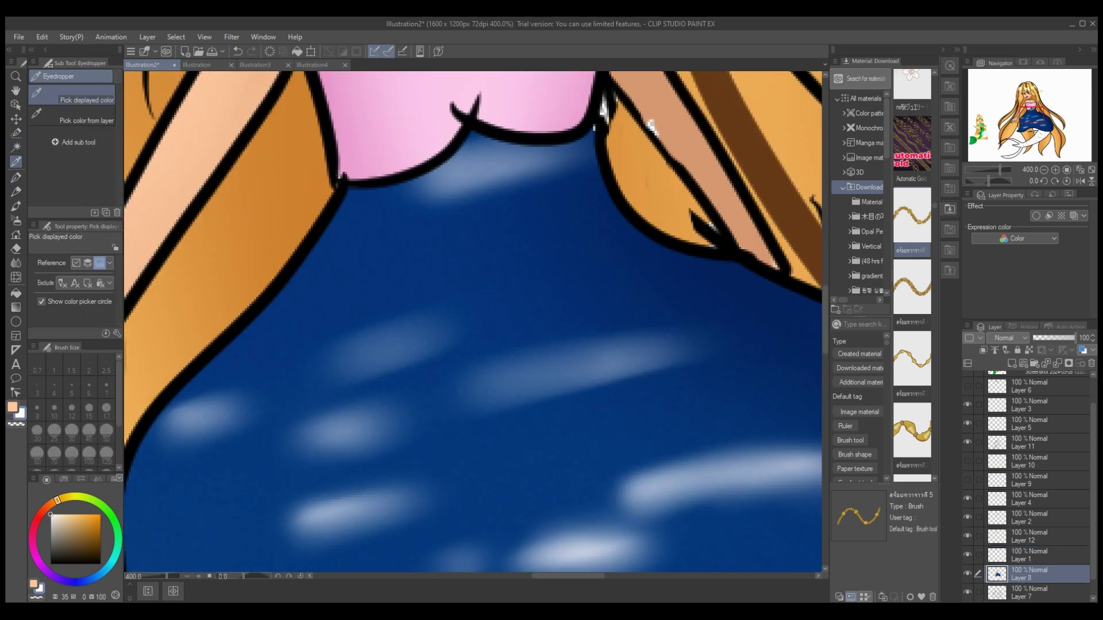
key(p)
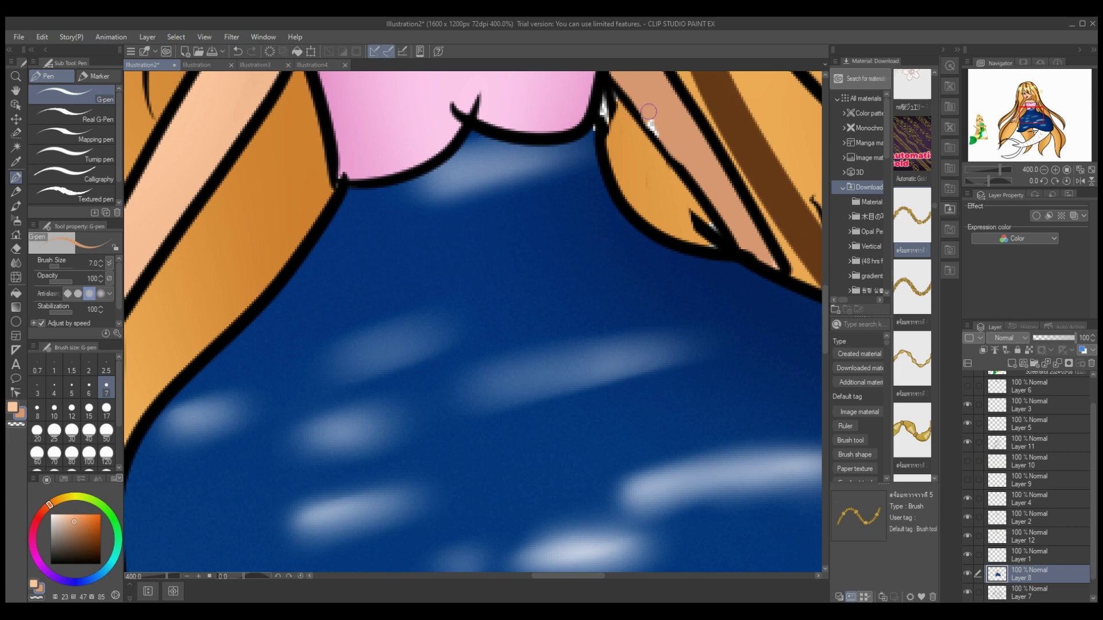
click(16, 162)
click(629, 129)
click(16, 177)
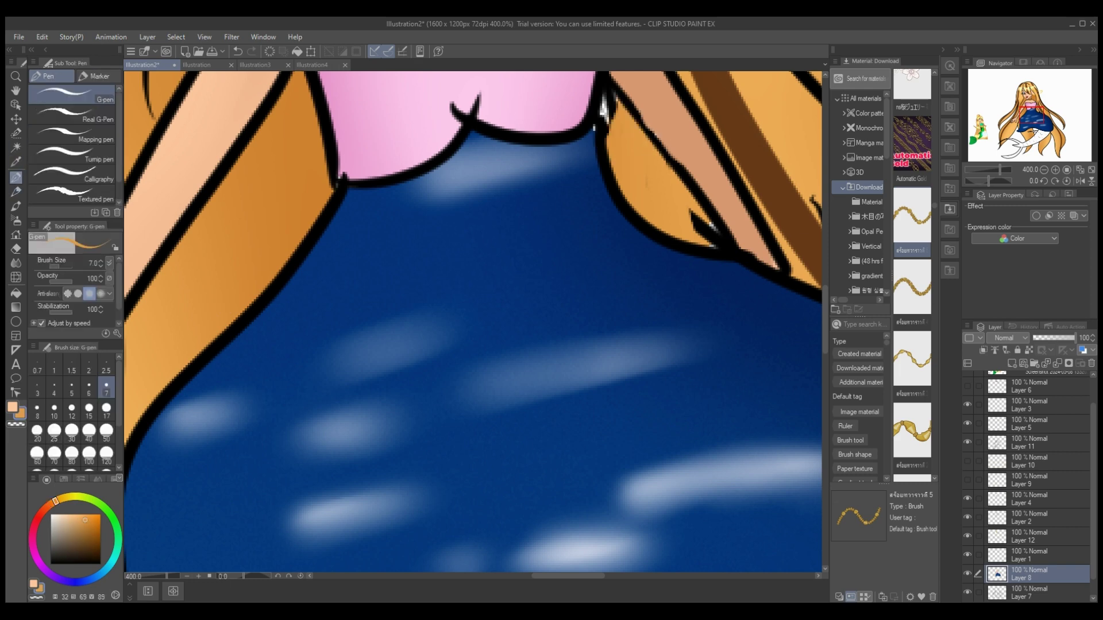
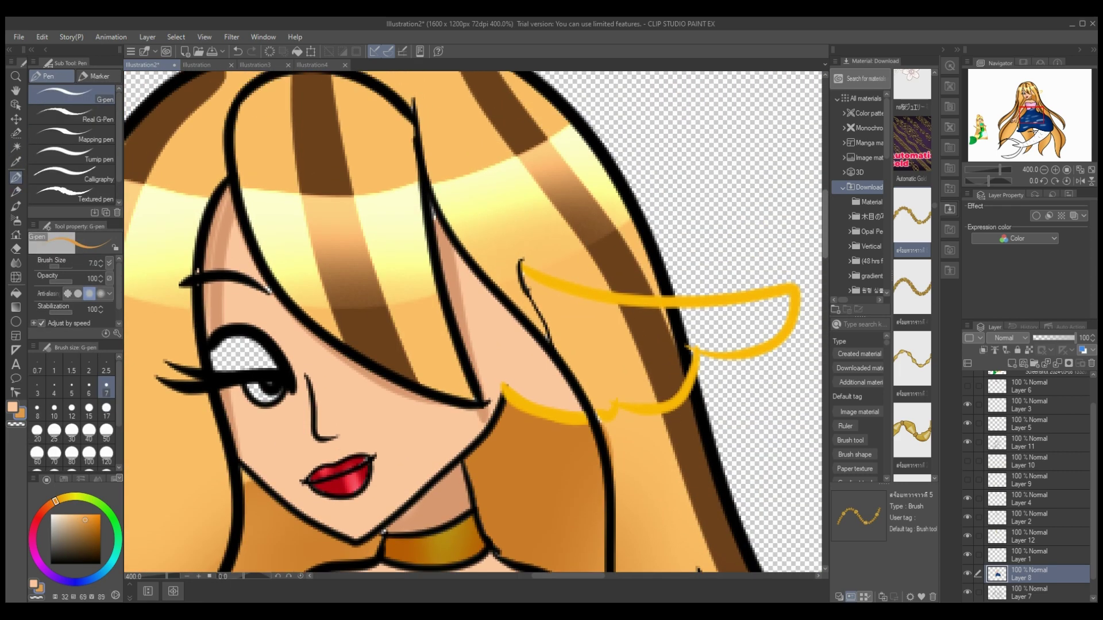
Paint the lower white of the eye on Layer 1 and colour the iris bright blue on a new layer.
click(56, 515)
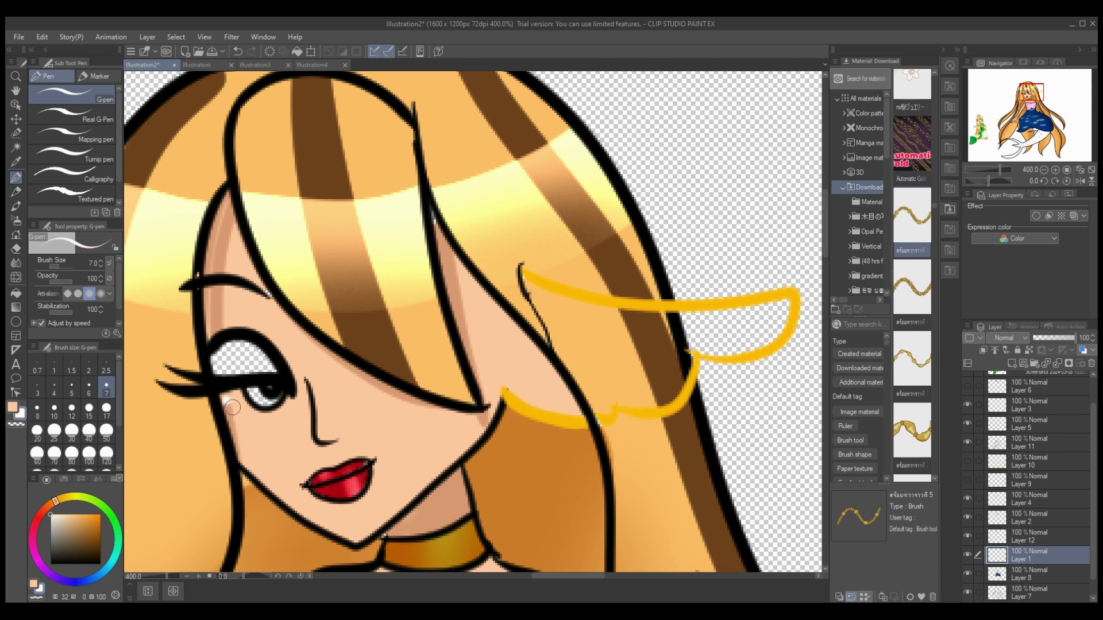
mouse_move(232, 407)
mouse_down()
mouse_move(286, 410)
mouse_move(268, 391)
mouse_move(232, 395)
mouse_move(266, 415)
mouse_up()
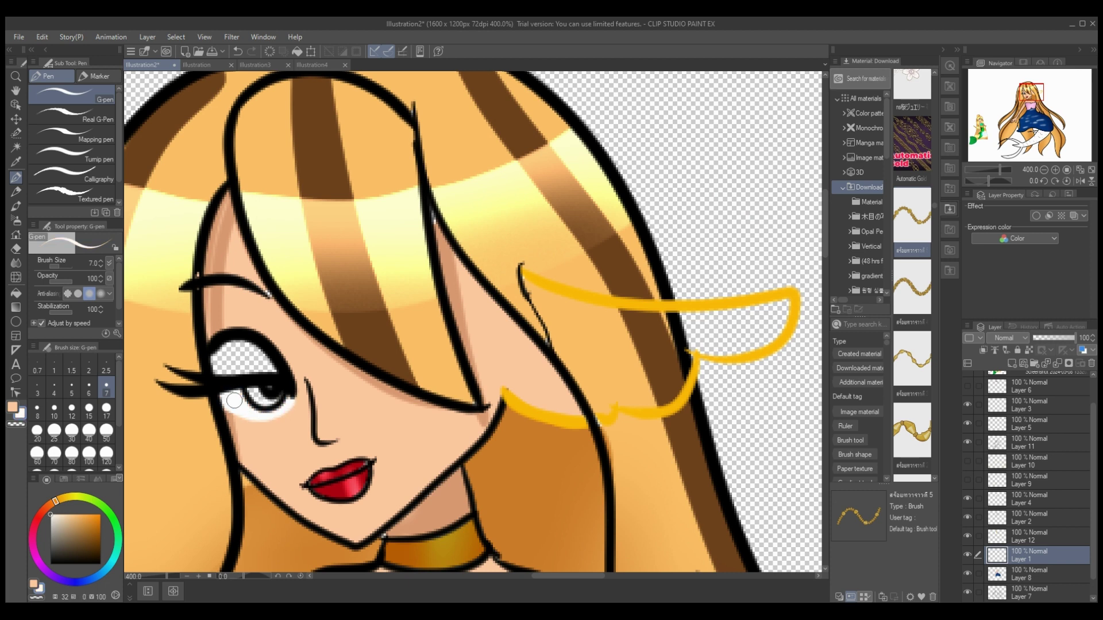
click(1012, 363)
click(115, 524)
click(86, 516)
click(103, 571)
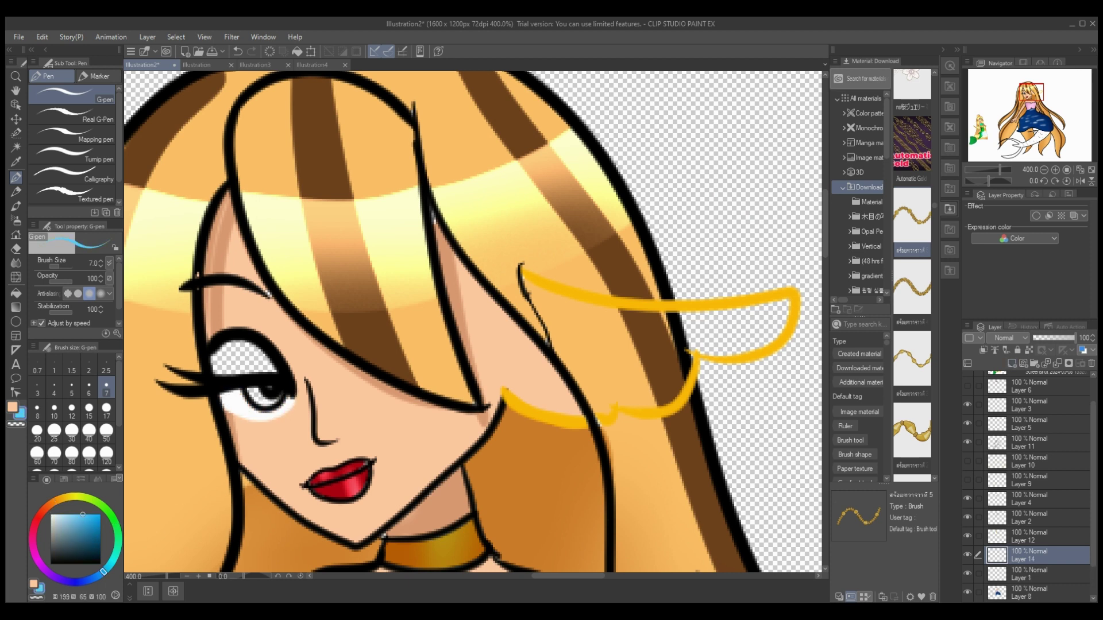
click(100, 514)
mouse_move(247, 385)
mouse_down()
mouse_move(272, 391)
mouse_move(249, 384)
mouse_up()
Airbrush dark blue shading over the top of the iris on a clipped layer at size 17, and merge the eye layers into Layer 1.
click(1011, 363)
click(983, 349)
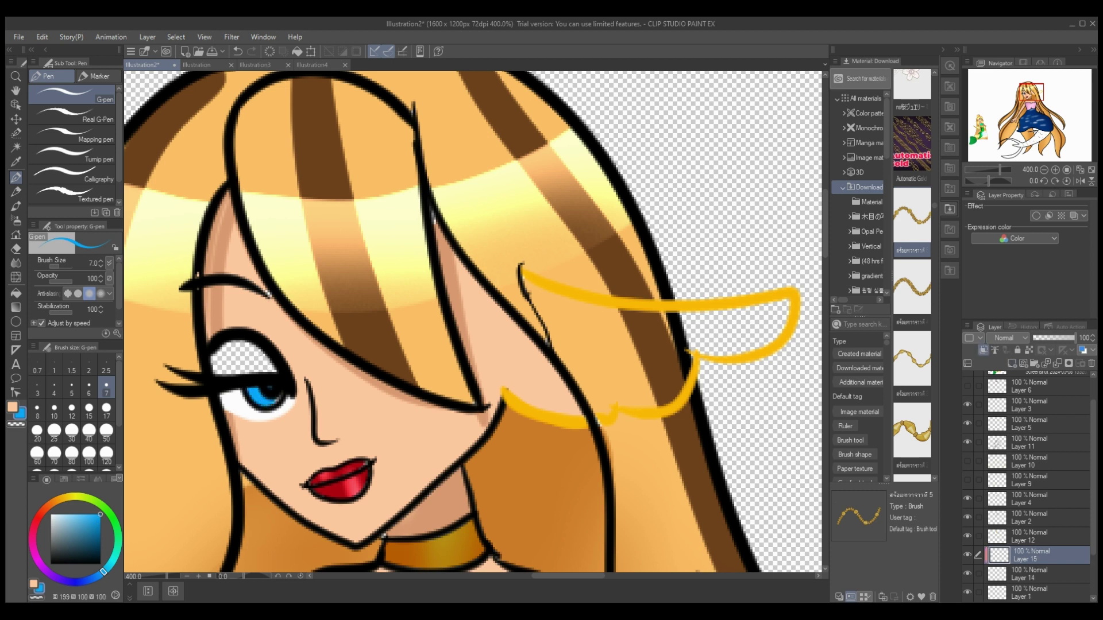
click(97, 546)
click(78, 581)
click(15, 221)
click(106, 410)
mouse_move(248, 362)
mouse_down()
mouse_move(253, 386)
mouse_move(273, 362)
mouse_up()
click(1057, 363)
click(1056, 363)
Shade the eye white under the lid with dark purple on a clipped Multiply layer, lower its opacity and merge it into Layer 1.
click(1011, 362)
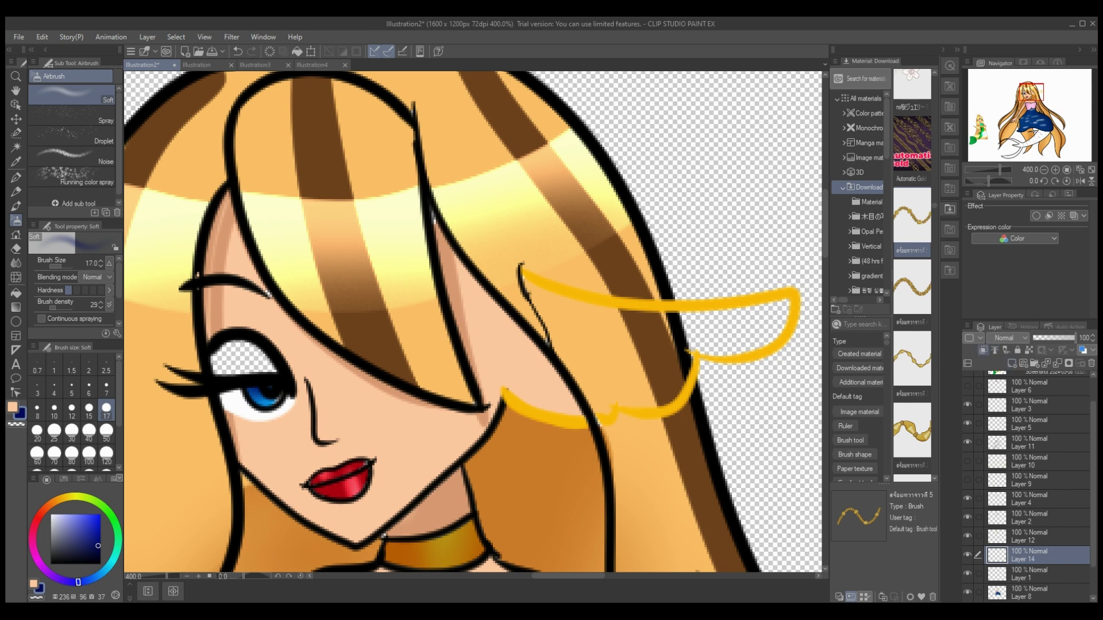
click(983, 350)
click(1007, 337)
click(1005, 385)
click(47, 571)
key(p)
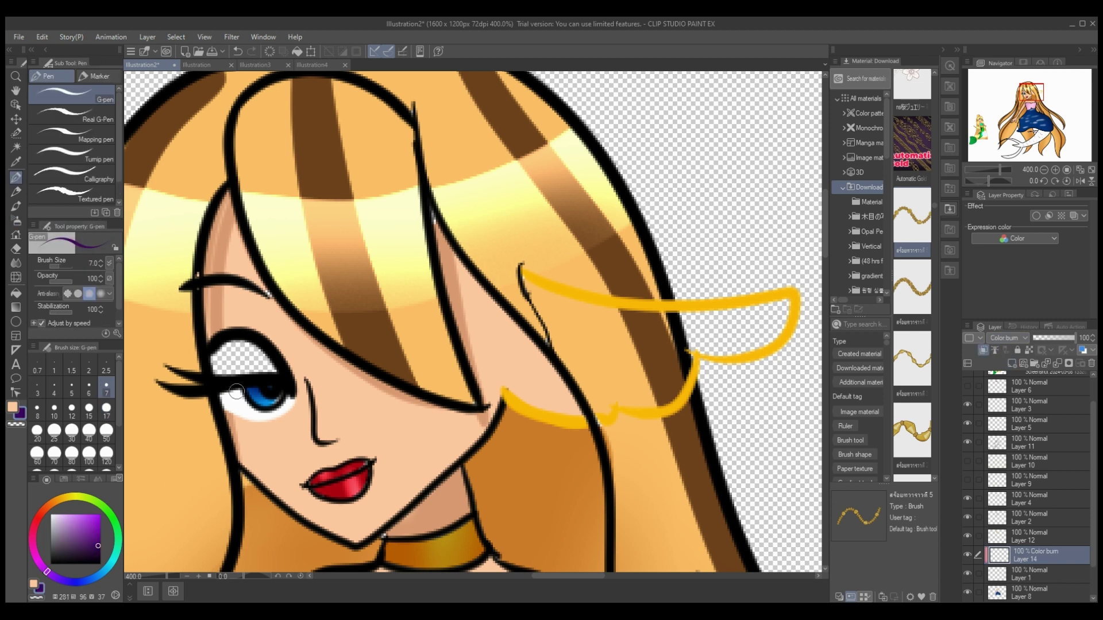
key(Up)
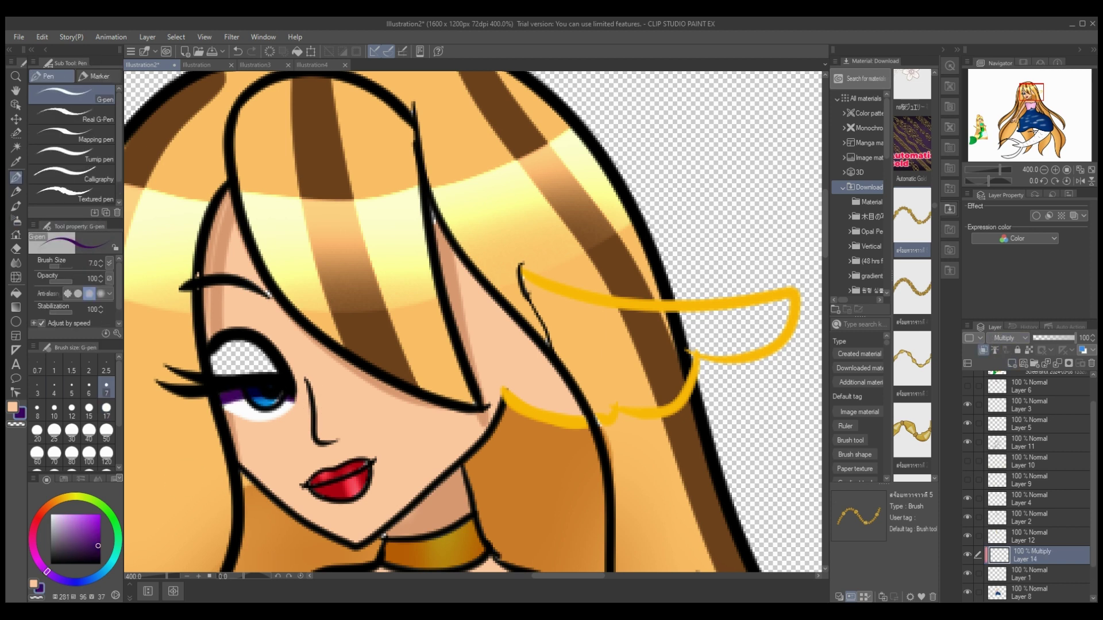
click(1048, 338)
click(1057, 363)
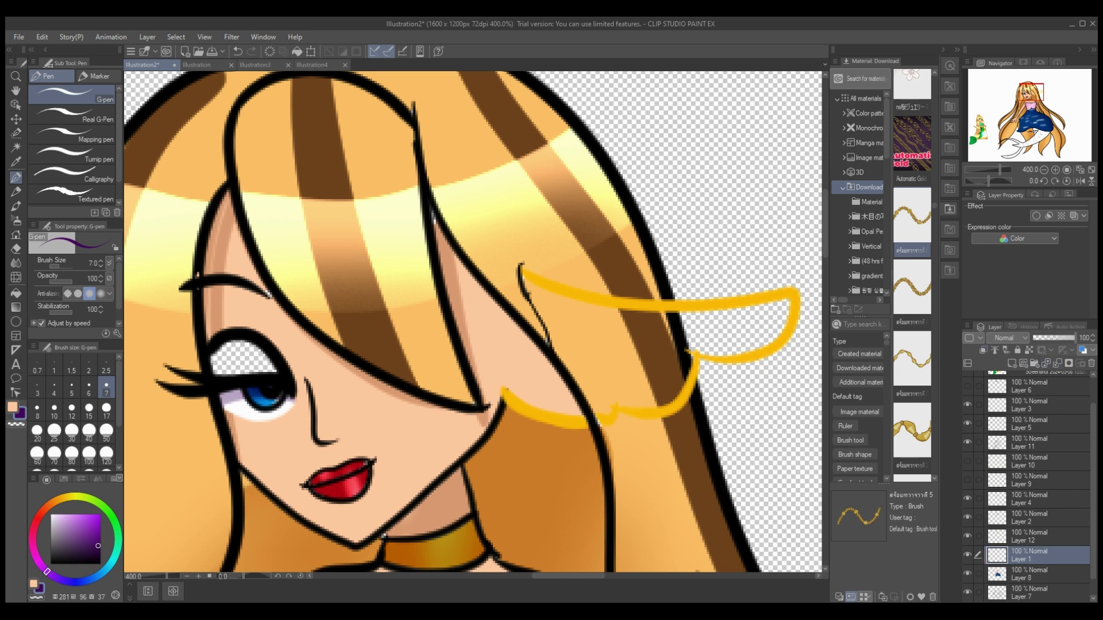
Merge the eye layer down, and fill the golden wing outline with white on a new layer at 57% opacity.
click(1057, 363)
click(1011, 363)
drag(98, 546, 51, 515)
mouse_move(510, 320)
mouse_down()
mouse_move(513, 398)
mouse_move(593, 416)
mouse_move(669, 397)
mouse_up()
key(ctrl+z)
mouse_move(512, 312)
mouse_down()
mouse_move(512, 390)
mouse_move(581, 412)
mouse_move(651, 409)
mouse_move(685, 383)
mouse_move(696, 352)
mouse_move(735, 354)
mouse_move(788, 313)
mouse_up()
click(106, 409)
mouse_move(520, 339)
mouse_down()
mouse_move(536, 300)
mouse_move(663, 328)
mouse_move(777, 307)
mouse_move(686, 344)
mouse_move(688, 357)
mouse_move(612, 400)
mouse_move(518, 383)
mouse_move(529, 354)
mouse_move(658, 339)
mouse_move(546, 364)
mouse_move(591, 345)
mouse_up()
click(1056, 338)
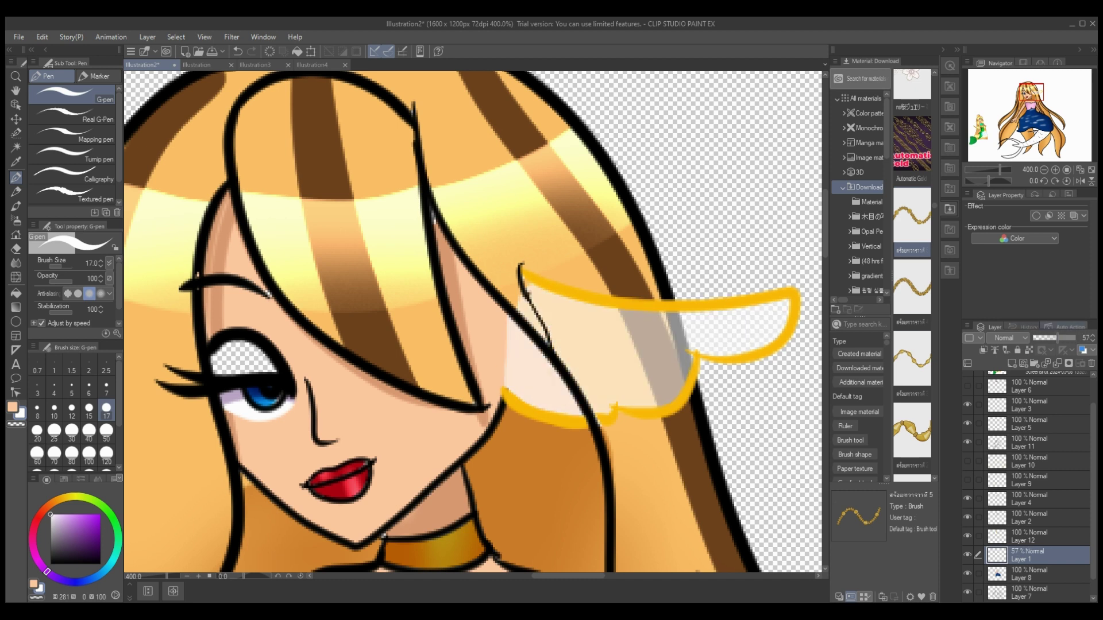
Paint a second white fill over the wing on a new layer and erase the overflow along its inner edge on both layers.
click(1012, 363)
mouse_move(525, 310)
mouse_down()
mouse_move(522, 354)
mouse_move(536, 390)
mouse_move(591, 406)
mouse_move(639, 401)
mouse_move(783, 305)
mouse_move(714, 328)
mouse_move(575, 321)
mouse_move(539, 290)
mouse_move(585, 373)
mouse_move(554, 302)
mouse_move(610, 383)
mouse_move(647, 394)
mouse_move(663, 349)
mouse_move(614, 384)
mouse_move(577, 353)
mouse_up()
key(e)
drag(513, 290, 549, 340)
drag(548, 340, 510, 294)
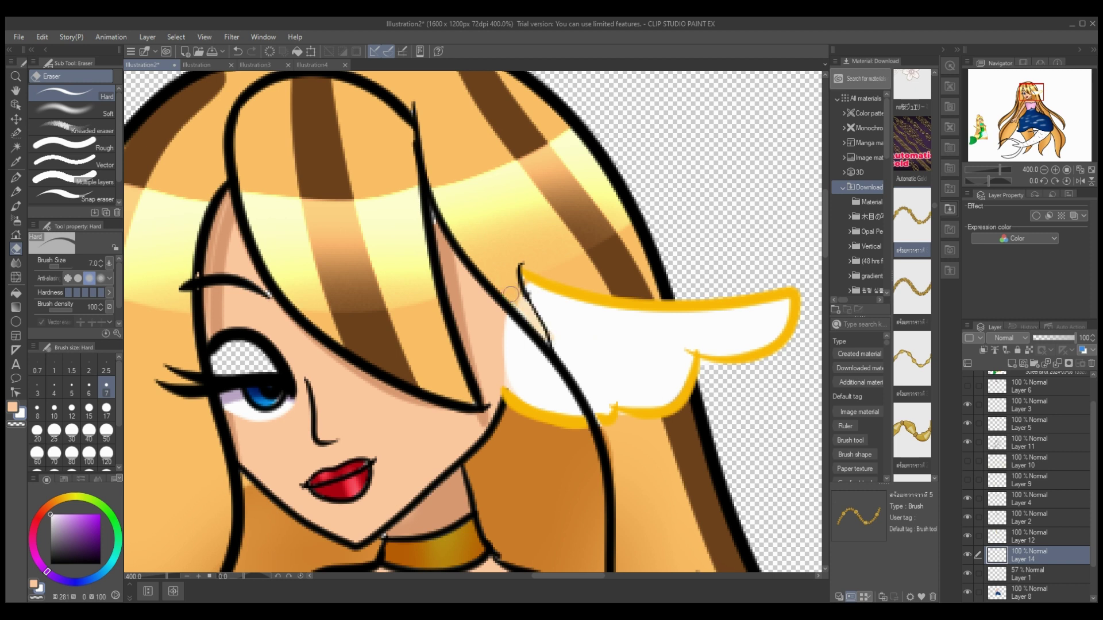
key(bracketleft)
key(bracketleft)
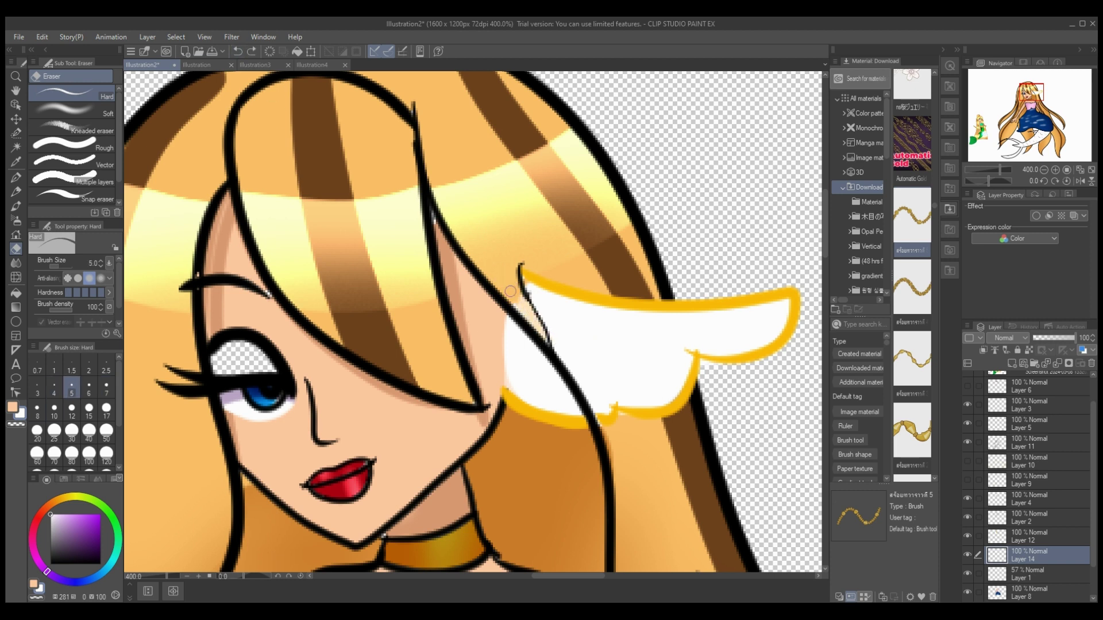
key(alt+bracketleft)
drag(521, 300, 543, 336)
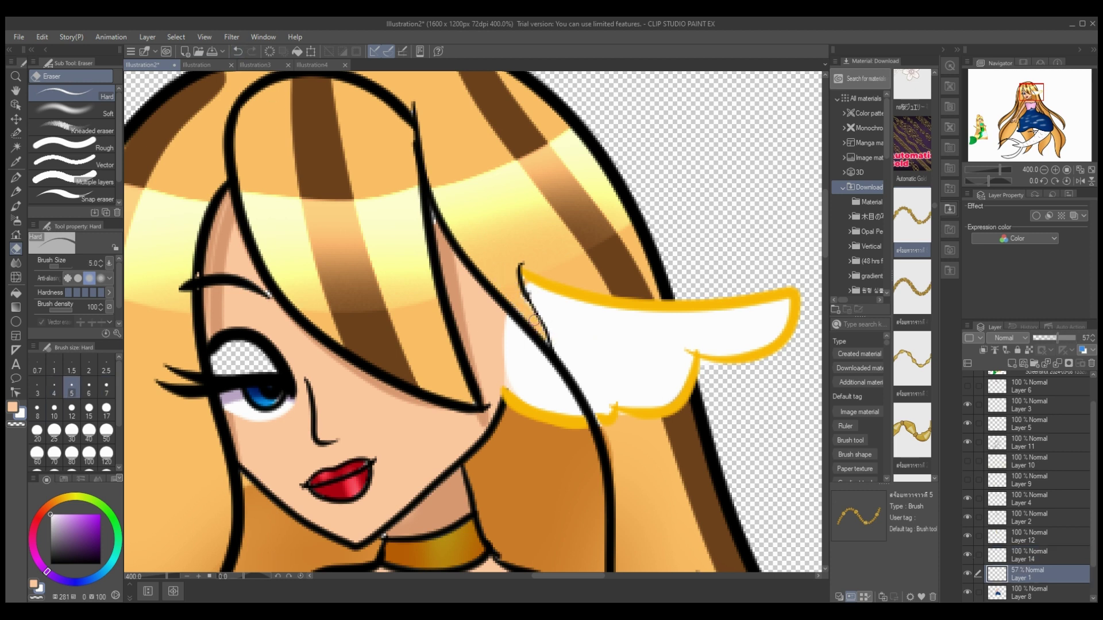
click(1037, 555)
click(1055, 338)
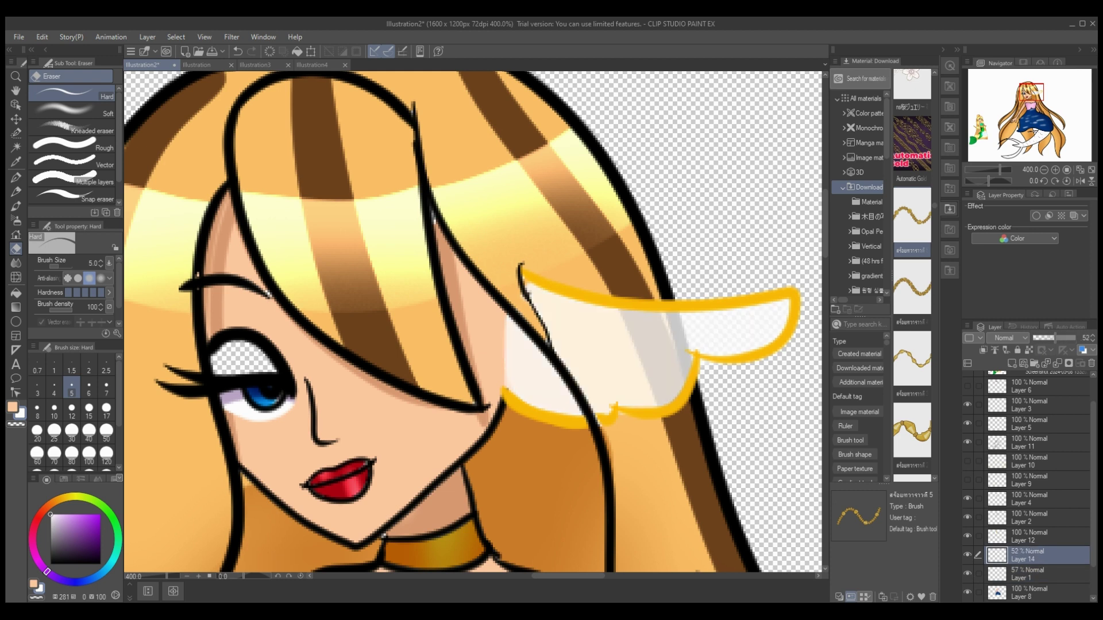
click(1037, 573)
click(1037, 555)
click(1074, 338)
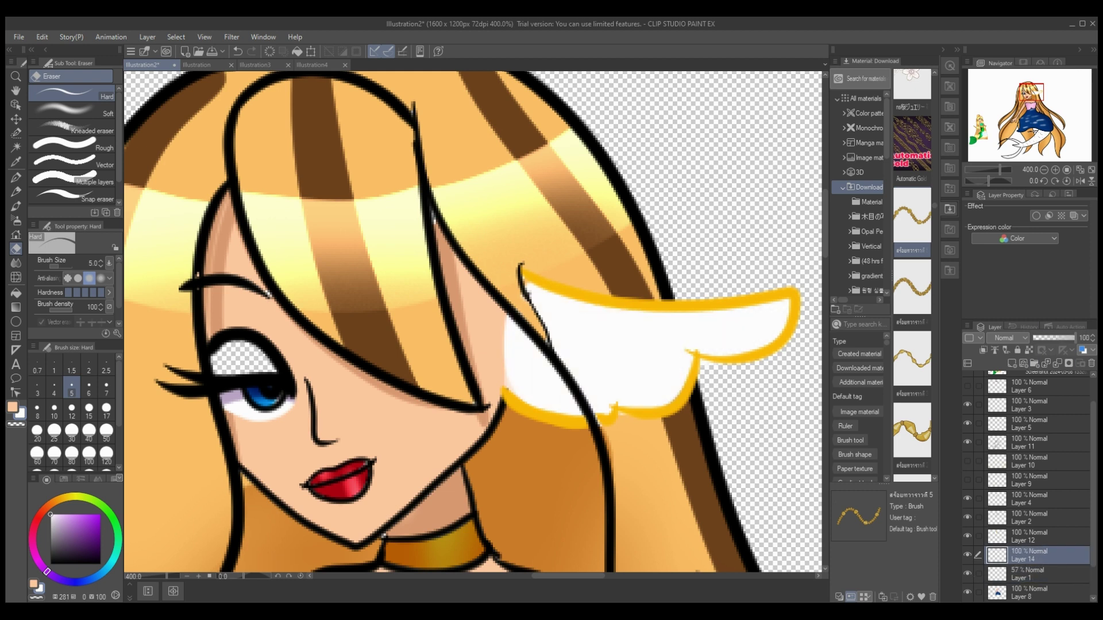
Fade the outer part of the upper white wing fill with a transparent soft airbrush at size 50.
key(b)
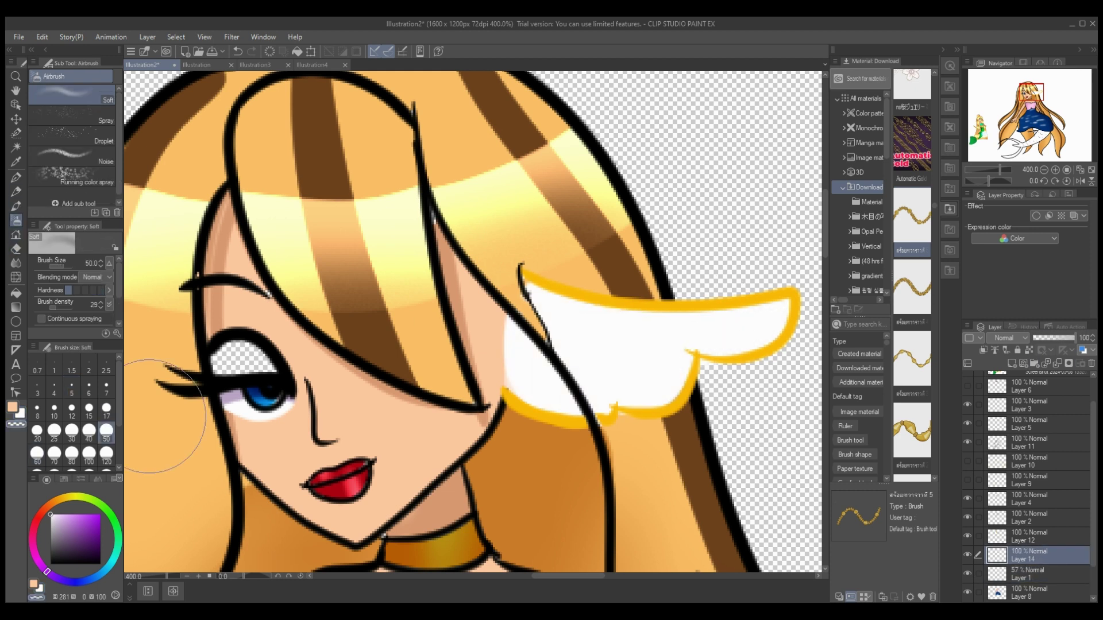
drag(701, 365, 734, 394)
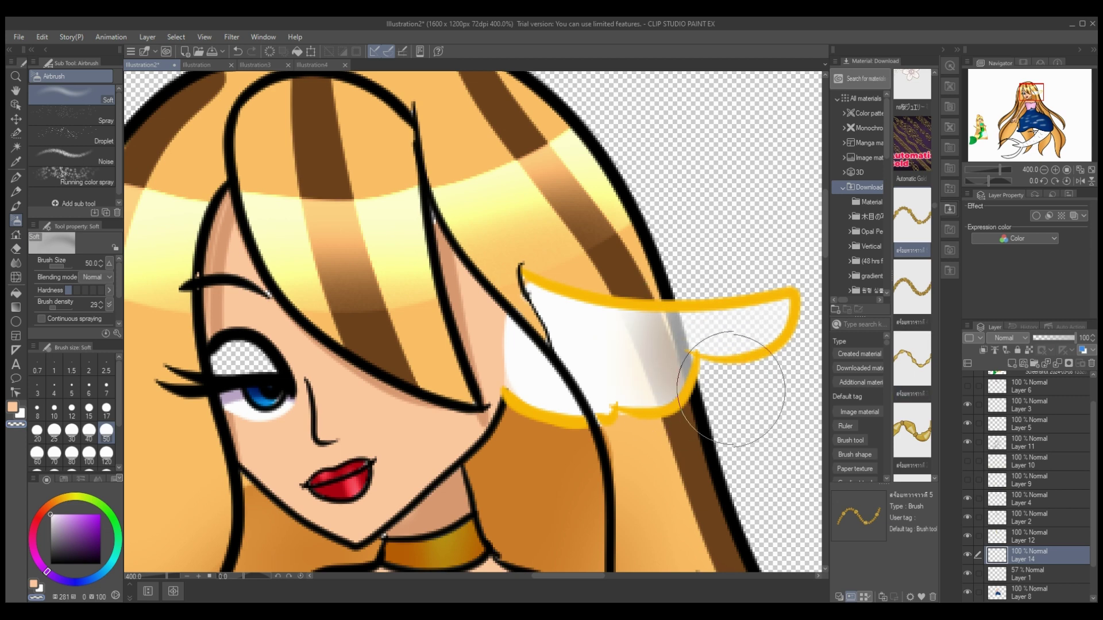
click(1037, 536)
click(1056, 363)
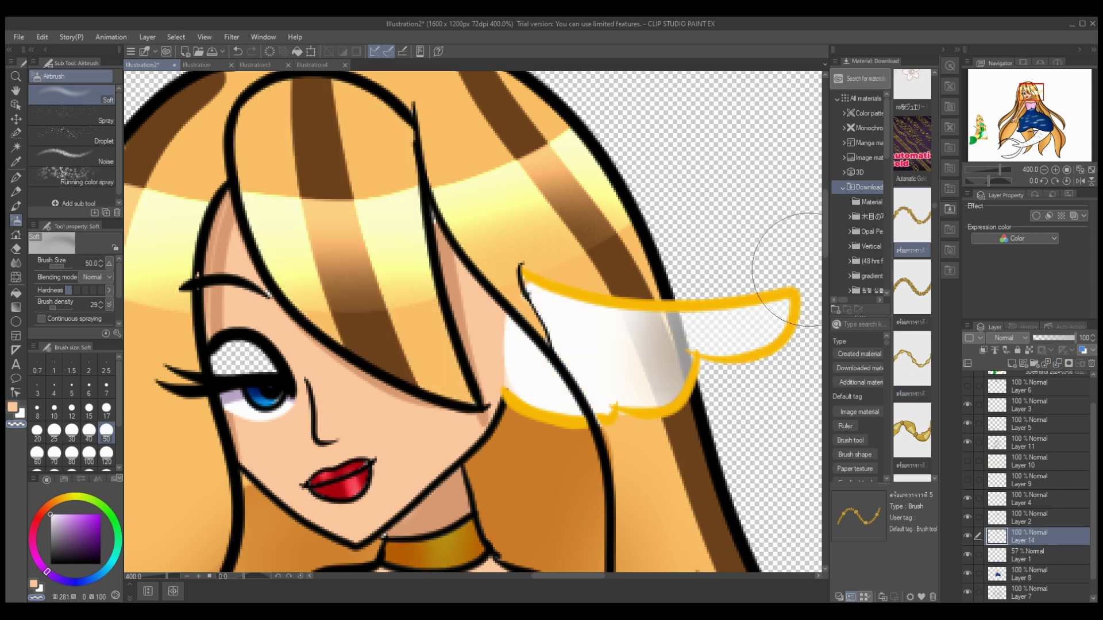
click(237, 51)
click(237, 51)
Merge the faded wing fill on Layer 14 down into Layer 1.
click(1037, 554)
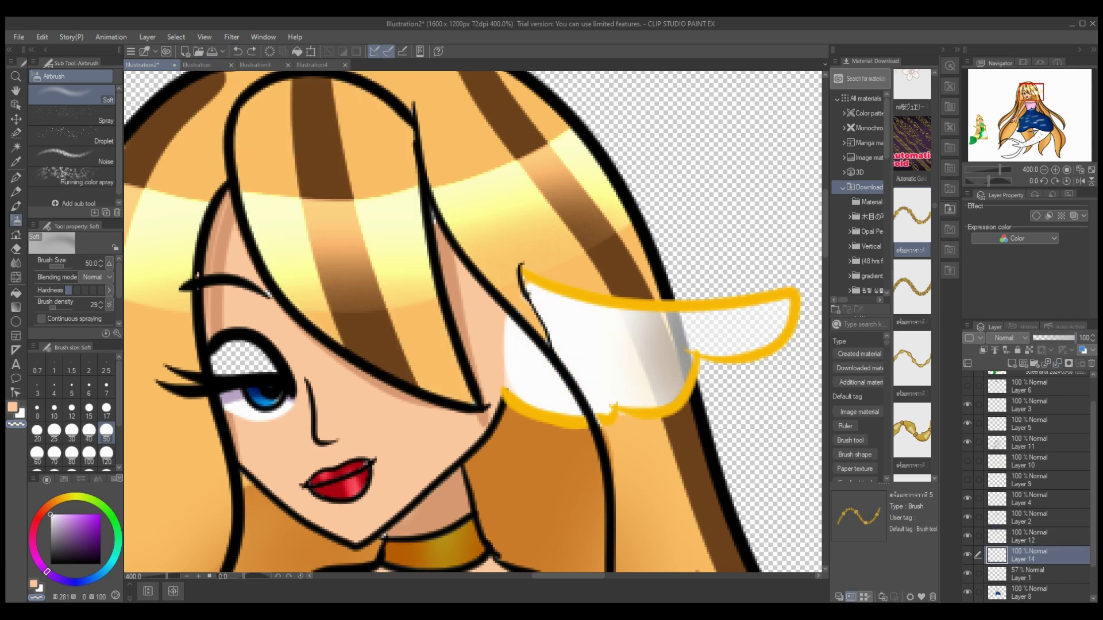
click(1037, 573)
click(1037, 555)
click(1057, 363)
click(1012, 363)
click(982, 350)
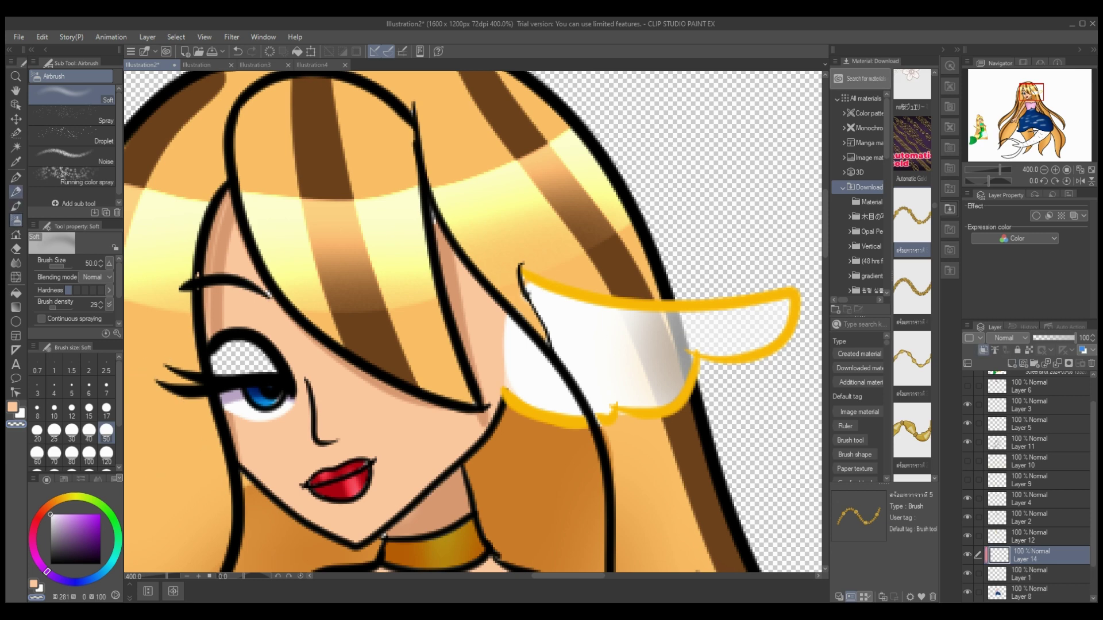
click(16, 177)
click(16, 220)
click(16, 206)
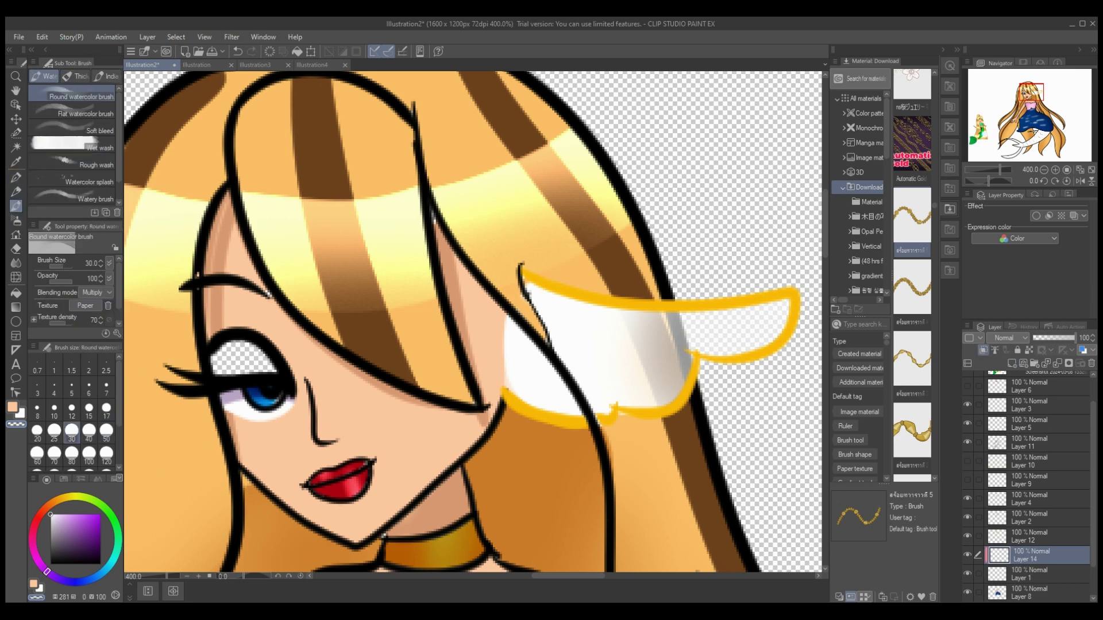
click(16, 220)
click(16, 191)
click(16, 206)
click(16, 248)
click(16, 220)
click(16, 234)
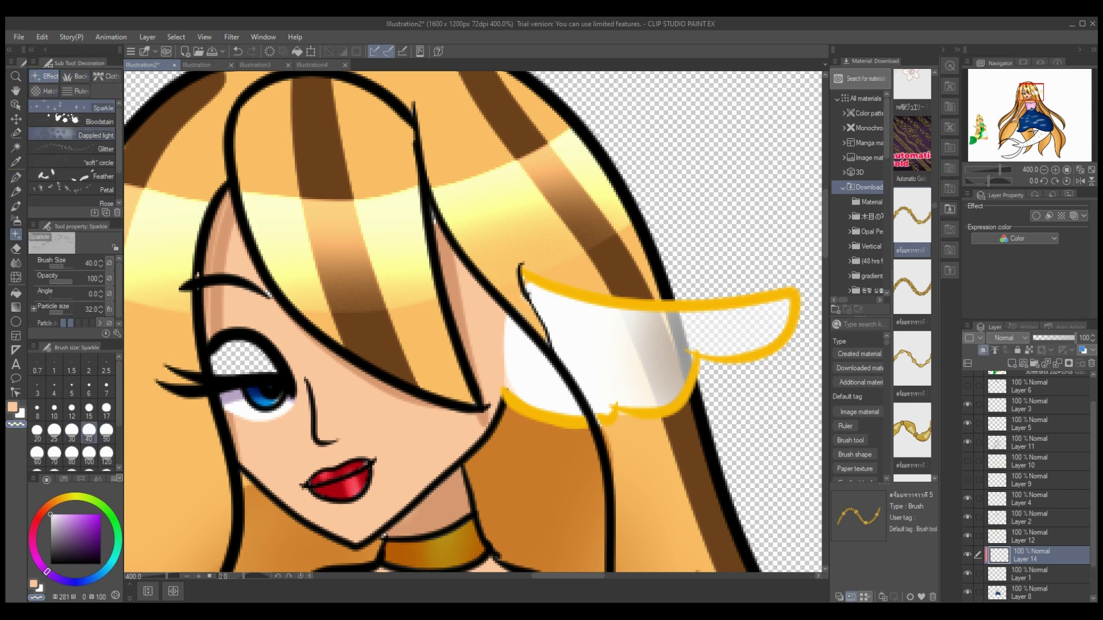
click(54, 430)
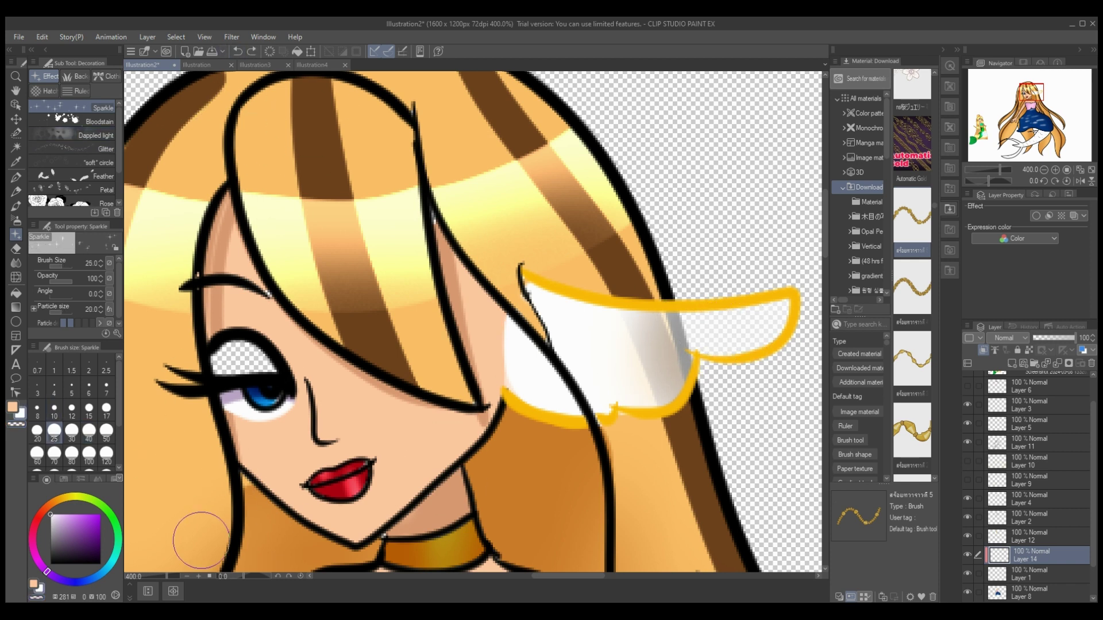
drag(166, 576, 162, 576)
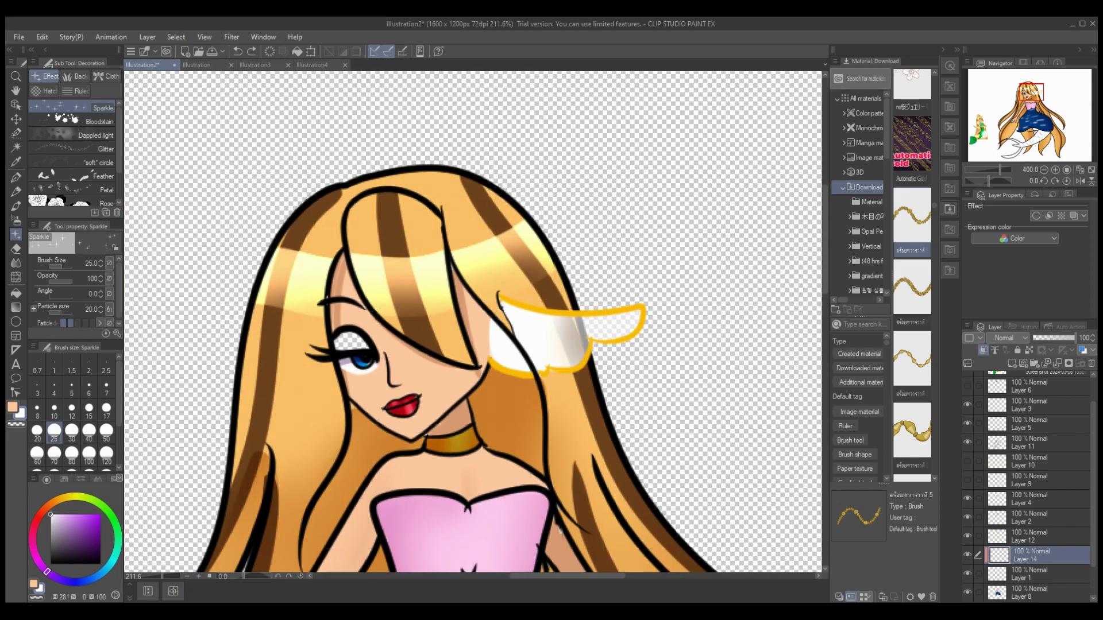
drag(825, 238, 825, 320)
scroll(531, 455, down, 4)
click(1091, 363)
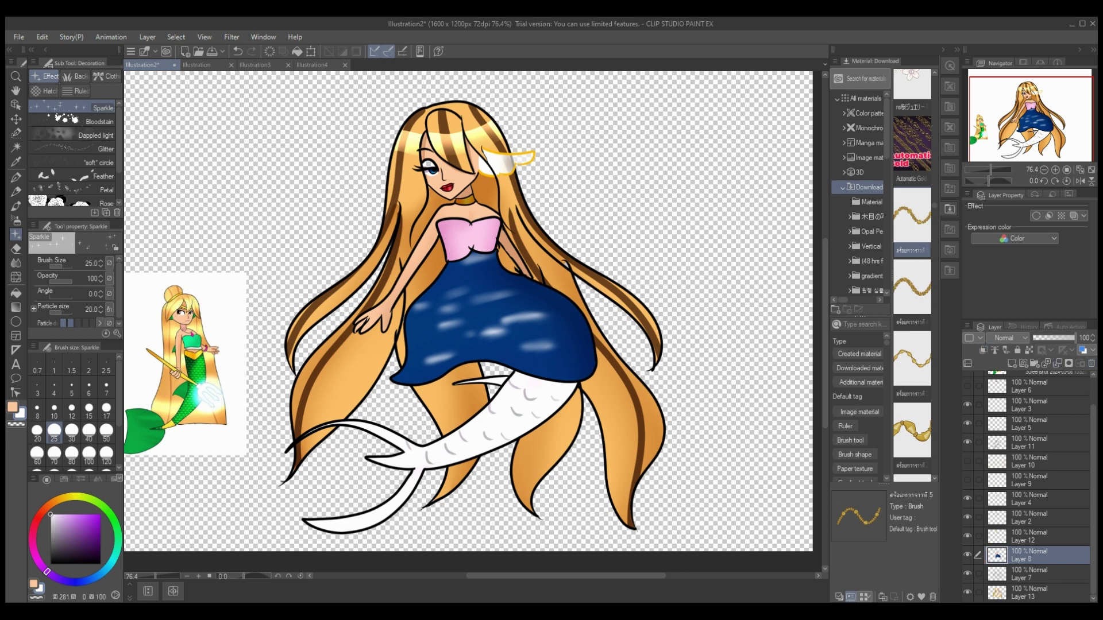
Merge Layers 12, 8, 7 and 2 into Layer 13 and show Layer 9.
click(967, 555)
click(967, 555)
click(967, 536)
click(967, 536)
click(1034, 536)
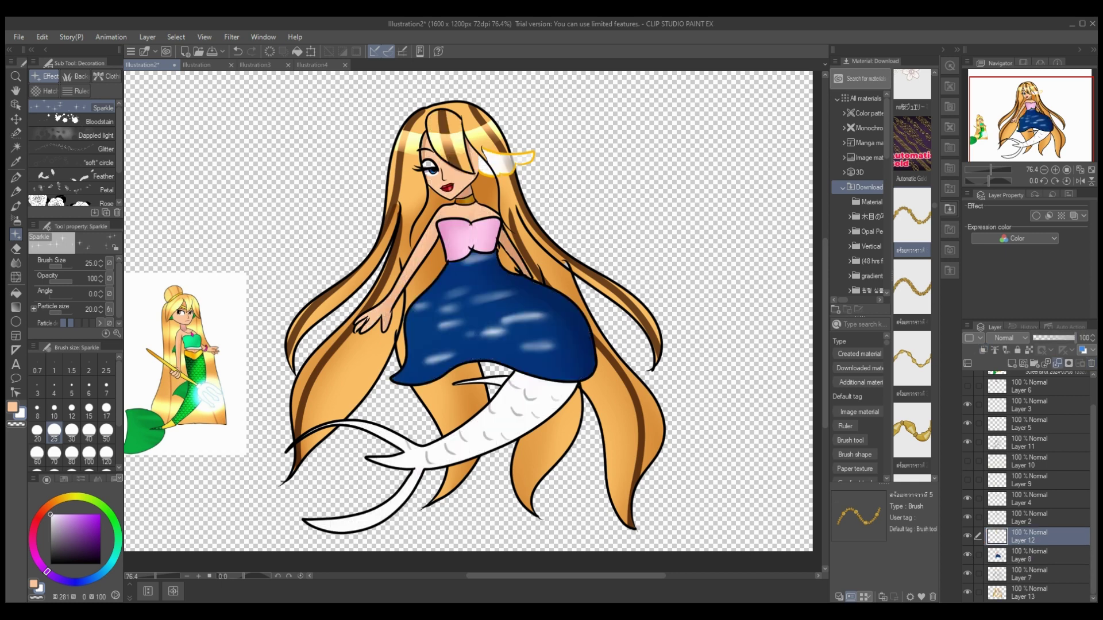
key(ctrl+e)
key(ctrl+e)
key(ctrl+e)
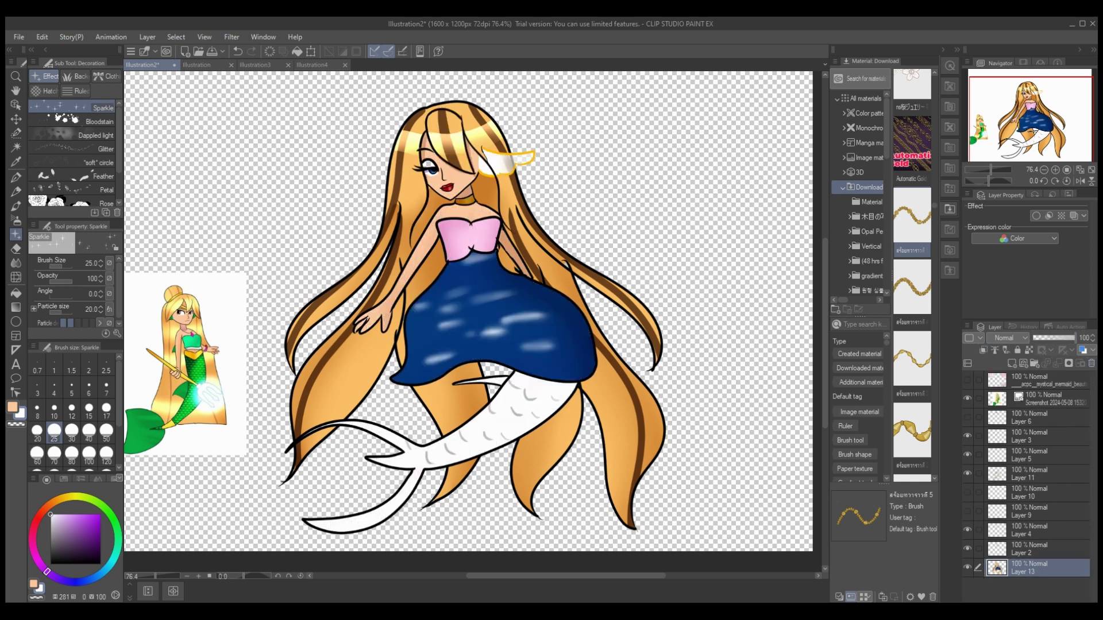
key(ctrl+e)
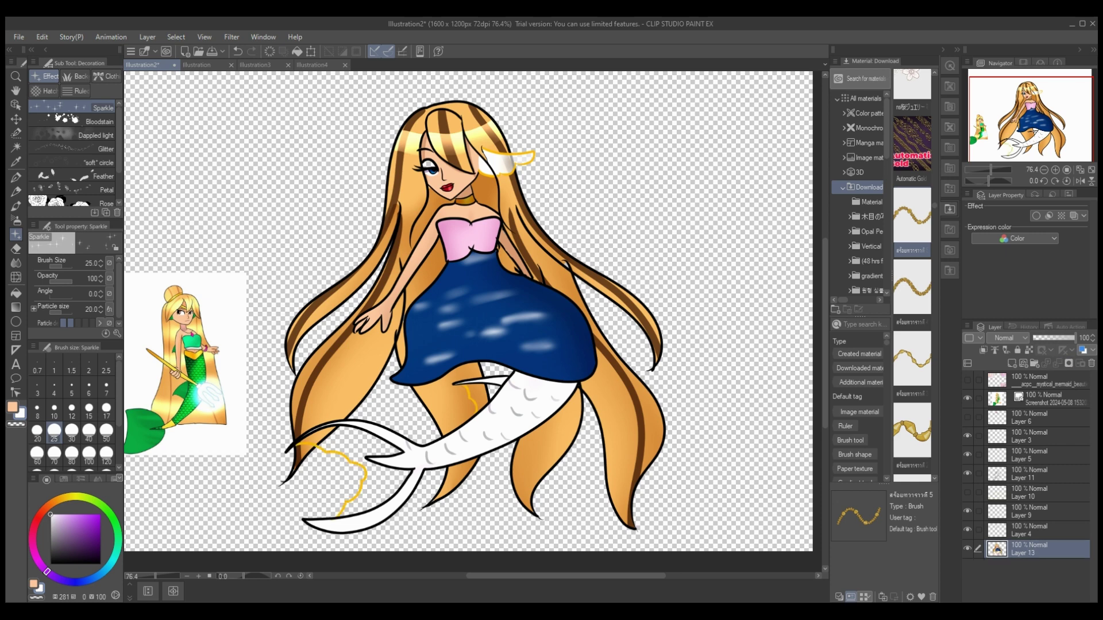
Add a new layer above Layer 13 and fill the eyelid with dark navy blue eyeshadow.
click(1034, 530)
mouse_move(1072, 337)
mouse_down()
mouse_move(1034, 338)
mouse_move(1074, 337)
mouse_up()
click(1034, 548)
key(ctrl+shift+n)
click(72, 582)
click(15, 293)
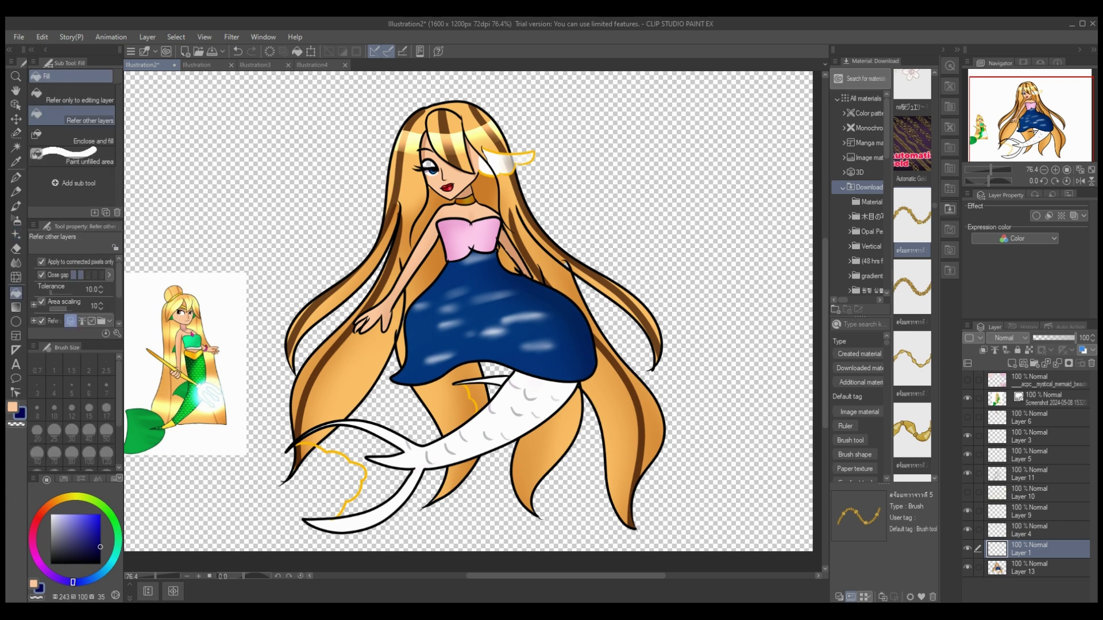
Add a clipped Add (Glow) layer above the eyeshadow and paint a light blue-violet highlight on it at pen size 17.
key(ctrl+shift+n)
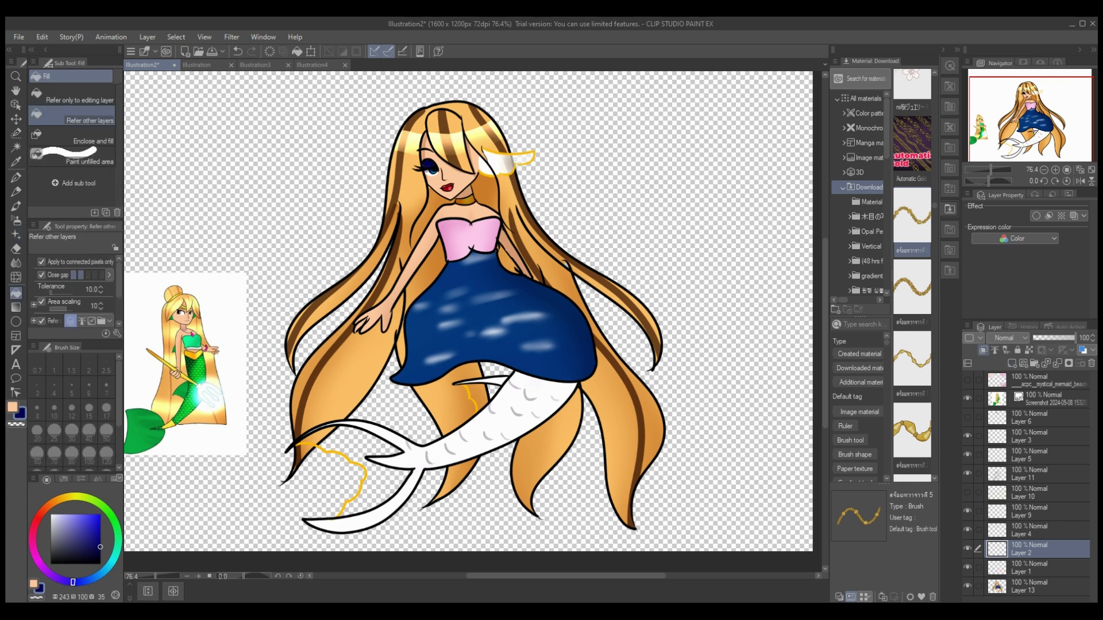
key(ctrl+alt+g)
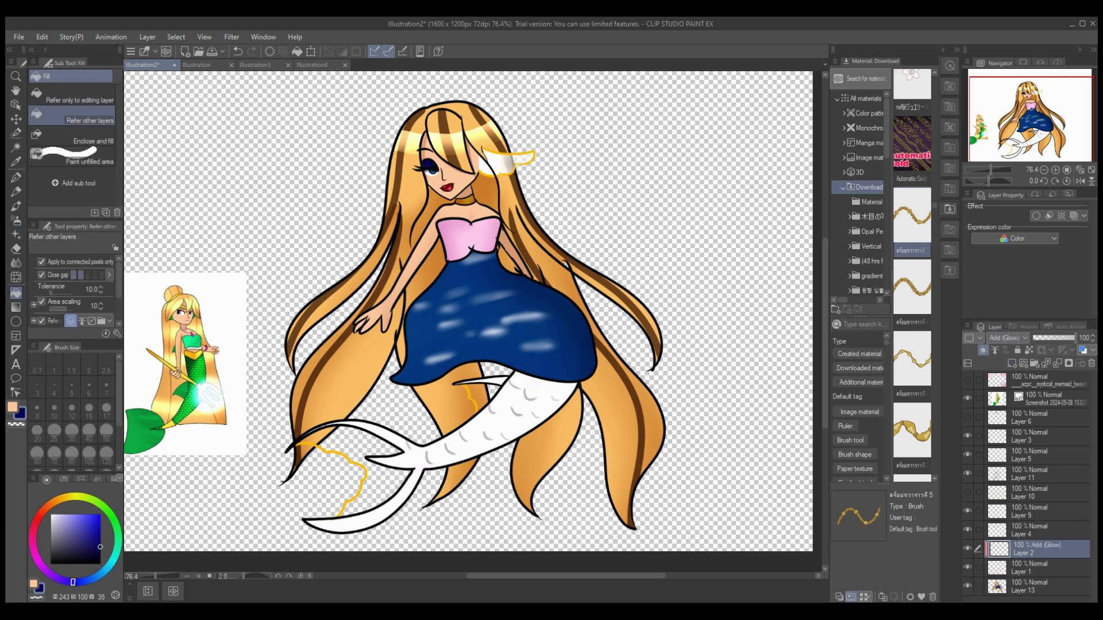
key(p)
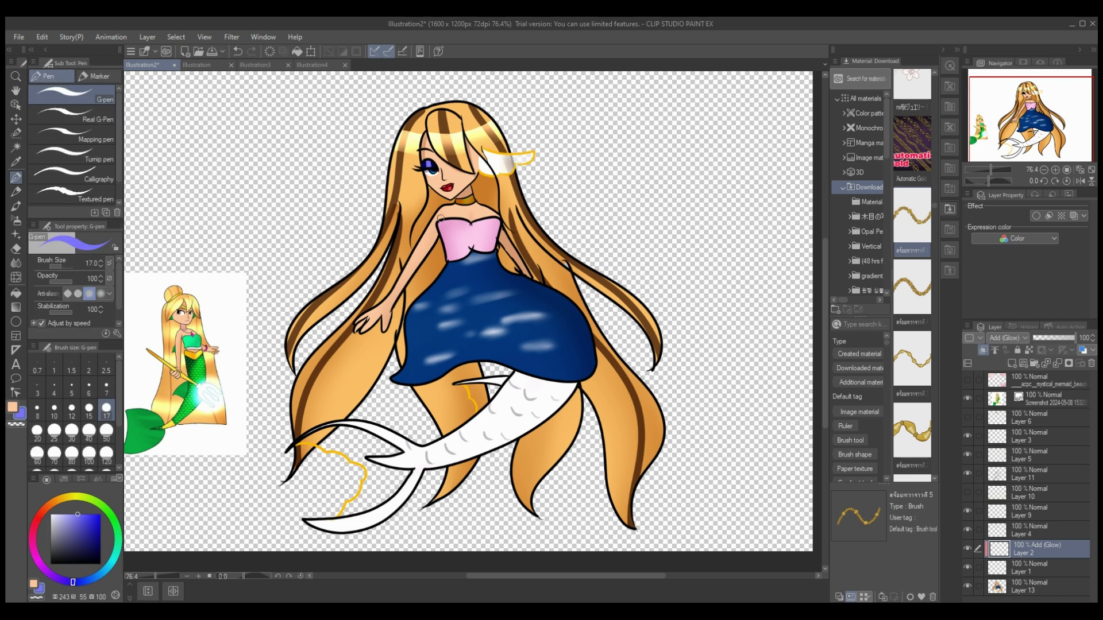
Soften the eyeshadow highlight with the Blur tool and merge the highlight and eyeshadow layers down into Layer 13.
key(j)
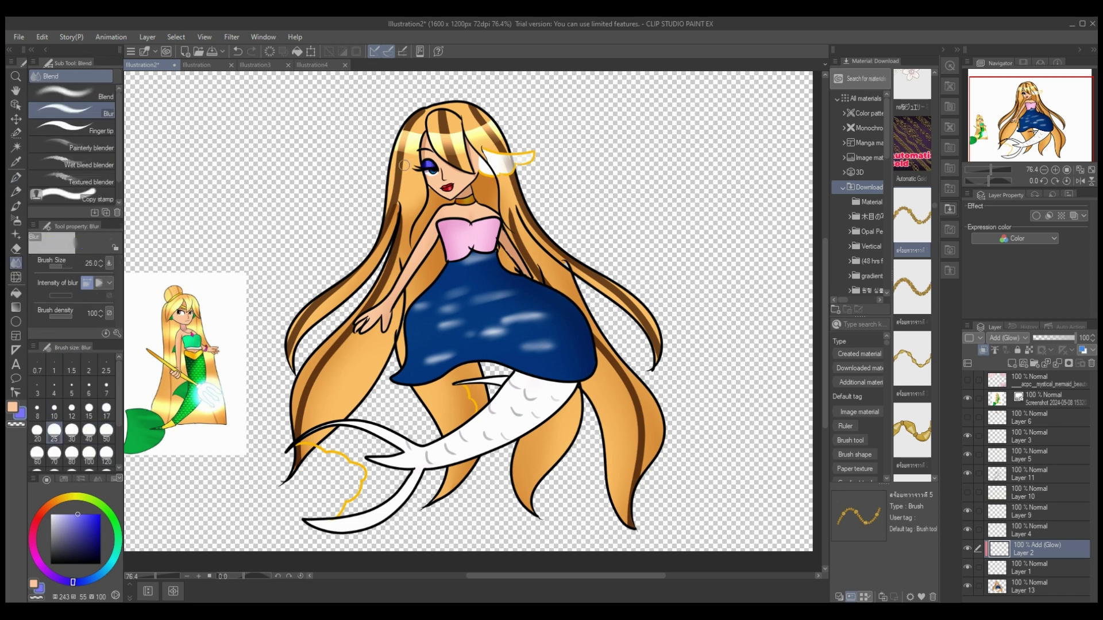
click(1057, 363)
click(1057, 362)
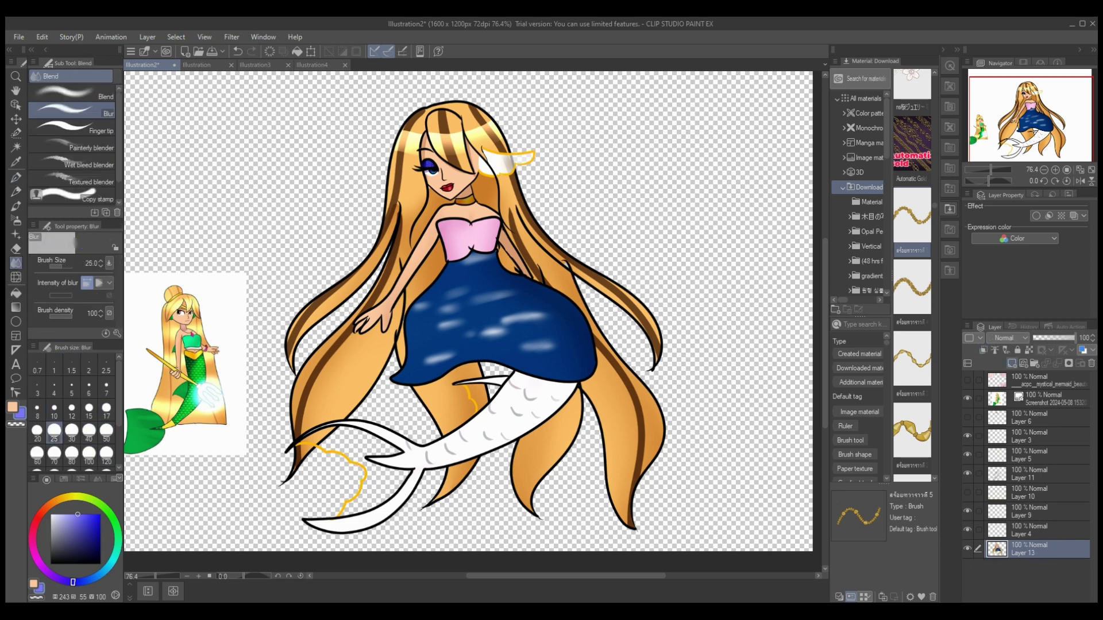
Try filling the tail fin and side fin membranes with golden yellow on a new layer above Layer 4.
click(1012, 363)
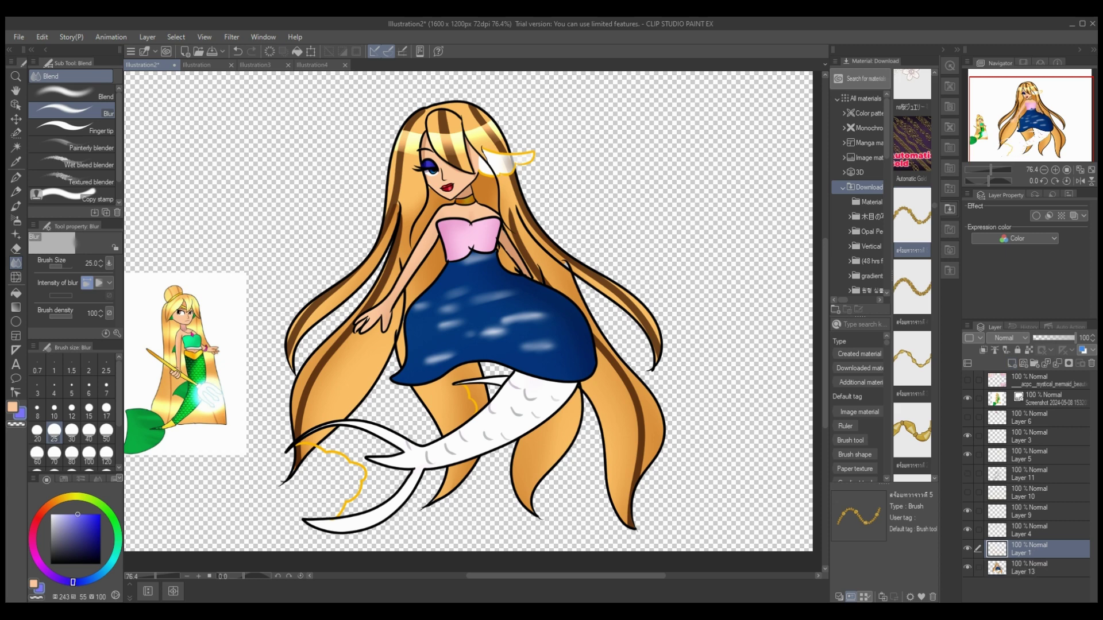
drag(1033, 548, 1033, 523)
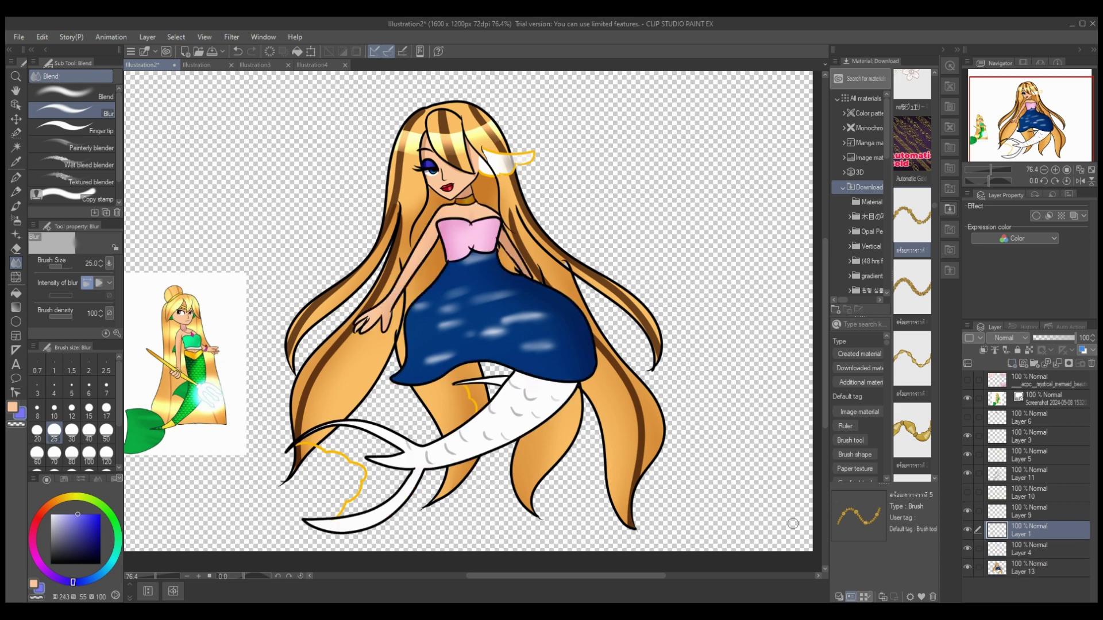
click(65, 497)
click(15, 293)
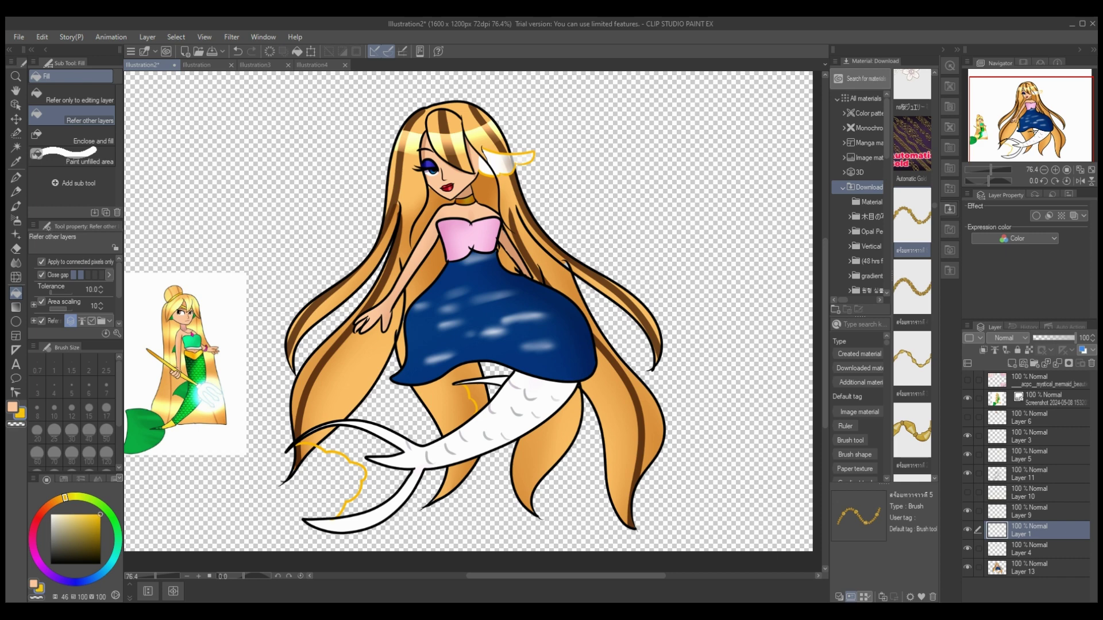
click(361, 471)
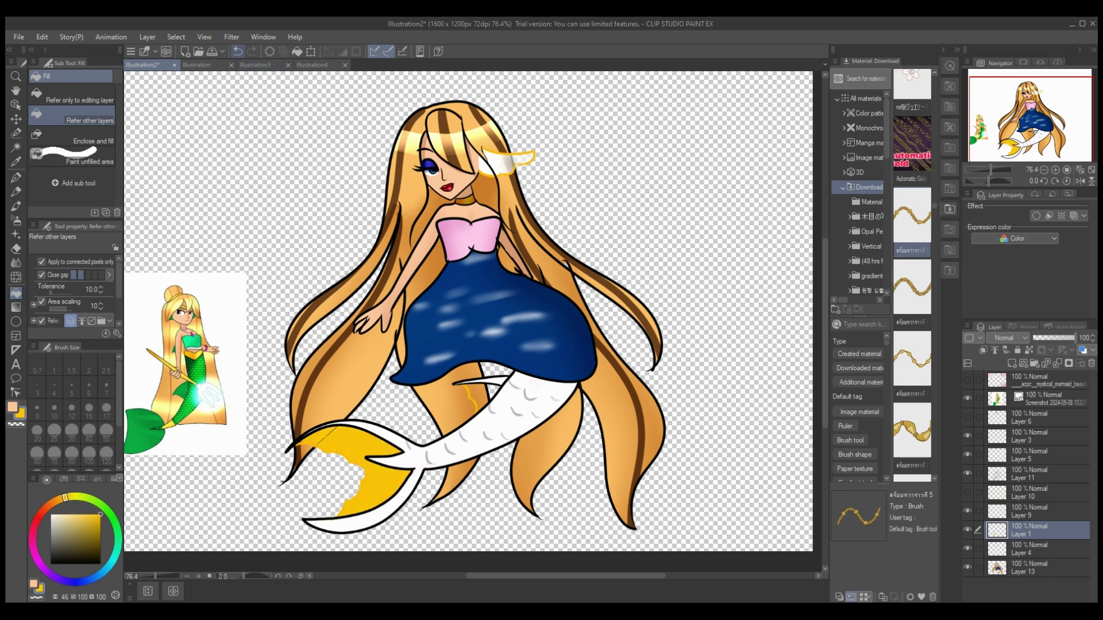
click(474, 398)
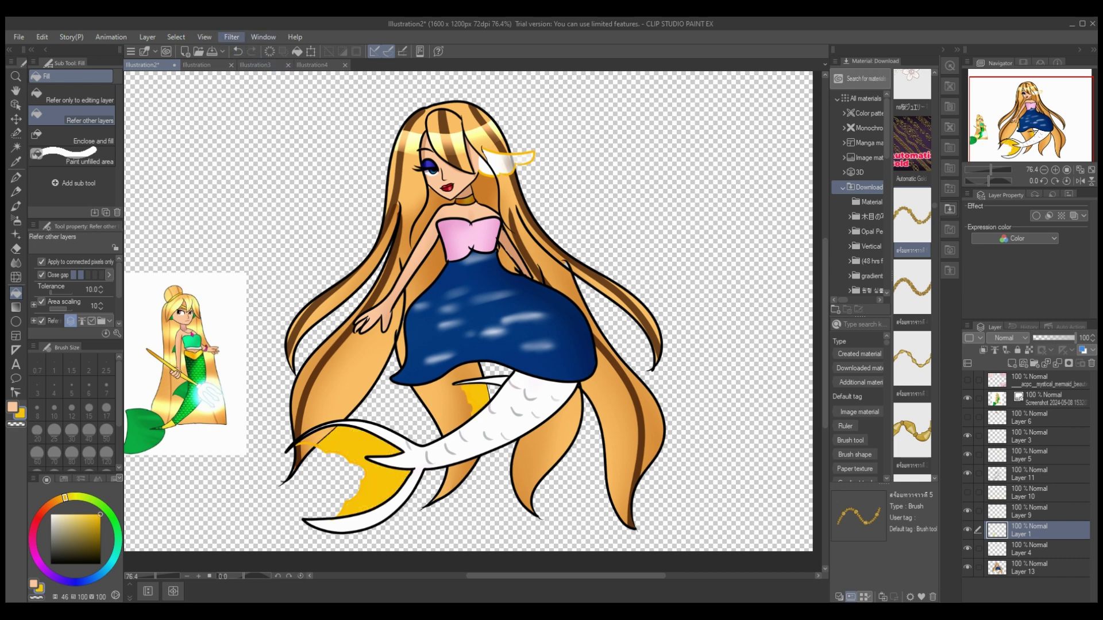
click(237, 51)
Discard the old fill layer and fill the tail fin with white on a new layer above Layer 11.
click(51, 515)
click(379, 488)
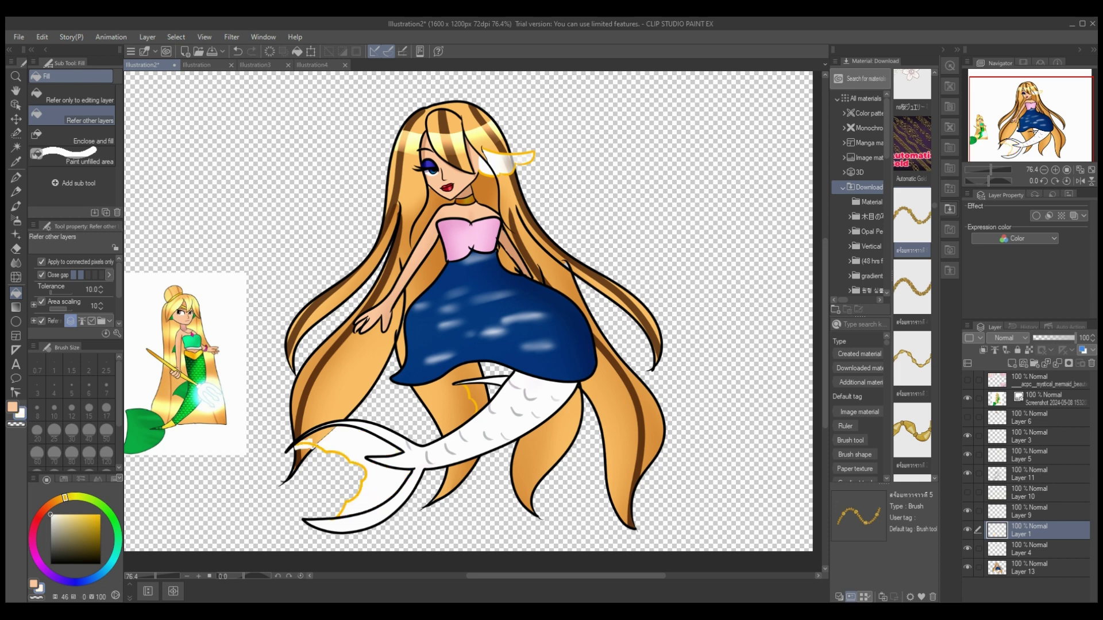
click(1090, 363)
click(1037, 473)
click(1011, 363)
click(325, 431)
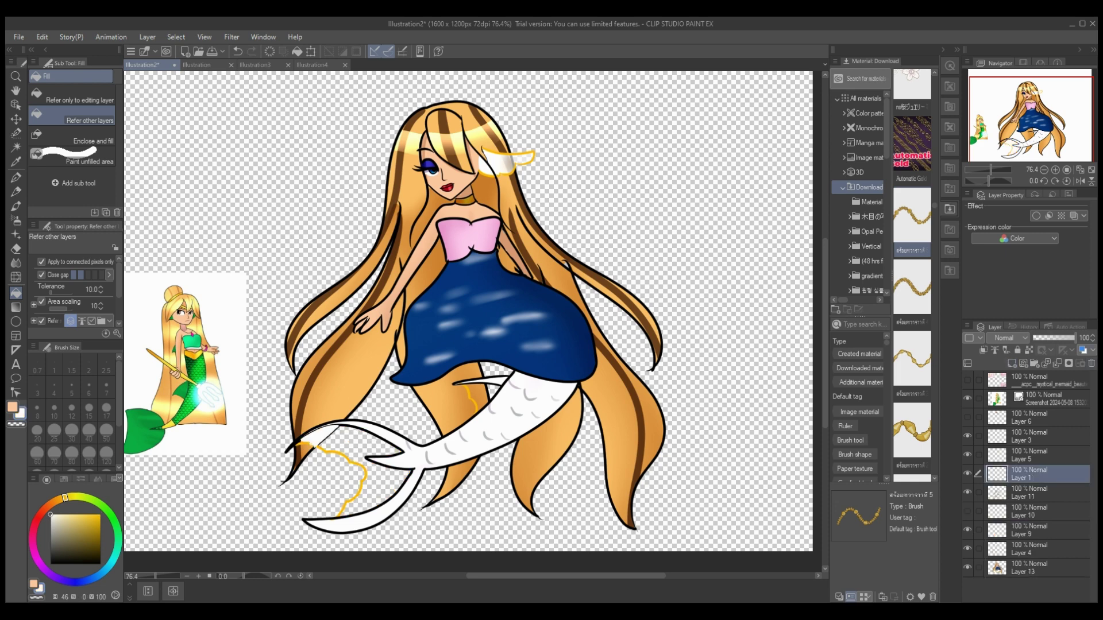
click(379, 488)
click(379, 488)
click(379, 488)
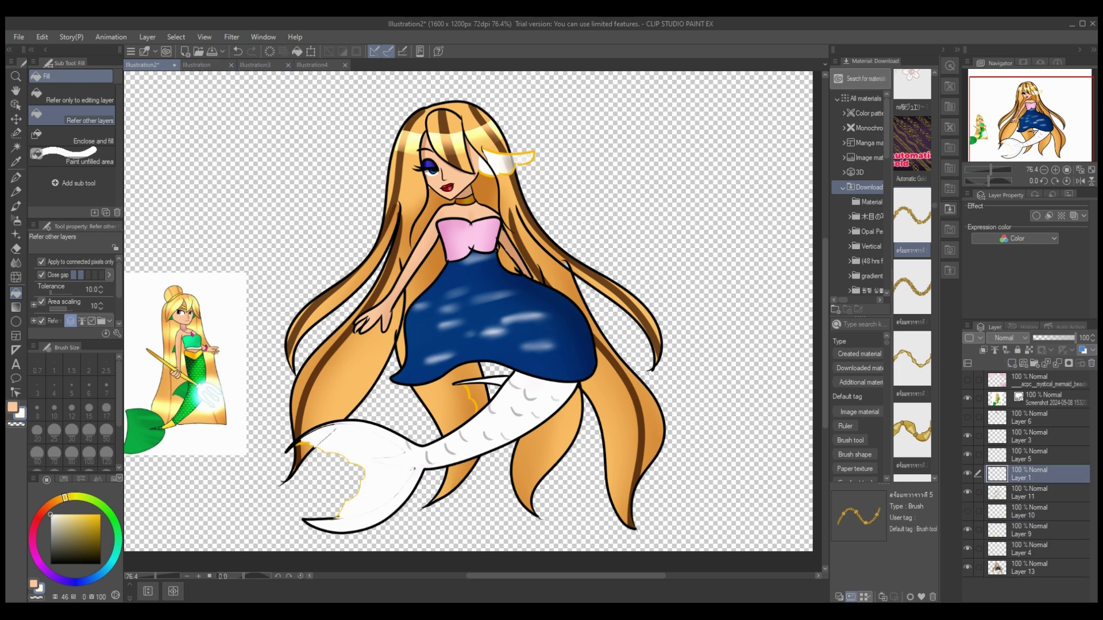
Move the white fill layer below Layer 11 and fill the small side fin with white as well.
drag(1037, 474, 1037, 499)
click(237, 52)
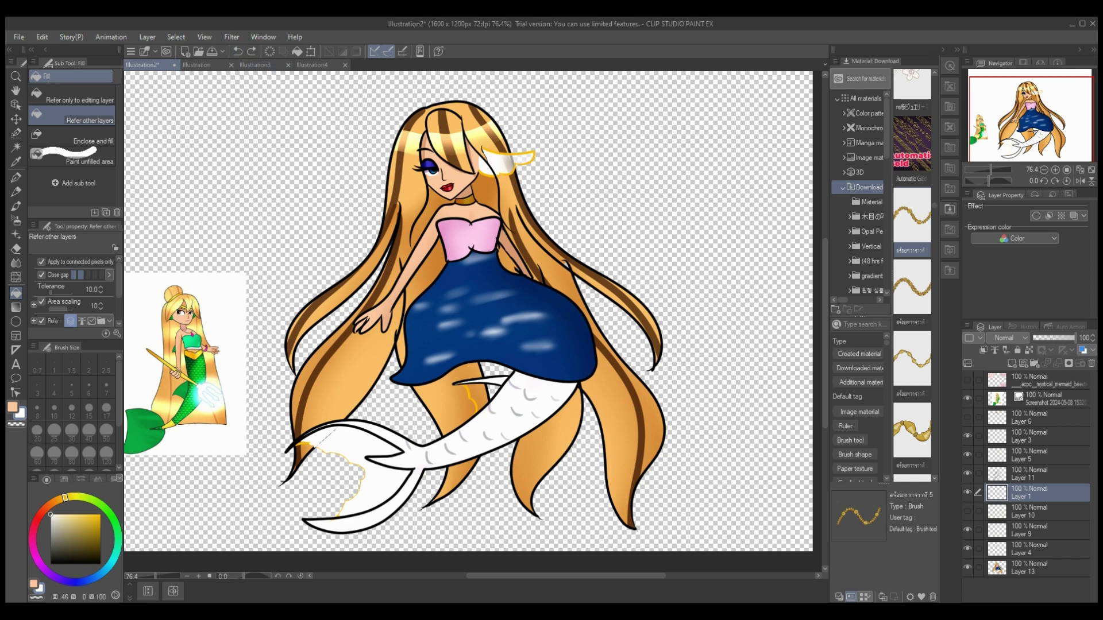
click(480, 396)
key(p)
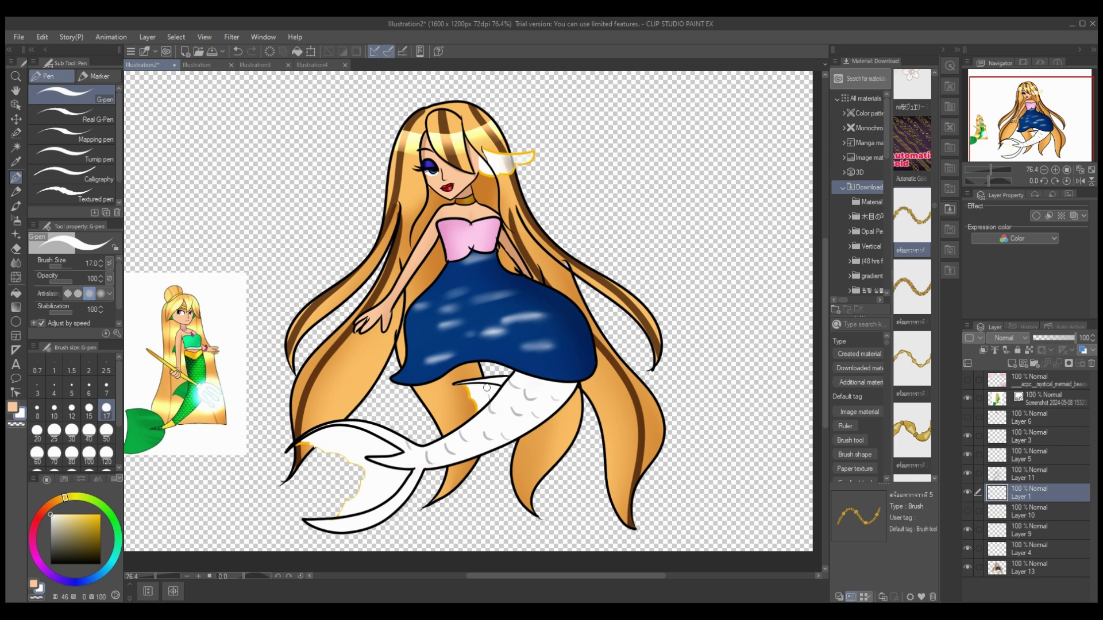
Lower the fin fill layer's opacity to 53% and clean up its edges with the hard eraser.
click(1055, 338)
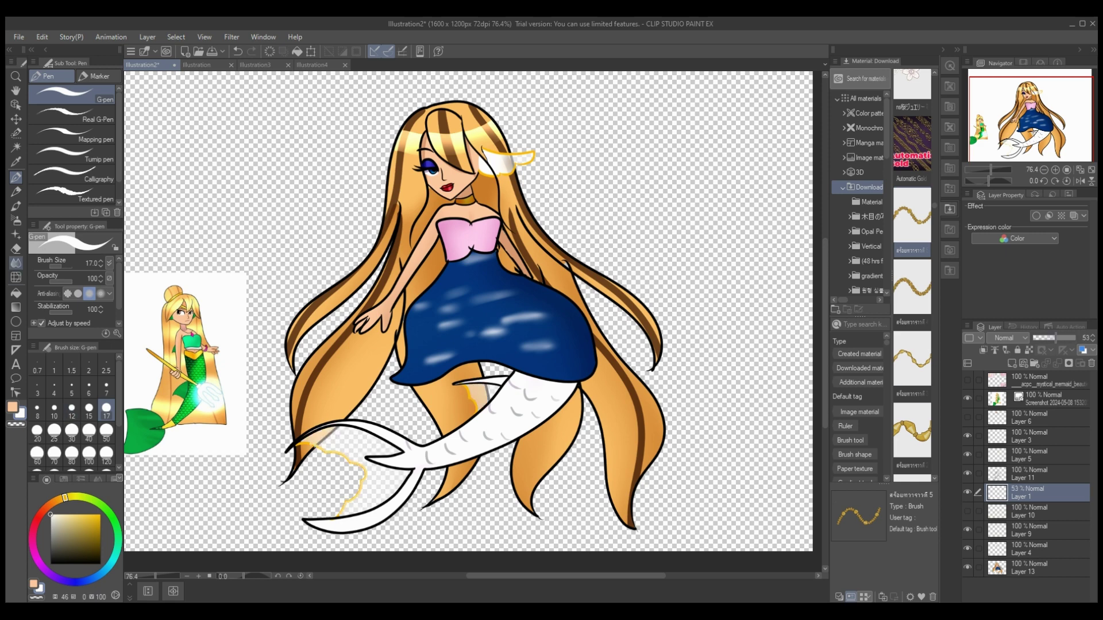
click(16, 248)
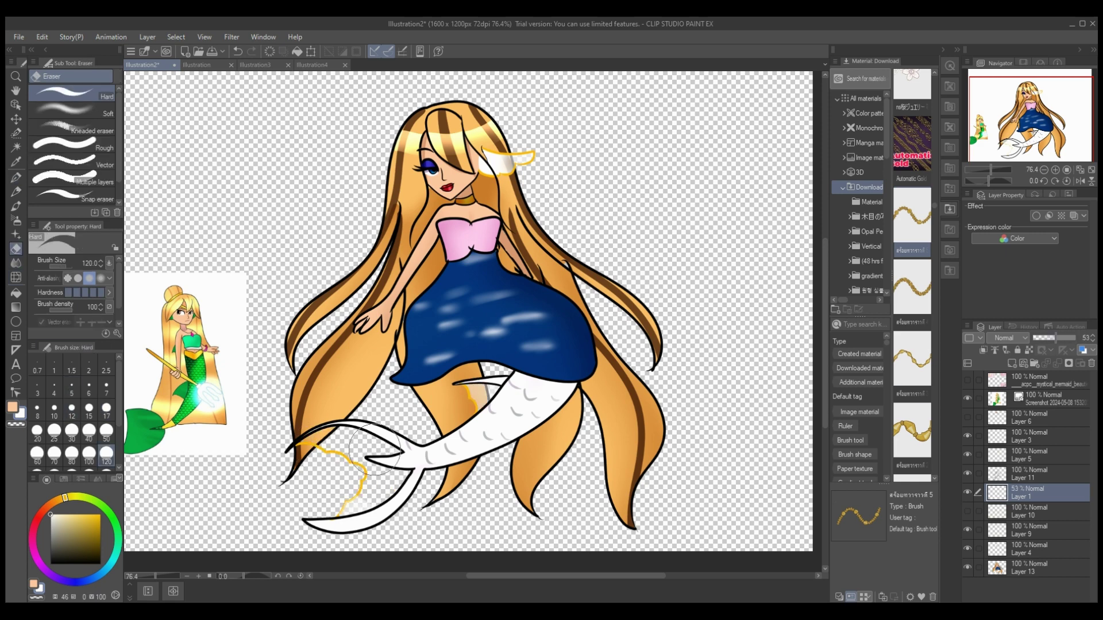
click(16, 292)
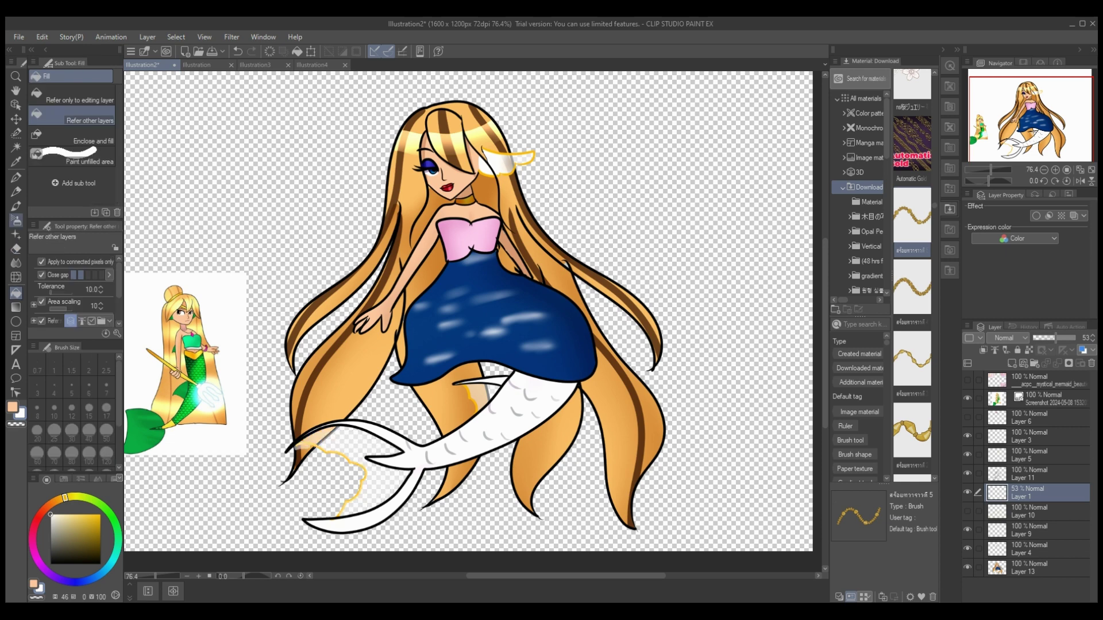
key(p)
key(e)
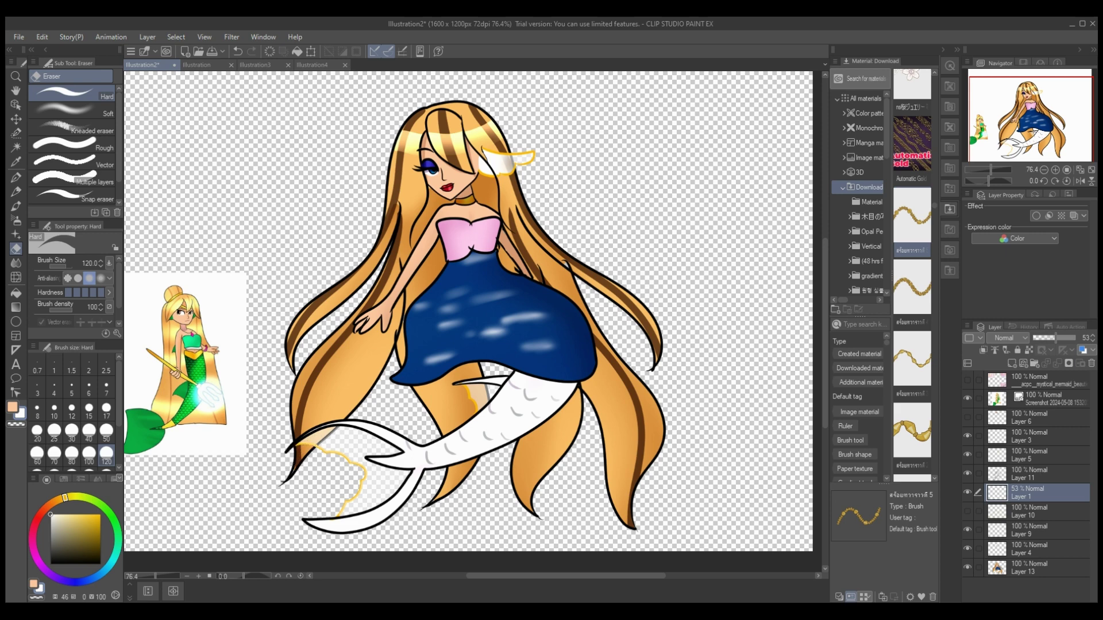
Show the yellow cape outline on Layer 10, move it to the bottom of the stack, and add a pink fill layer above it.
click(967, 511)
drag(1036, 511, 1037, 576)
click(1011, 363)
drag(65, 497, 33, 544)
click(69, 514)
click(16, 293)
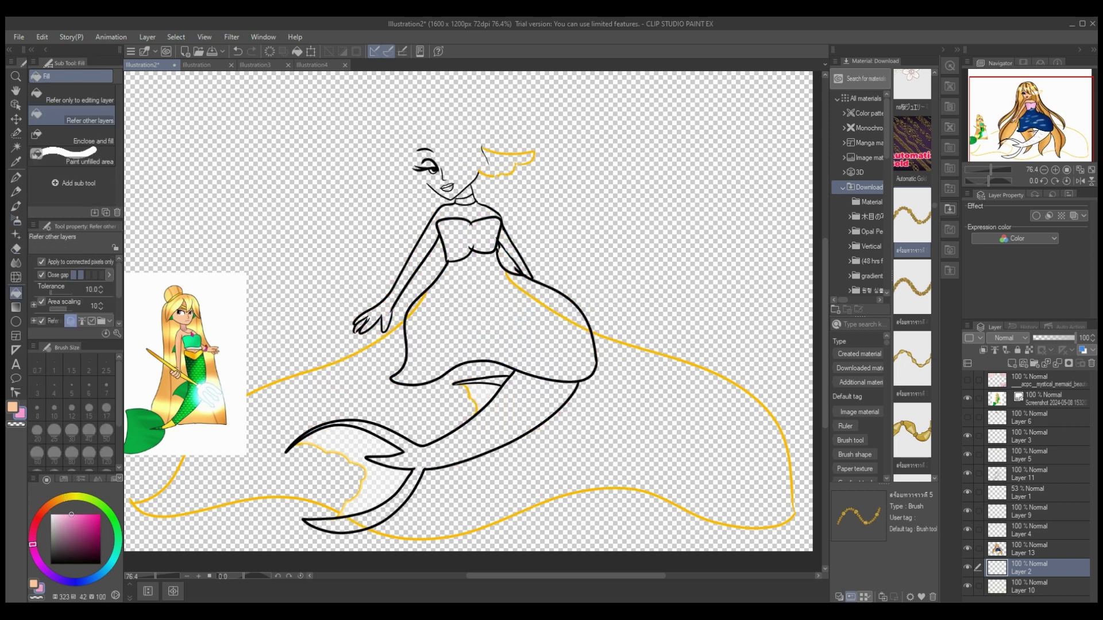
Show the crown on Layer 6 and merge it and the artwork layers beneath it down into Layer 13.
click(1028, 474)
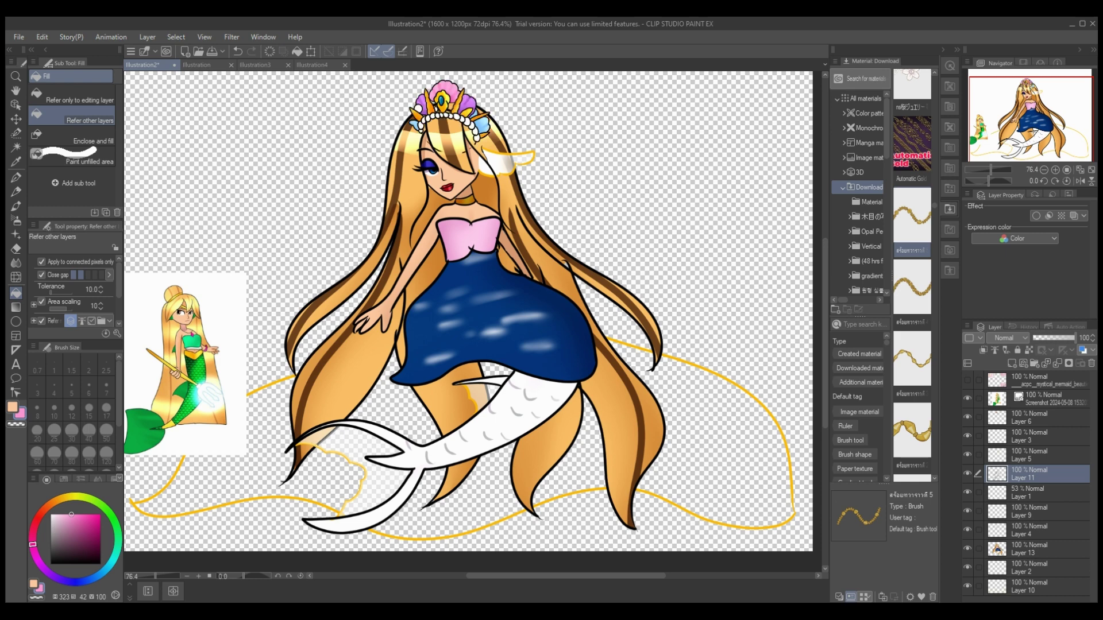
click(1028, 417)
click(16, 248)
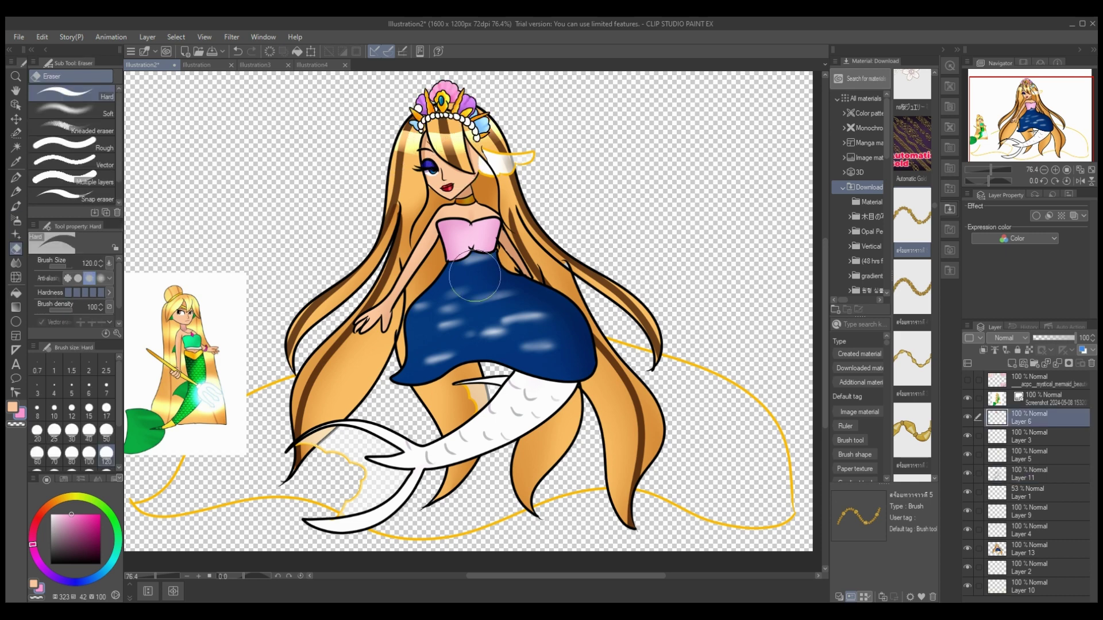
click(1057, 363)
click(1056, 363)
click(1057, 363)
click(1057, 363)
click(1056, 363)
click(1057, 363)
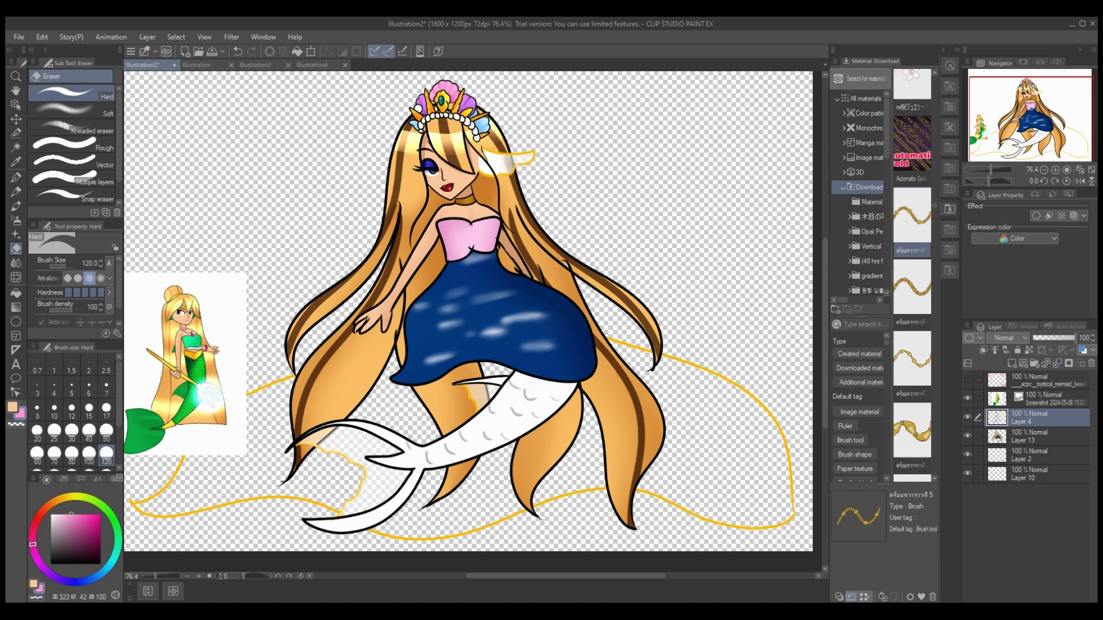
click(967, 417)
click(967, 417)
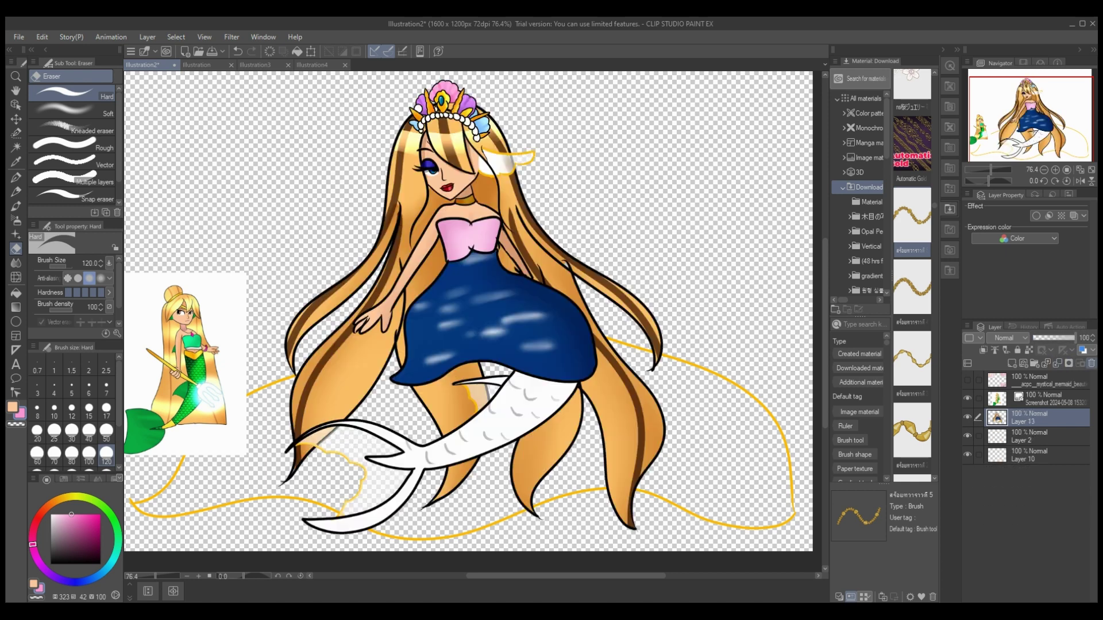
Hide Layer 13 and the reference image, and close the cape outline's open neckline on Layer 2 in pink at pen size 50.
click(1091, 363)
click(16, 293)
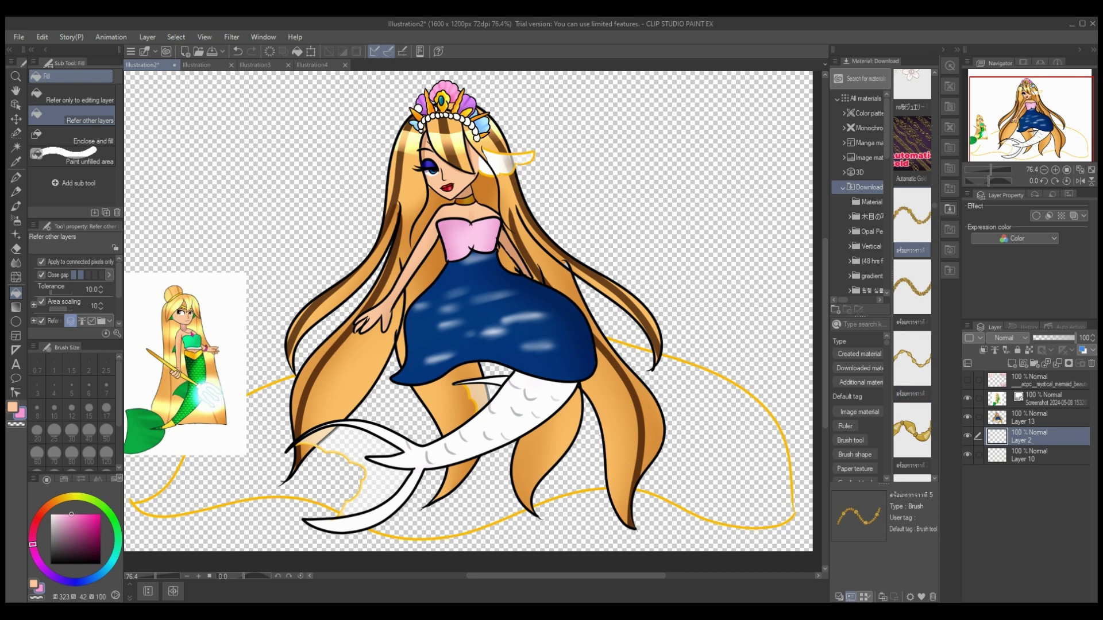
click(967, 417)
key(p)
click(967, 398)
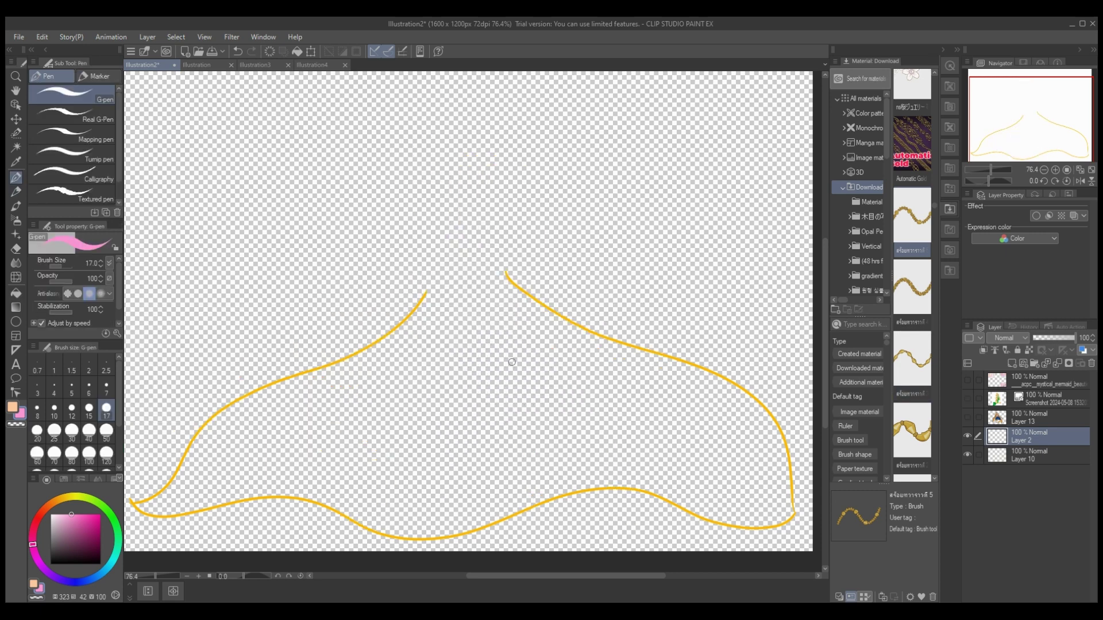
click(107, 434)
mouse_move(440, 299)
mouse_down()
mouse_move(465, 286)
mouse_move(512, 300)
mouse_up()
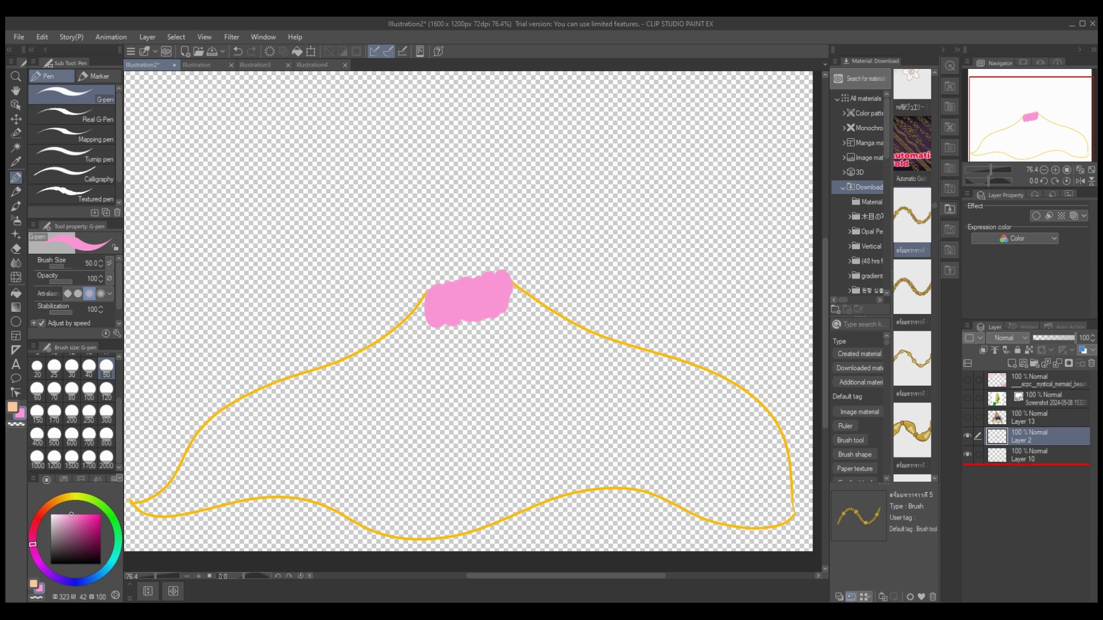
Move Layer 2 below Layer 10, fill the cape with pink, and set the layer's opacity to 48%.
drag(1038, 436, 1038, 463)
click(16, 293)
click(464, 412)
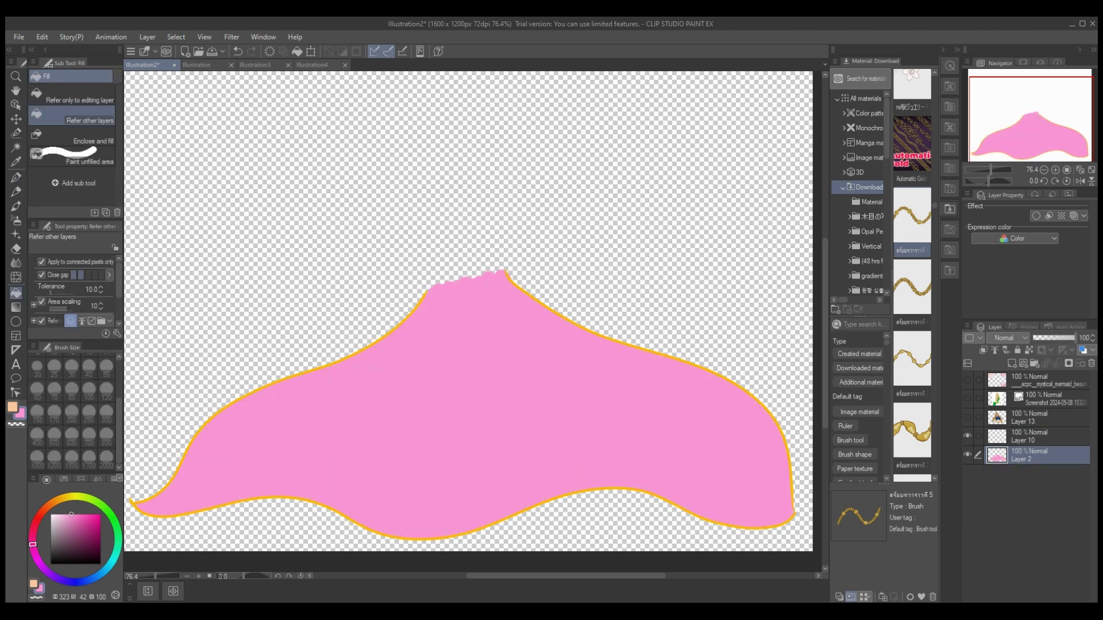
drag(1072, 338, 1054, 338)
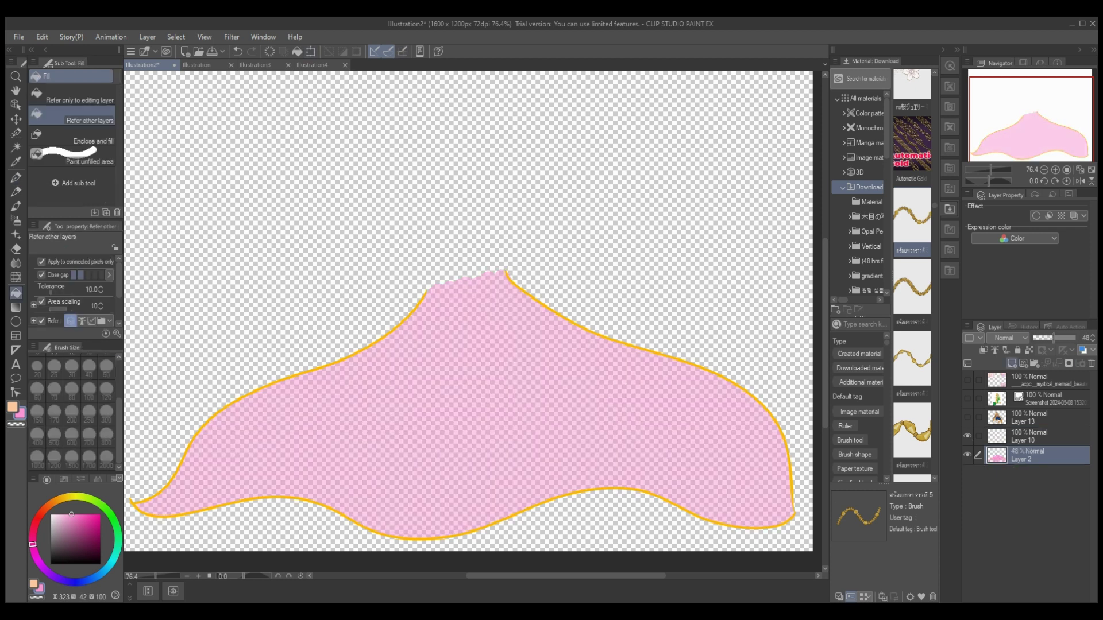
Shade the cape's middle in deep pink on a clipped Multiply layer with the Soft airbrush at size 800, and merge it into Layer 2.
click(1011, 363)
click(982, 350)
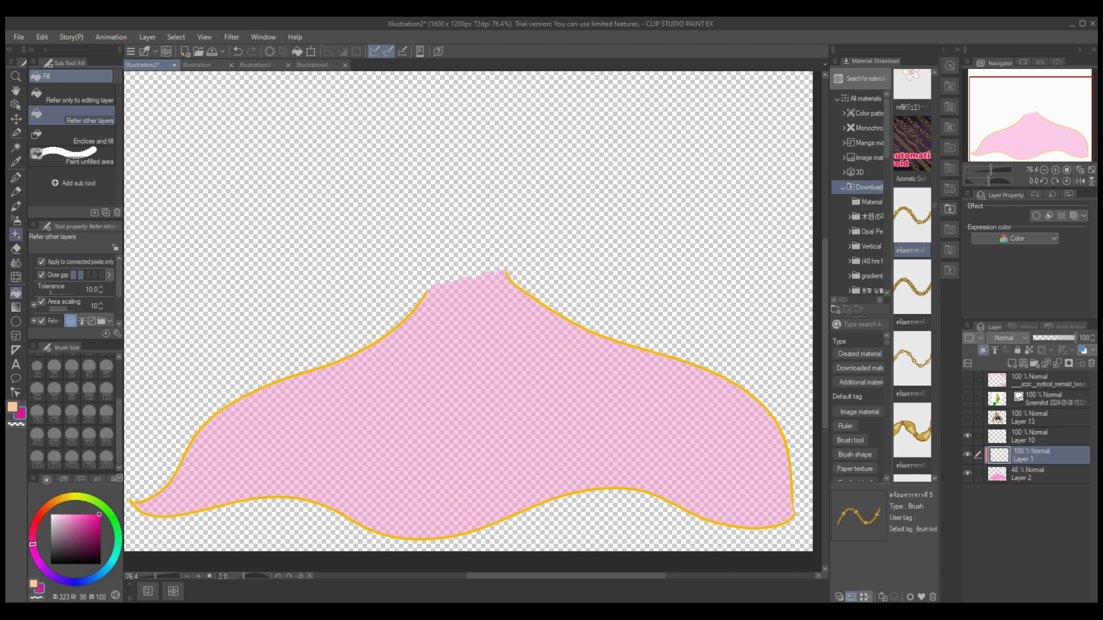
click(16, 220)
click(967, 417)
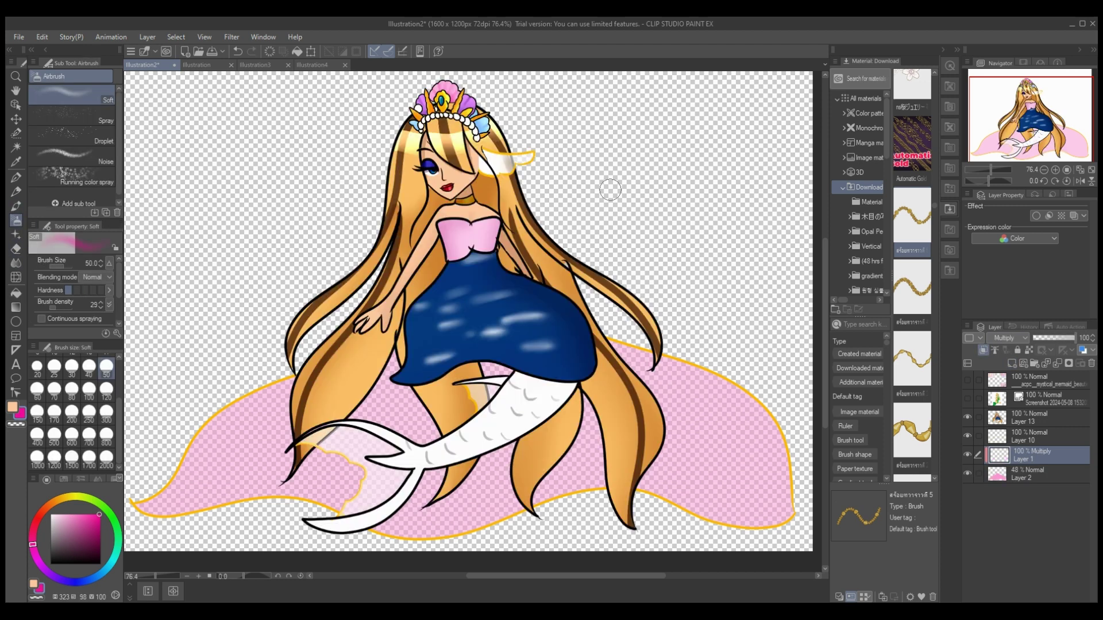
click(106, 436)
mouse_move(410, 311)
mouse_down()
mouse_move(529, 282)
mouse_move(399, 287)
mouse_up()
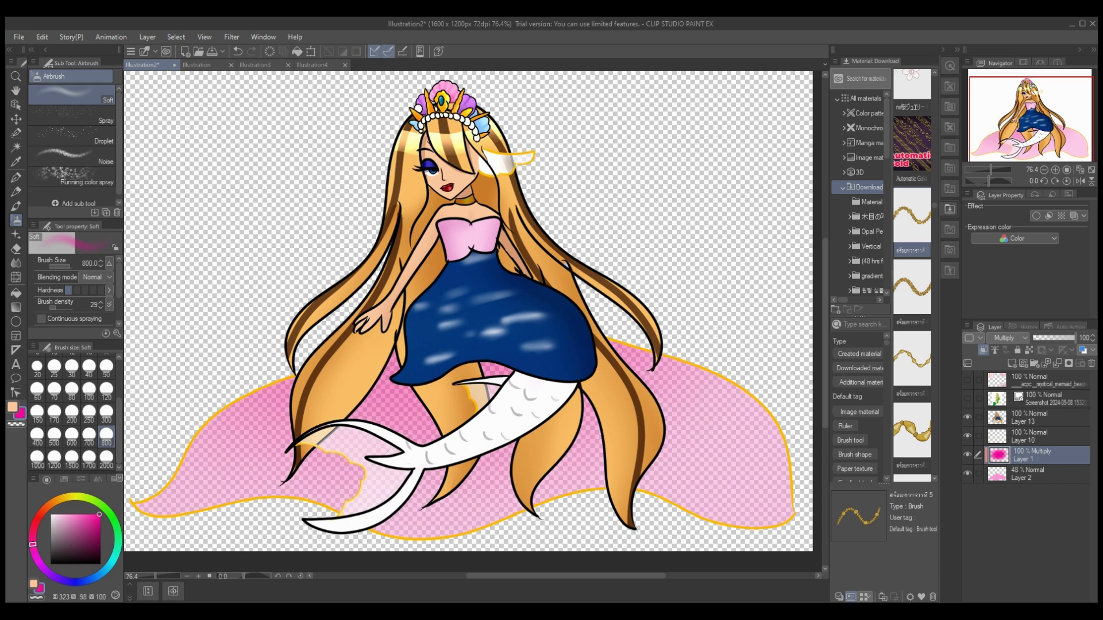
click(1057, 363)
Scatter white Sparkle decorations at size 120 across the cape on a clipped Add (Glow) layer and merge it into Layer 2.
click(1011, 363)
click(15, 235)
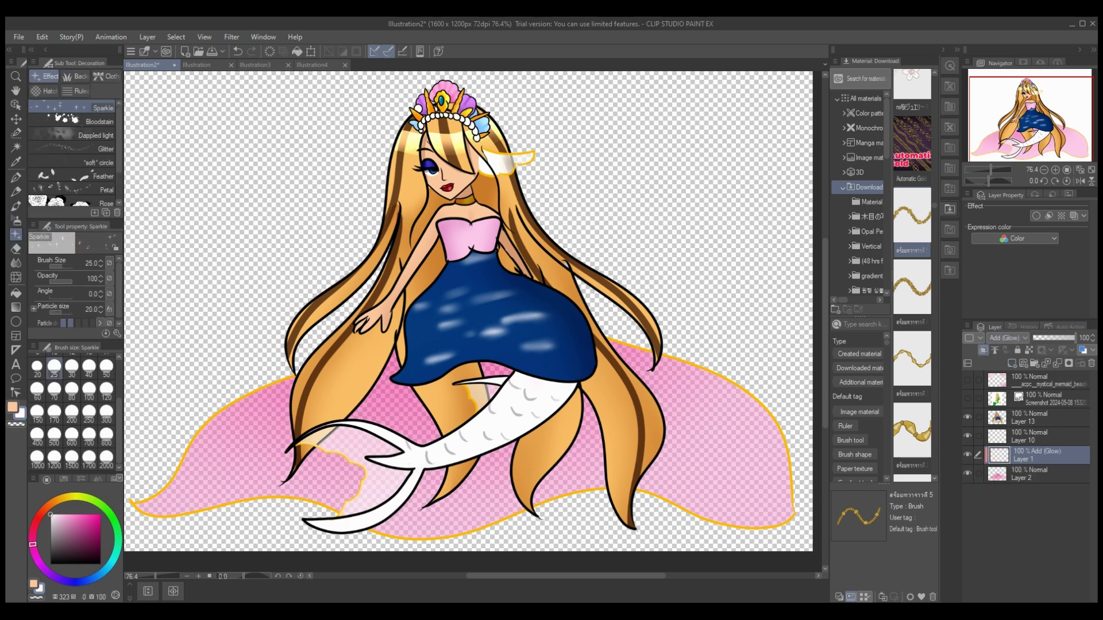
click(106, 391)
click(209, 467)
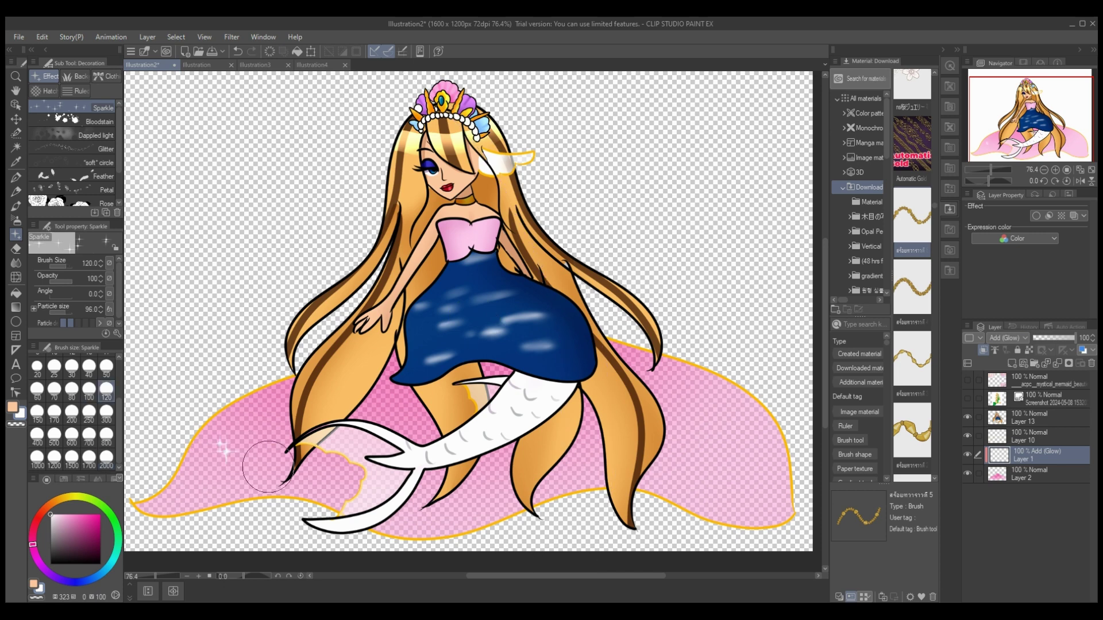
click(267, 466)
click(210, 488)
click(710, 503)
click(768, 476)
click(514, 480)
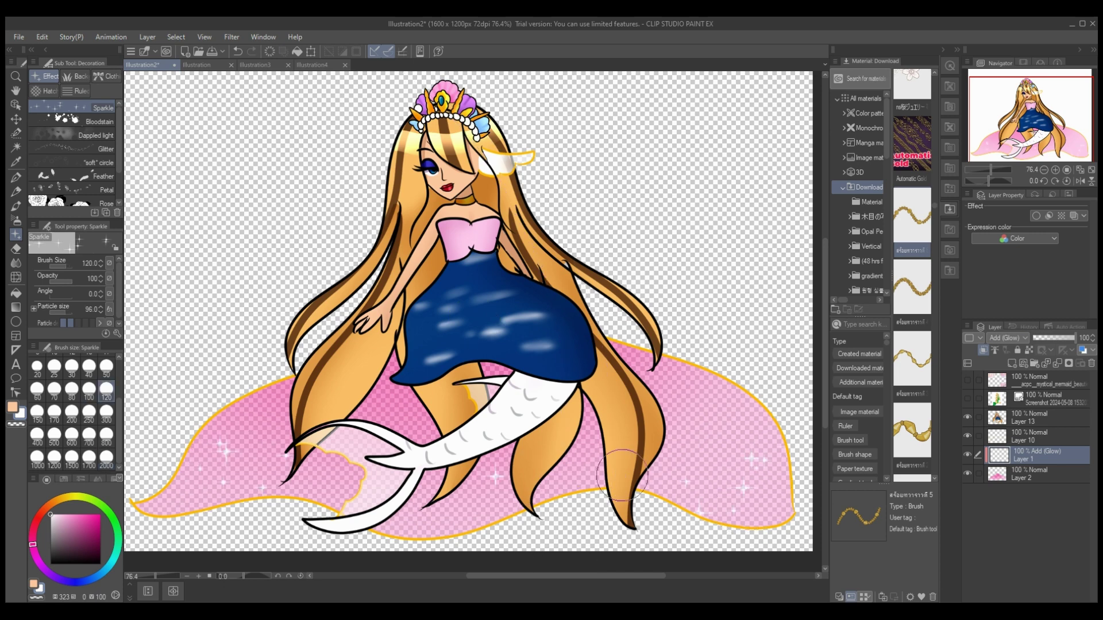
key(ctrl+e)
key(ctrl+shift+n)
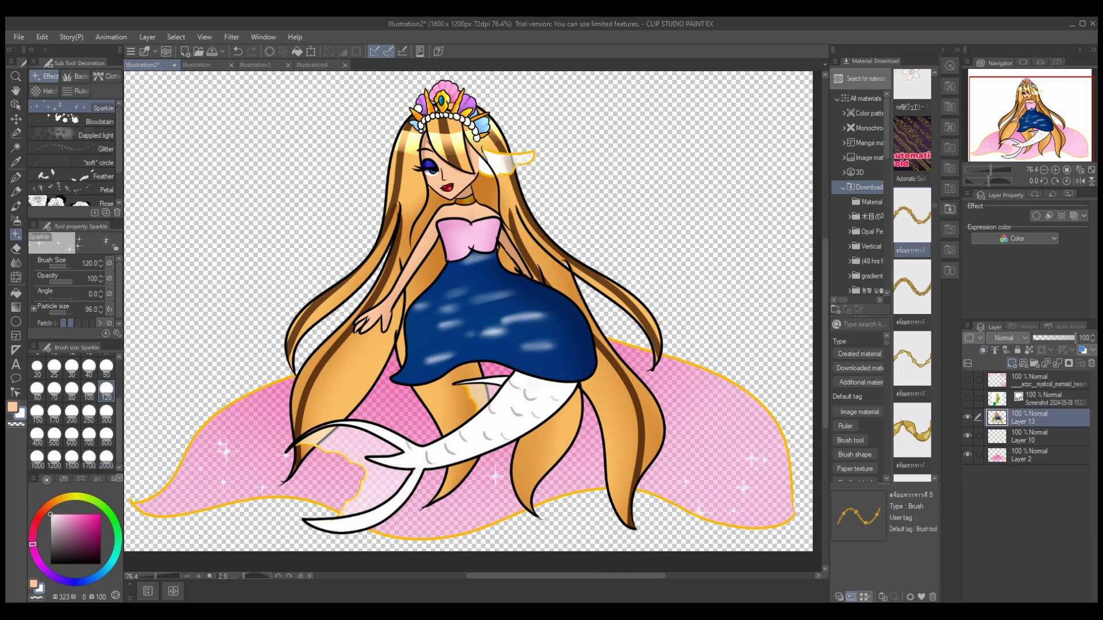
key(p)
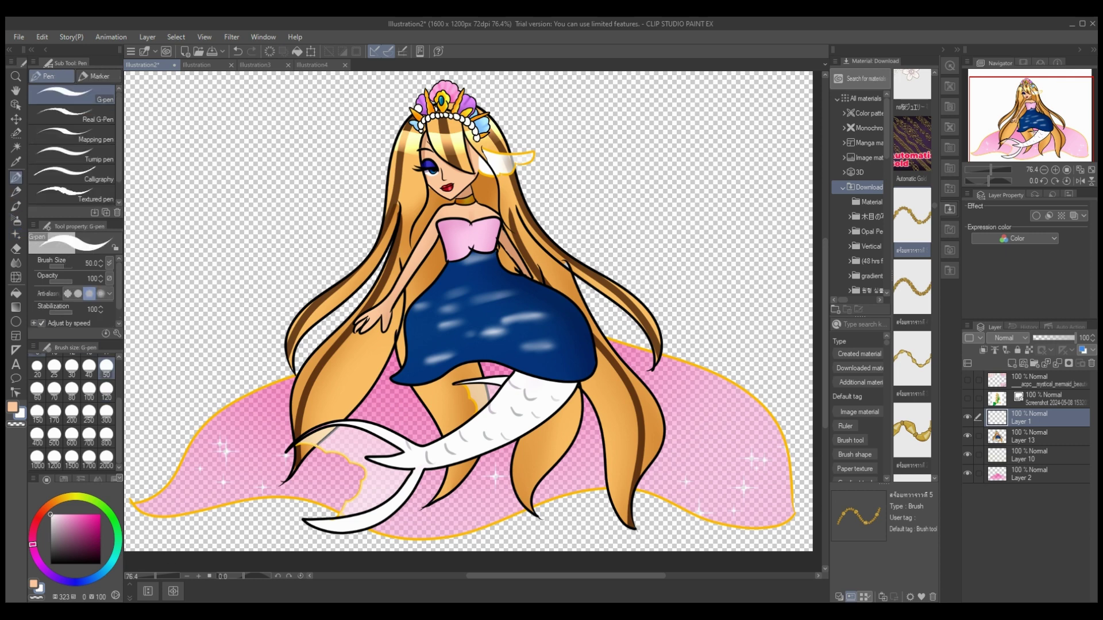
click(36, 356)
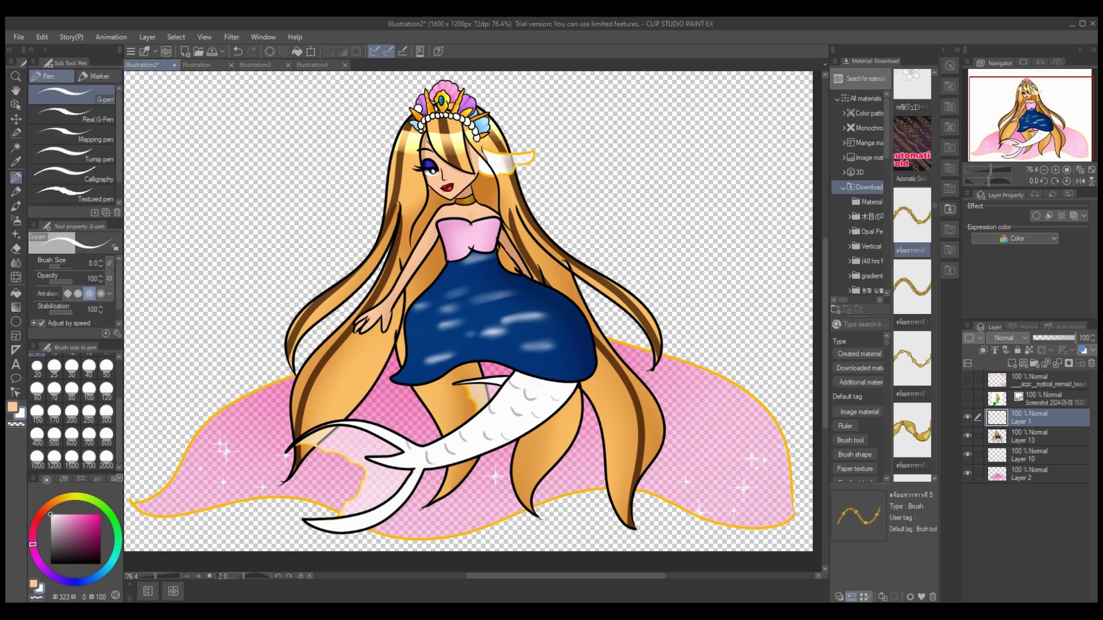
Delete the empty layer and both hidden reference layers, and merge all remaining mermaid and cape layers into Layer 2.
click(1060, 337)
click(1057, 363)
click(1045, 380)
click(1090, 363)
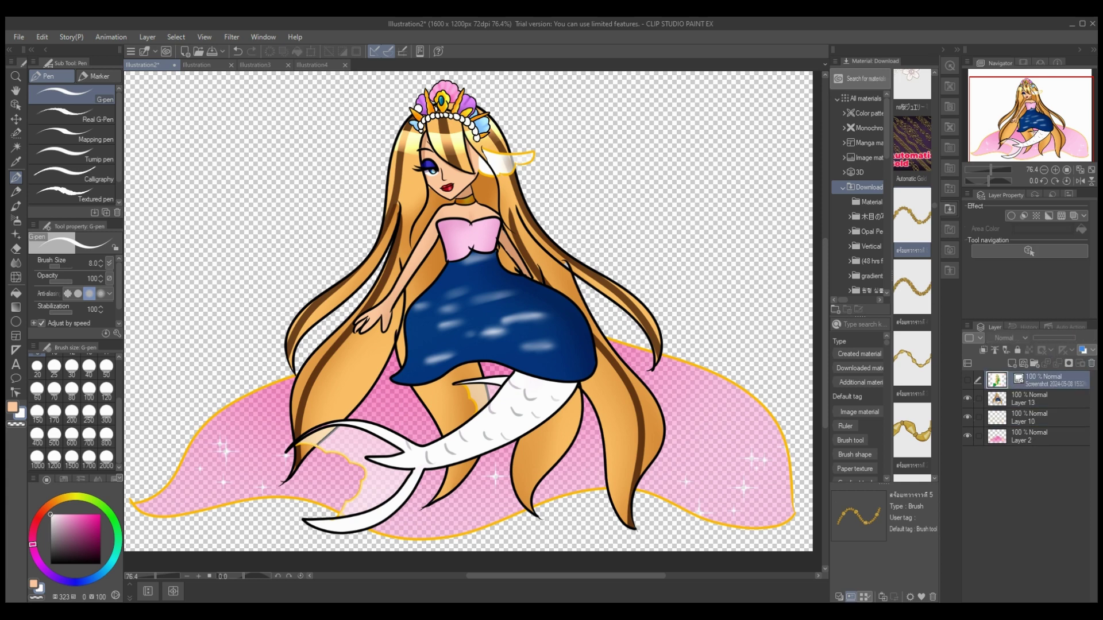
click(1091, 363)
click(967, 379)
click(967, 379)
key(ctrl+e)
key(ctrl+e)
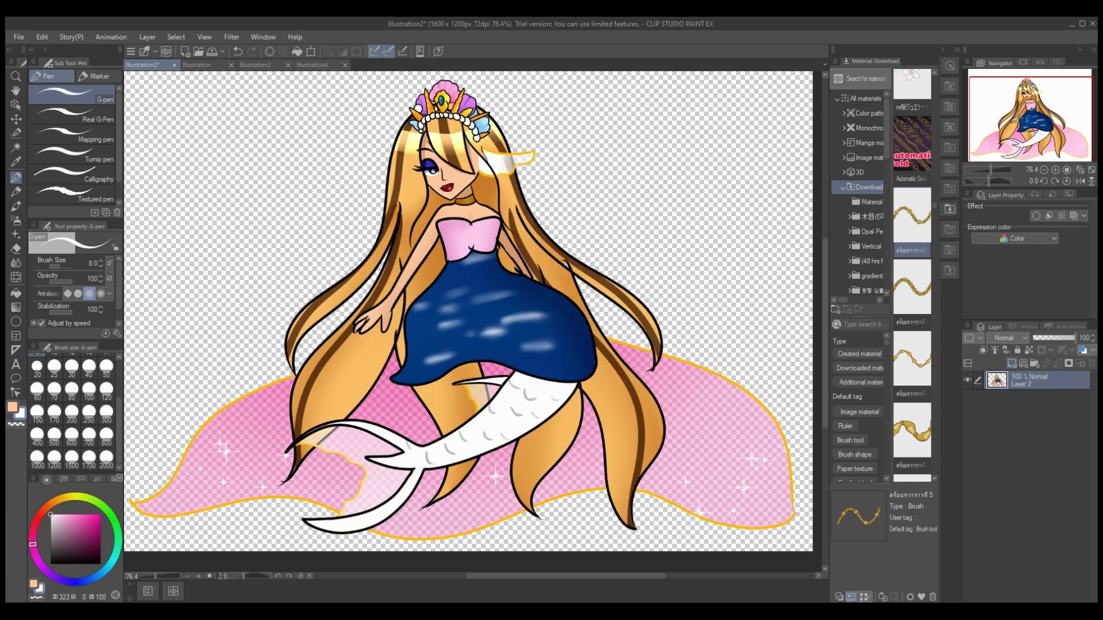
Choose the downloaded gold chain brush from the clothing group of the Decoration brushes.
click(15, 191)
click(15, 205)
click(15, 220)
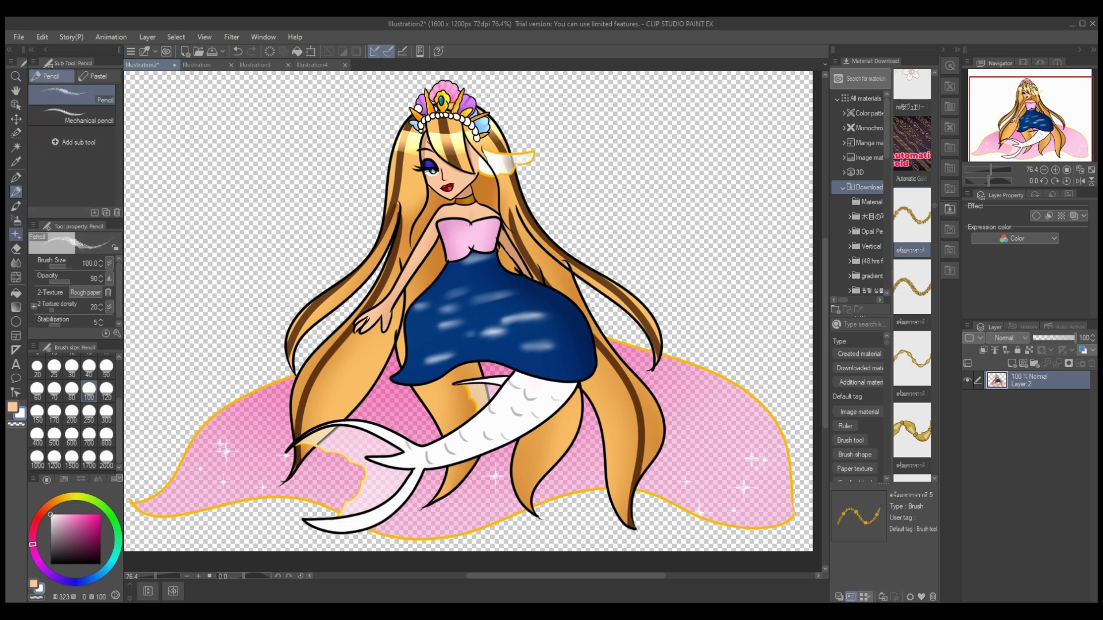
click(15, 234)
click(75, 76)
click(45, 76)
click(106, 76)
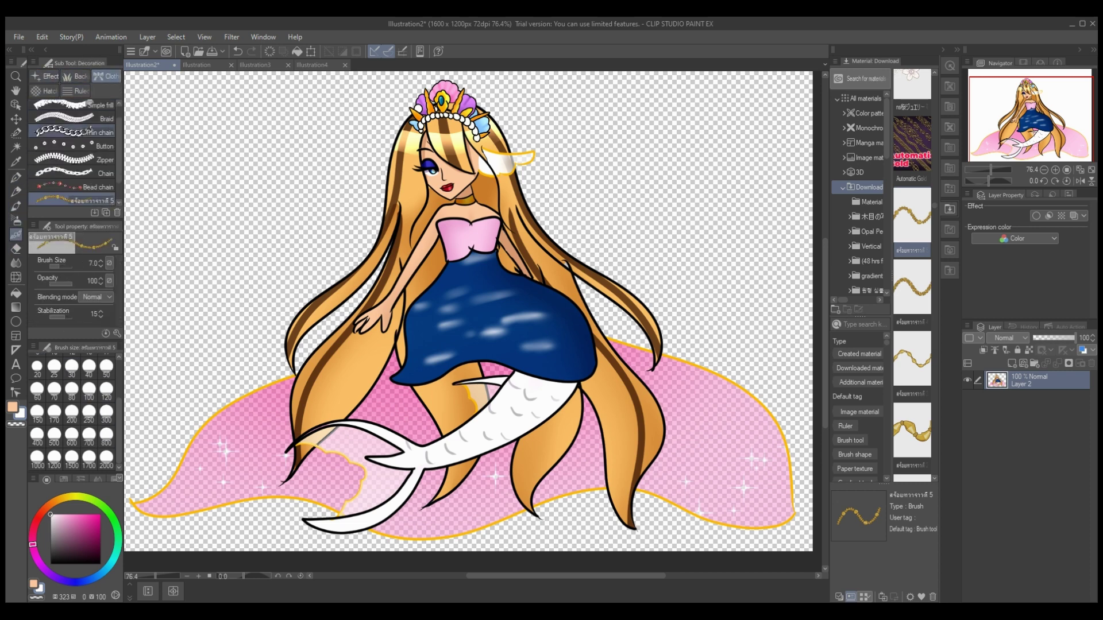
Try a gold chain belt along the dress's waist at brush sizes 120 and 60.
click(106, 390)
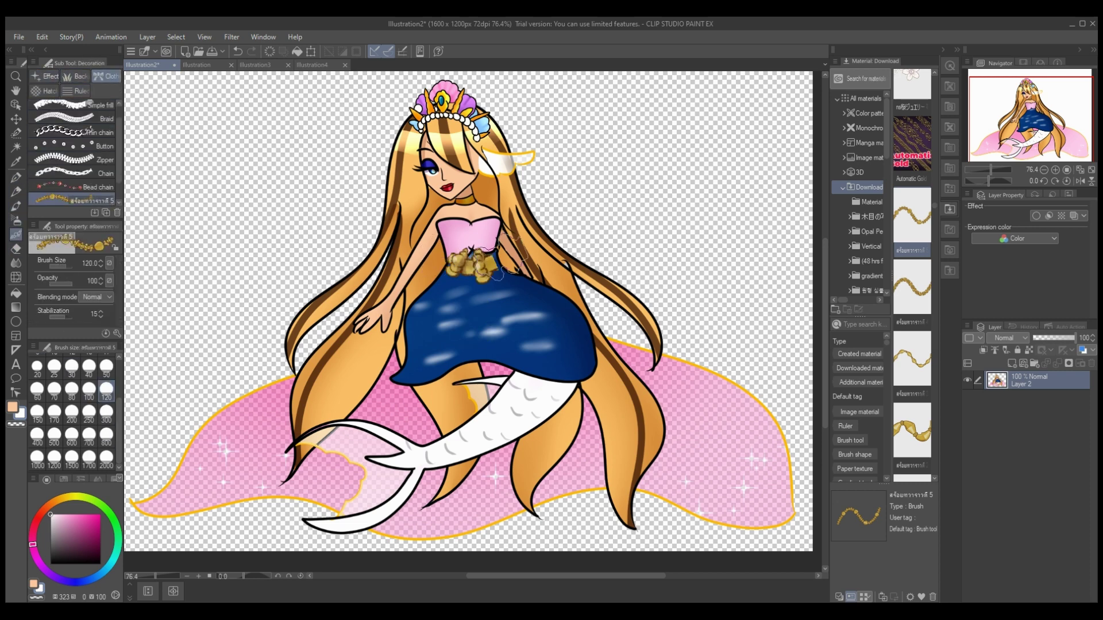
click(36, 391)
drag(446, 259, 497, 248)
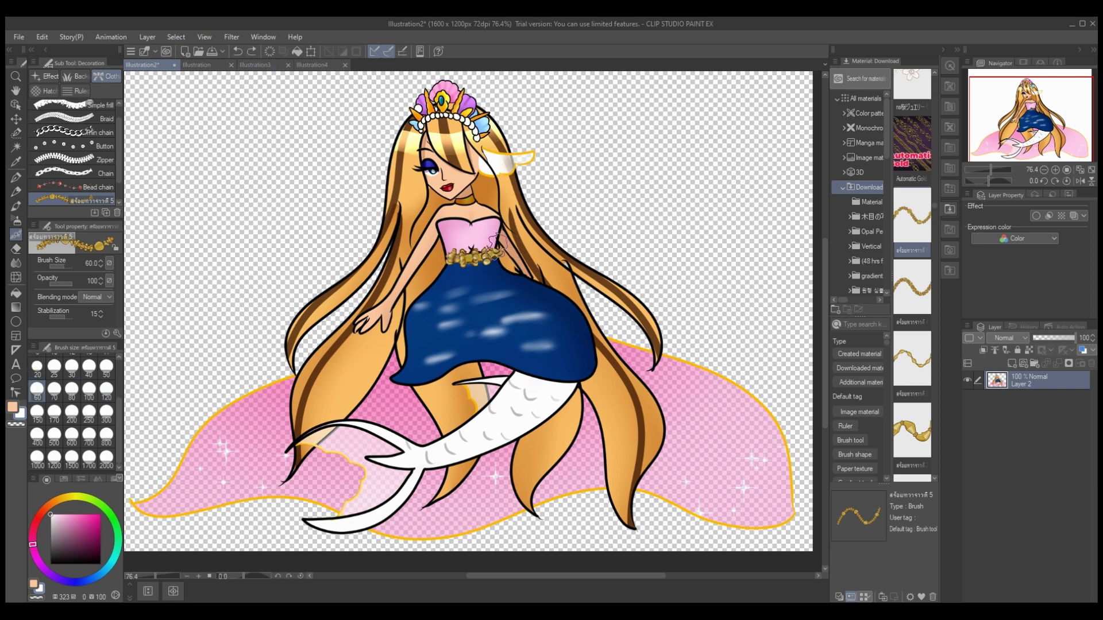
Draw gold chains at brush size 25 around the tail base, waist and wrist on a new layer, and merge it into Layer 2.
click(54, 368)
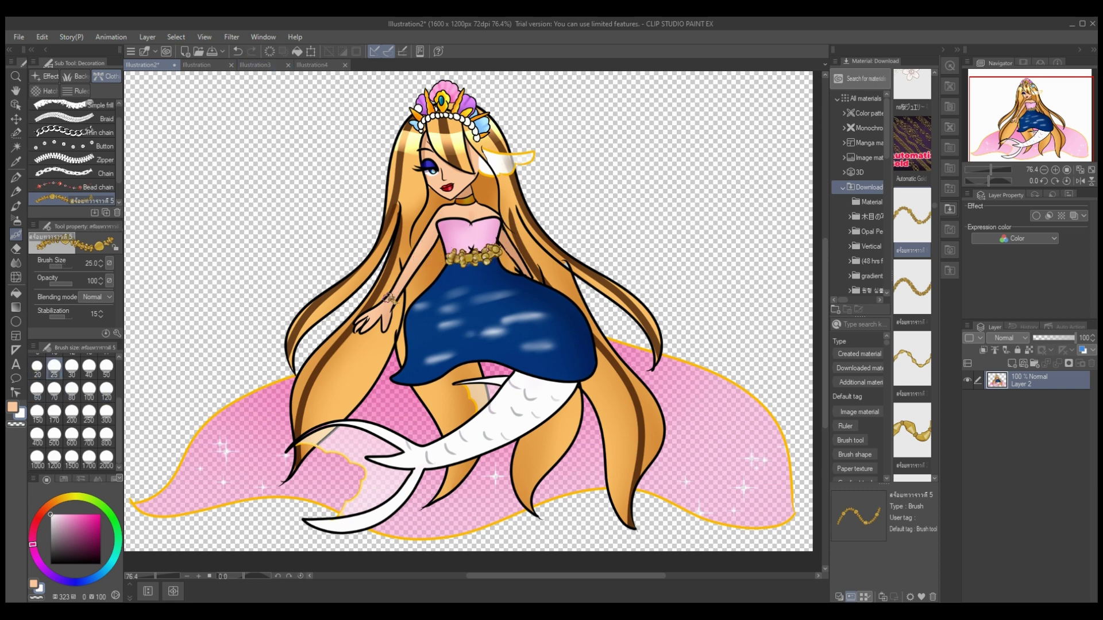
key(ctrl+z)
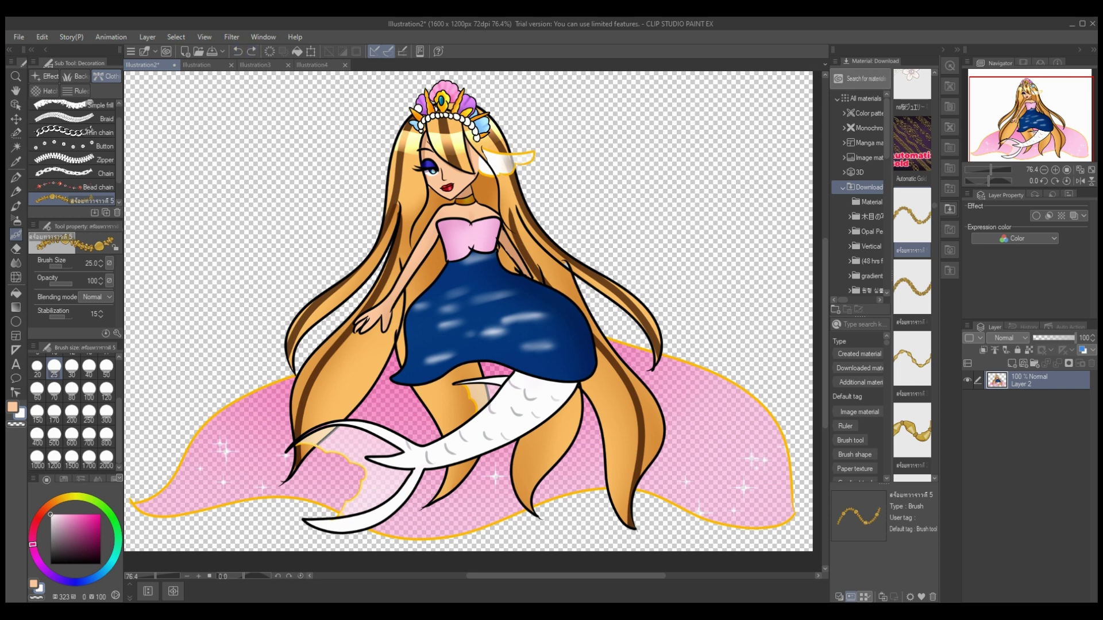
key(ctrl+shift+n)
drag(425, 441, 436, 489)
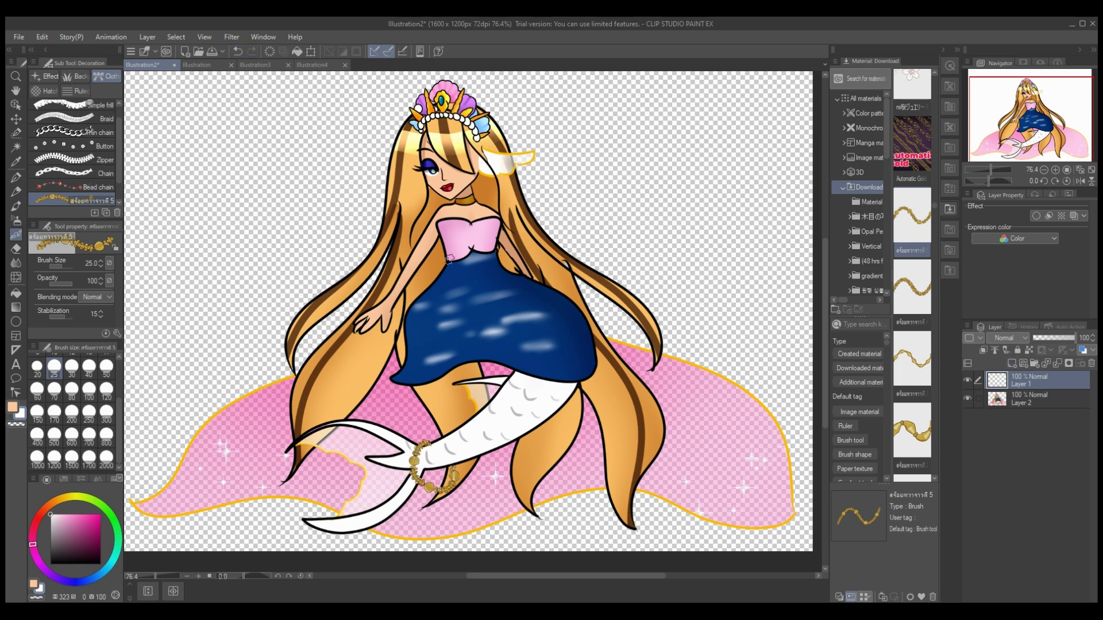
drag(449, 260, 495, 250)
drag(383, 296, 396, 325)
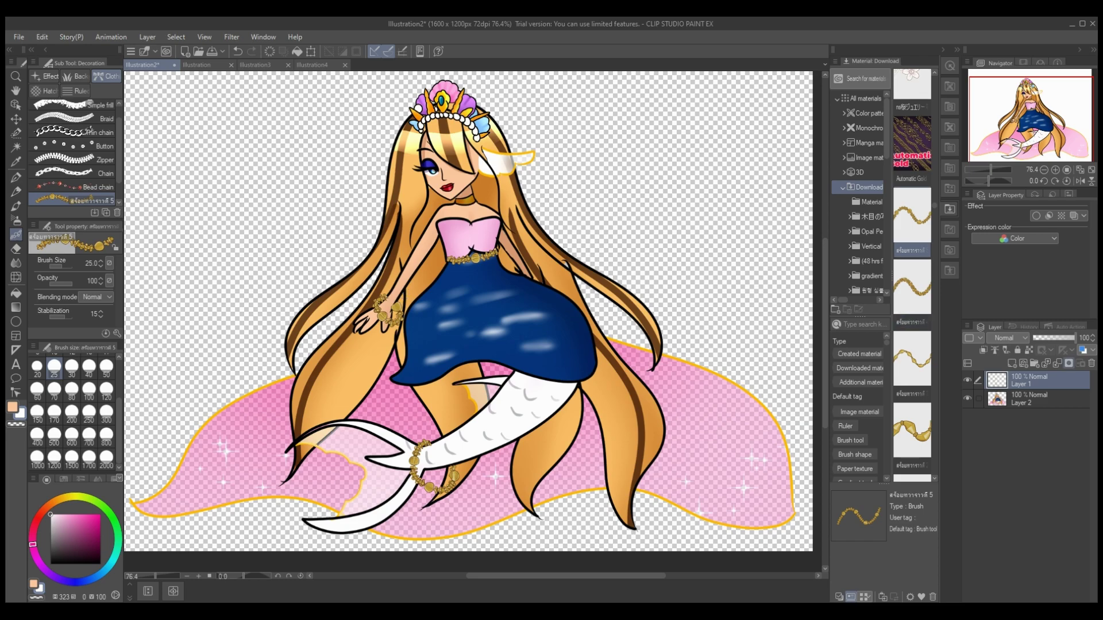
key(ctrl+e)
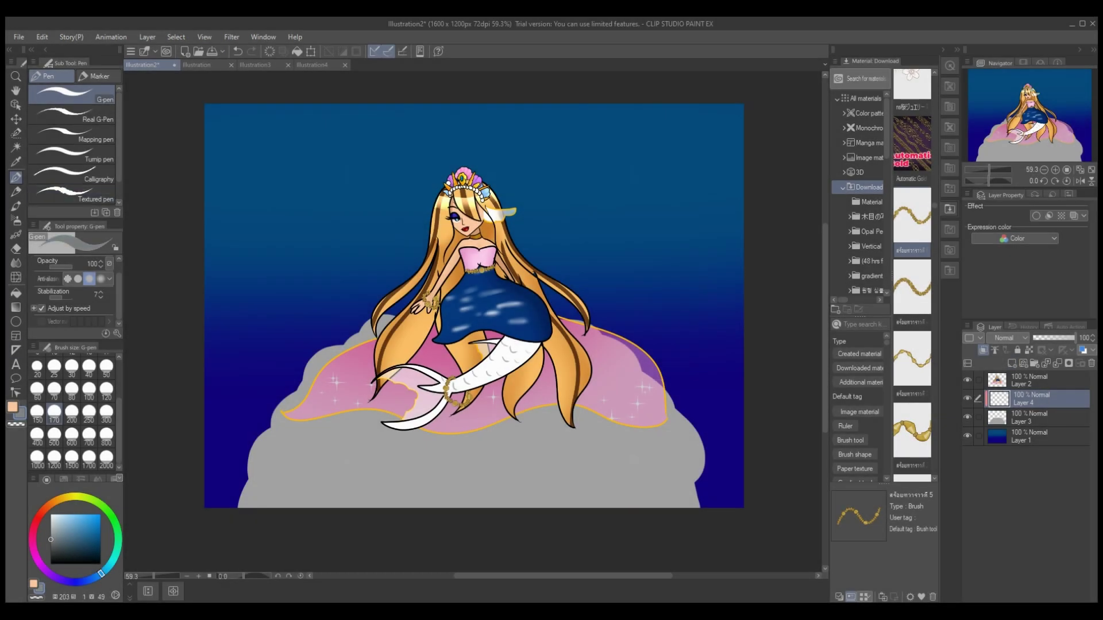
Shade the grey rock in dark grey on clipped Layer 4 with the Noise airbrush at size 300, using Multiply blending.
click(17, 220)
click(71, 155)
click(106, 413)
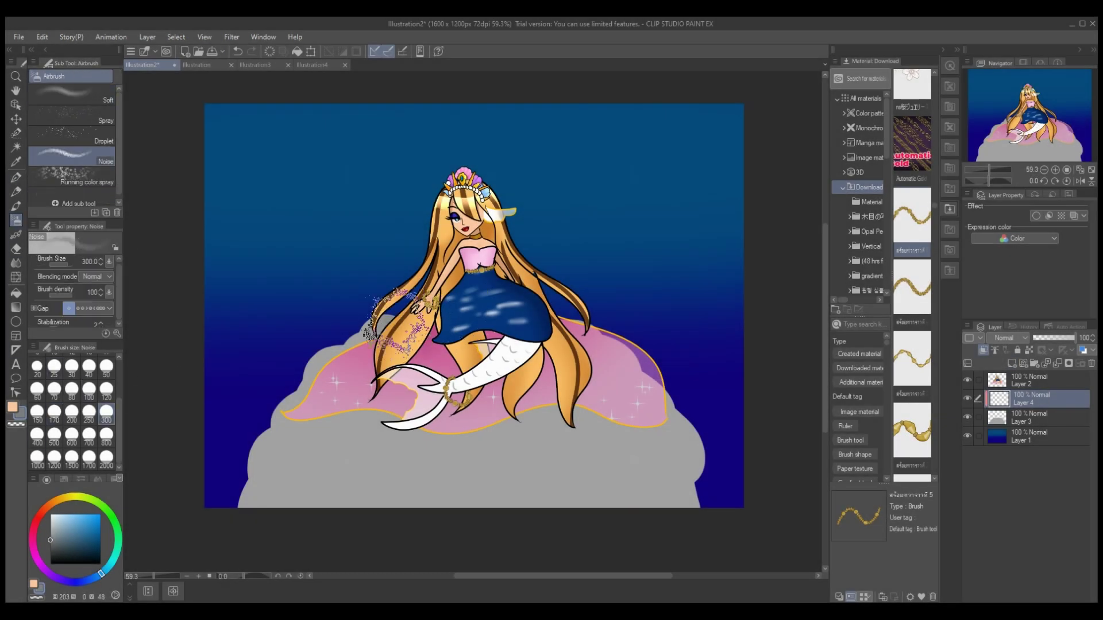
mouse_move(384, 324)
mouse_down()
mouse_move(419, 377)
mouse_move(491, 422)
mouse_move(638, 392)
mouse_up()
mouse_move(316, 376)
mouse_down()
mouse_move(331, 471)
mouse_move(414, 505)
mouse_up()
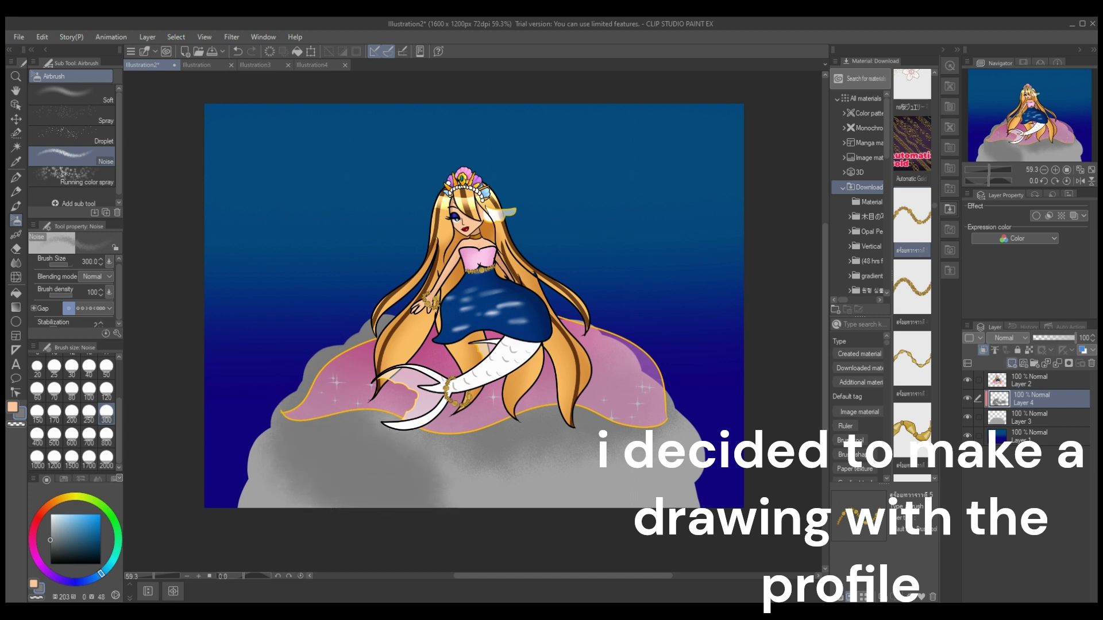
click(1009, 337)
click(1009, 370)
drag(289, 432, 313, 486)
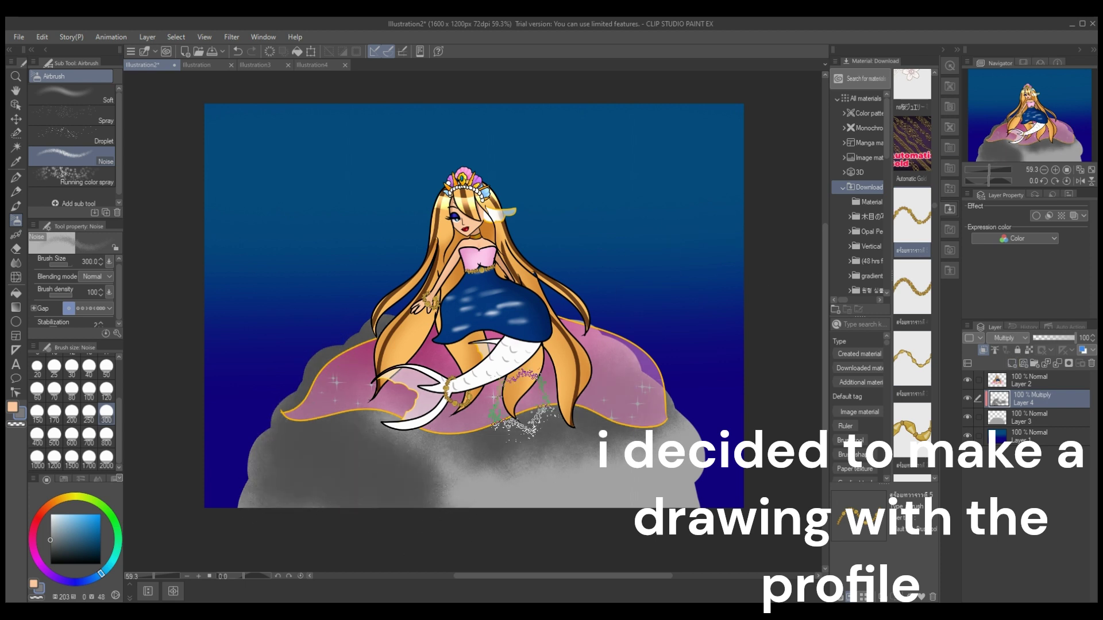
mouse_move(689, 477)
mouse_down()
mouse_move(707, 432)
mouse_move(485, 518)
mouse_up()
Spray green moss around the rock's edges on a new clipped layer with the Noise airbrush at size 300.
click(1011, 363)
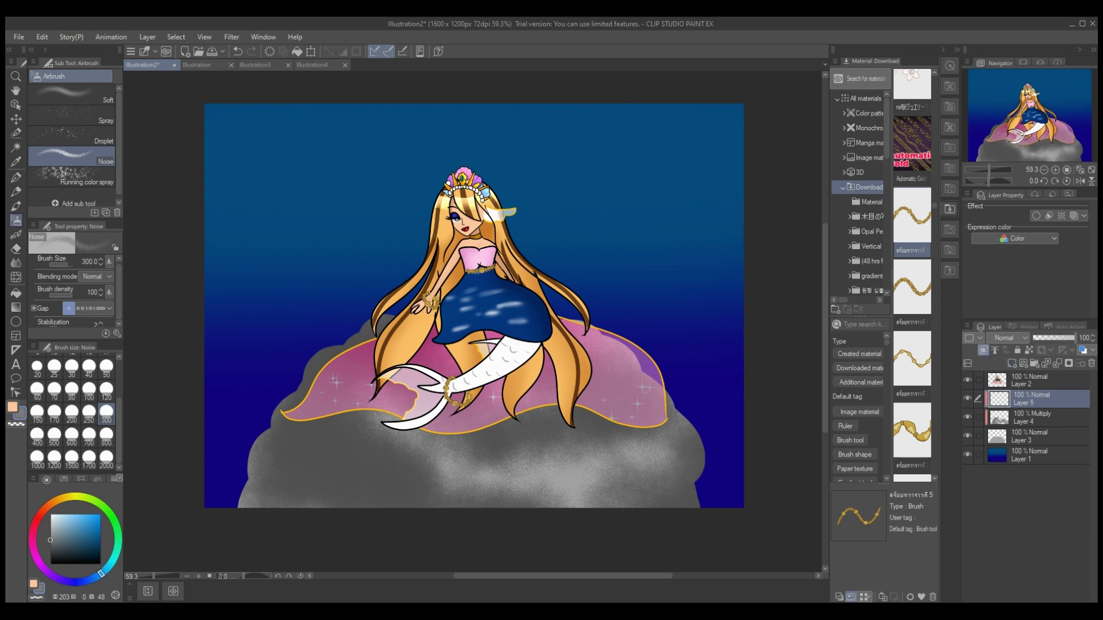
click(116, 528)
mouse_move(287, 402)
mouse_down()
mouse_move(307, 470)
mouse_move(429, 519)
mouse_move(698, 469)
mouse_move(566, 319)
mouse_up()
Set the Multiply shading layer's opacity to 47% and merge the shading and moss layers into Layer 3.
click(1038, 418)
click(1052, 338)
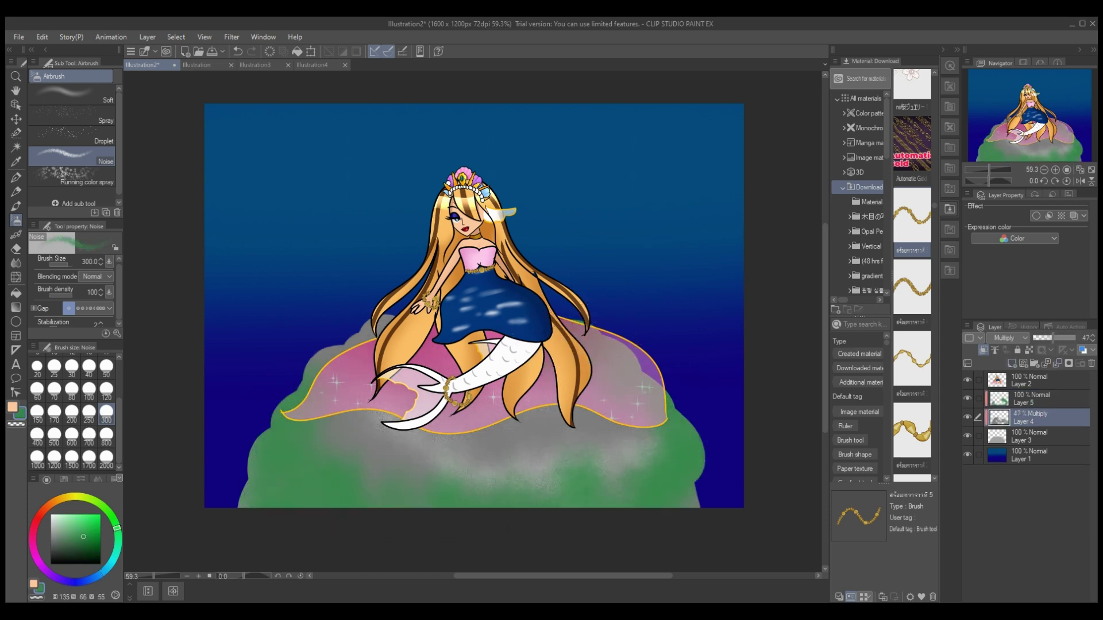
click(1067, 363)
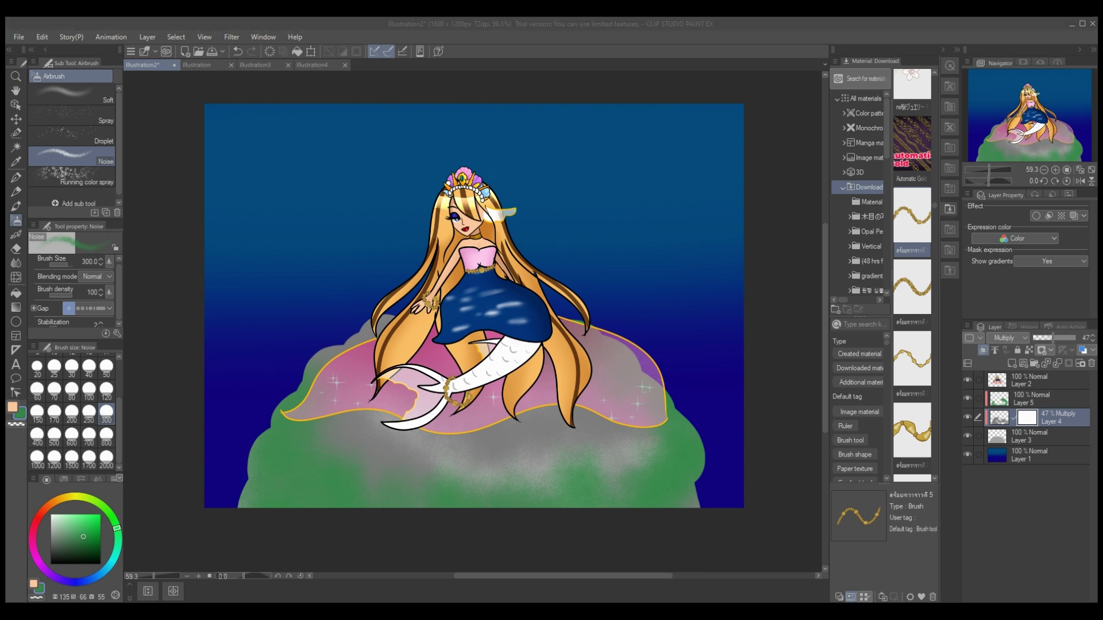
click(1057, 363)
click(1038, 399)
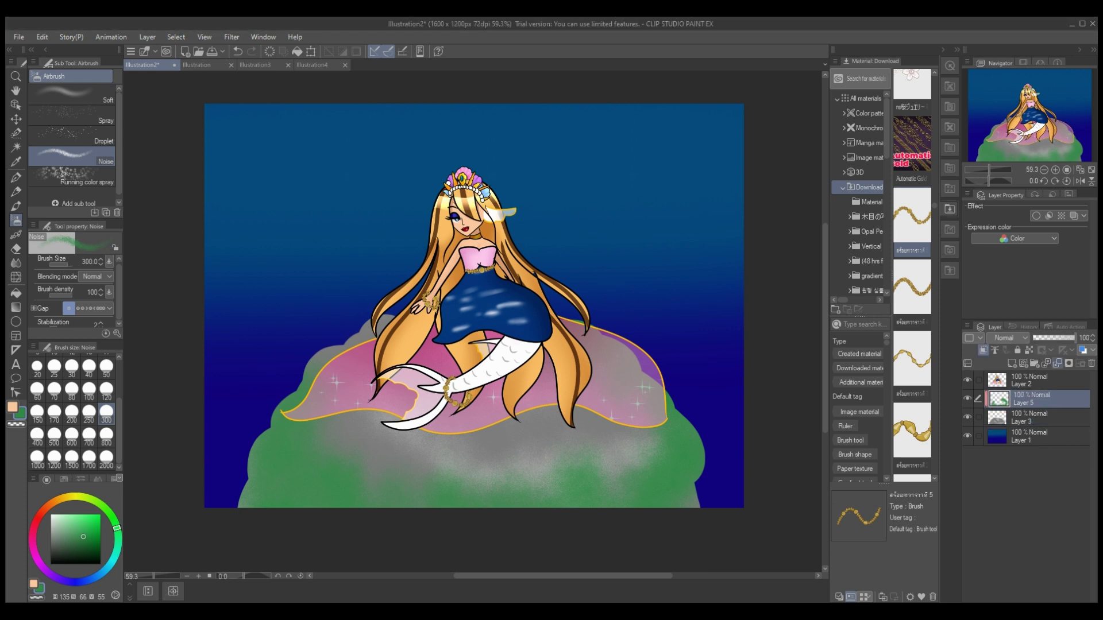
click(1058, 363)
Outline the rock in black on a new layer with the G-pen at size 20, and merge the outline and mermaid into Layer 3.
click(1012, 363)
click(100, 564)
key(p)
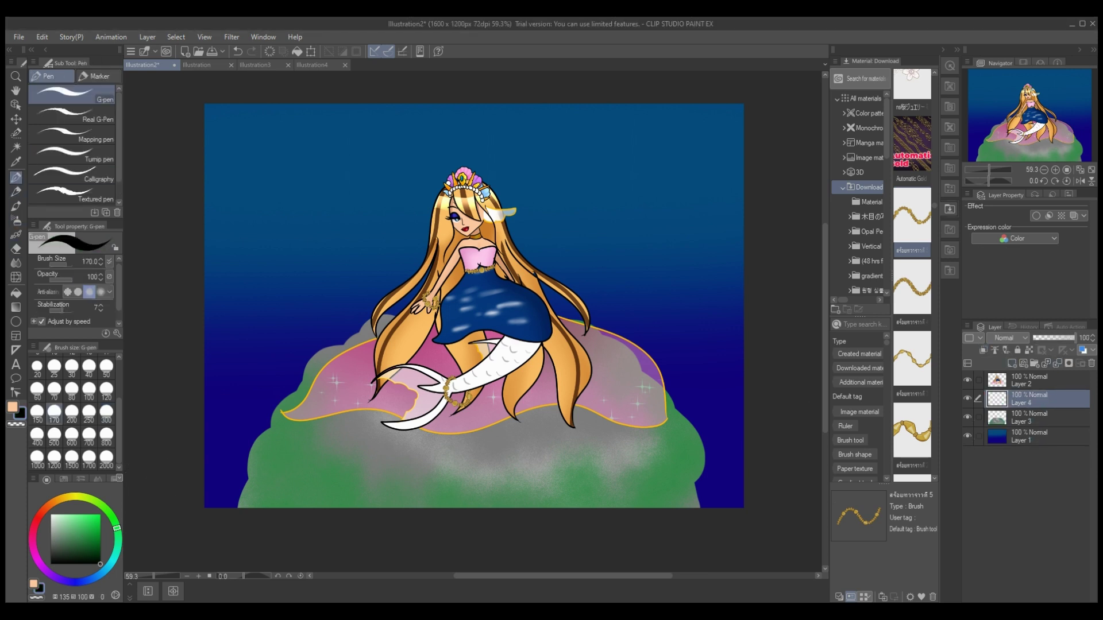
click(37, 365)
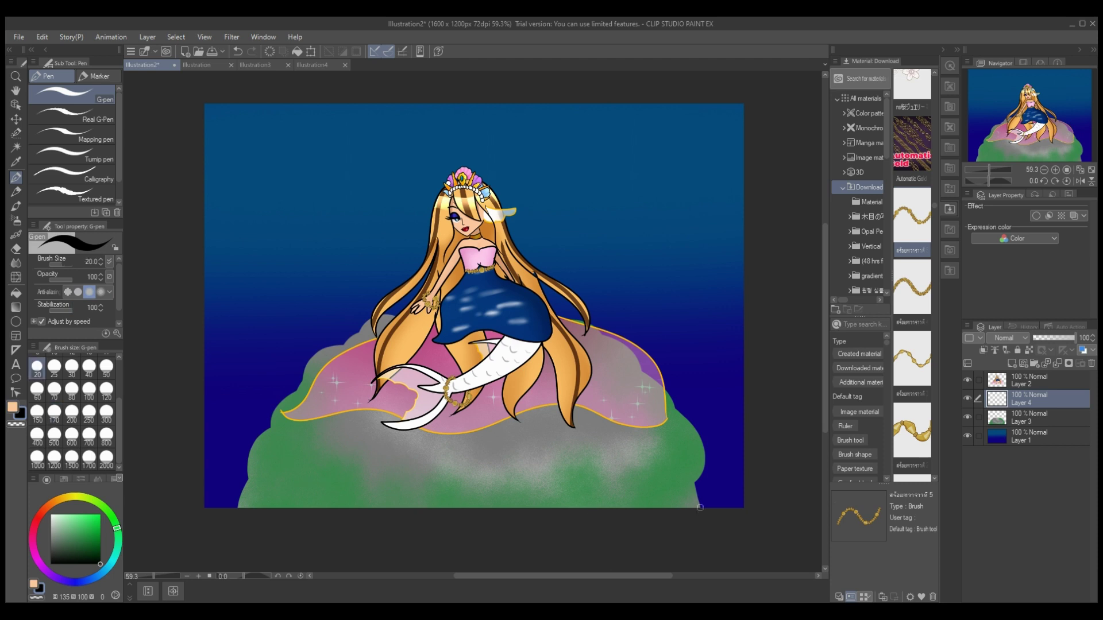
mouse_move(701, 438)
mouse_down()
mouse_move(633, 352)
mouse_move(591, 326)
mouse_move(503, 311)
mouse_move(393, 318)
mouse_move(348, 338)
mouse_move(302, 381)
mouse_move(239, 508)
mouse_up()
click(968, 379)
key(ctrl+e)
click(967, 379)
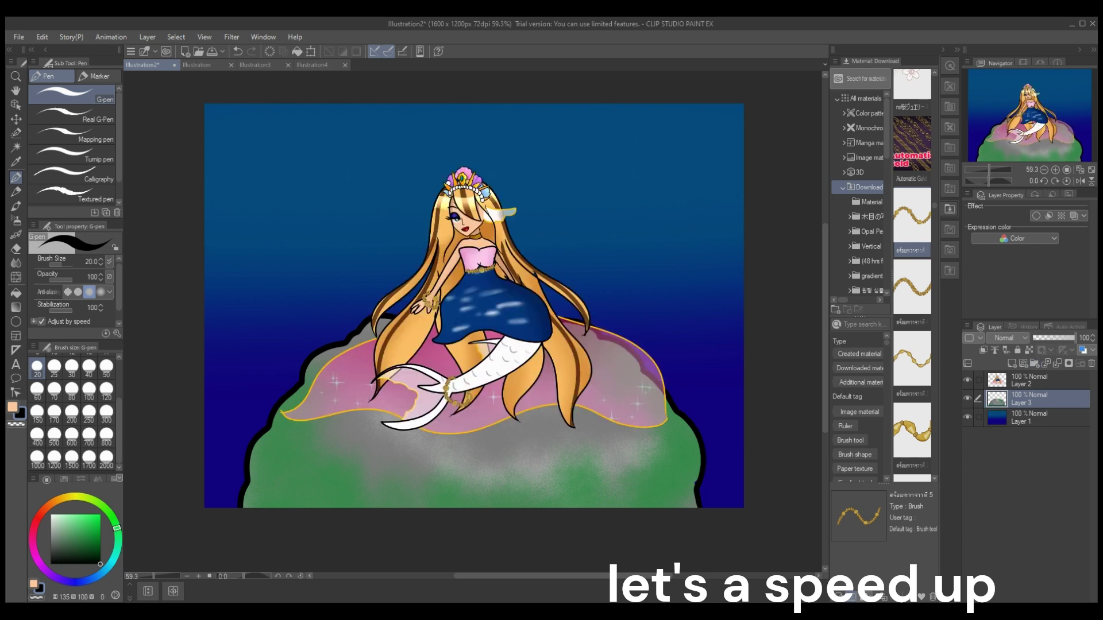
click(1028, 380)
click(1056, 362)
Paint thick wavy green seaweed down both sides of the canvas on a new layer at pen size 120, and move it above Layer 3.
click(1028, 399)
click(1012, 363)
click(87, 533)
click(62, 311)
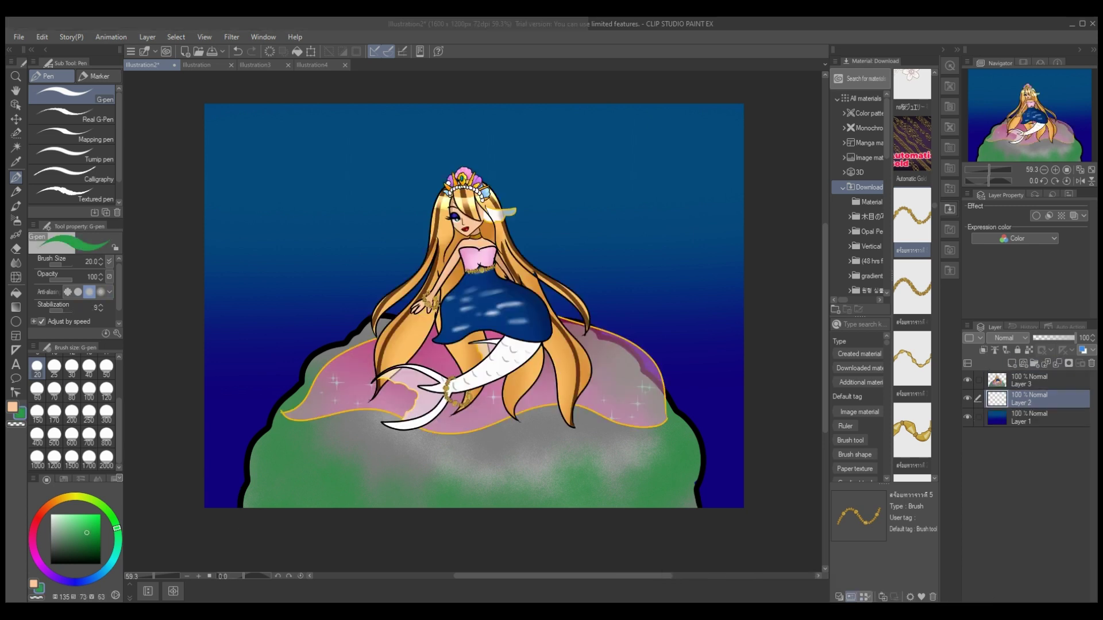
click(107, 390)
mouse_move(232, 107)
mouse_down()
mouse_move(259, 273)
mouse_move(253, 508)
mouse_up()
drag(649, 107, 678, 512)
drag(1028, 399, 1028, 376)
drag(233, 106, 228, 506)
drag(681, 106, 687, 506)
drag(635, 107, 619, 499)
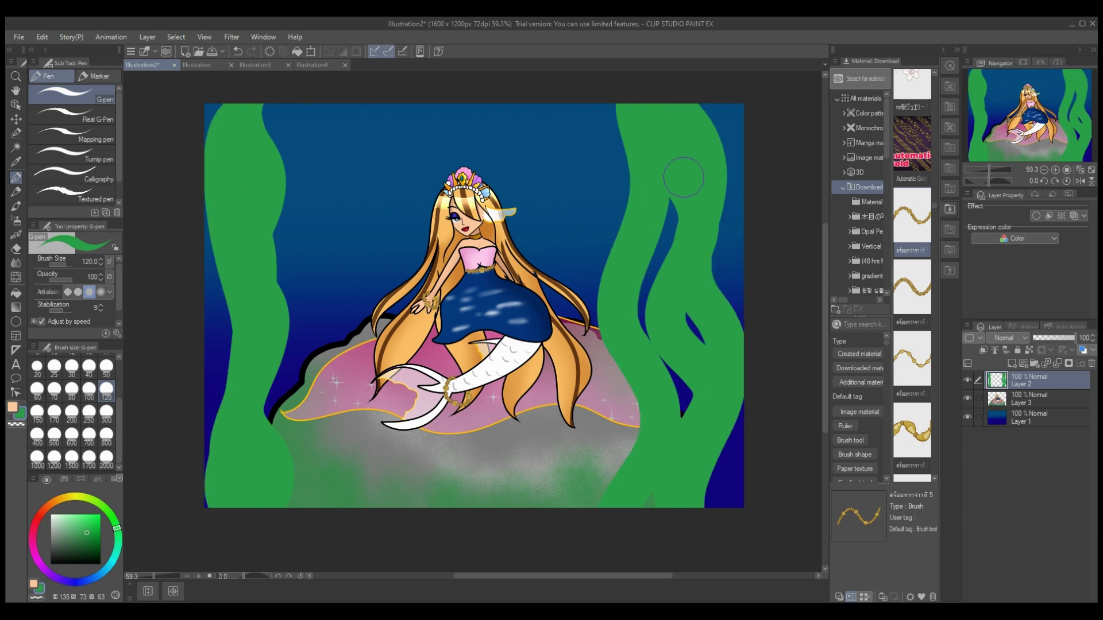
drag(667, 192, 632, 459)
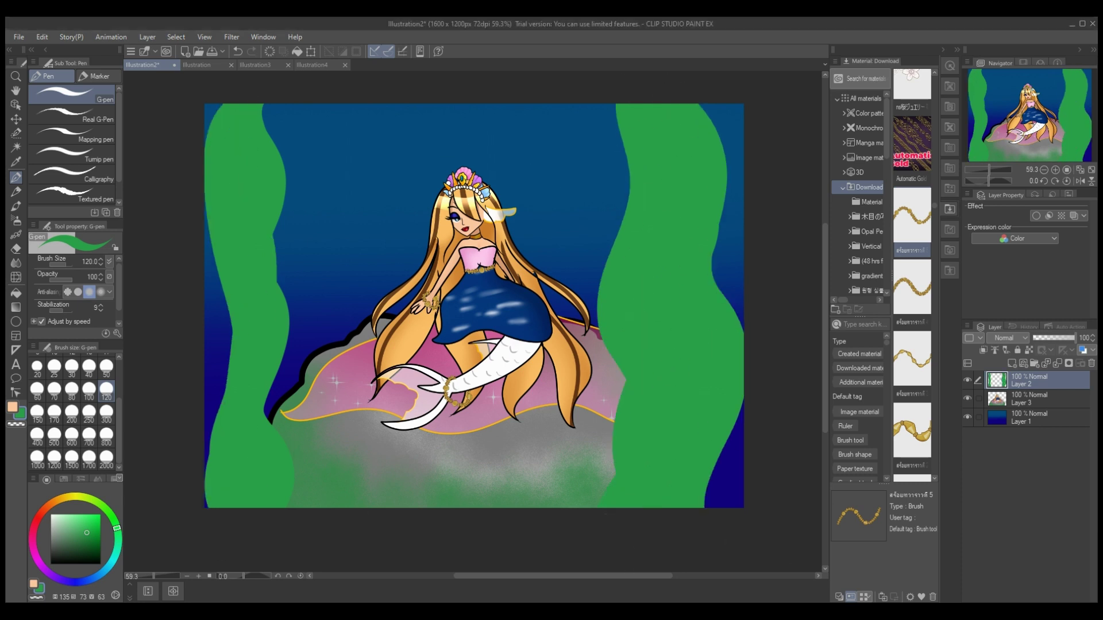
Paint green hanging foliage across the upper background on a new layer between Layer 3 and Layer 1.
click(1028, 399)
click(1028, 417)
click(1011, 363)
drag(221, 105, 287, 220)
mouse_move(324, 129)
mouse_down()
mouse_move(720, 125)
mouse_move(435, 119)
mouse_move(354, 139)
mouse_move(370, 155)
mouse_move(229, 175)
mouse_up()
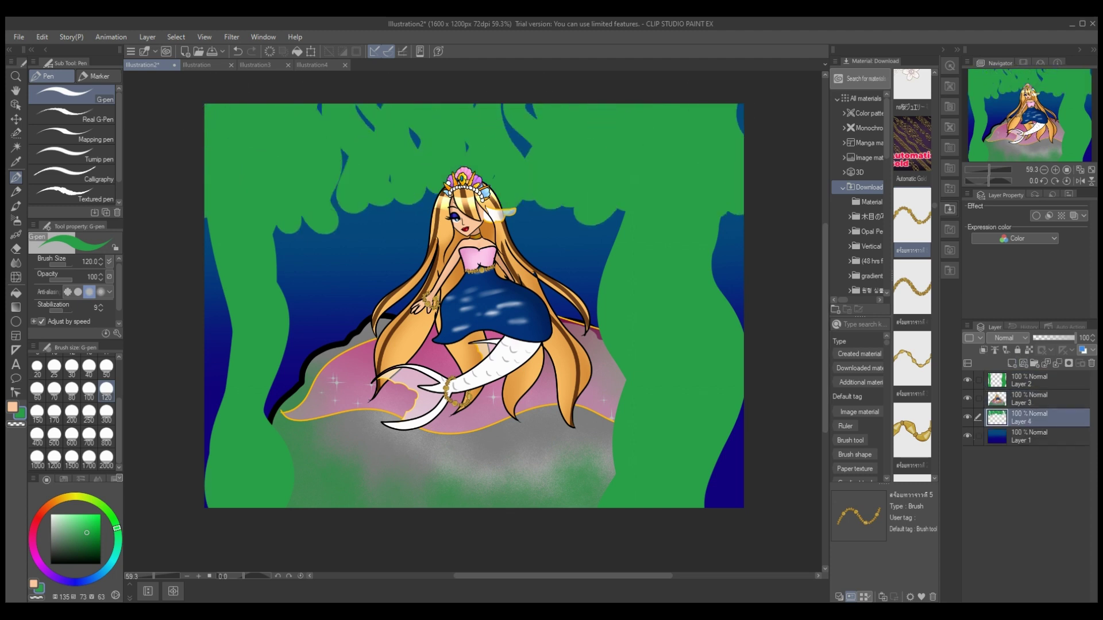
Try a white haze over the scene on a new layer, using the G-pen at size 300 and 29% layer opacity.
click(1028, 399)
click(1012, 363)
click(55, 561)
click(50, 515)
drag(261, 107, 293, 460)
click(106, 415)
mouse_move(184, 288)
mouse_down()
mouse_move(302, 93)
mouse_move(325, 75)
mouse_up()
key(ctrl+z)
key(ctrl+z)
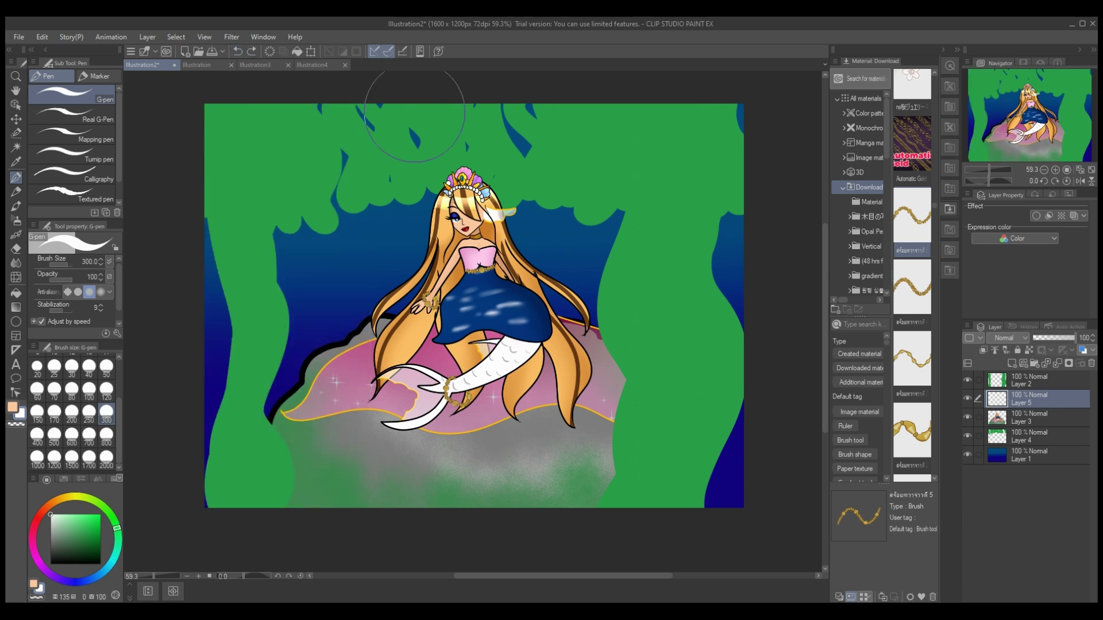
mouse_move(419, 123)
mouse_down()
mouse_move(291, 153)
mouse_move(766, 488)
mouse_move(747, 150)
mouse_up()
click(1045, 338)
click(72, 311)
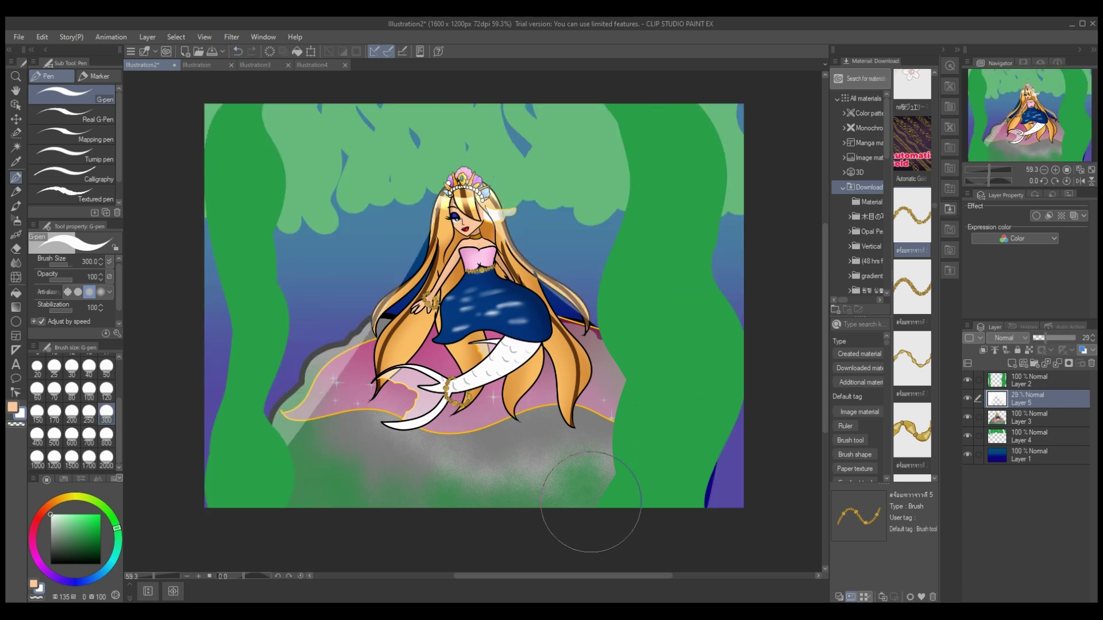
click(1091, 363)
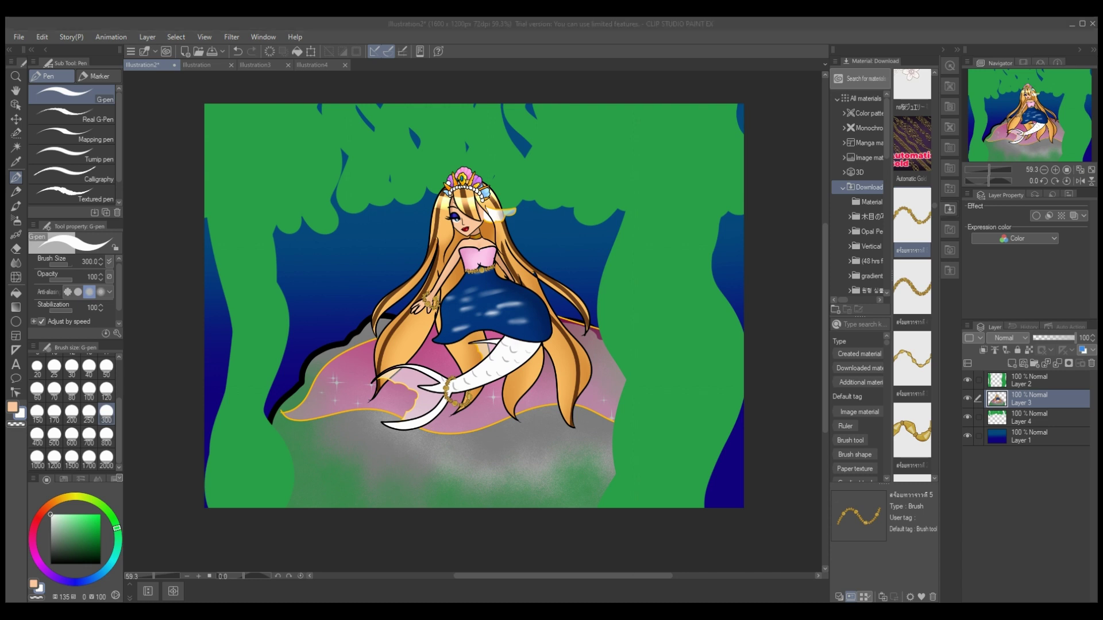
Set the opacity of the hanging foliage on Layer 4 to 87% and the side seaweed on Layer 2 to 72%.
click(1037, 417)
mouse_move(1072, 338)
mouse_down()
mouse_move(1046, 338)
mouse_move(1068, 338)
mouse_up()
click(1036, 379)
drag(1072, 338, 1062, 337)
click(1037, 417)
Darken the lower background in dark blue on a Multiply layer clipped to Layer 1, using the Soft airbrush at size 800.
click(1037, 437)
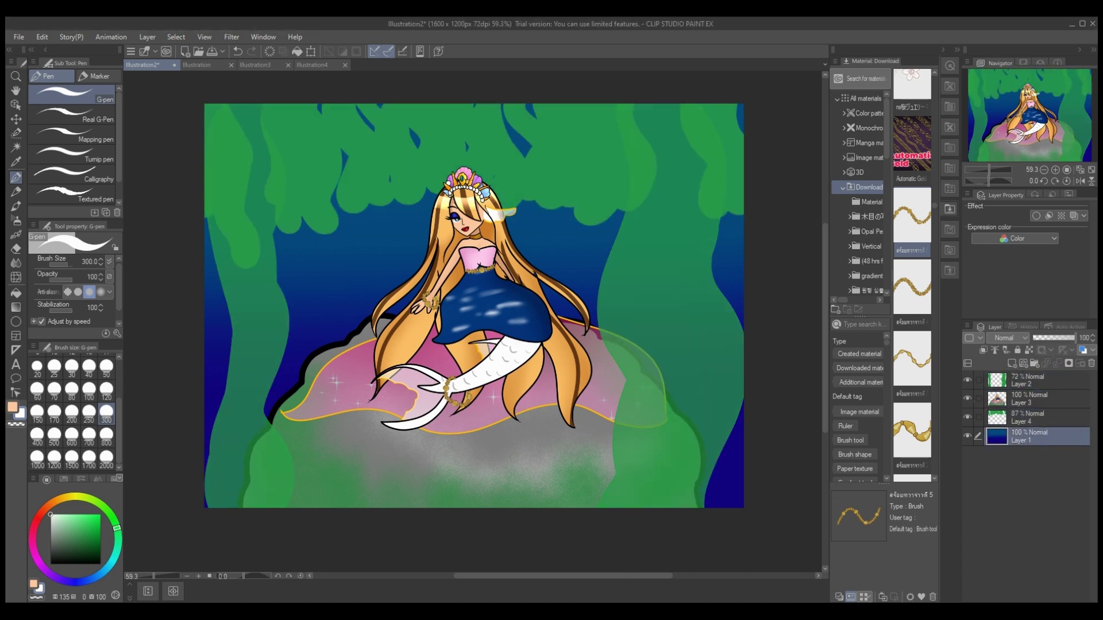
key(ctrl+y)
key(ctrl+y)
key(b)
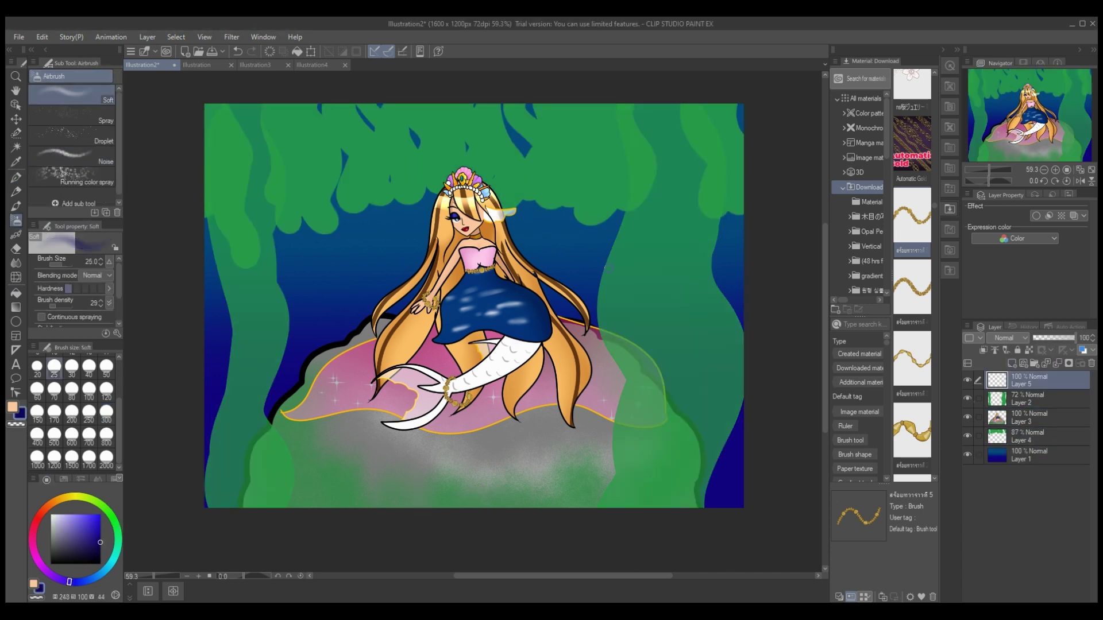
click(106, 437)
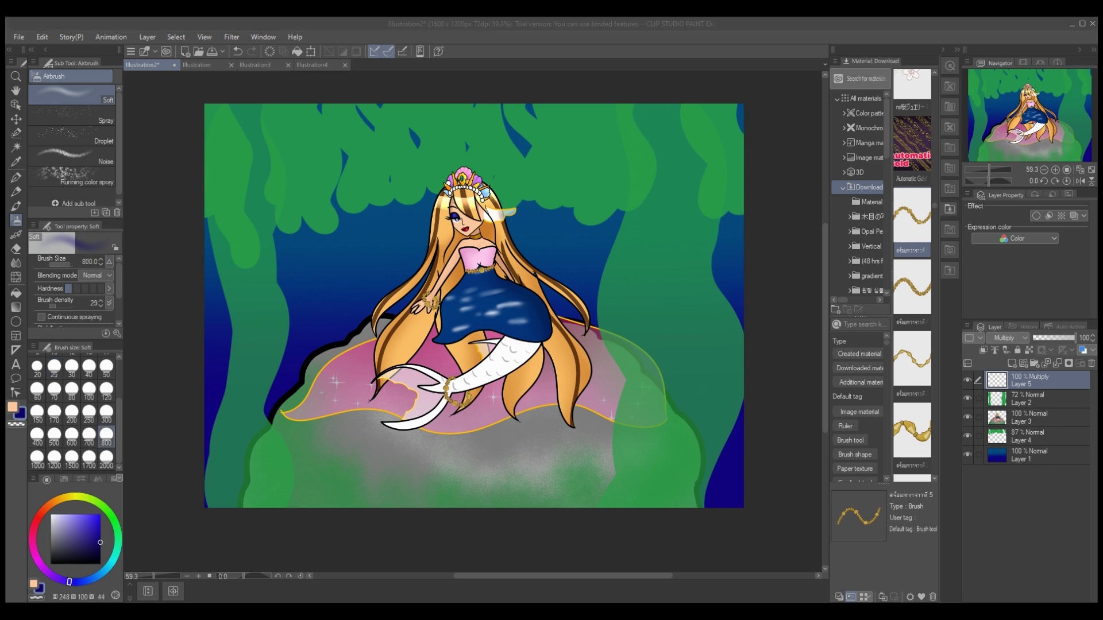
drag(1037, 380, 1036, 445)
click(983, 349)
drag(230, 448, 749, 483)
Shade the rock, cape and tail in dark blue on a new Multiply layer clipped to Layer 3, at 59% opacity.
click(1037, 398)
click(1012, 363)
click(983, 350)
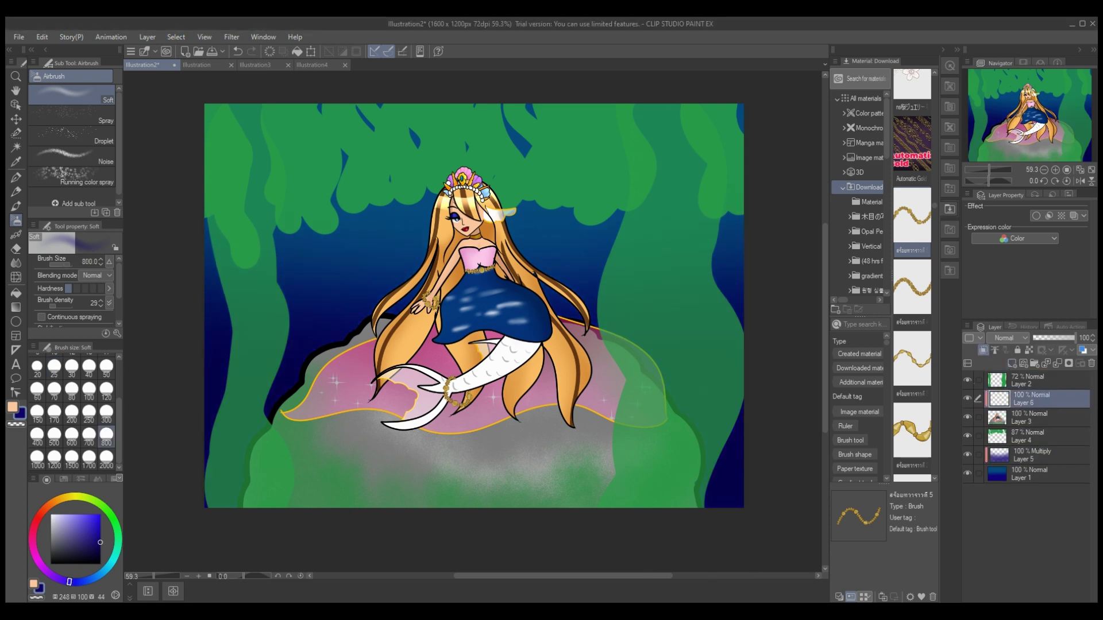
click(1008, 338)
click(1008, 373)
mouse_move(661, 471)
mouse_down()
mouse_move(266, 482)
mouse_move(424, 477)
mouse_up()
click(1057, 338)
mouse_move(241, 460)
mouse_down()
mouse_move(748, 455)
mouse_move(448, 391)
mouse_up()
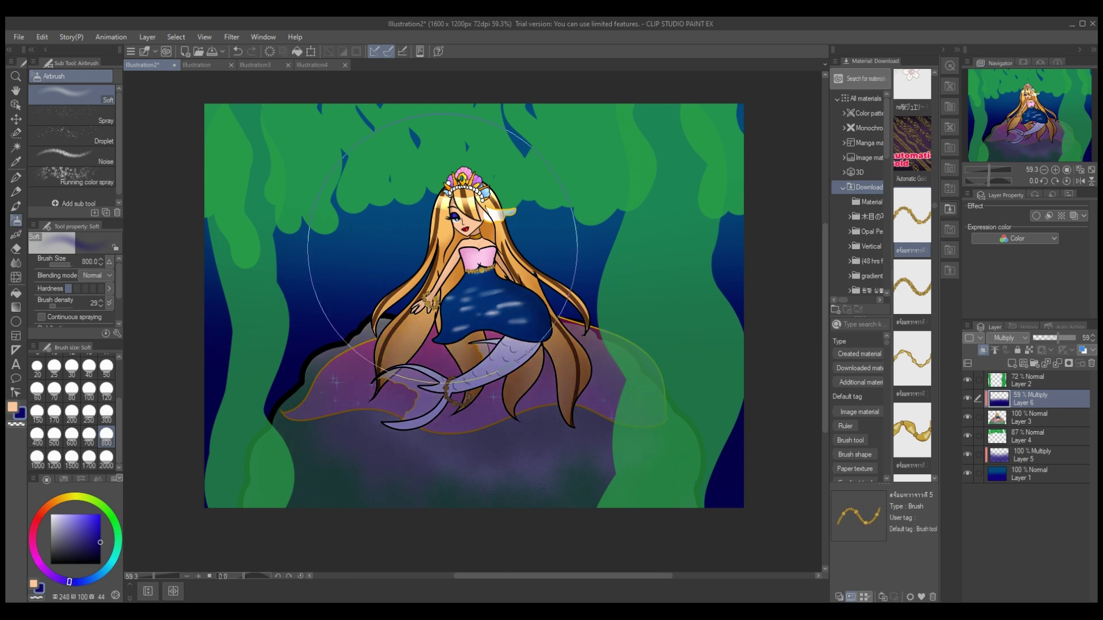
Merge the dark blue shading layers into Layer 3 and the background Layer 1.
drag(442, 248, 481, 326)
click(238, 51)
key(ctrl+z)
key(ctrl+z)
key(ctrl+z)
key(ctrl+z)
key(ctrl+z)
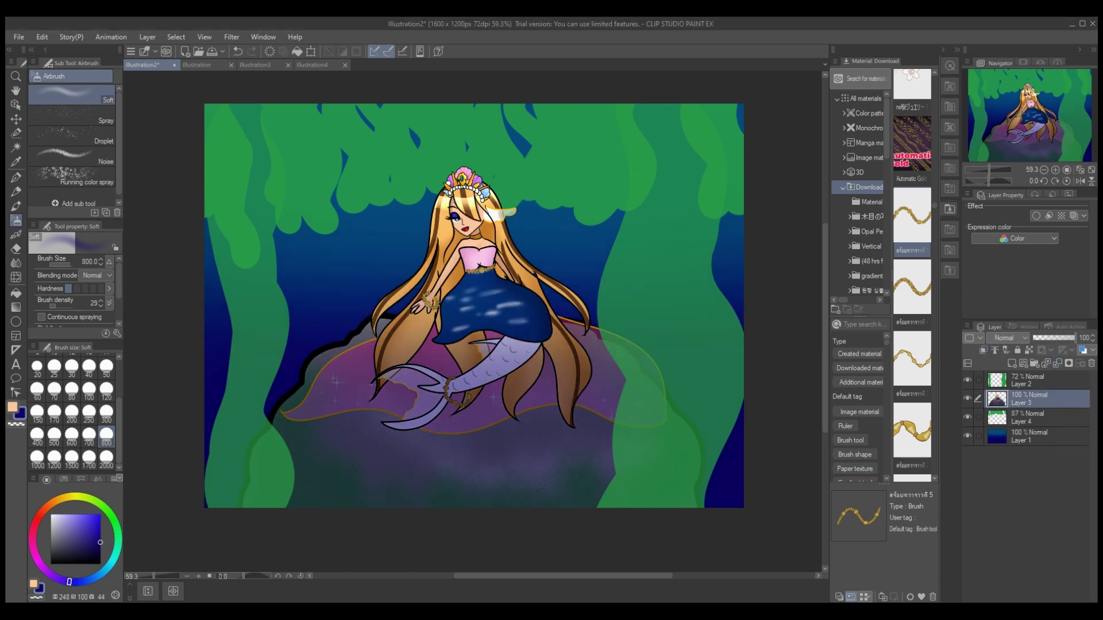
Airbrush a pale lavender glow over the mermaid's head and hair at size 300 on an Add (Glow) layer clipped to Layer 3.
key(ctrl+y)
key(ctrl+y)
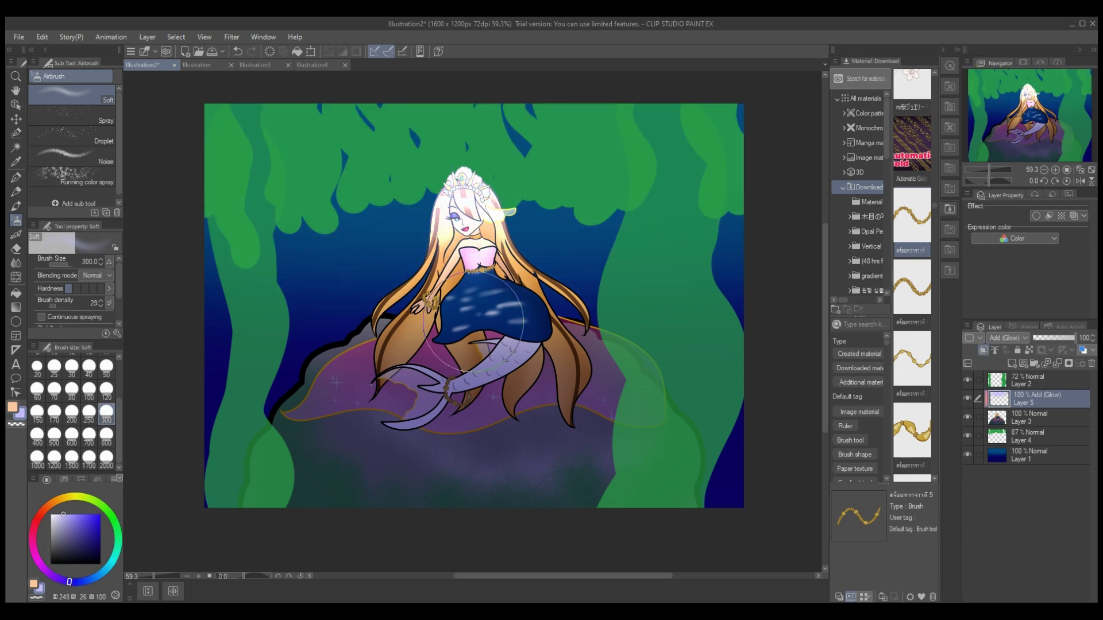
key(ctrl+y)
key(ctrl+z)
key(ctrl+z)
key(ctrl+z)
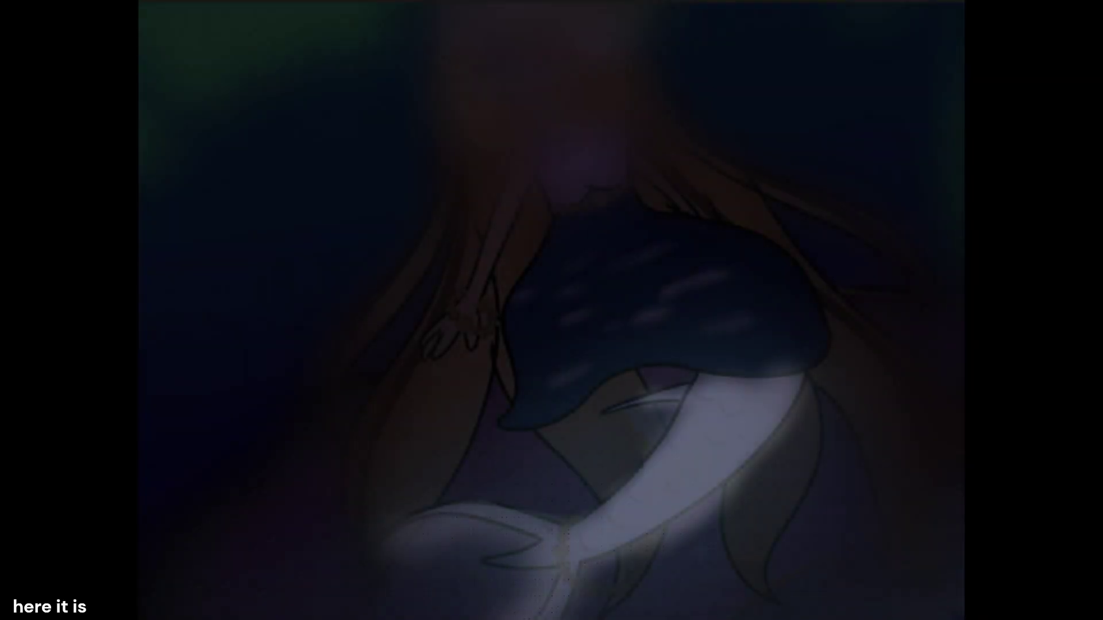